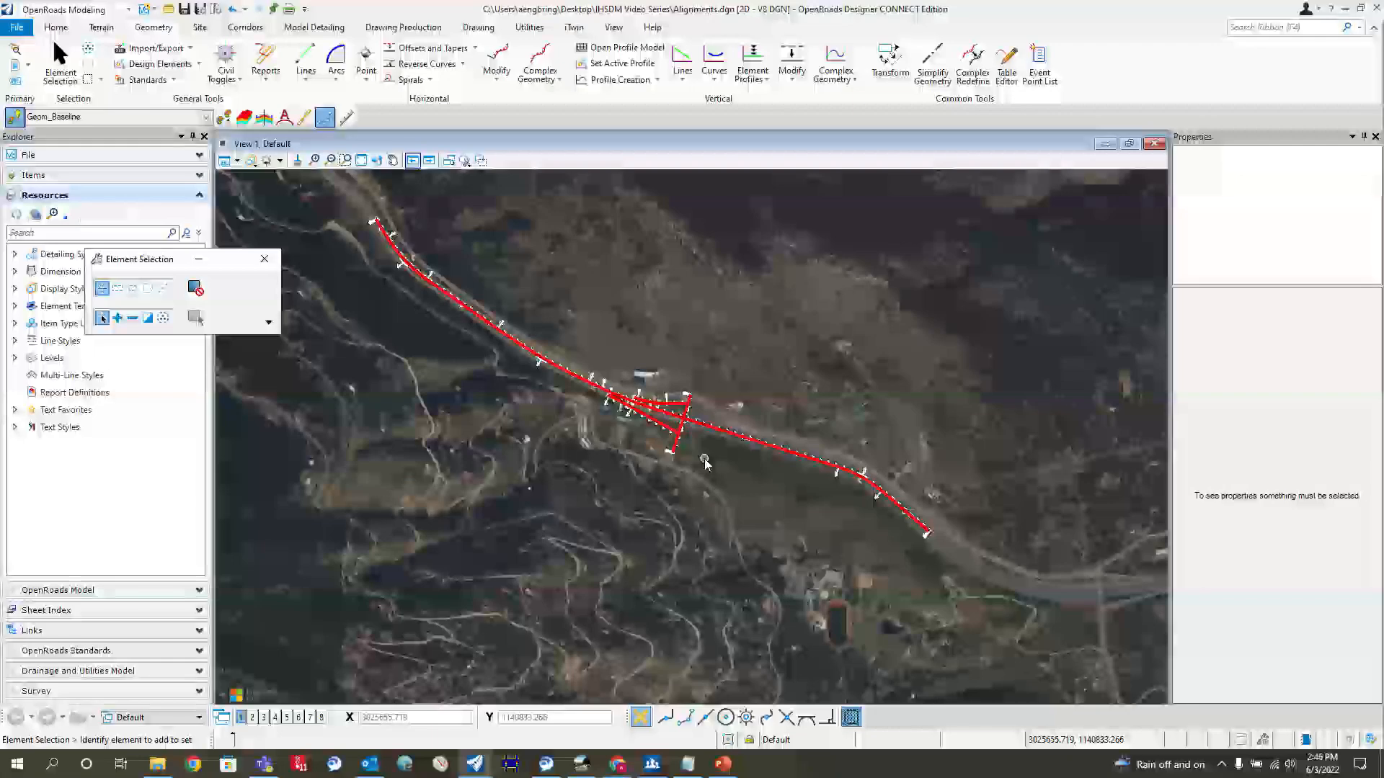
# Examine the I-70 mainline, ramp and crossroad alignments around the interchange, including the mainline's starting station.
pyautogui.scroll(-6, 704, 461)
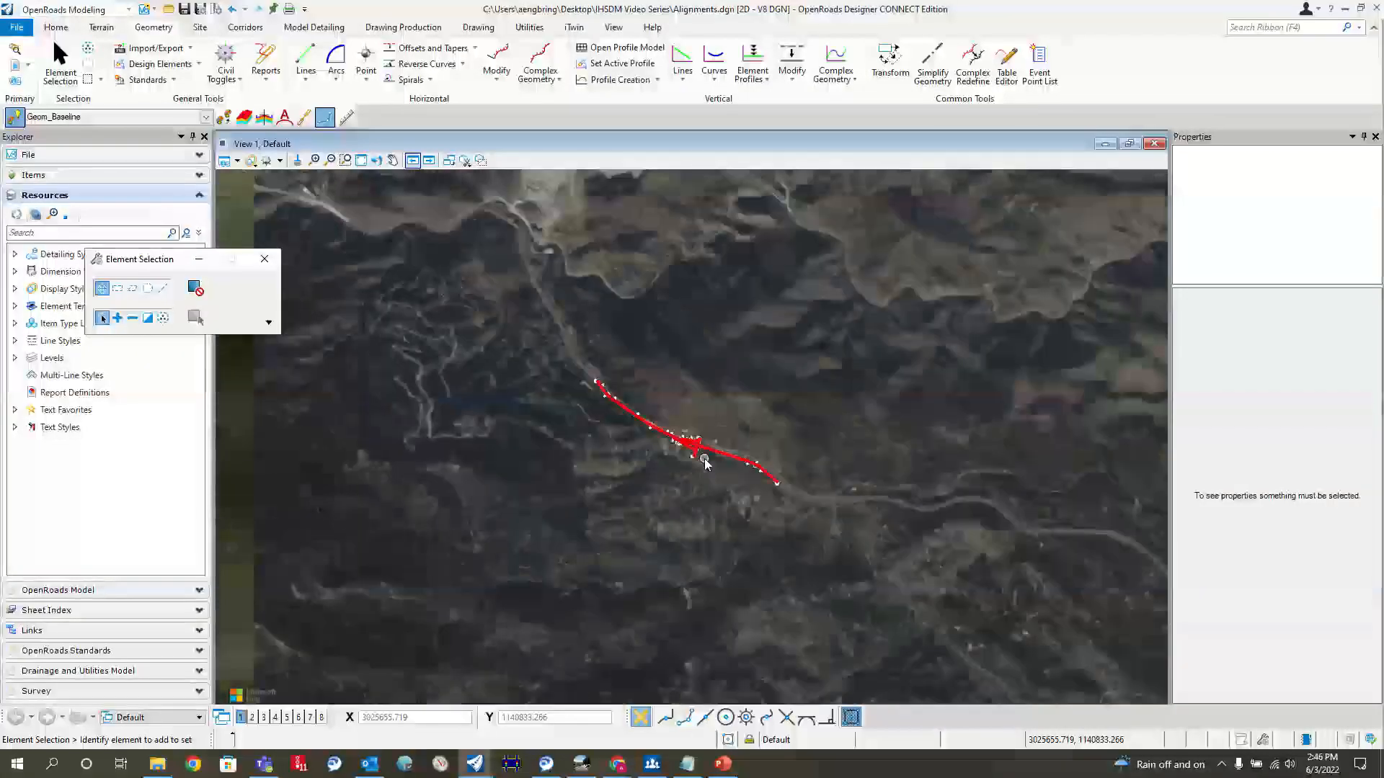
pyautogui.scroll(7, 707, 465)
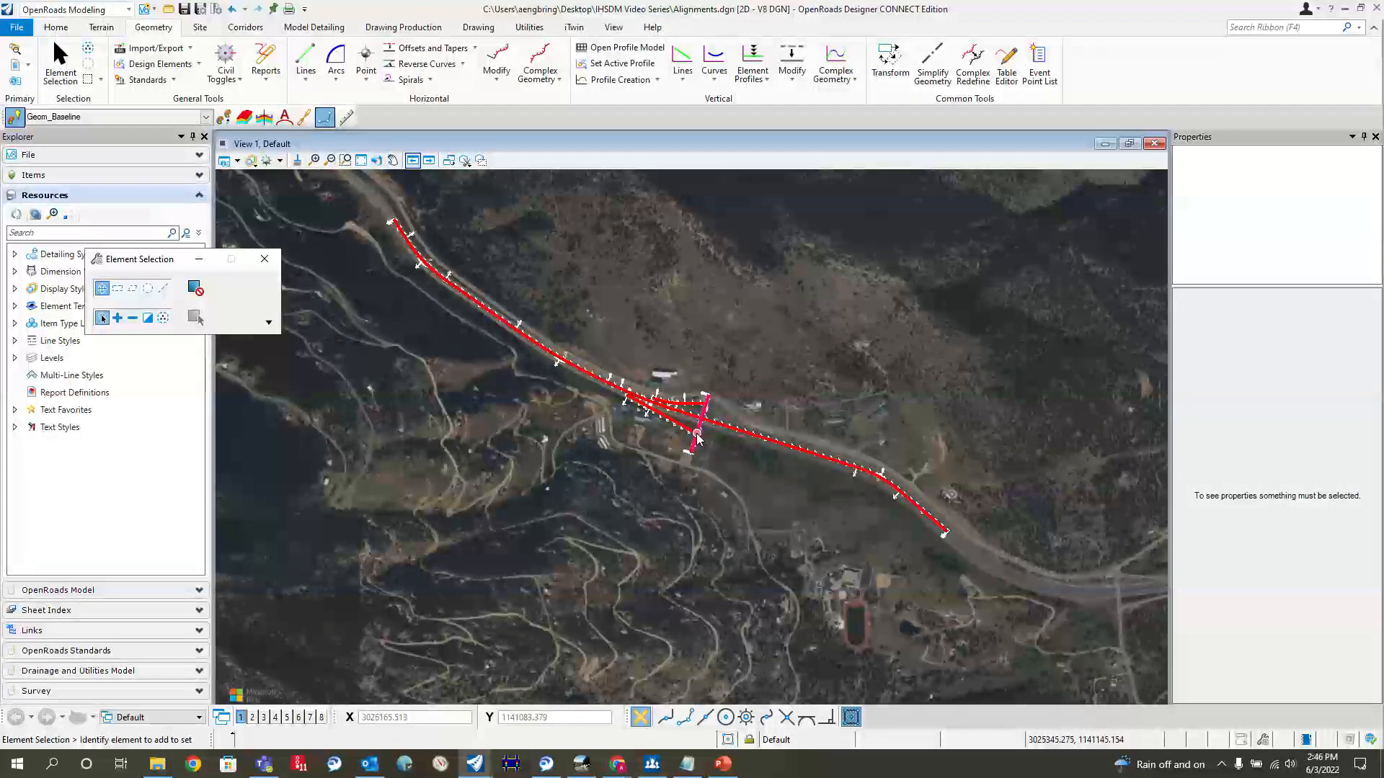
pyautogui.scroll(5, 697, 437)
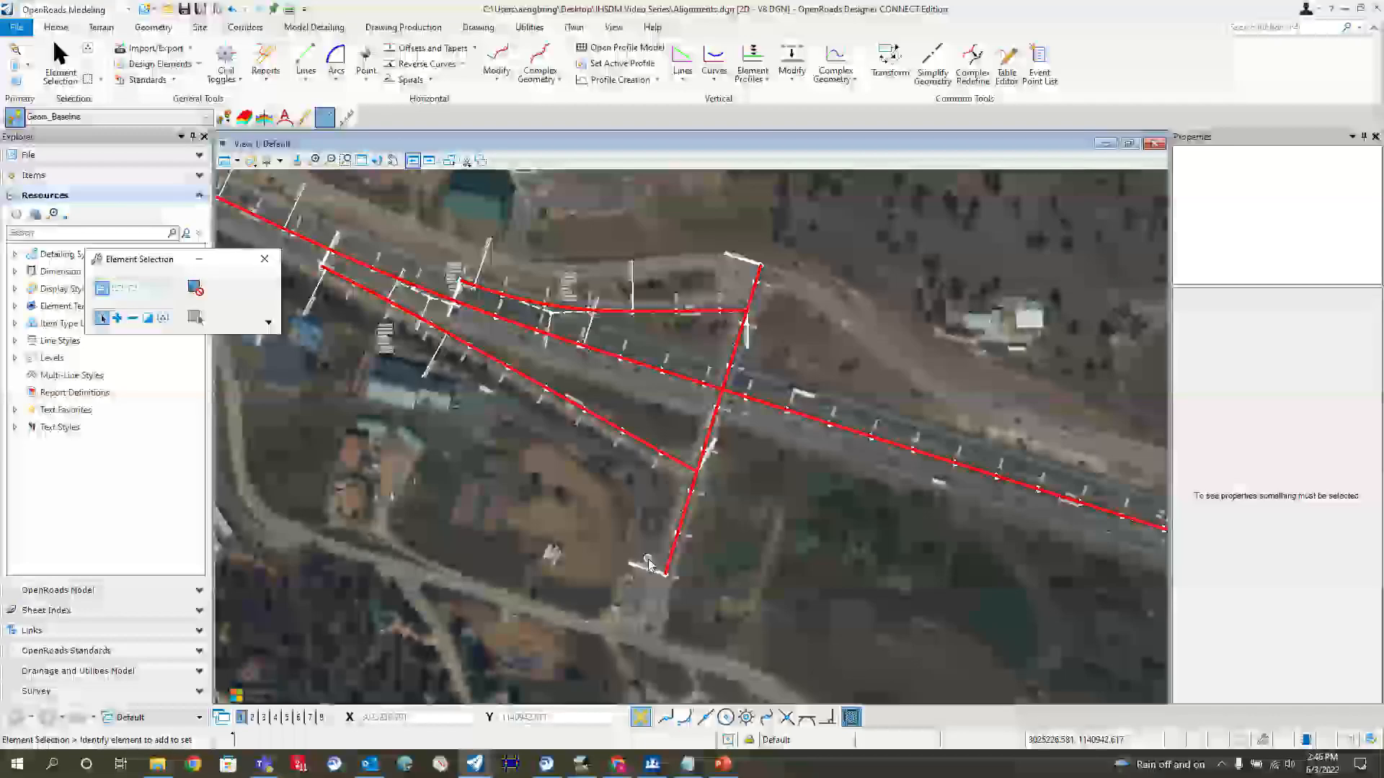
pyautogui.scroll(-3, 918, 540)
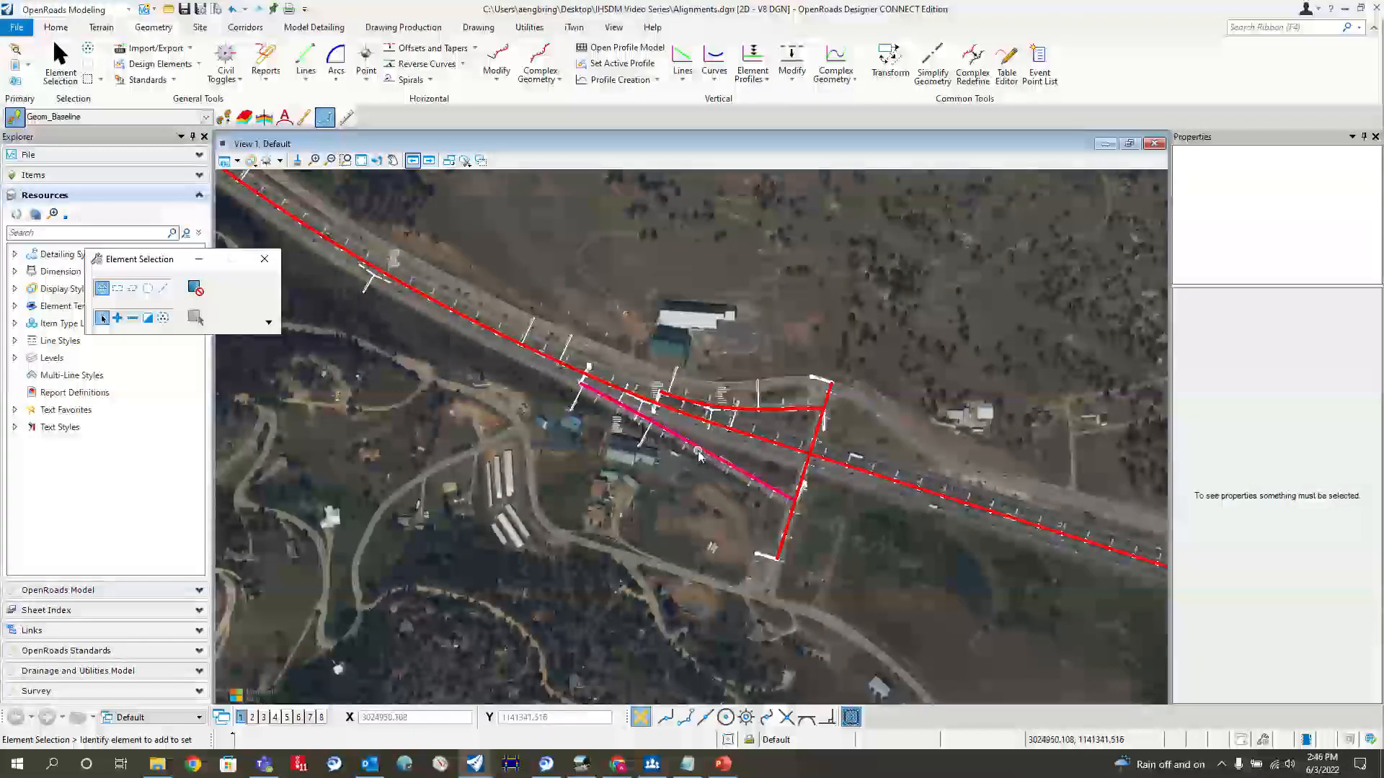
pyautogui.scroll(2, 697, 454)
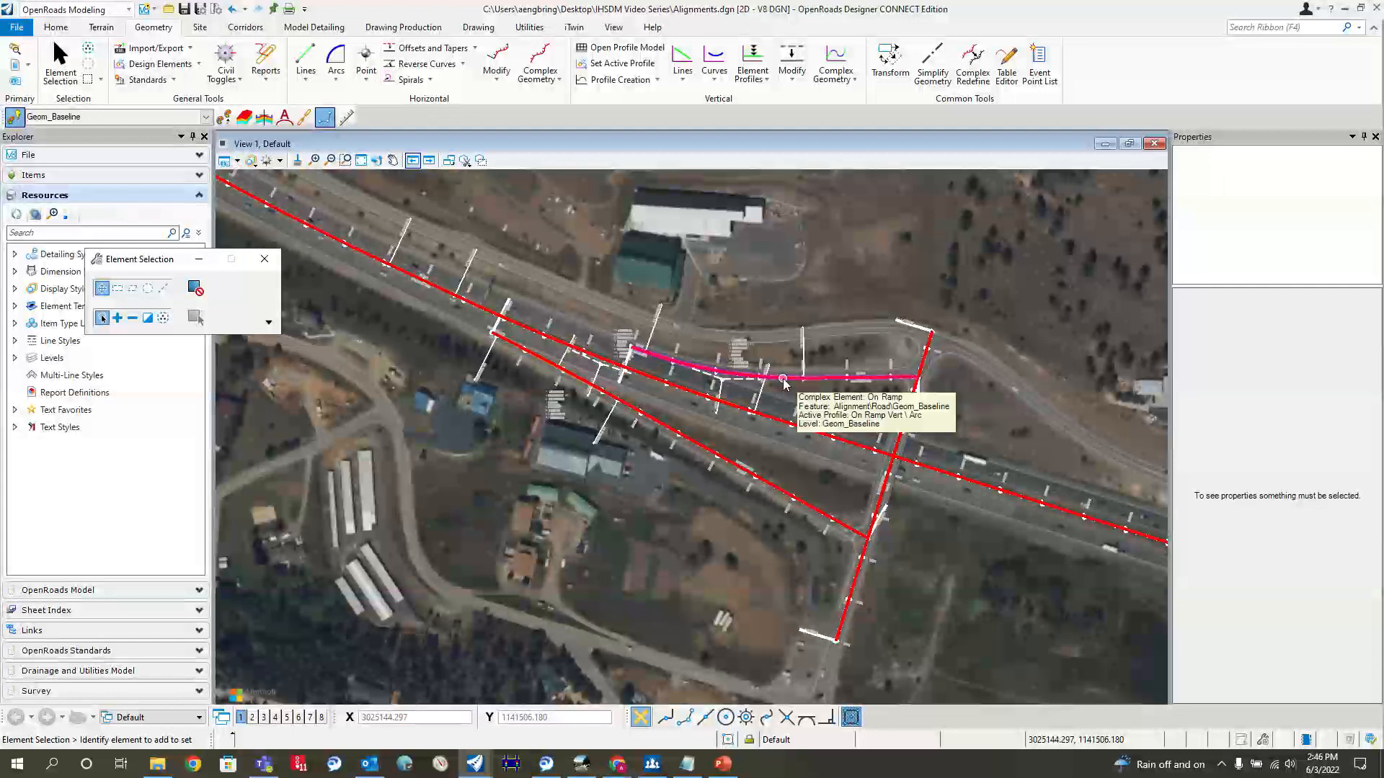
pyautogui.scroll(-3, 602, 337)
pyautogui.scroll(3, 765, 356)
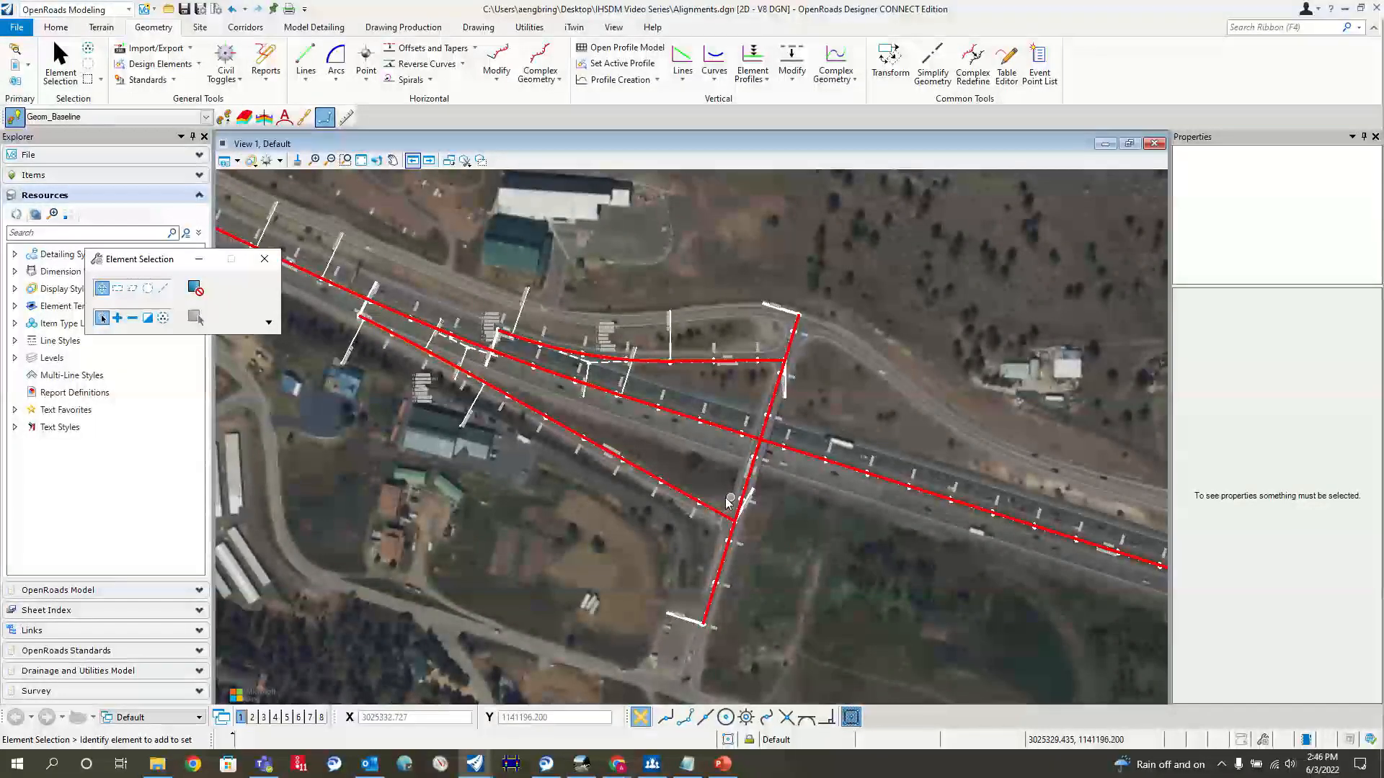
pyautogui.scroll(-3, 692, 504)
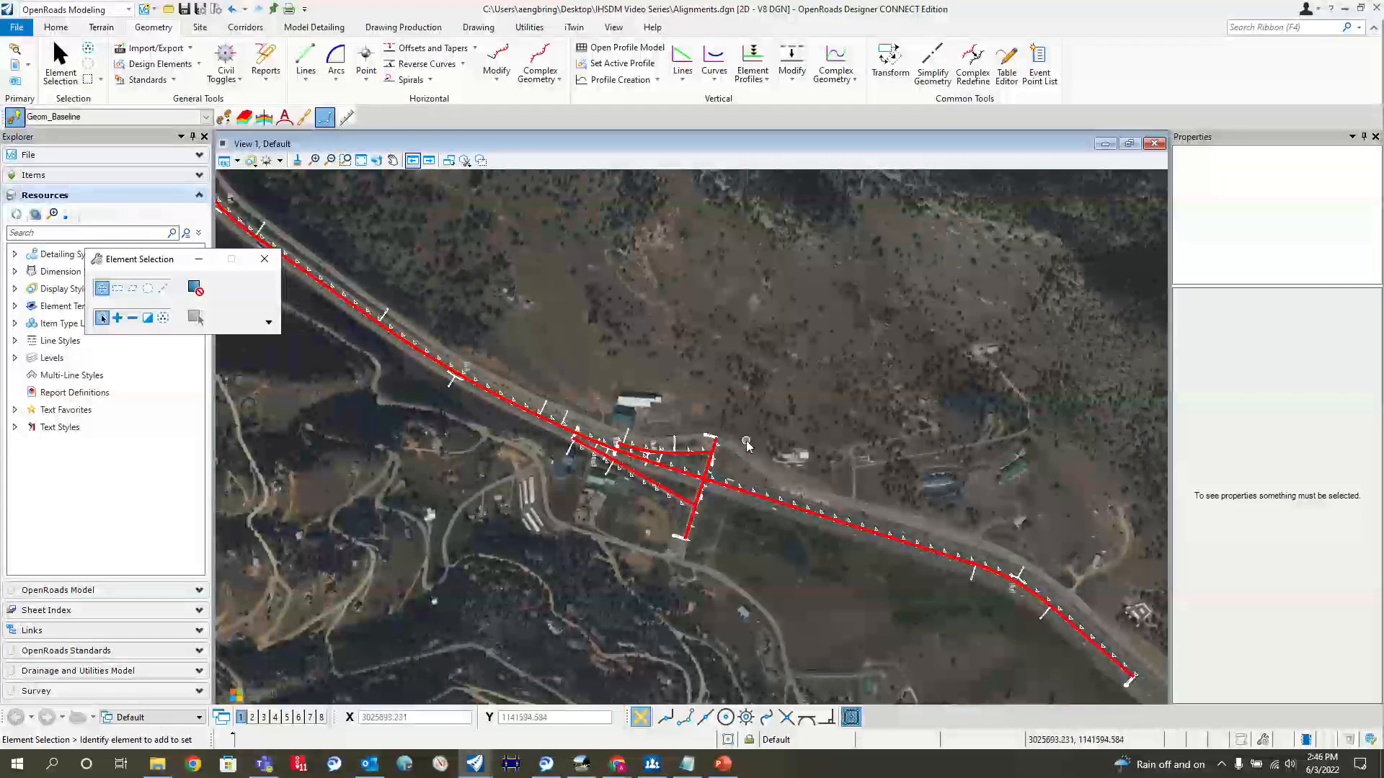
pyautogui.scroll(-2, 746, 445)
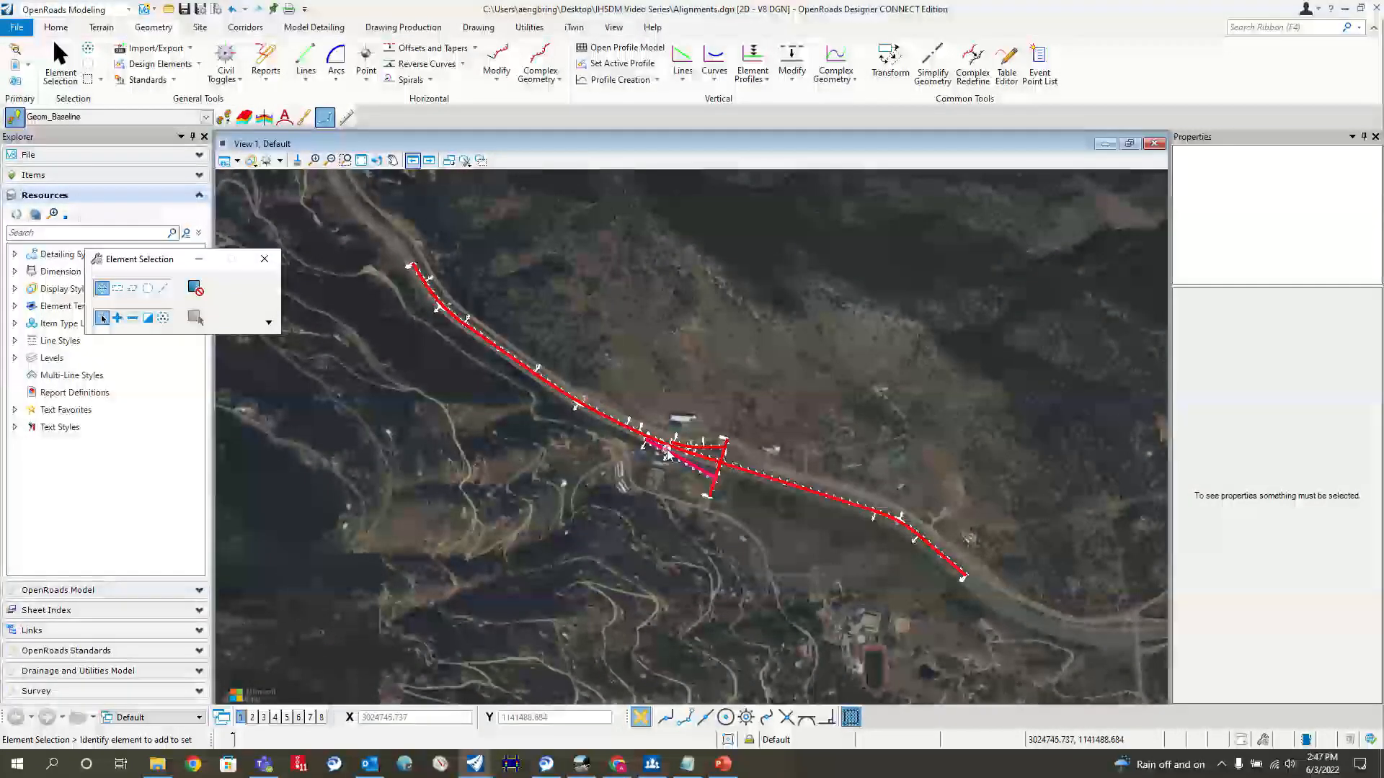
pyautogui.scroll(2, 763, 476)
pyautogui.scroll(-2, 748, 466)
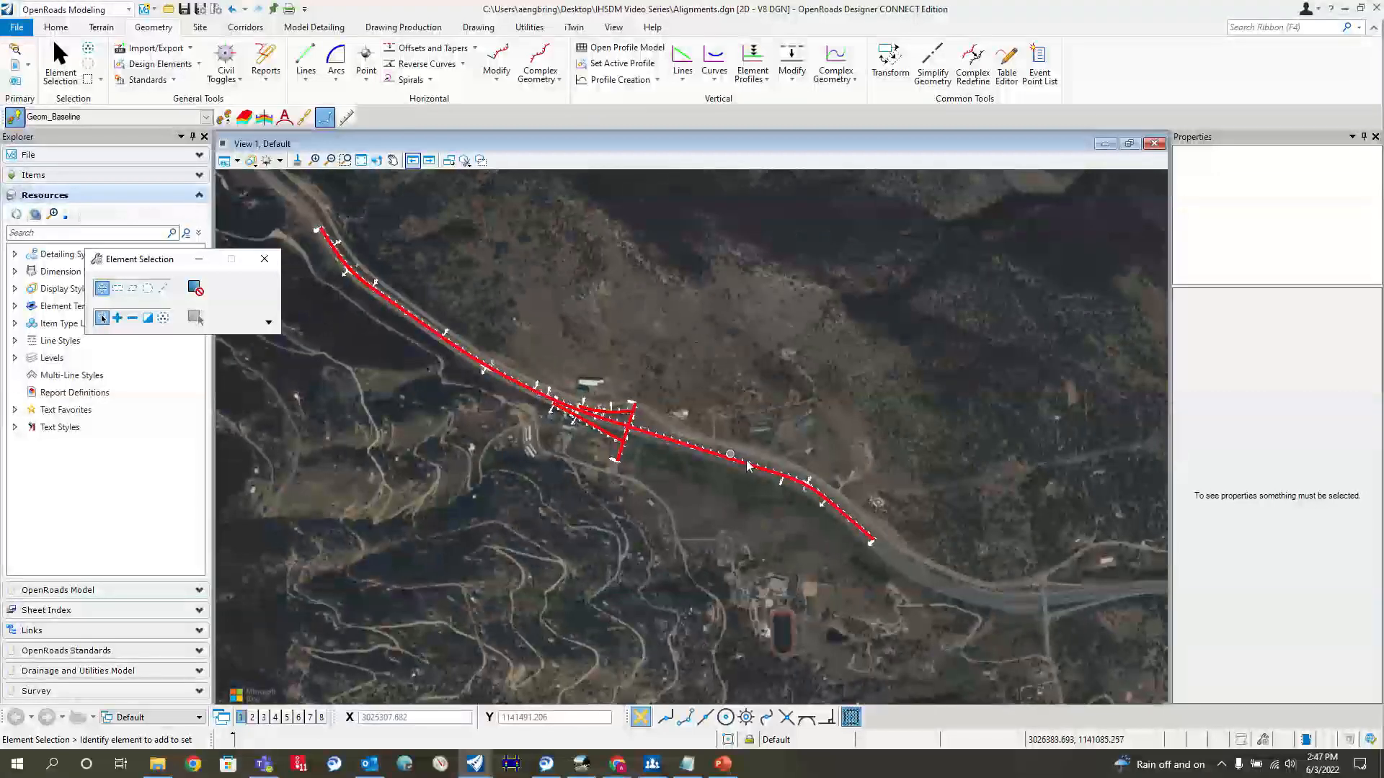
pyautogui.scroll(5, 747, 465)
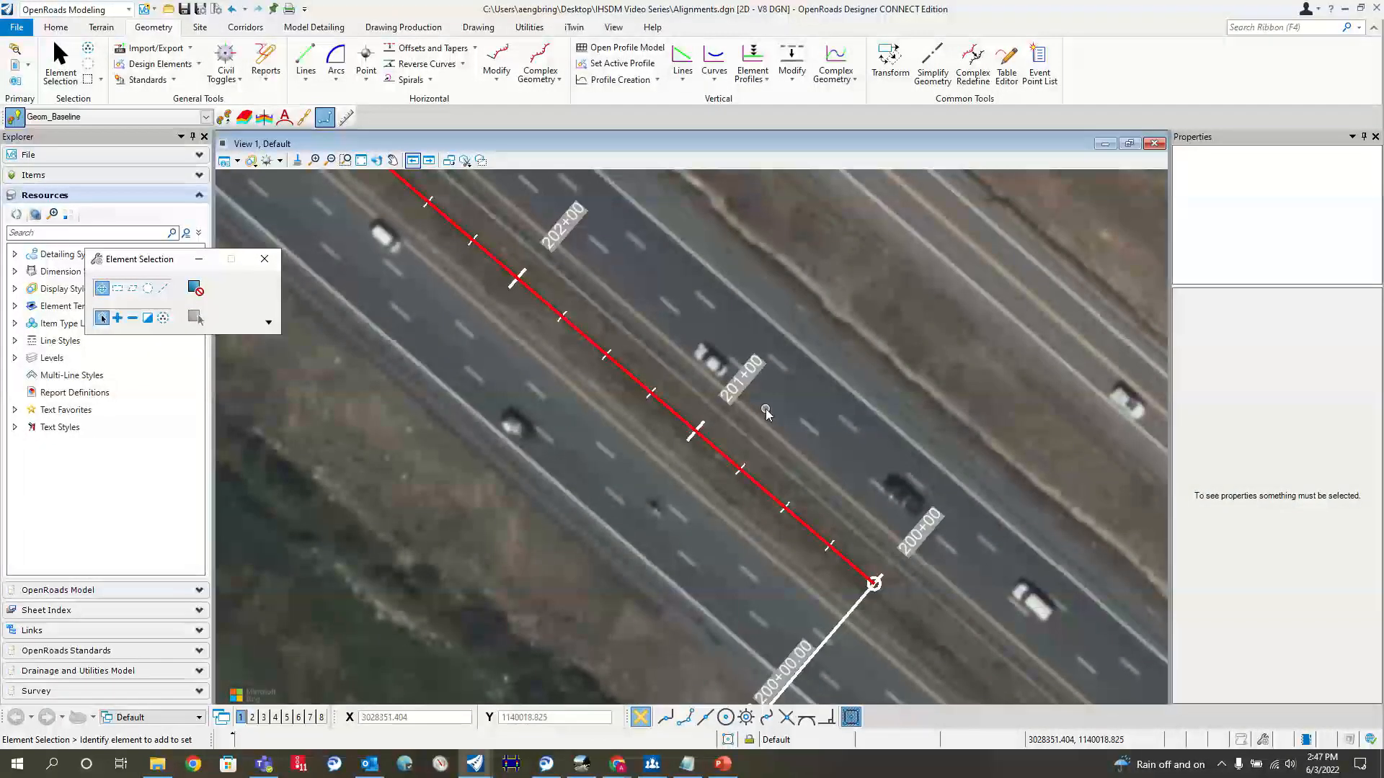
pyautogui.scroll(-5, 628, 397)
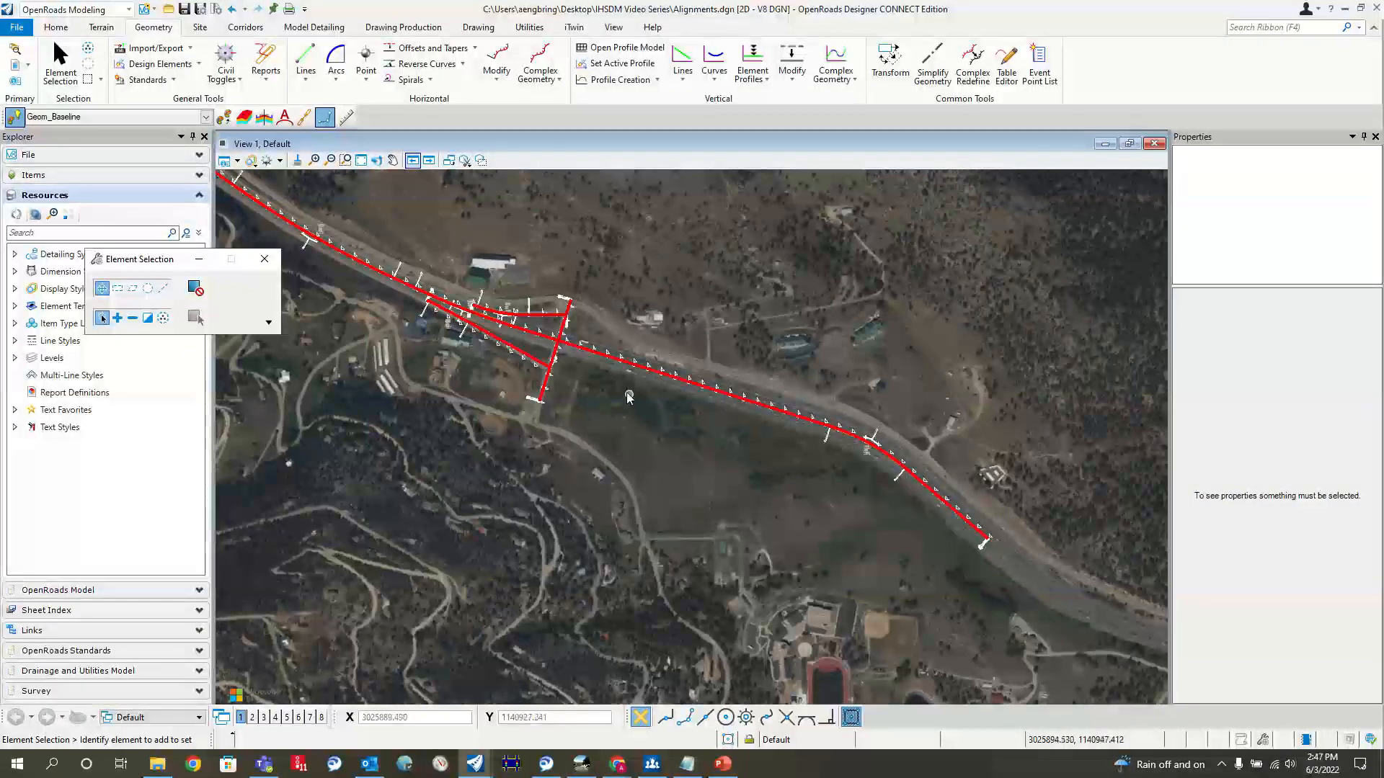
pyautogui.scroll(-2, 782, 410)
pyautogui.scroll(2, 405, 238)
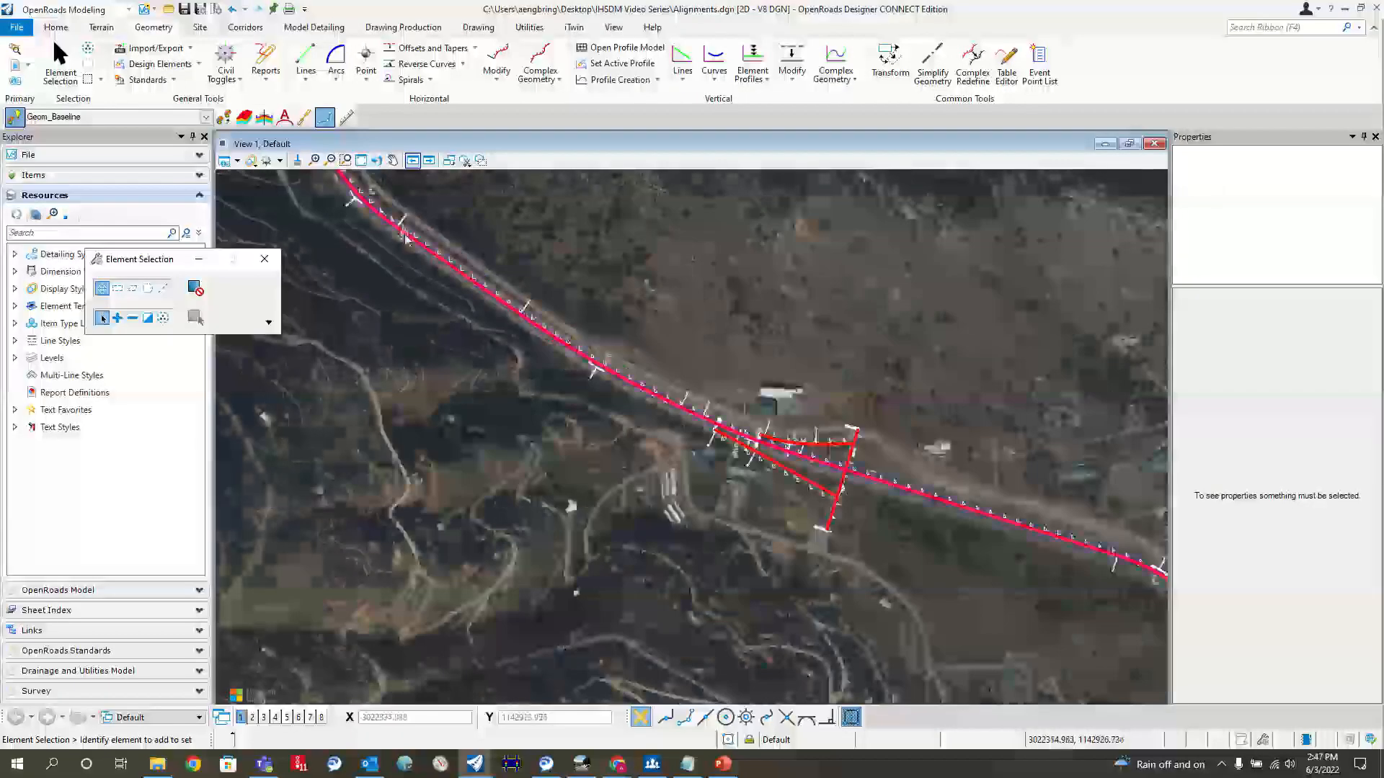
# Switch to IHSDM, put away the open alignment editor and collapse the I-94-EW-76087 project.
pyautogui.moveTo(717, 771)
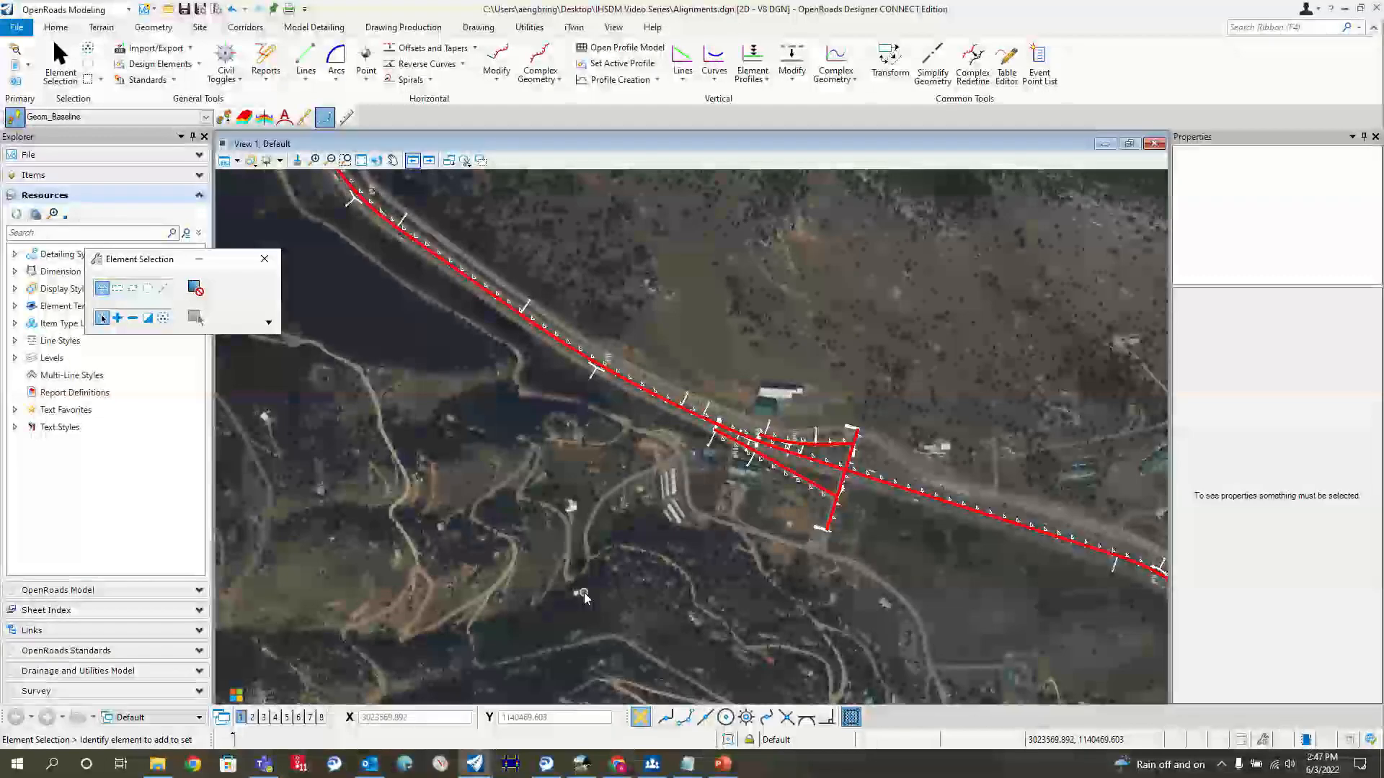
pyautogui.click(581, 764)
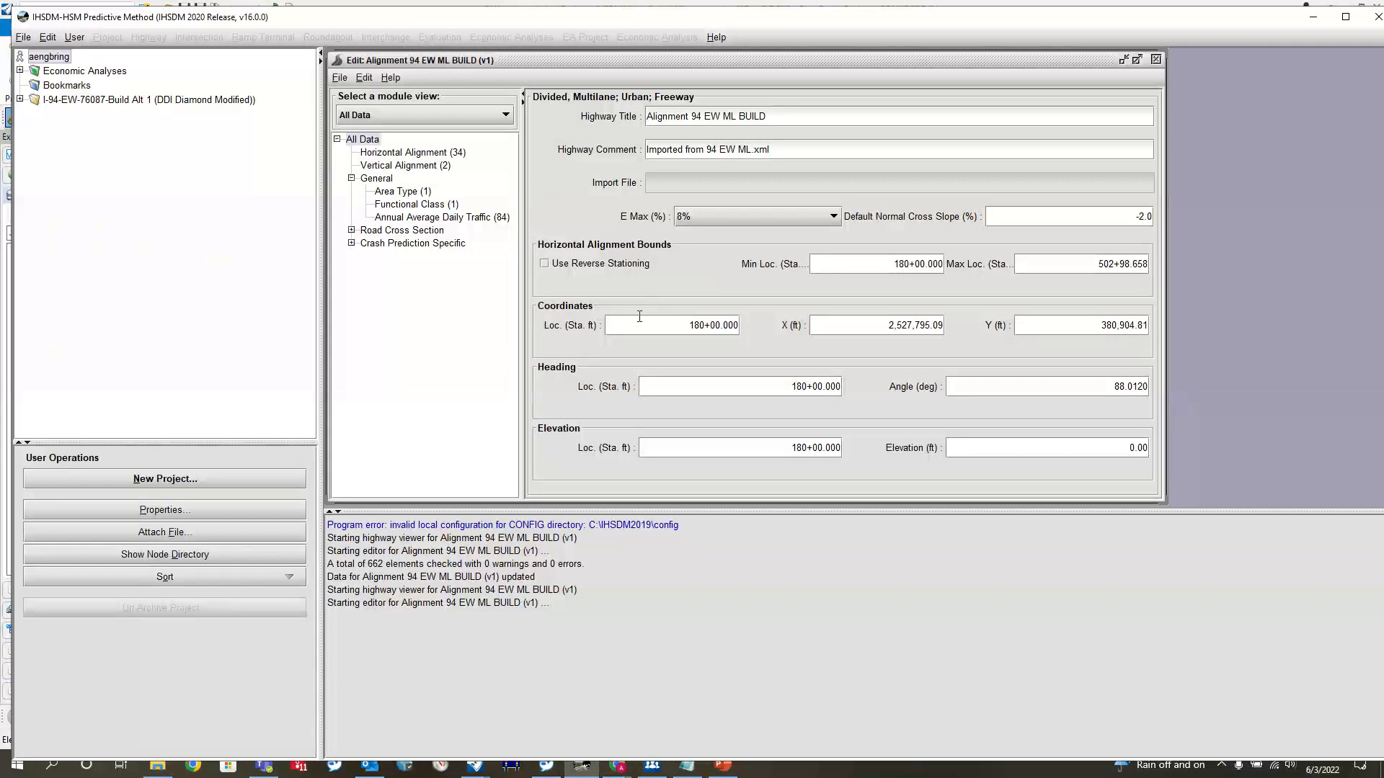
pyautogui.click(1124, 59)
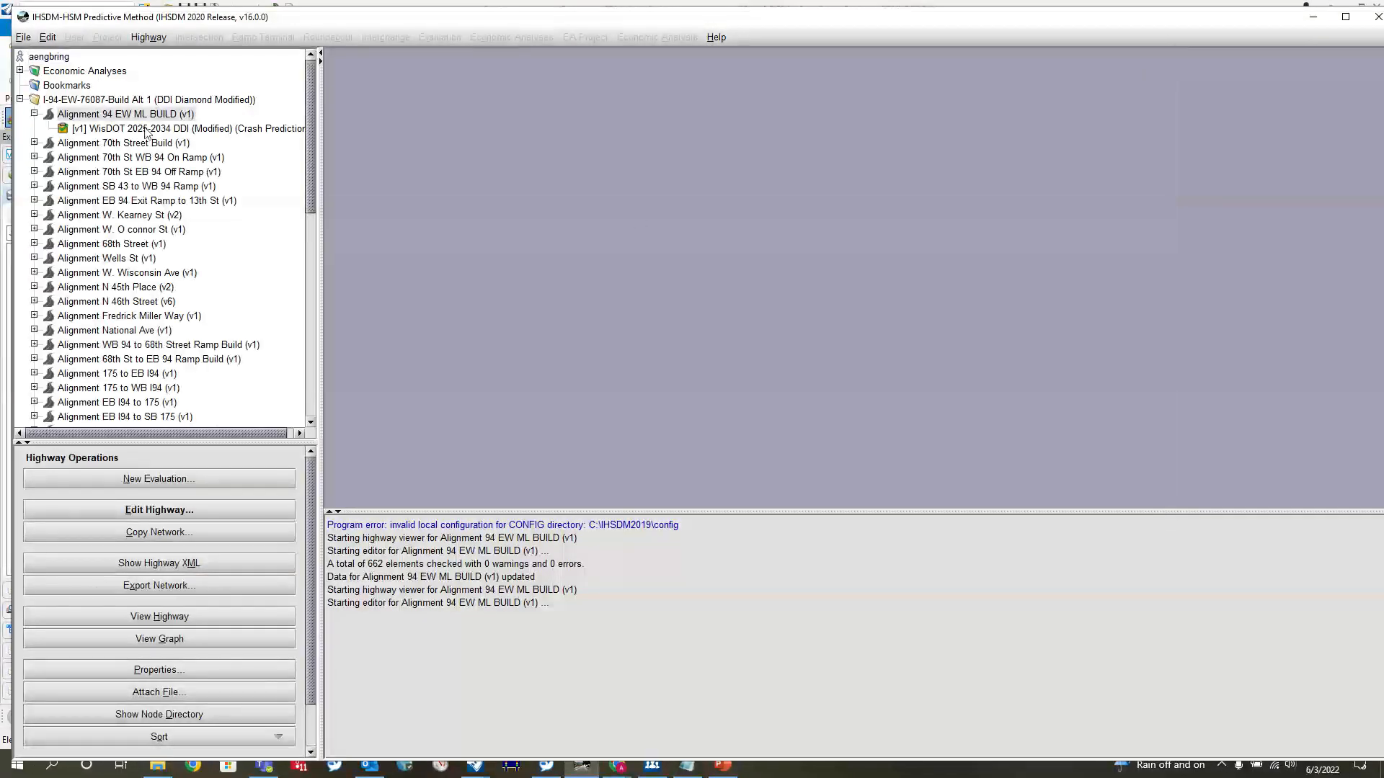
pyautogui.click(20, 98)
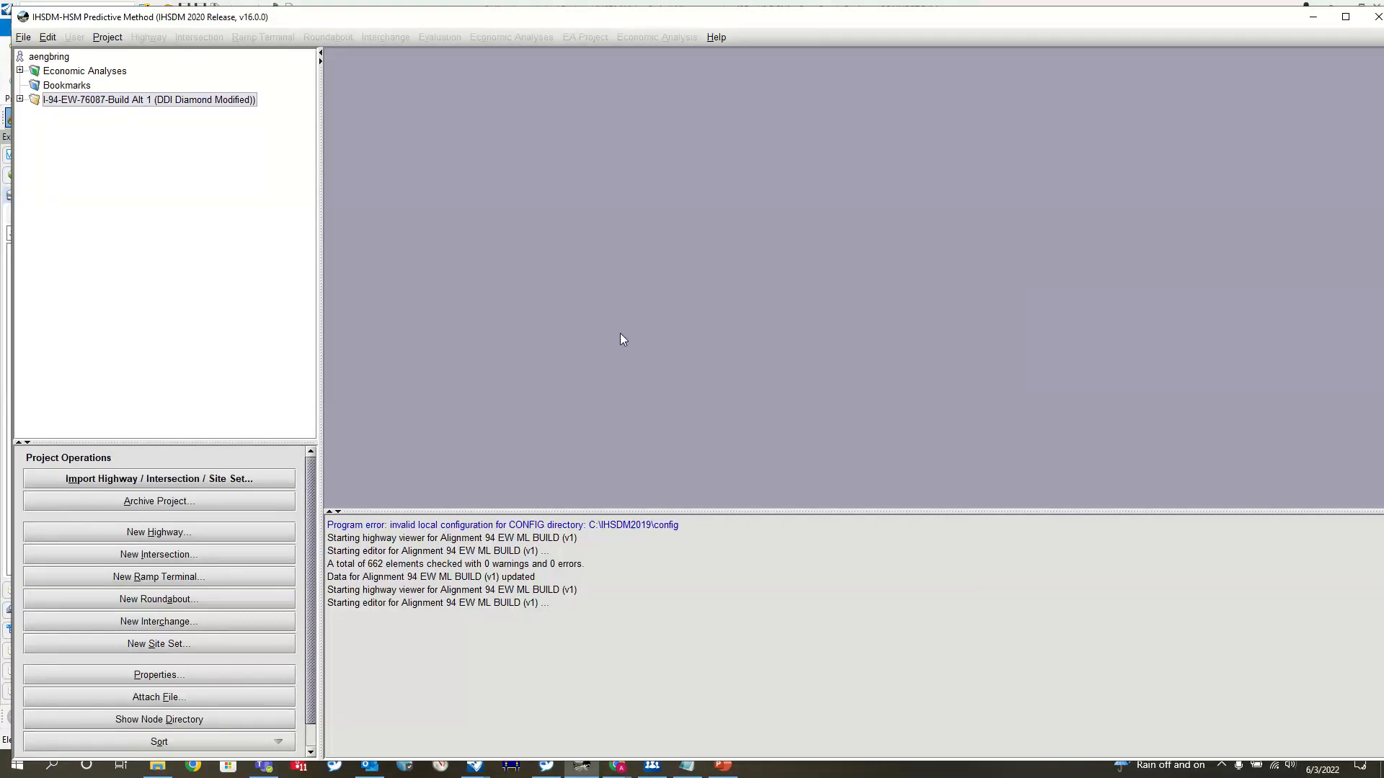
pyautogui.moveTo(321, 384); pyautogui.dragTo(303, 384)
# Create a new project titled "I-70 Safety Evaluation" under the user node, with U.S. Customary as the unit system.
pyautogui.click(49, 58)
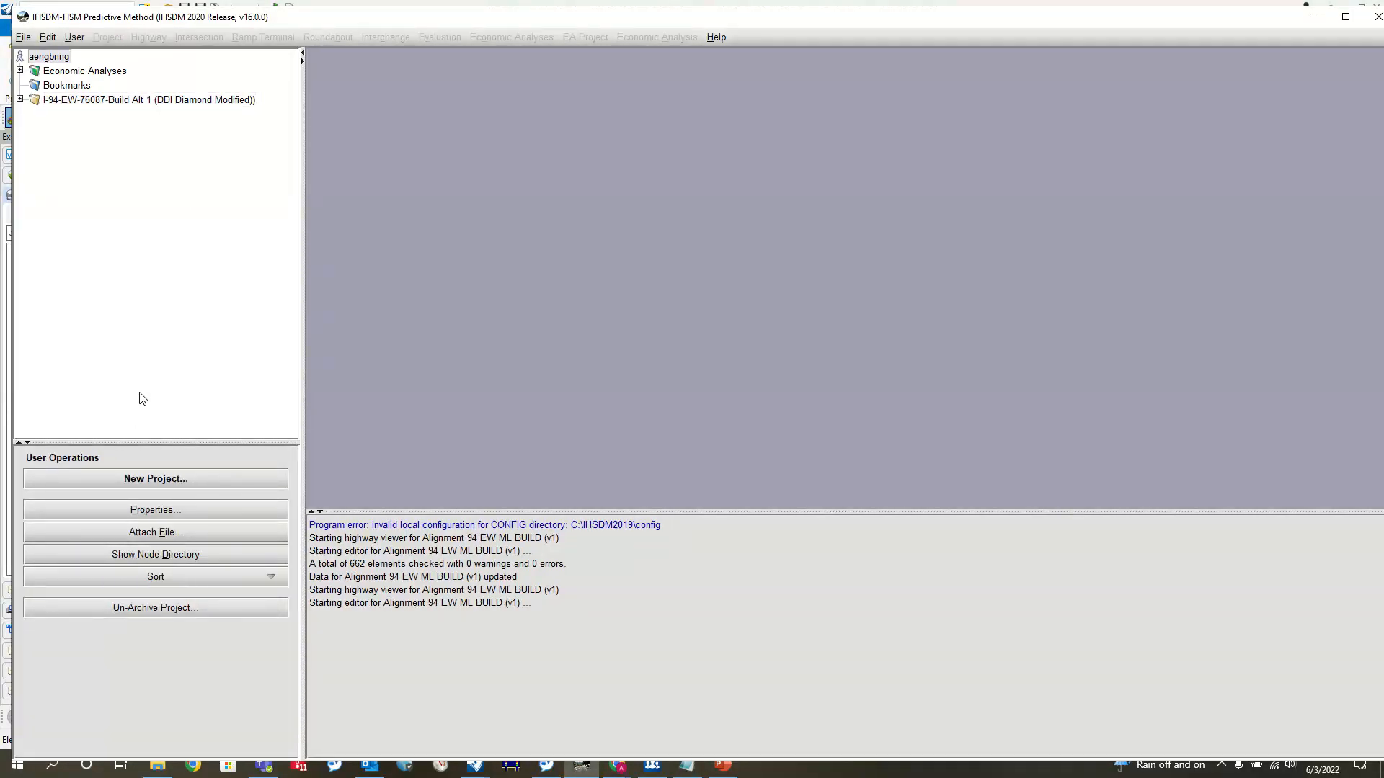
pyautogui.click(157, 480)
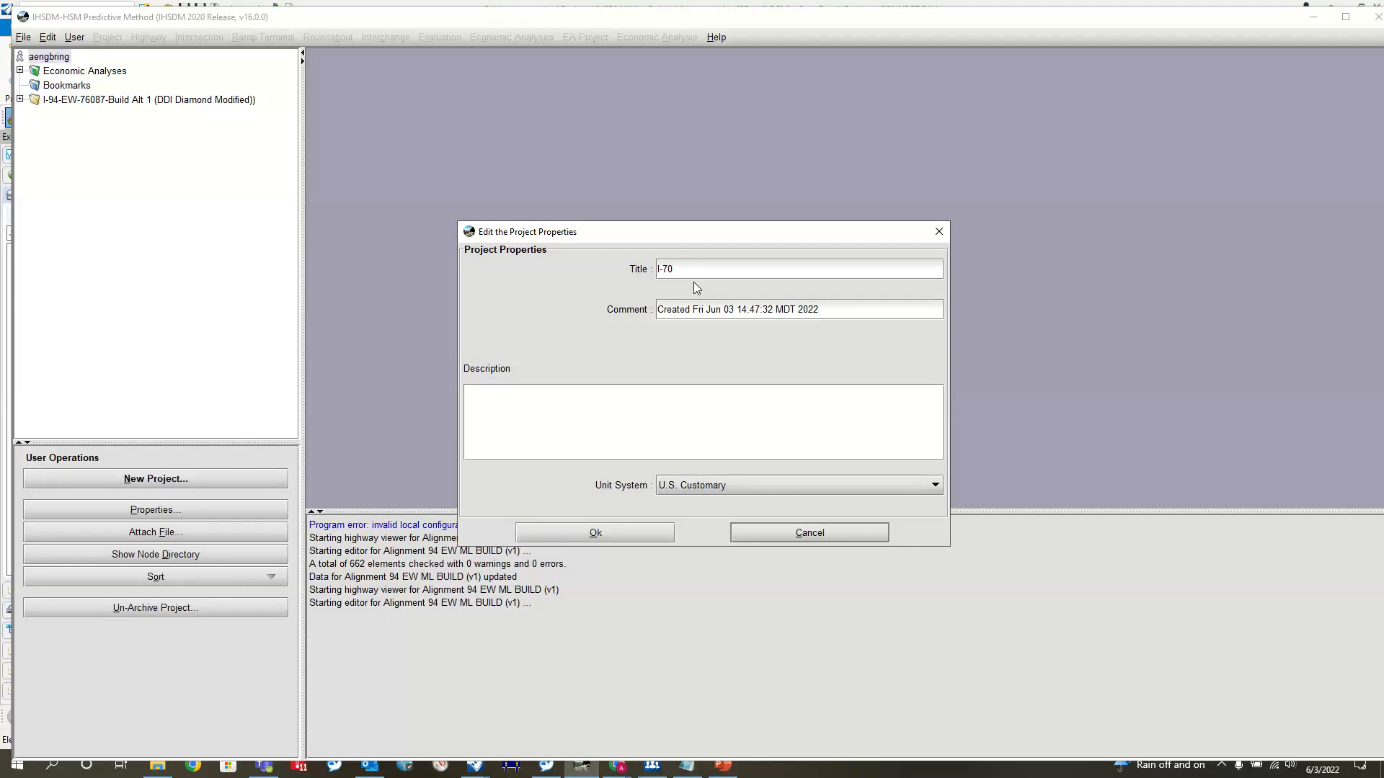
pyautogui.write('I-70 Safety Evaluation')
pyautogui.click(756, 486)
pyautogui.click(757, 486)
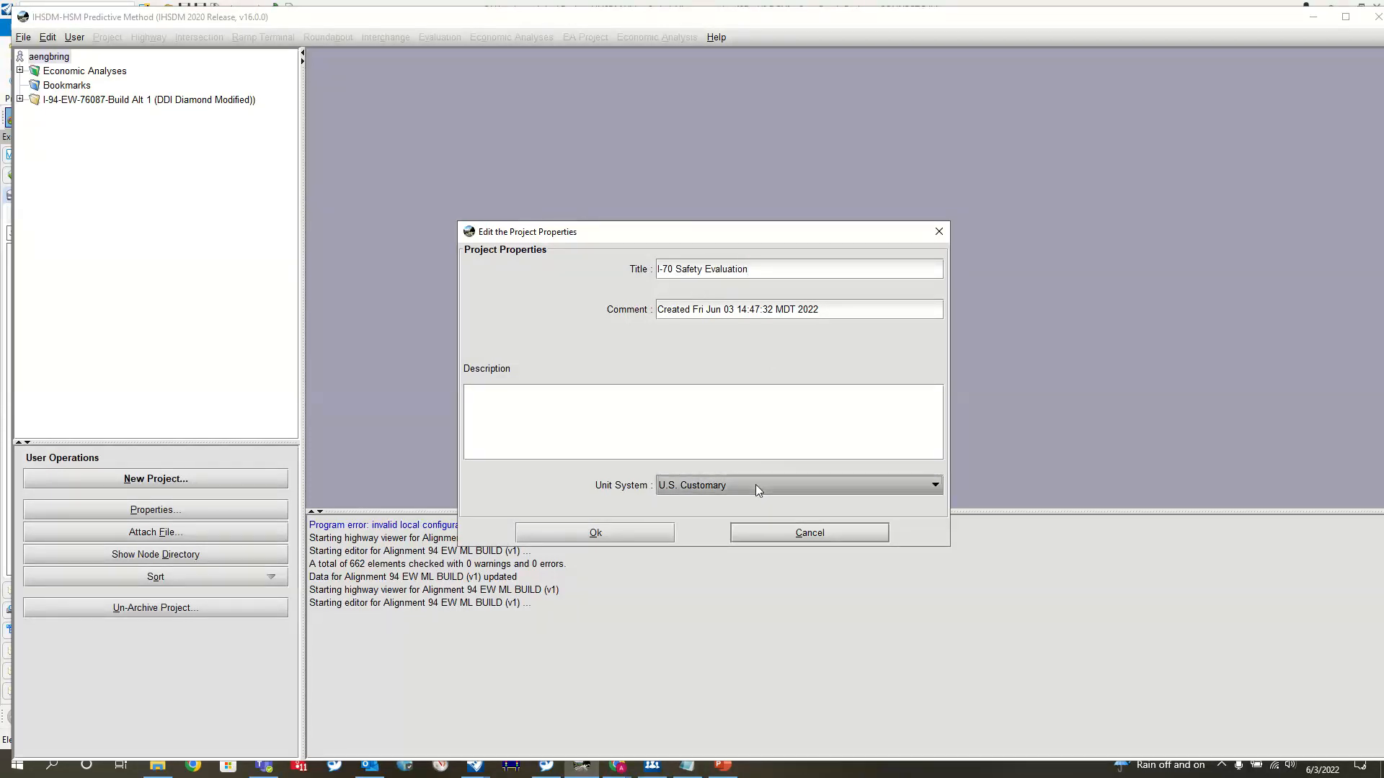
pyautogui.click(740, 488)
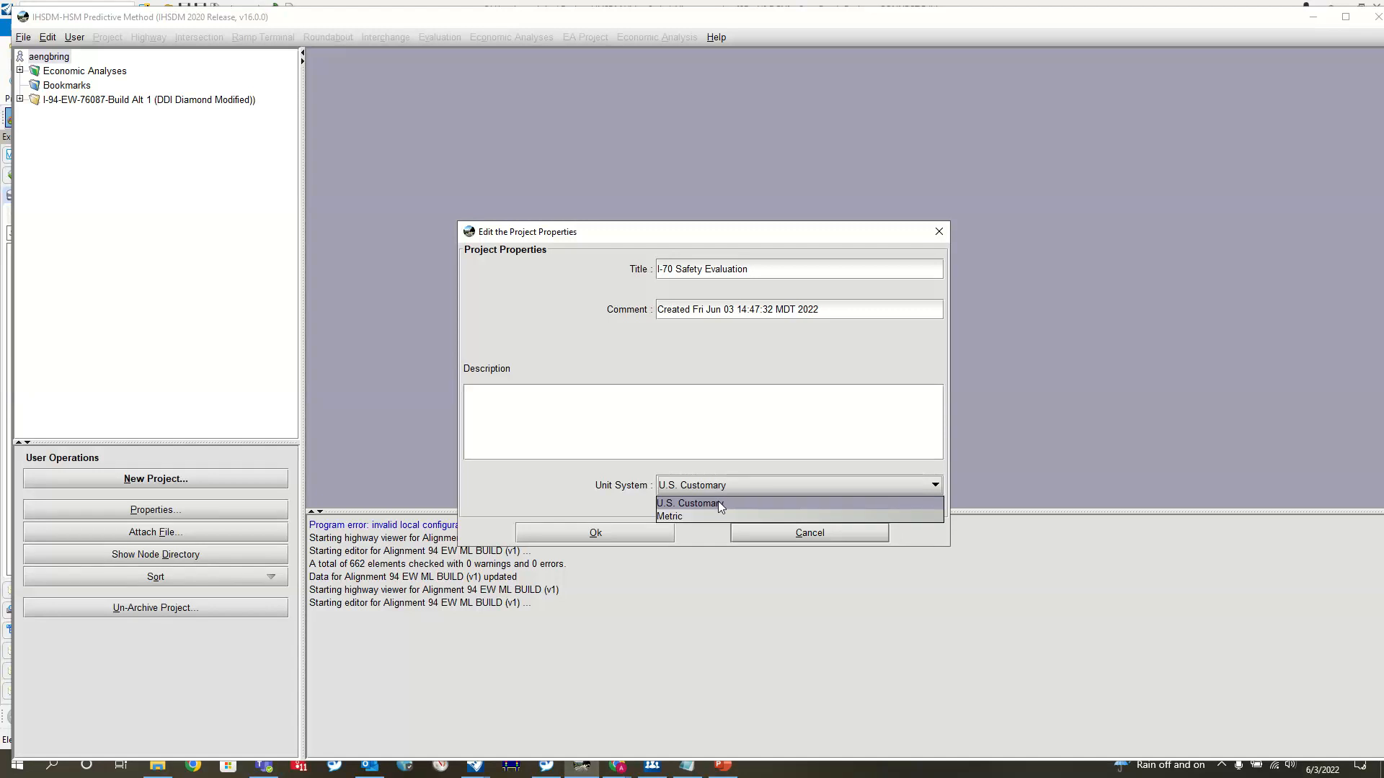
pyautogui.click(782, 500)
pyautogui.click(550, 411)
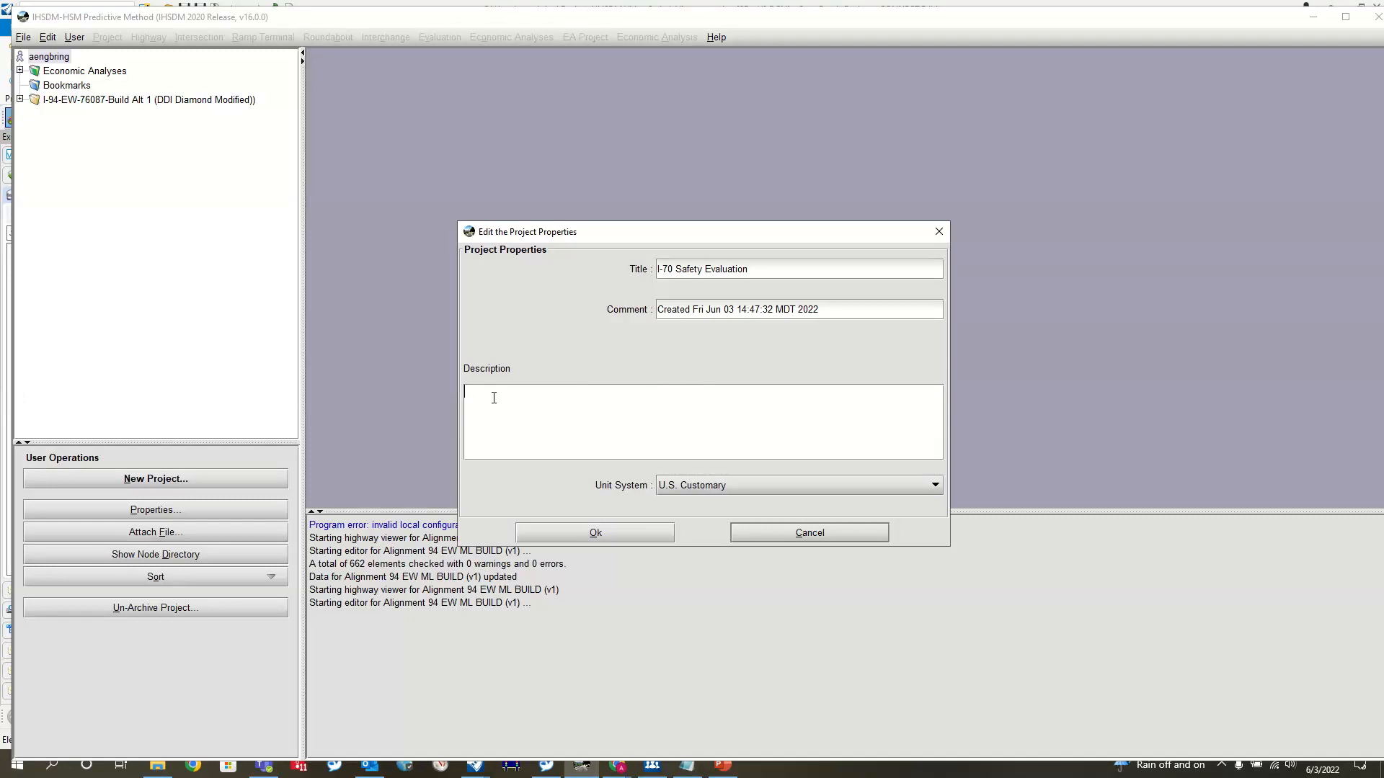
pyautogui.click(590, 534)
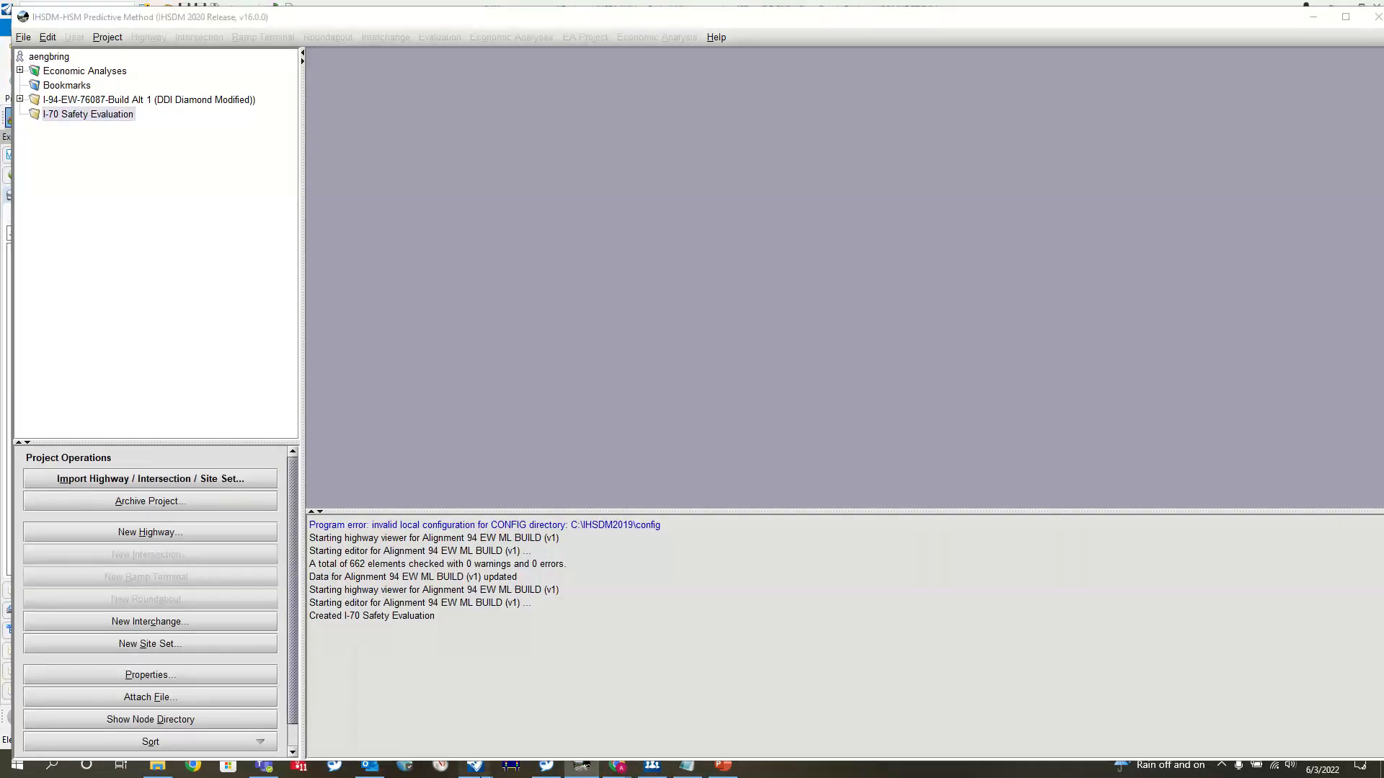
# Switch to OpenRoads Designer and inspect the I-70 ML alignment through the interchange.
pyautogui.moveTo(475, 765)
pyautogui.click(436, 699)
pyautogui.scroll(-4, 885, 442)
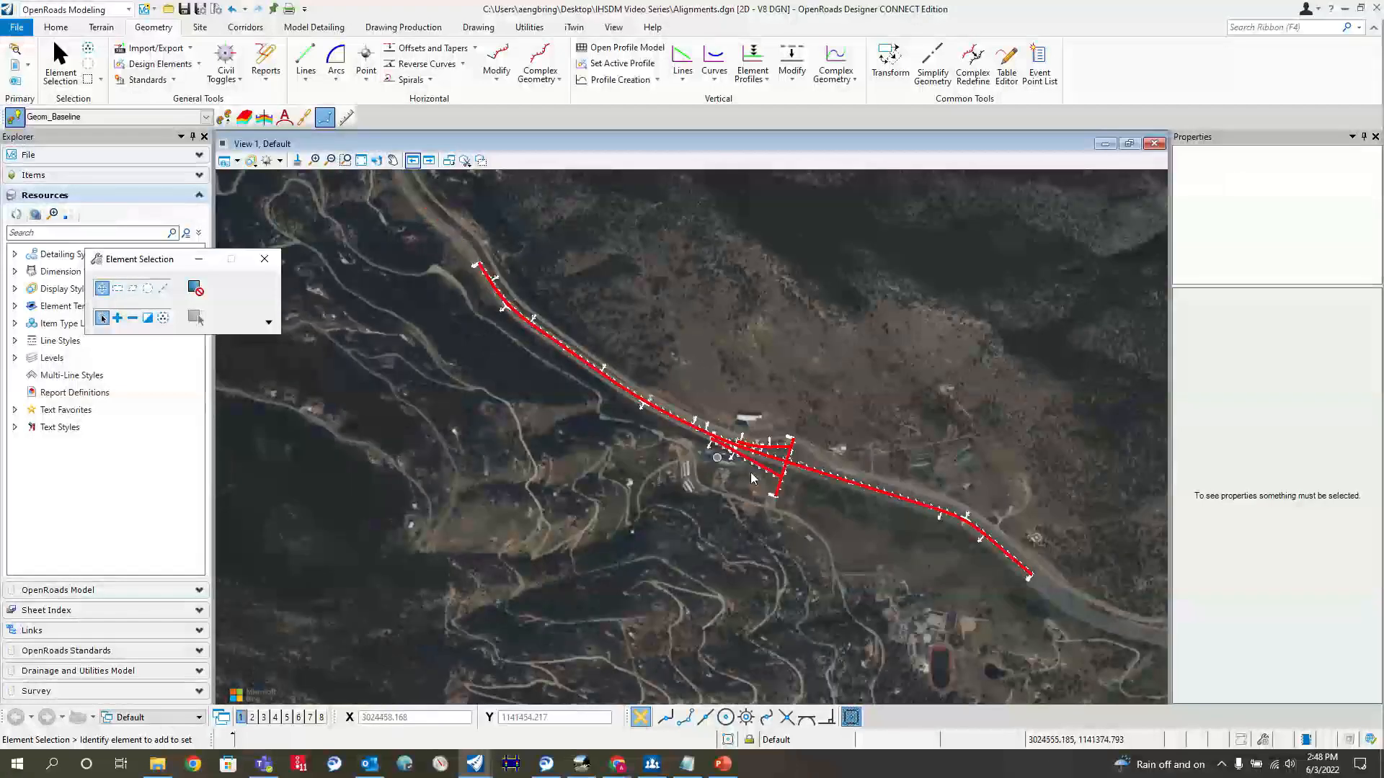
pyautogui.scroll(2, 851, 480)
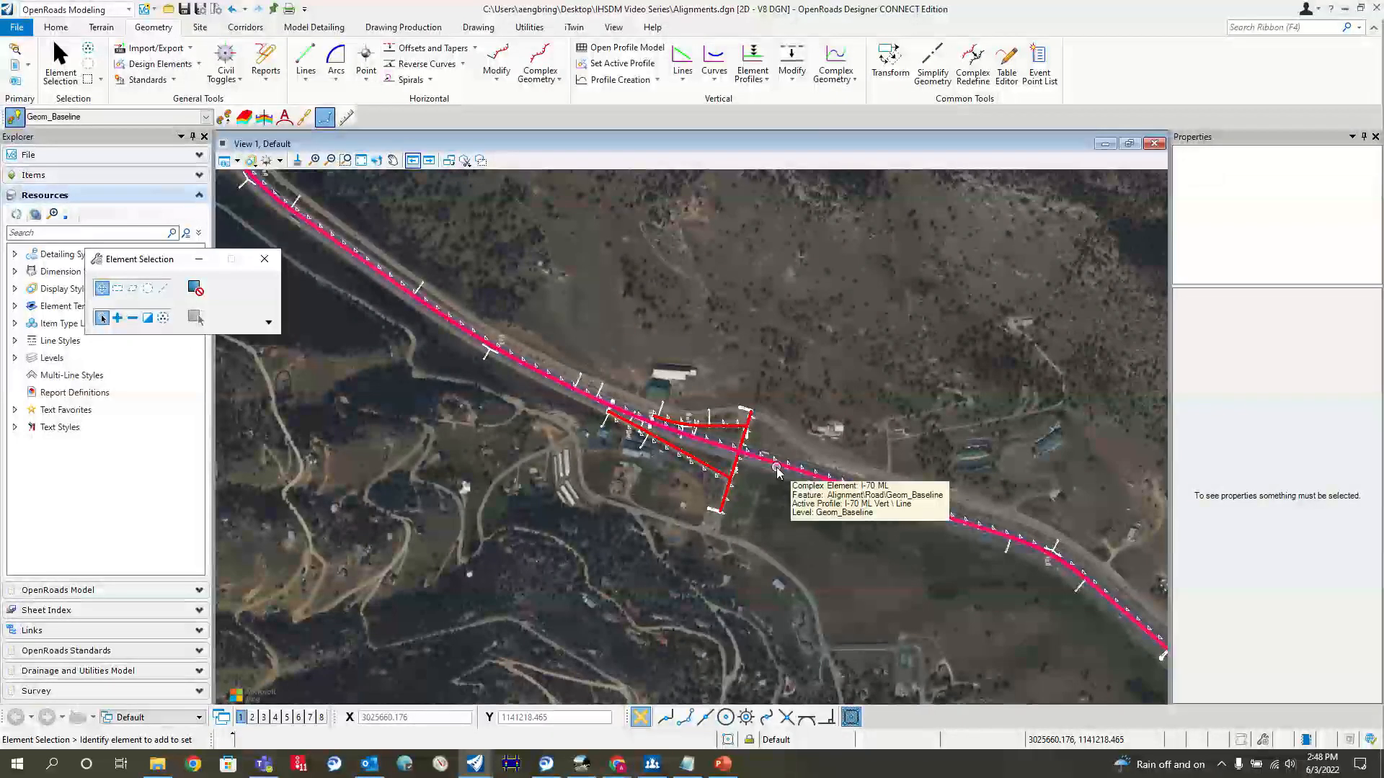
pyautogui.scroll(4, 753, 429)
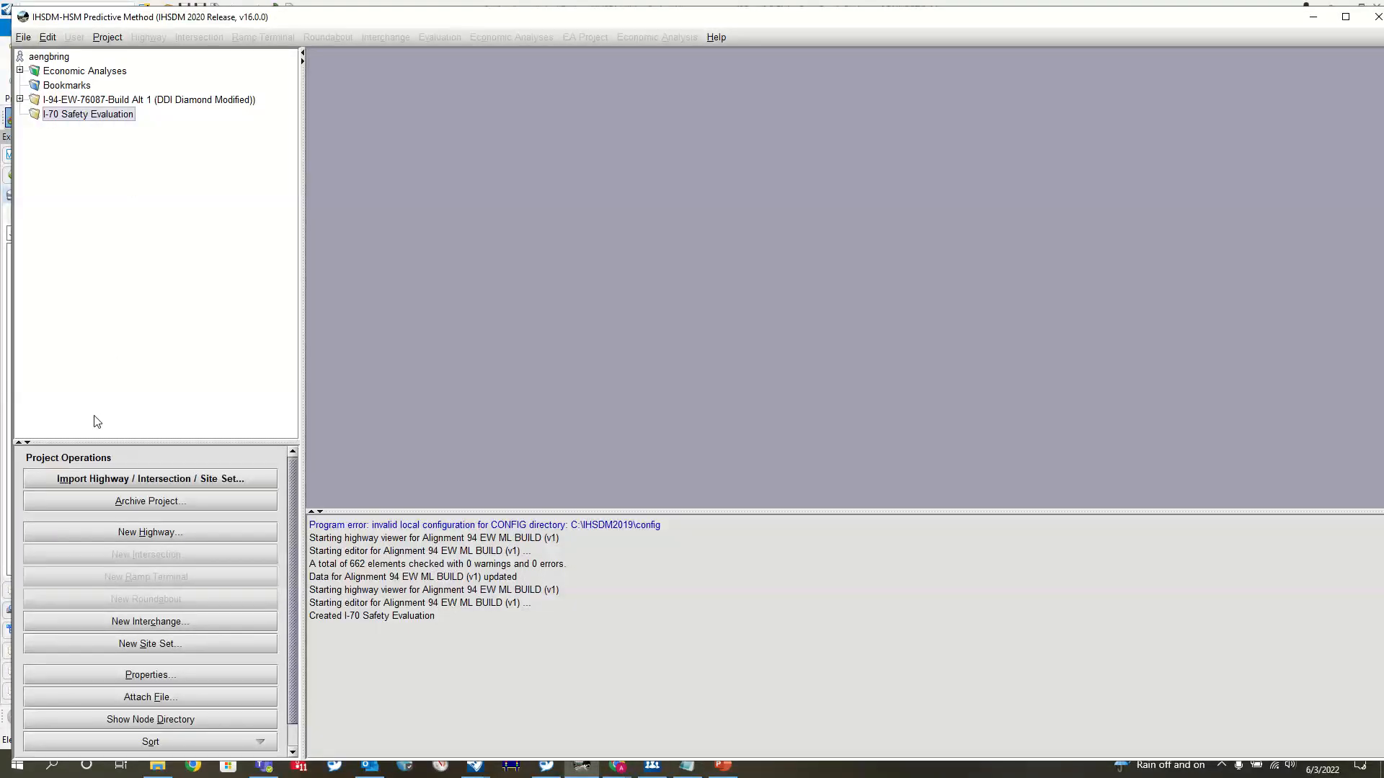
# Start a highway import into the I-70 Safety Evaluation project and browse to the Alignments folder inside IHSDM Video Series on the Desktop.
pyautogui.click(166, 480)
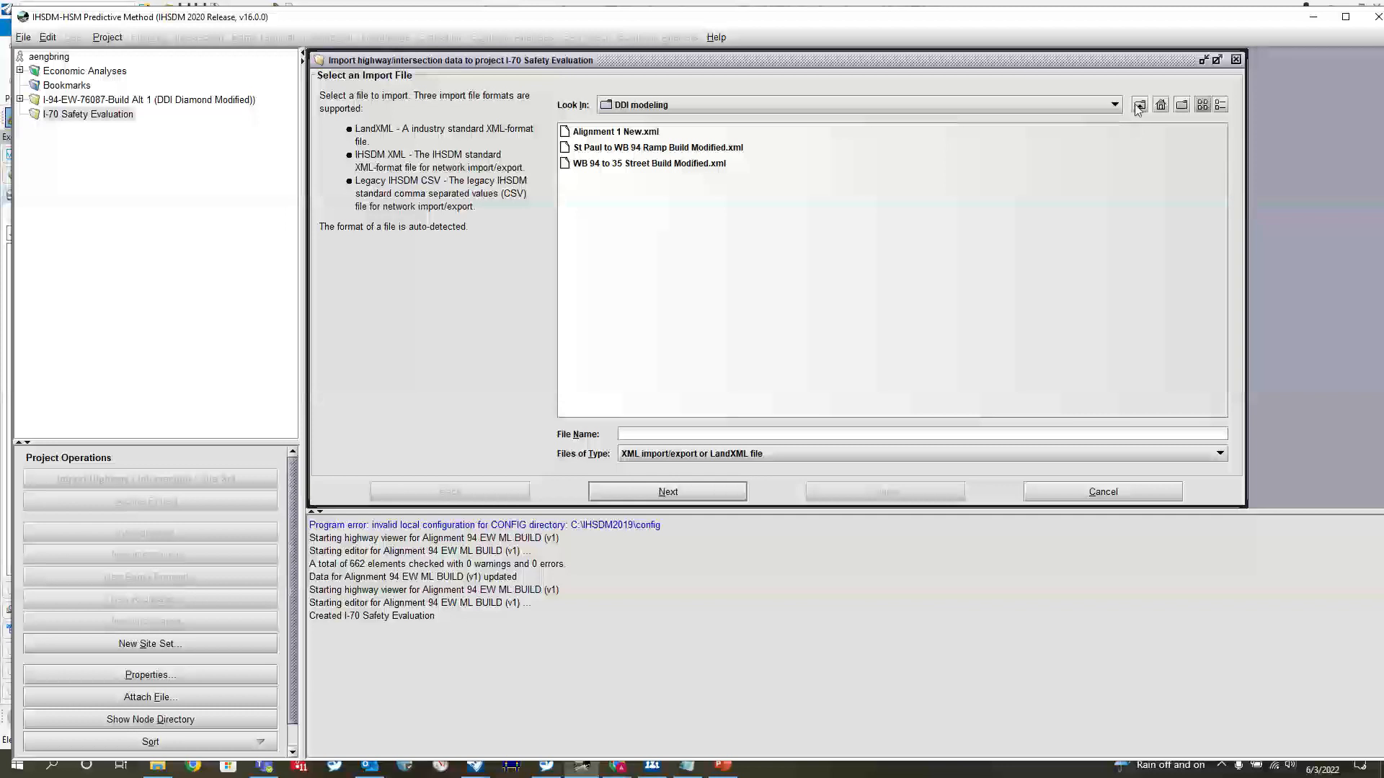
pyautogui.click(1139, 105)
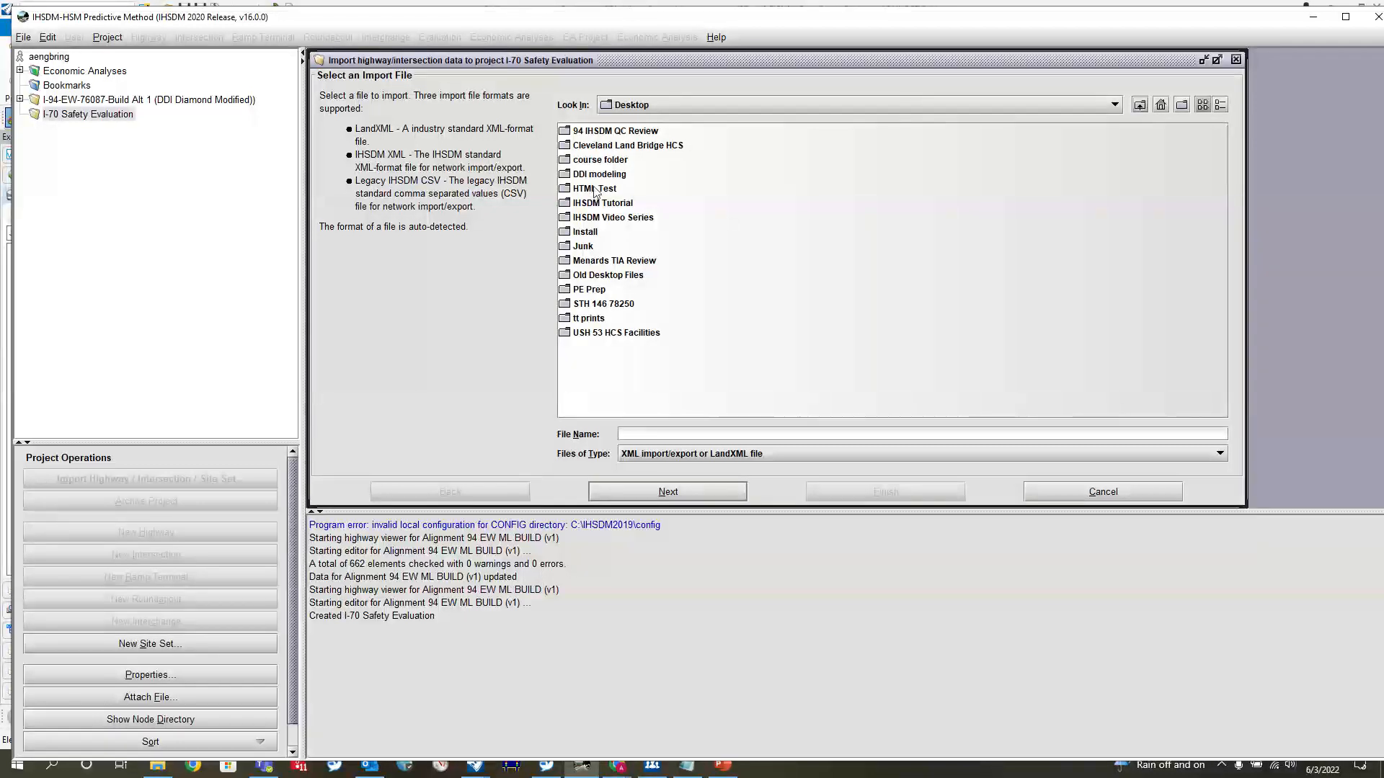
pyautogui.doubleClick(607, 217)
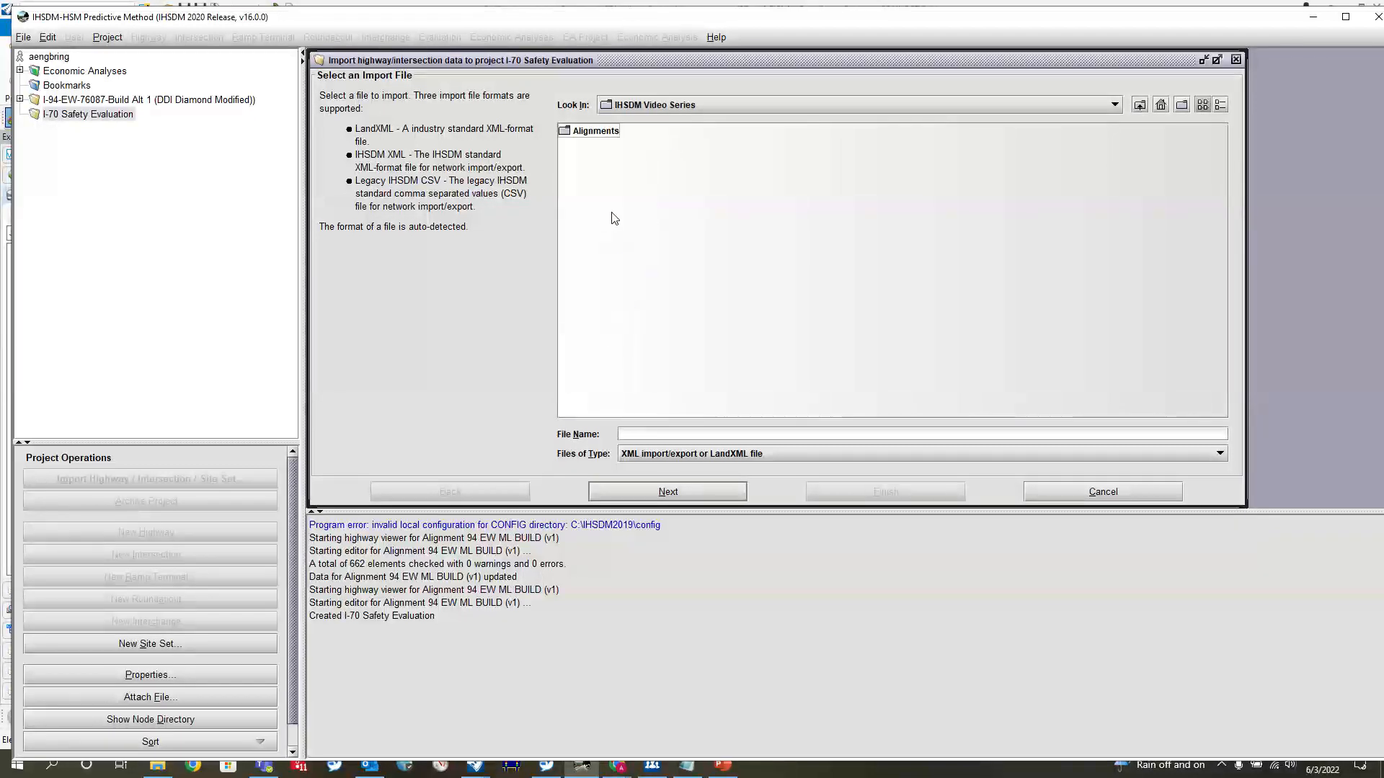
pyautogui.doubleClick(607, 133)
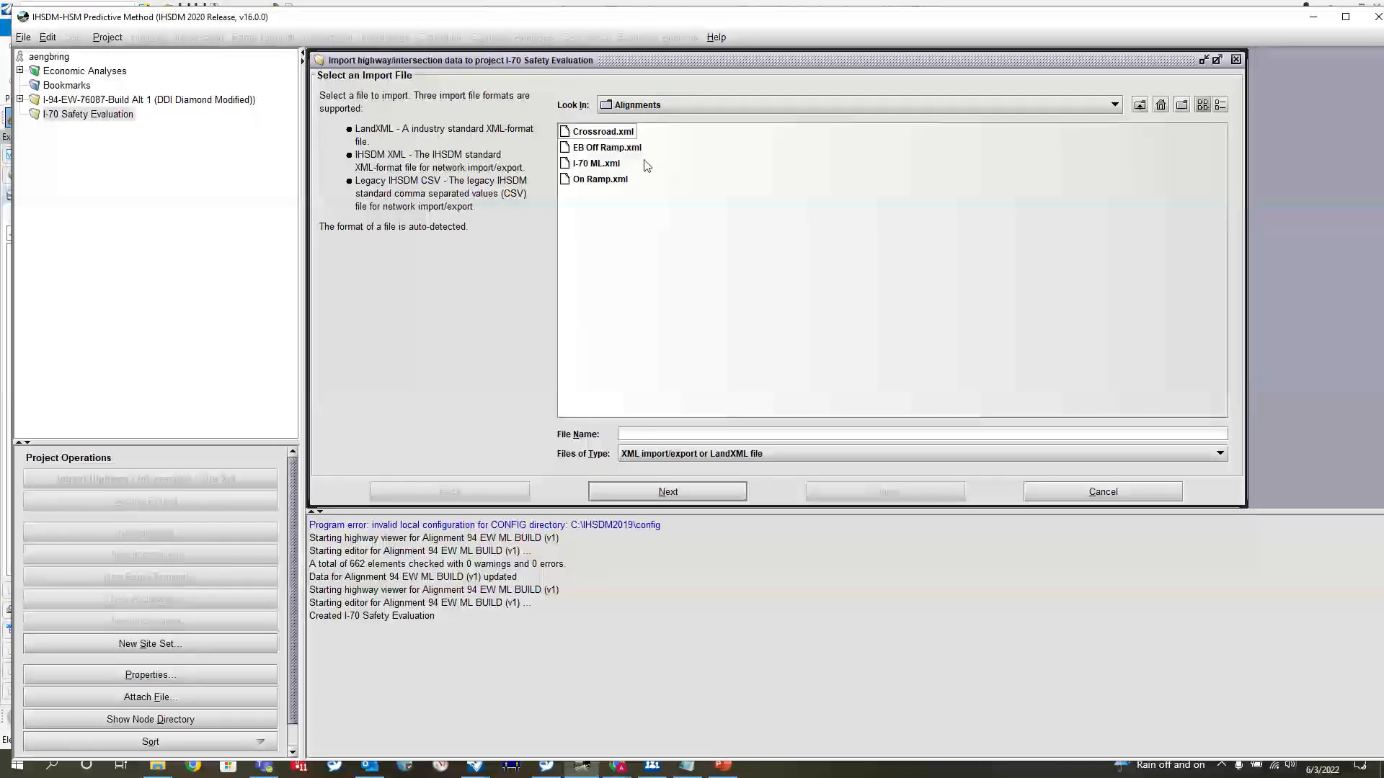
# Import the I-70 ML.xml LandXML file into the I-70 Safety Evaluation project, with U.S. Customary as the unit system.
pyautogui.click(598, 162)
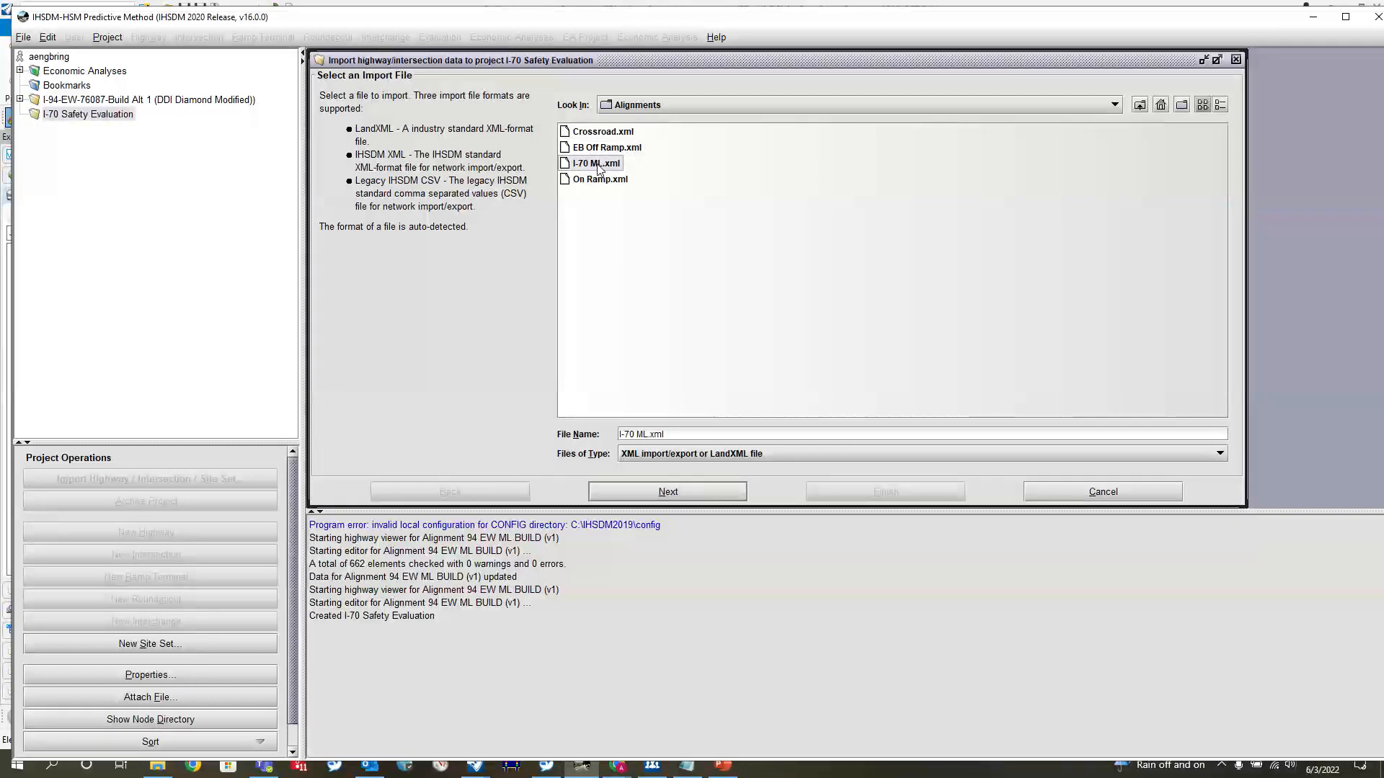
pyautogui.click(604, 151)
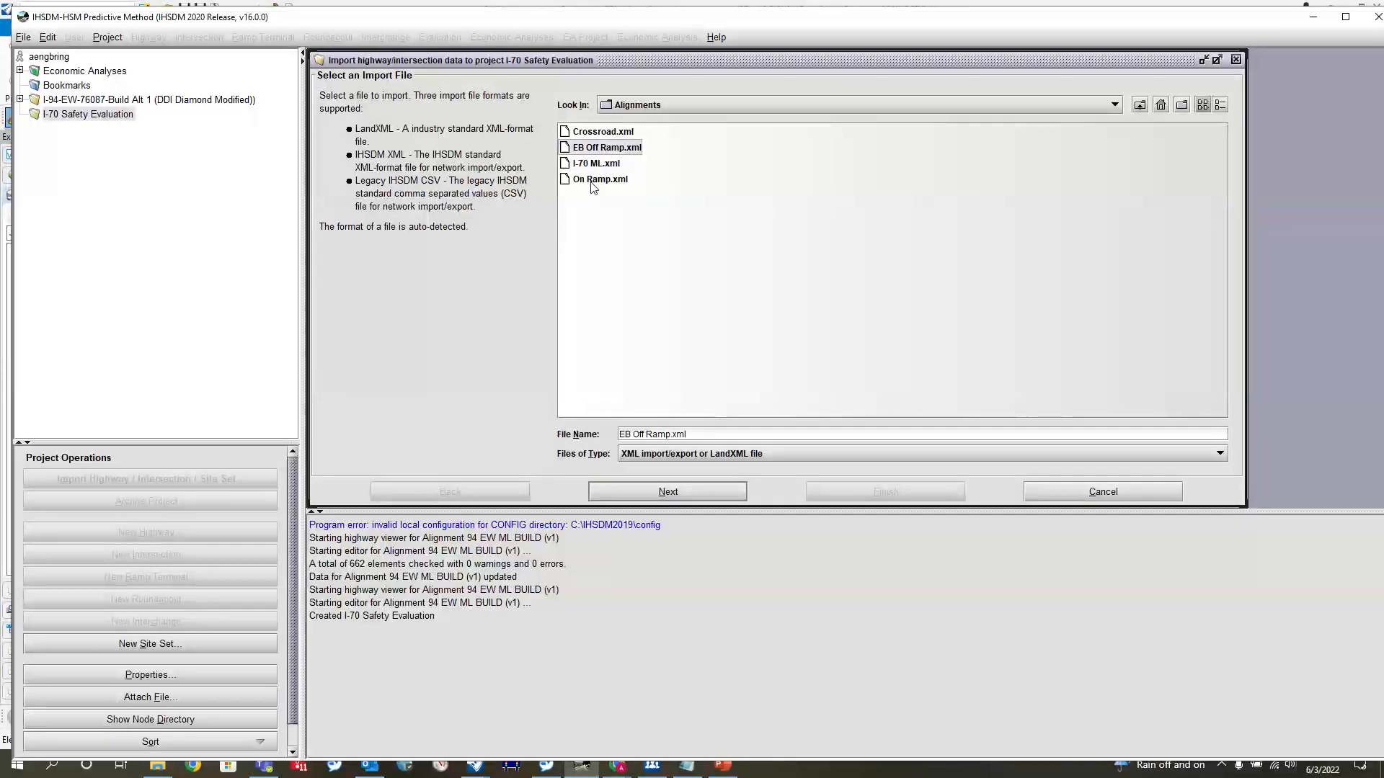
pyautogui.click(592, 182)
pyautogui.click(602, 131)
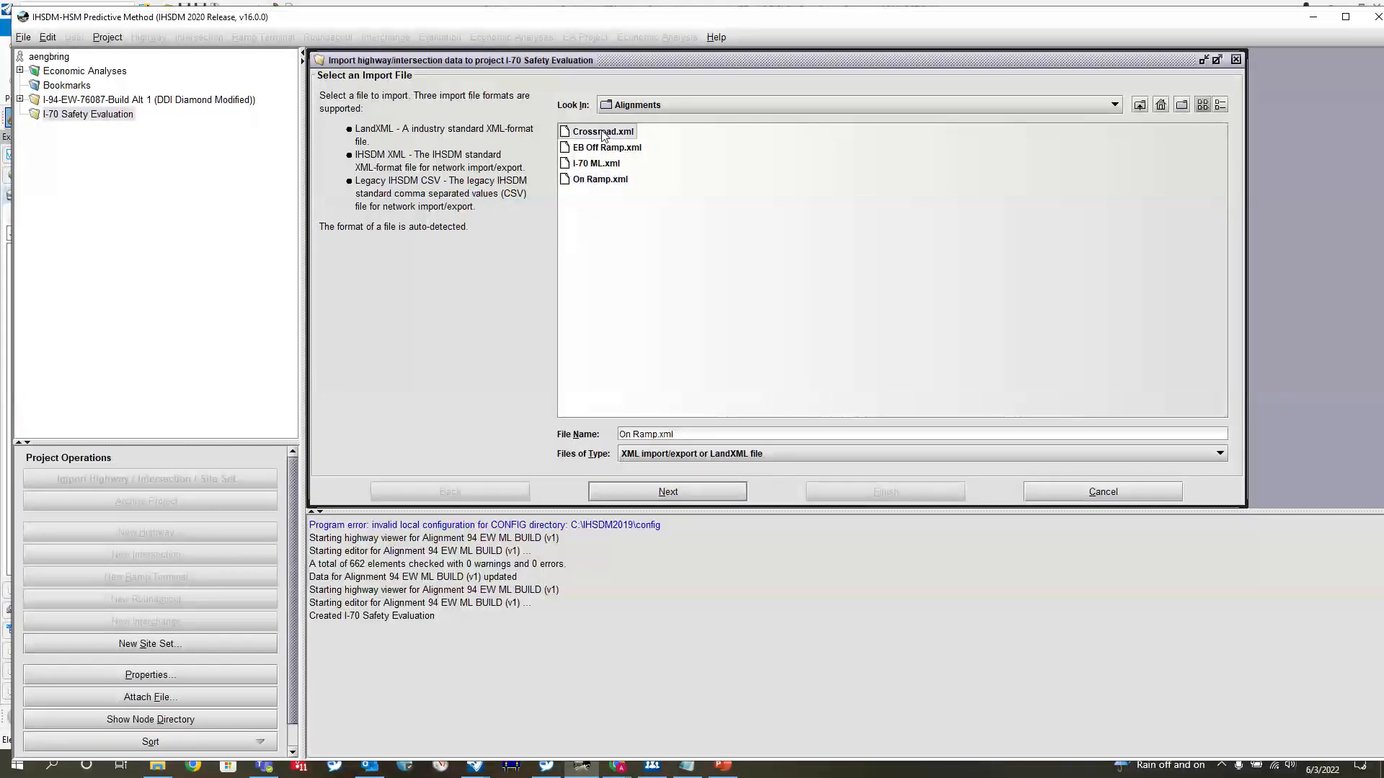
pyautogui.click(584, 166)
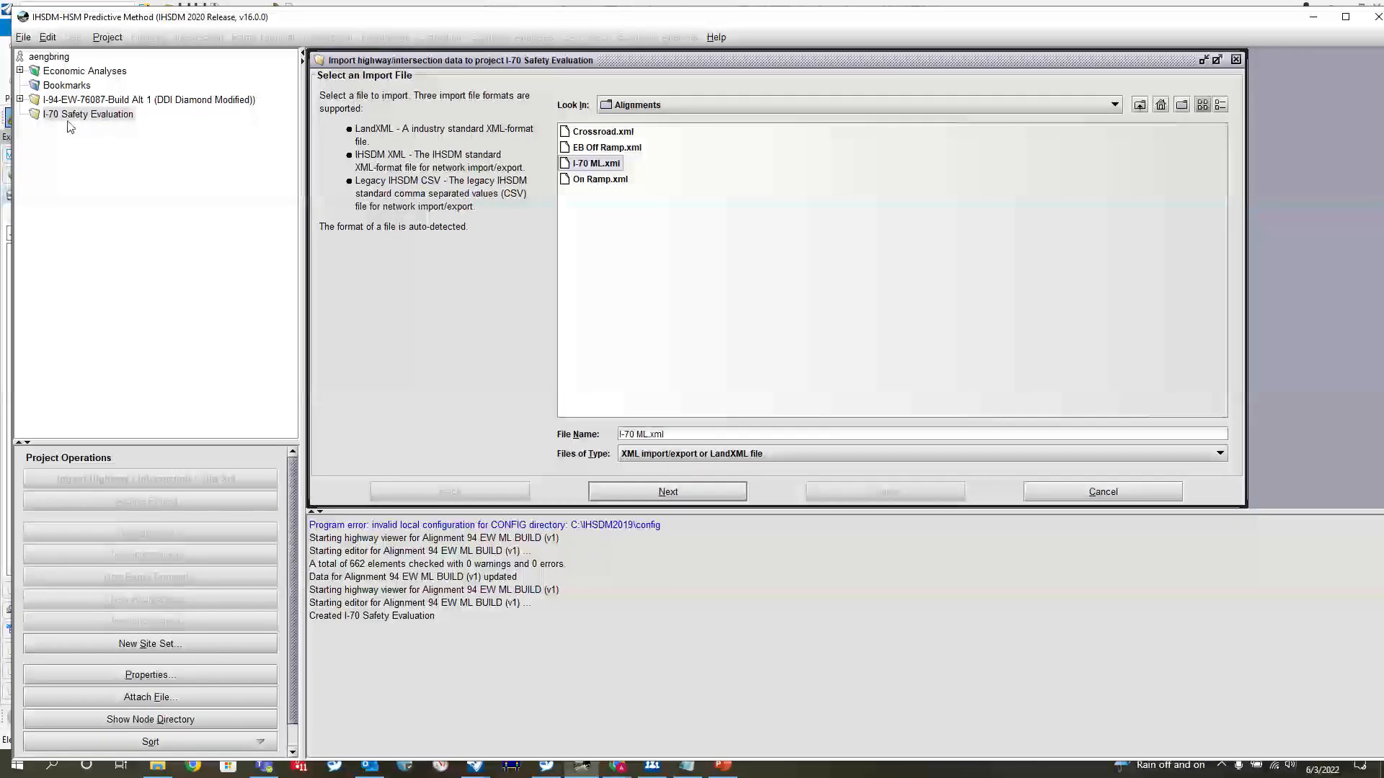
pyautogui.click(673, 492)
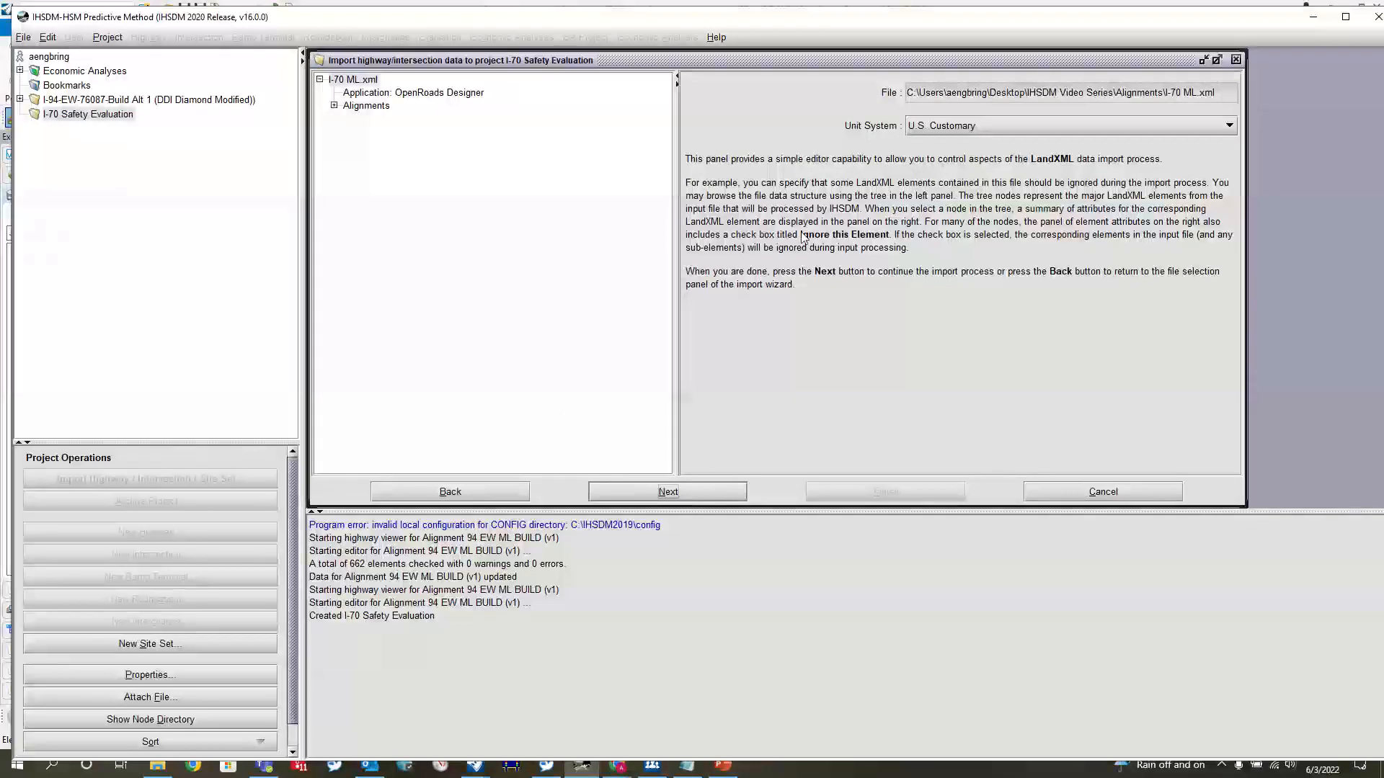
pyautogui.click(678, 499)
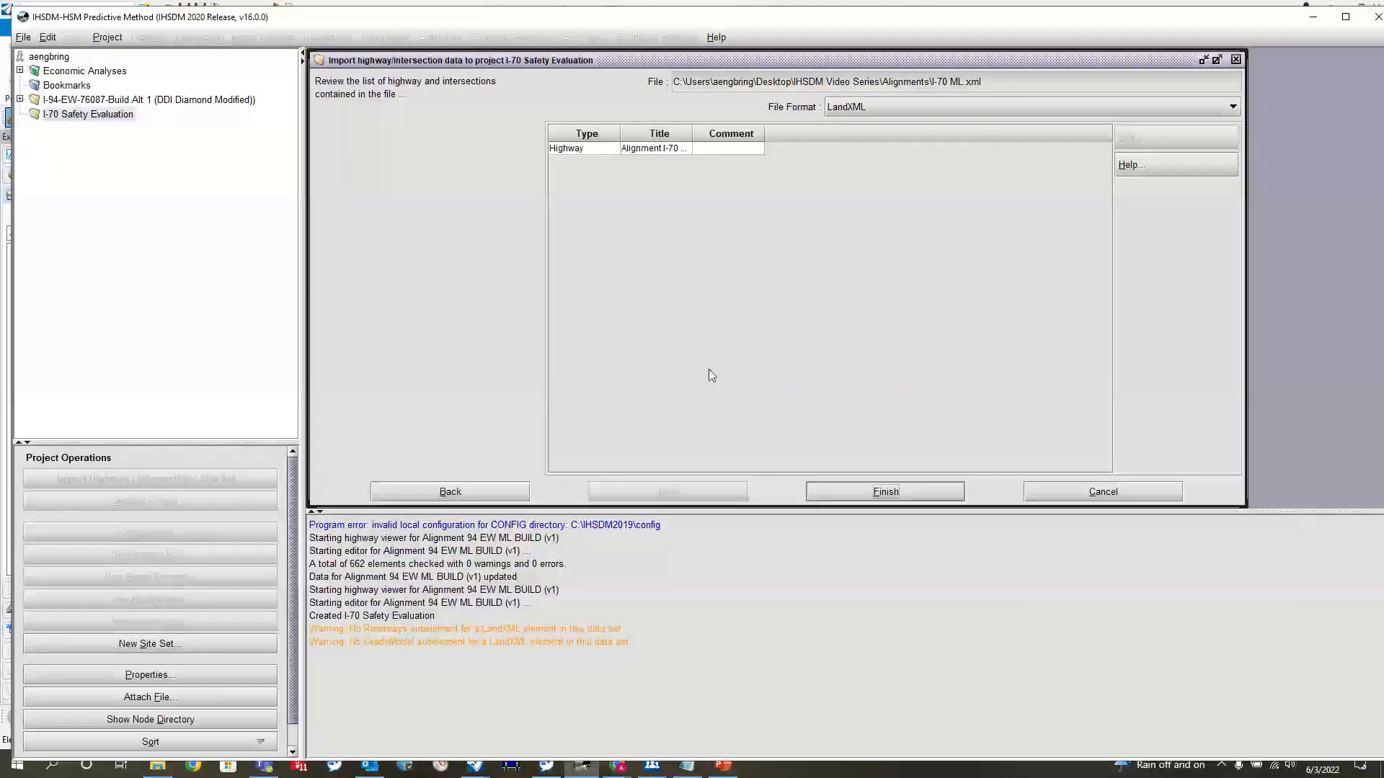
pyautogui.click(841, 490)
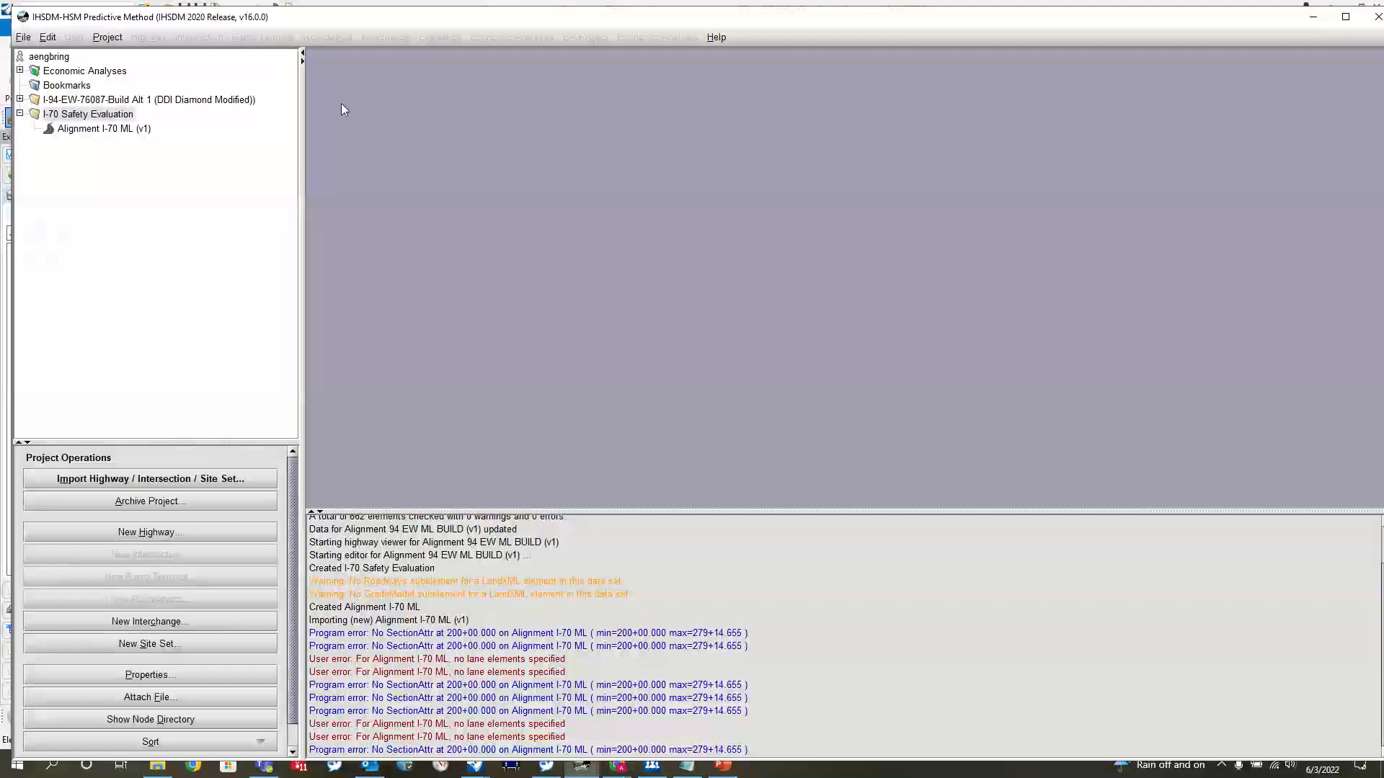
# Try to display the imported I-70 ML alignment in the highway viewer.
pyautogui.click(95, 130)
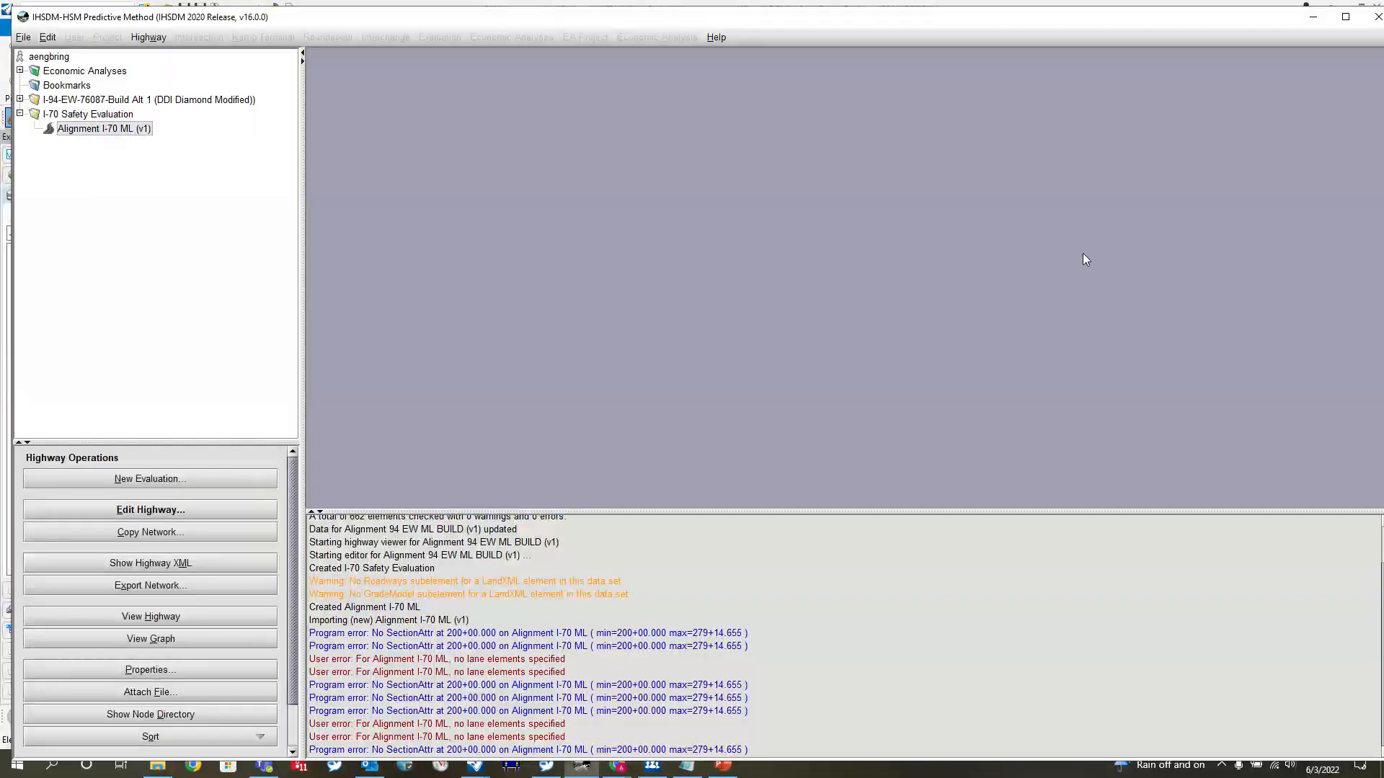
pyautogui.scroll(-1, 162, 686)
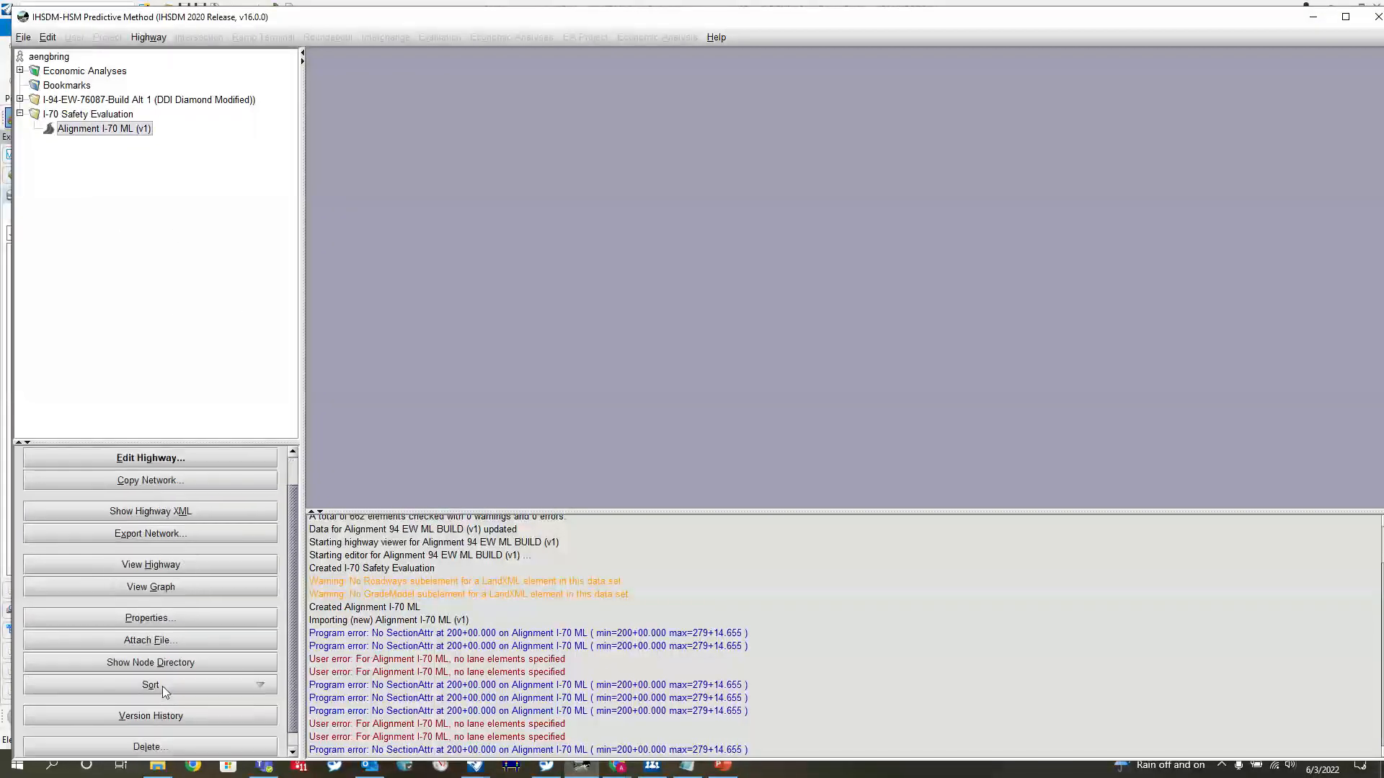
pyautogui.click(198, 564)
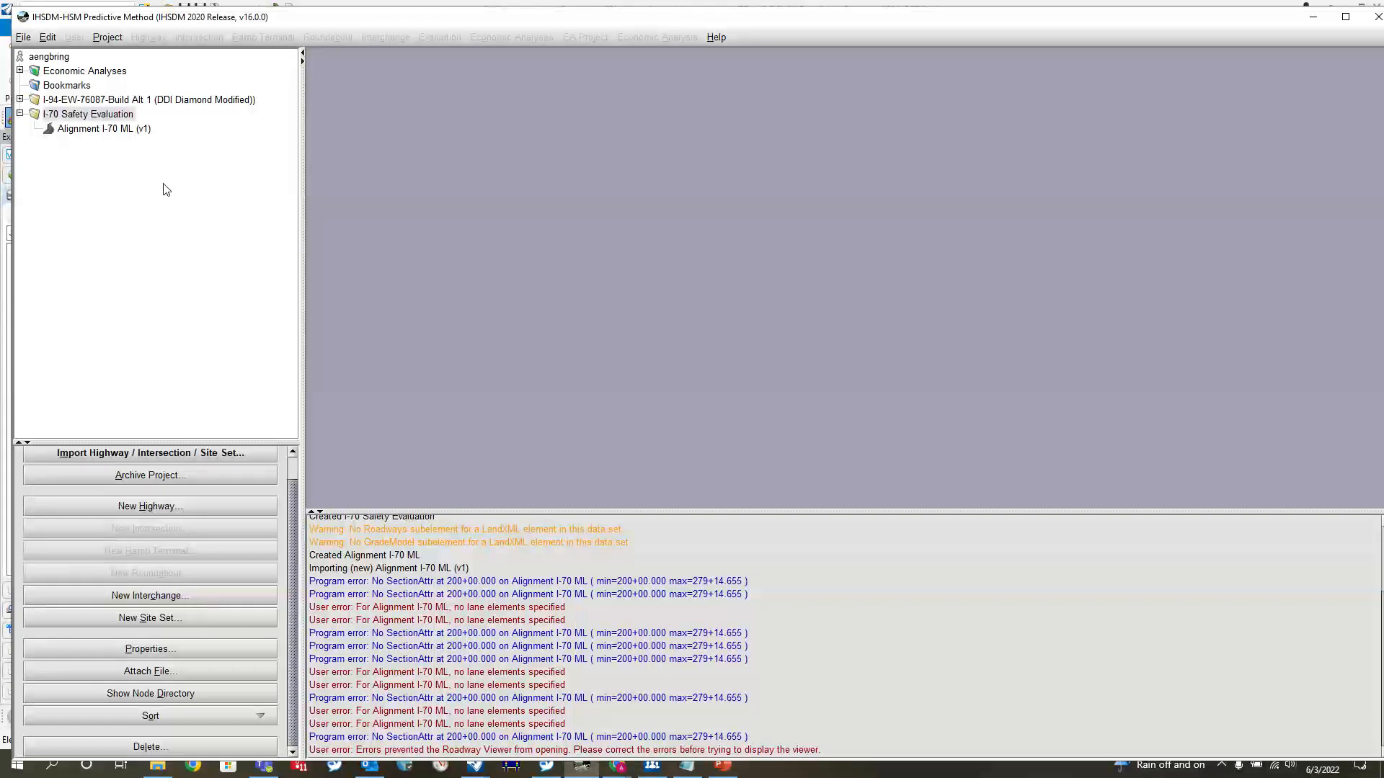
# Open the I-70 ML alignment for editing and review its basic attributes and station bounds.
pyautogui.click(104, 129)
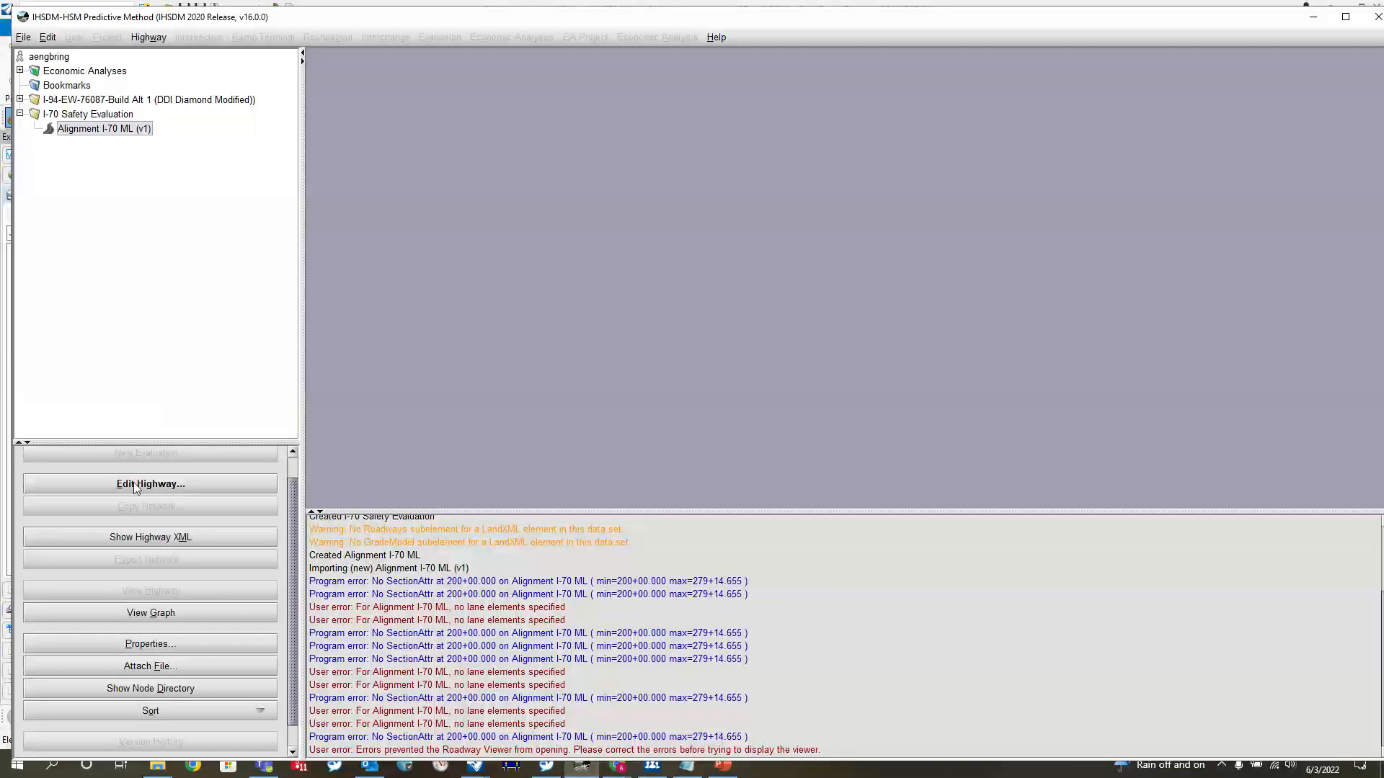
pyautogui.scroll(1, 135, 488)
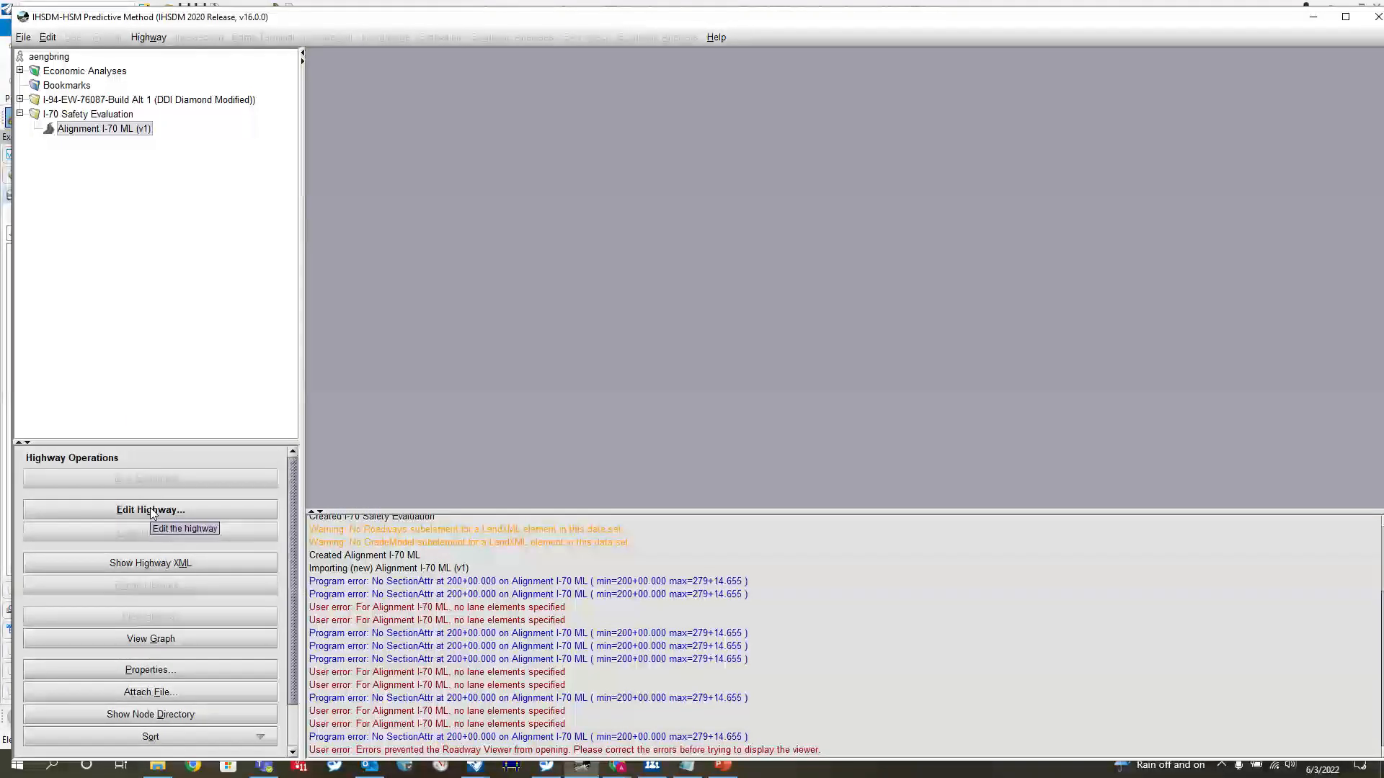
pyautogui.click(151, 510)
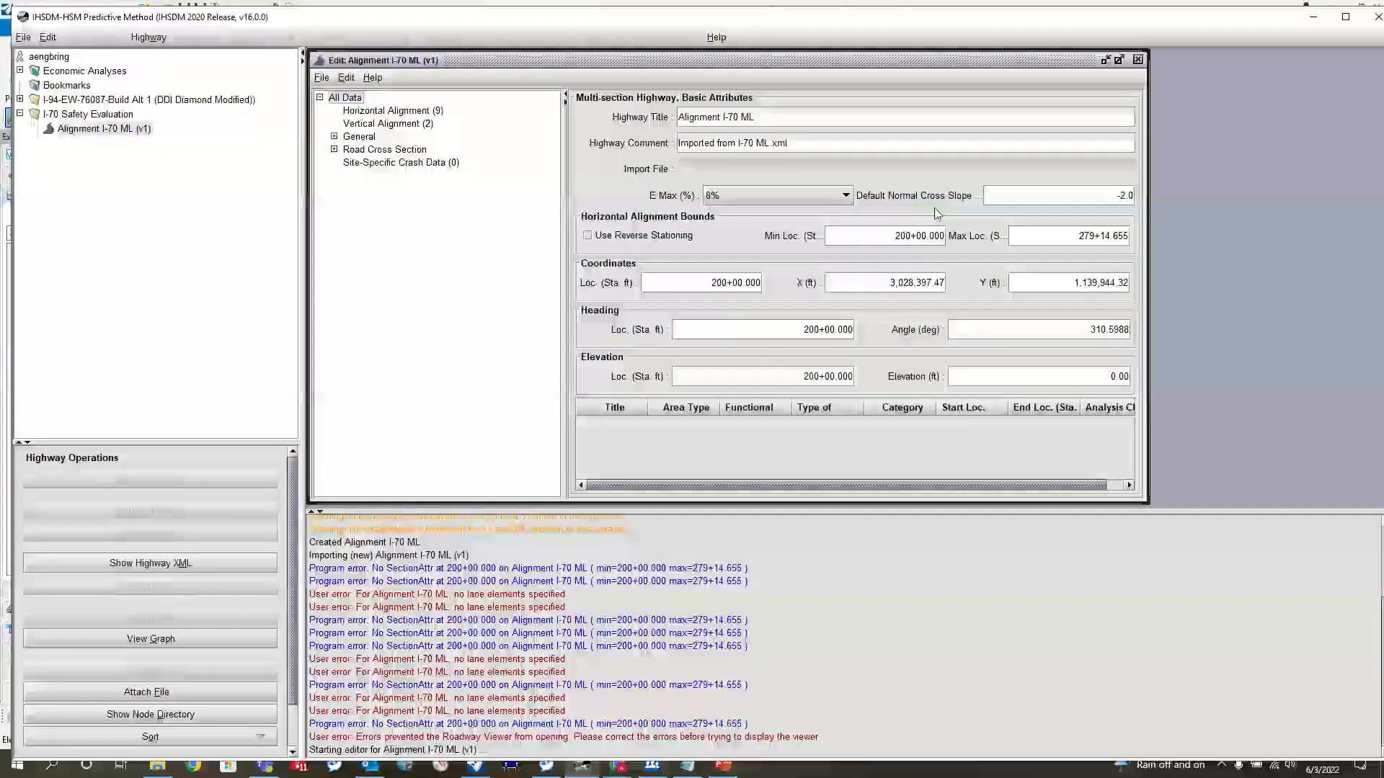
pyautogui.click(1050, 240)
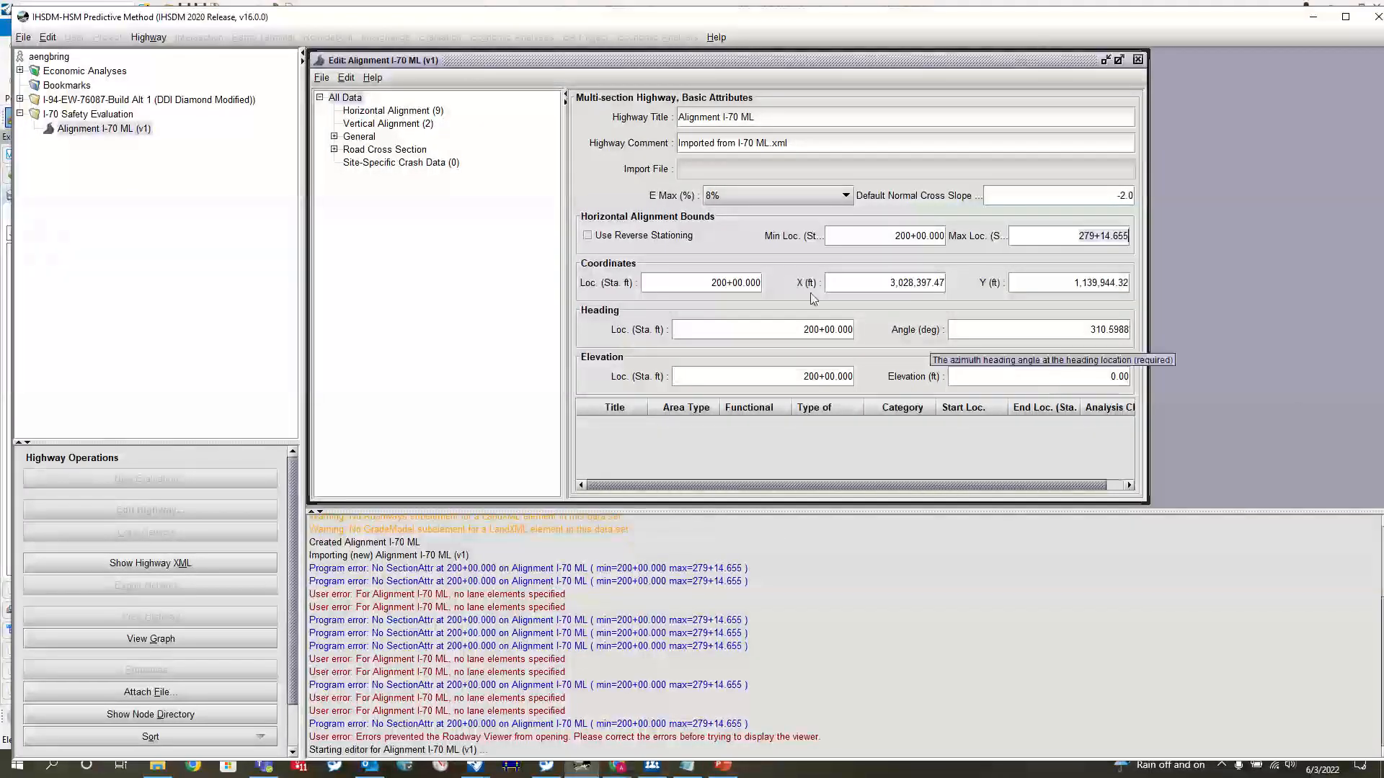
# Examine the imported horizontal alignment elements and the vertical alignment's VPI stations, grades and lengths for I-70 ML.
pyautogui.click(393, 111)
pyautogui.click(395, 124)
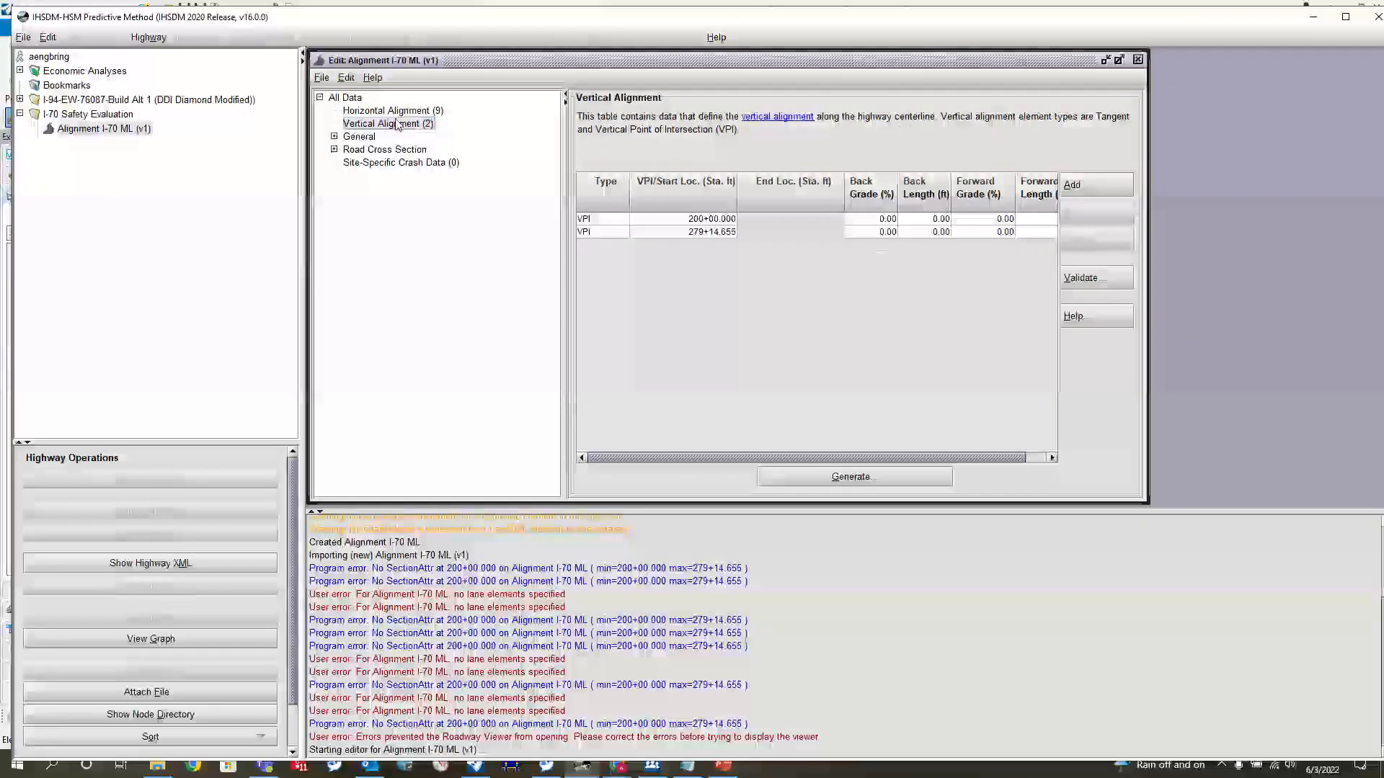
pyautogui.click(406, 115)
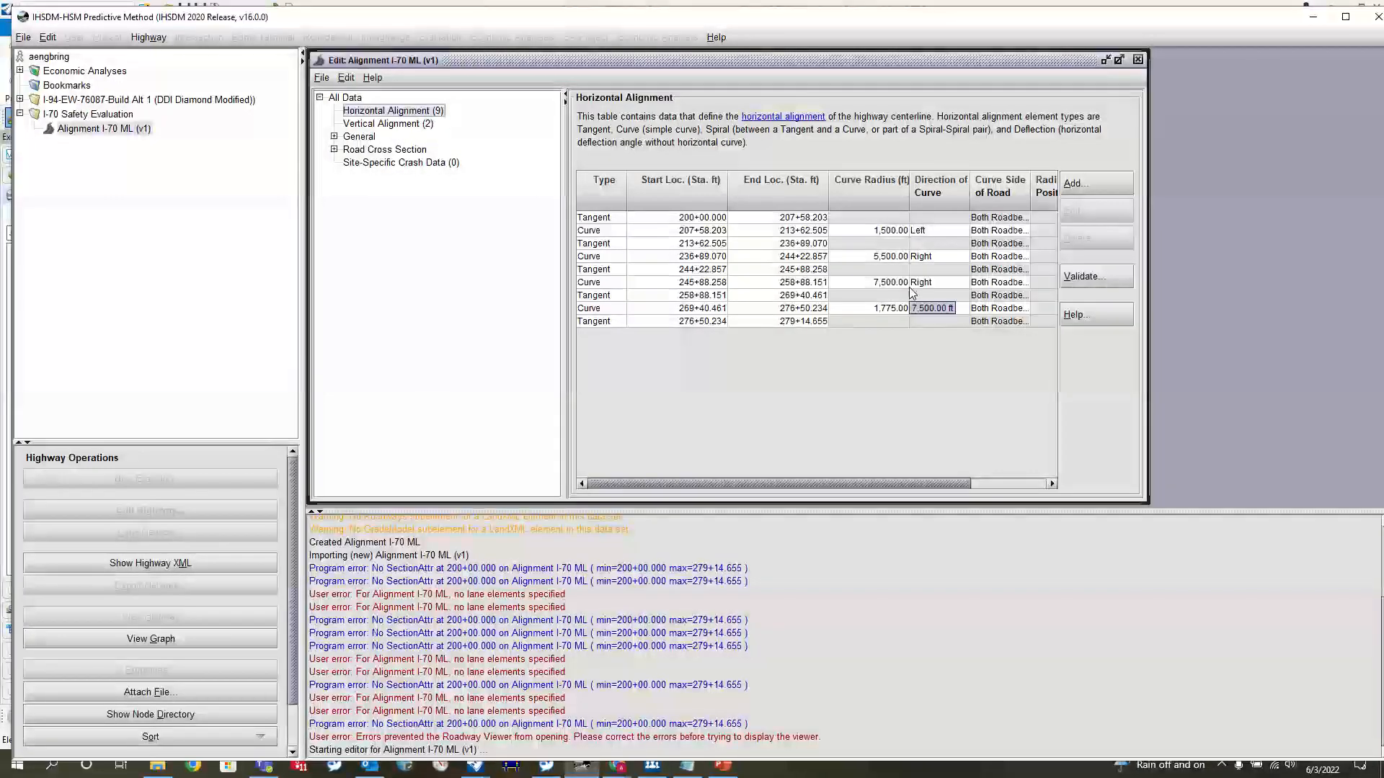
pyautogui.press('Down')
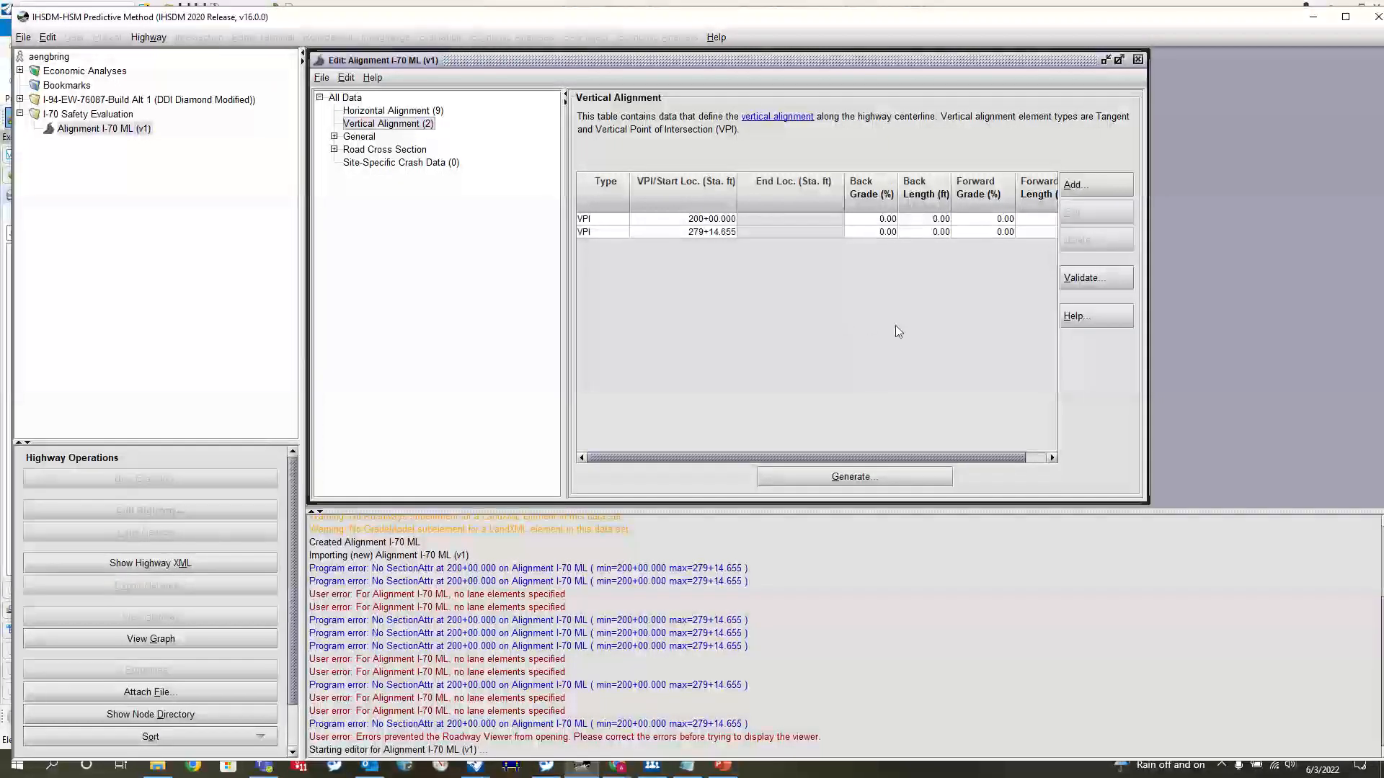
pyautogui.moveTo(923, 458); pyautogui.dragTo(1006, 457)
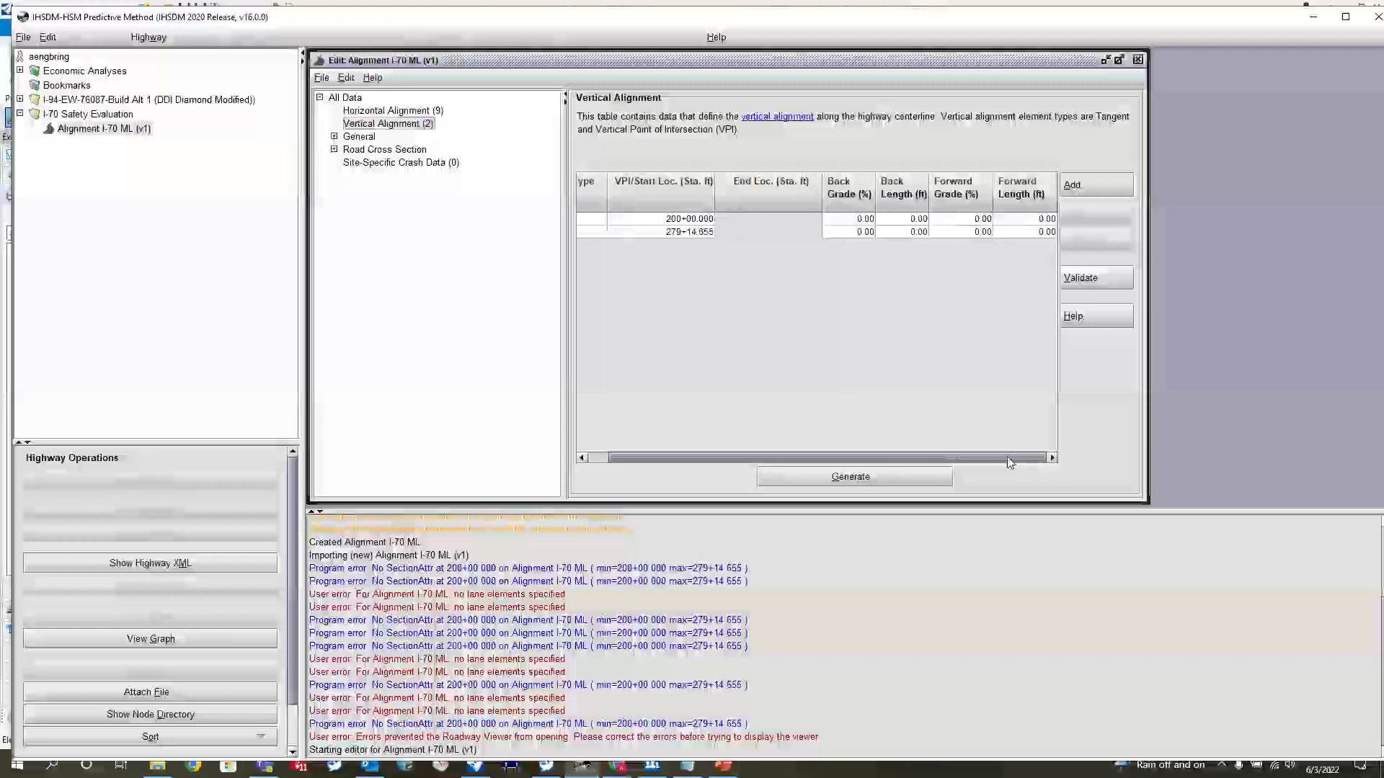
pyautogui.doubleClick(971, 220)
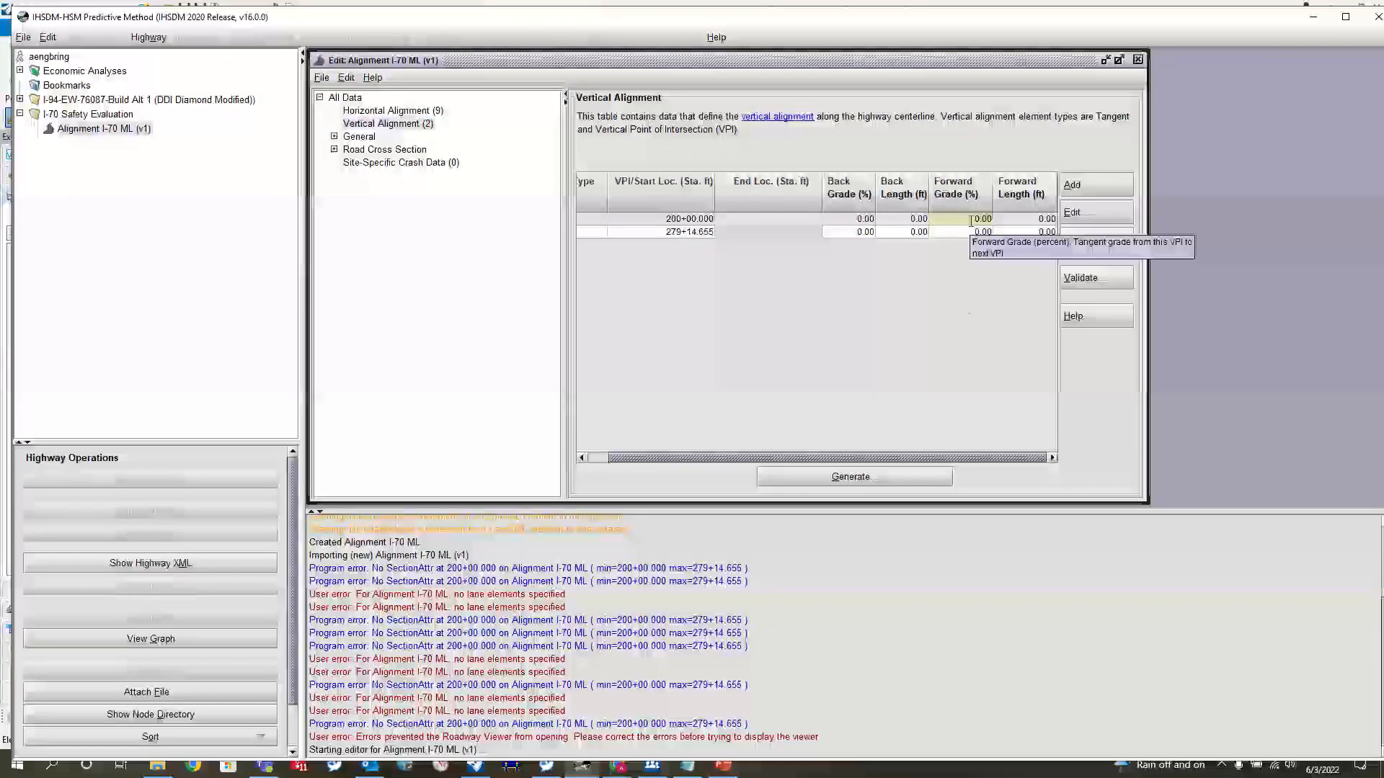
pyautogui.moveTo(961, 458); pyautogui.dragTo(851, 374)
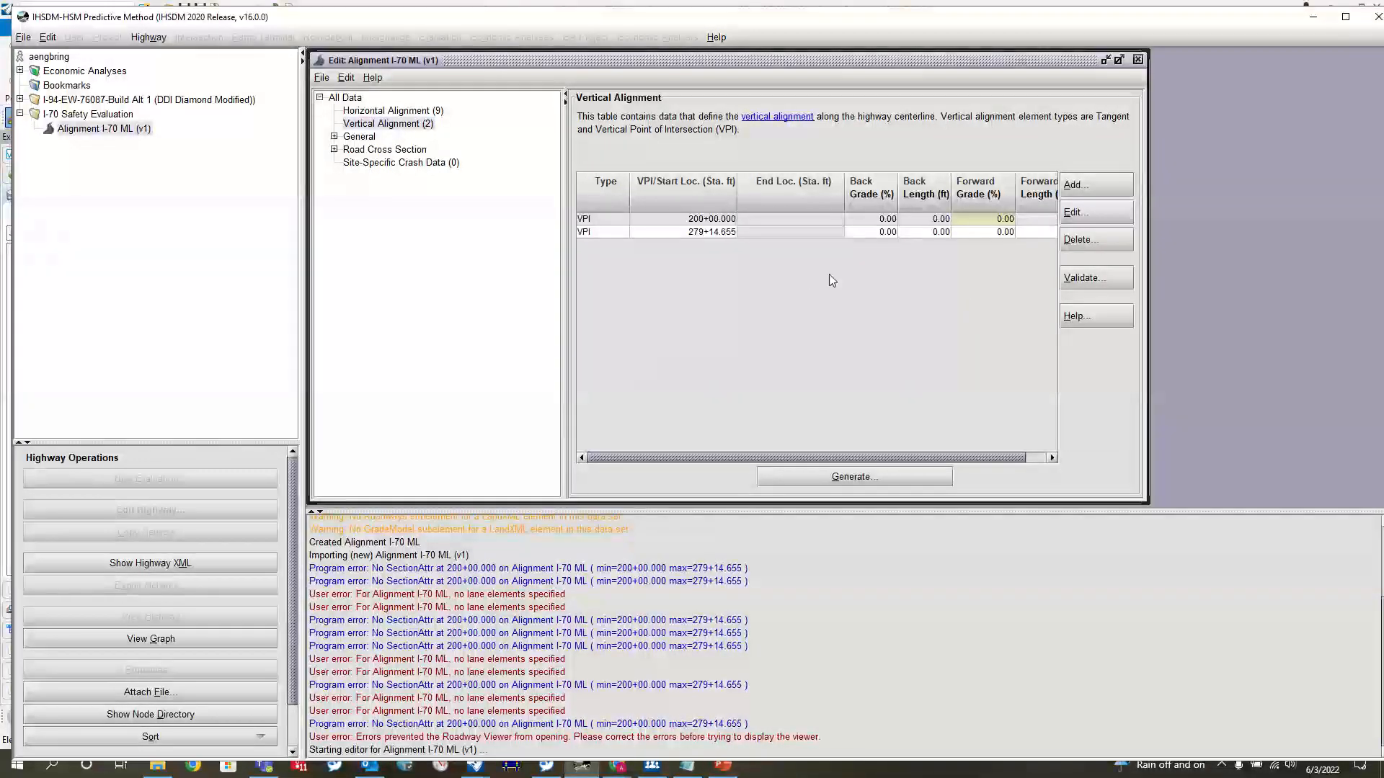
pyautogui.click(606, 233)
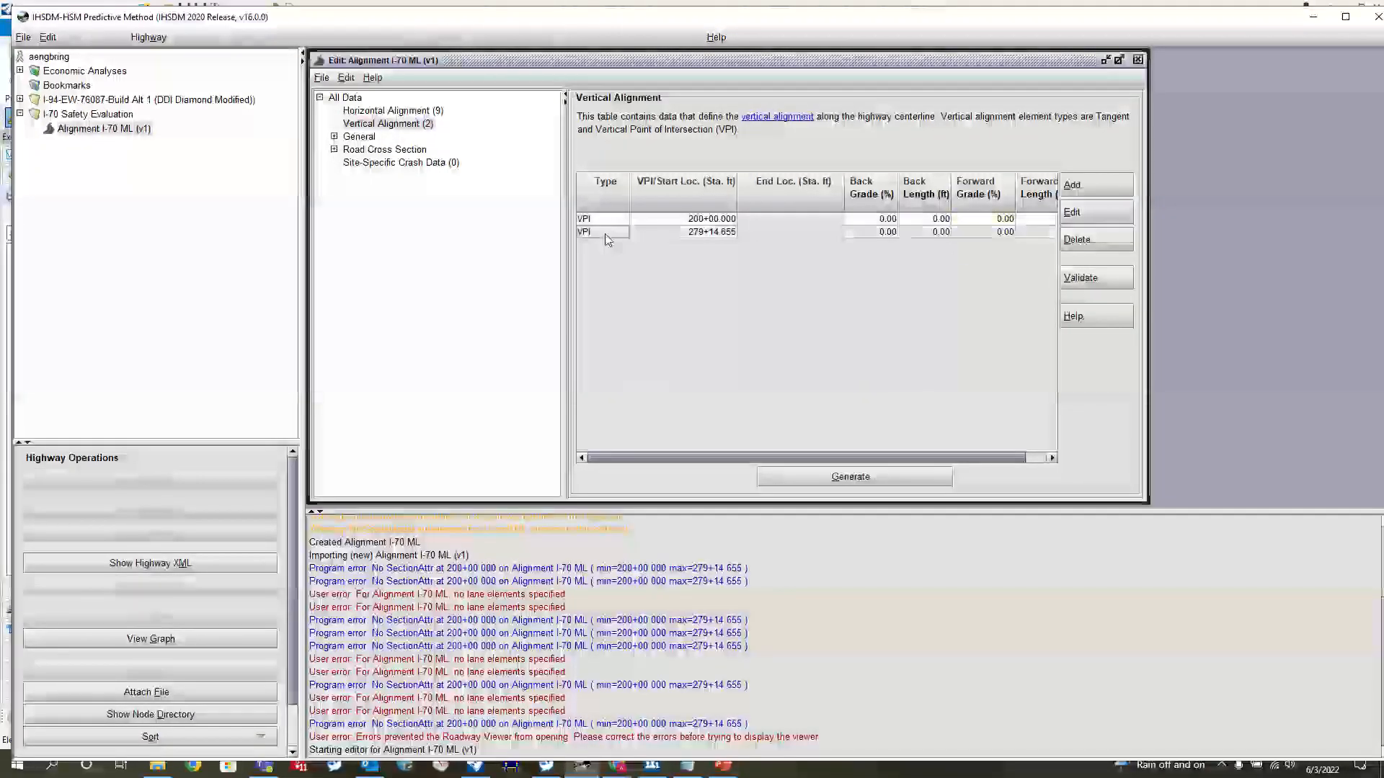
pyautogui.click(609, 223)
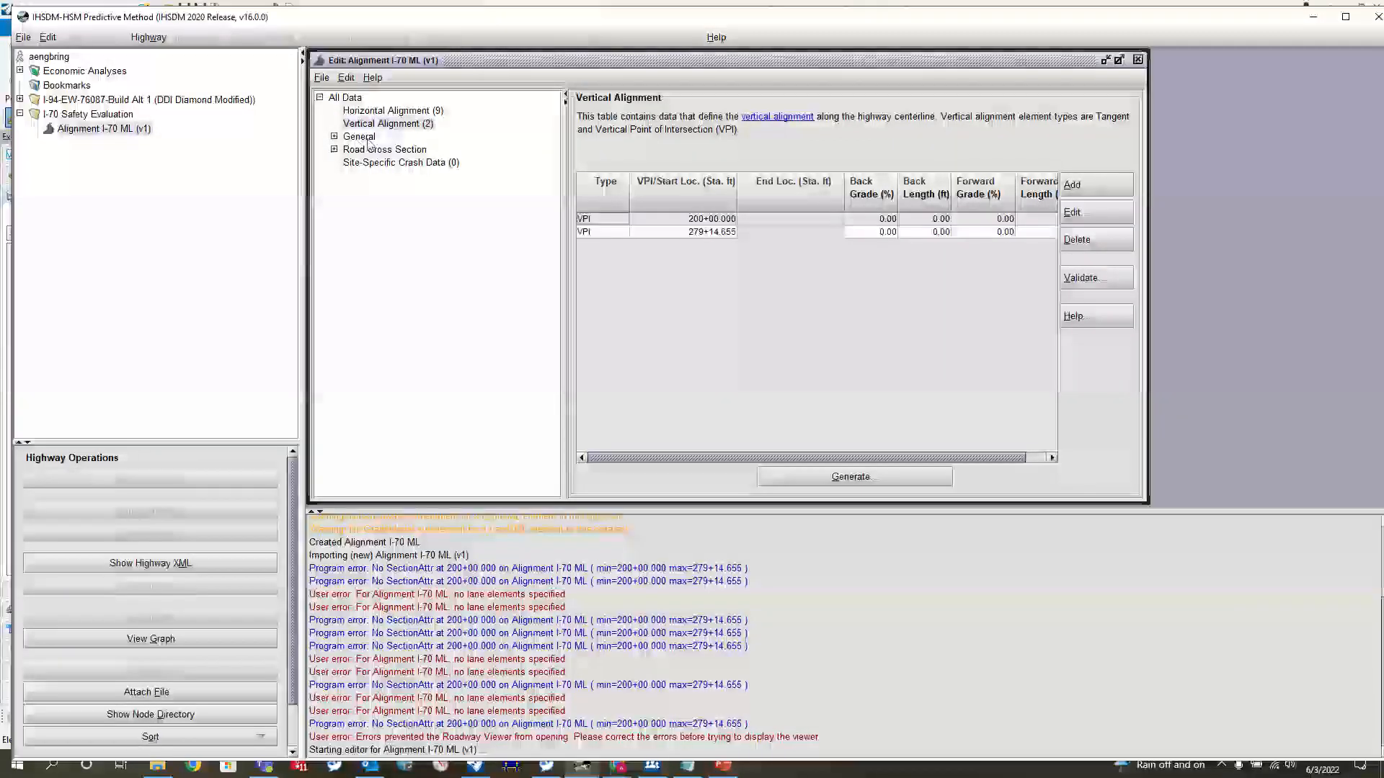
pyautogui.click(385, 110)
pyautogui.click(385, 123)
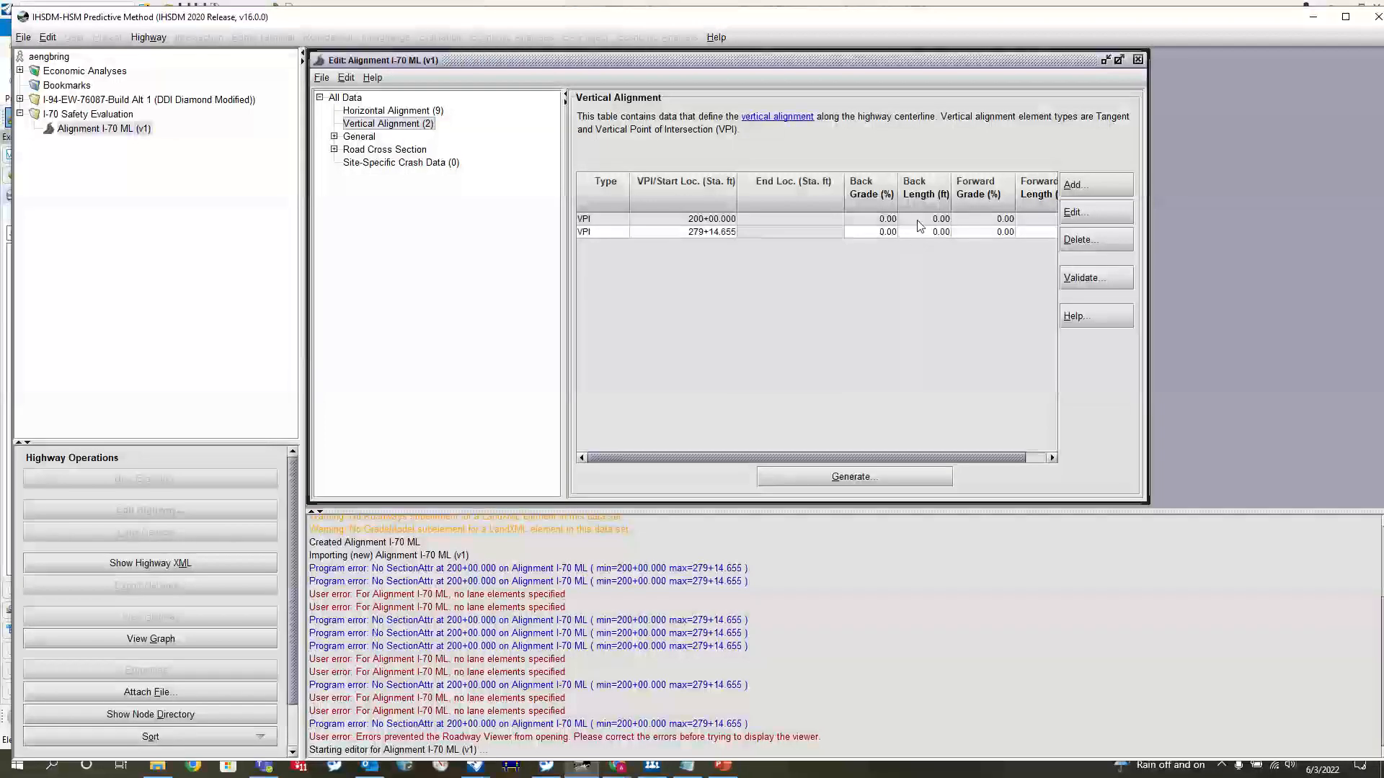
# Add an Urban area type element to the I-70 ML alignment from station 200+00.000 to 279+14.655.
pyautogui.click(334, 137)
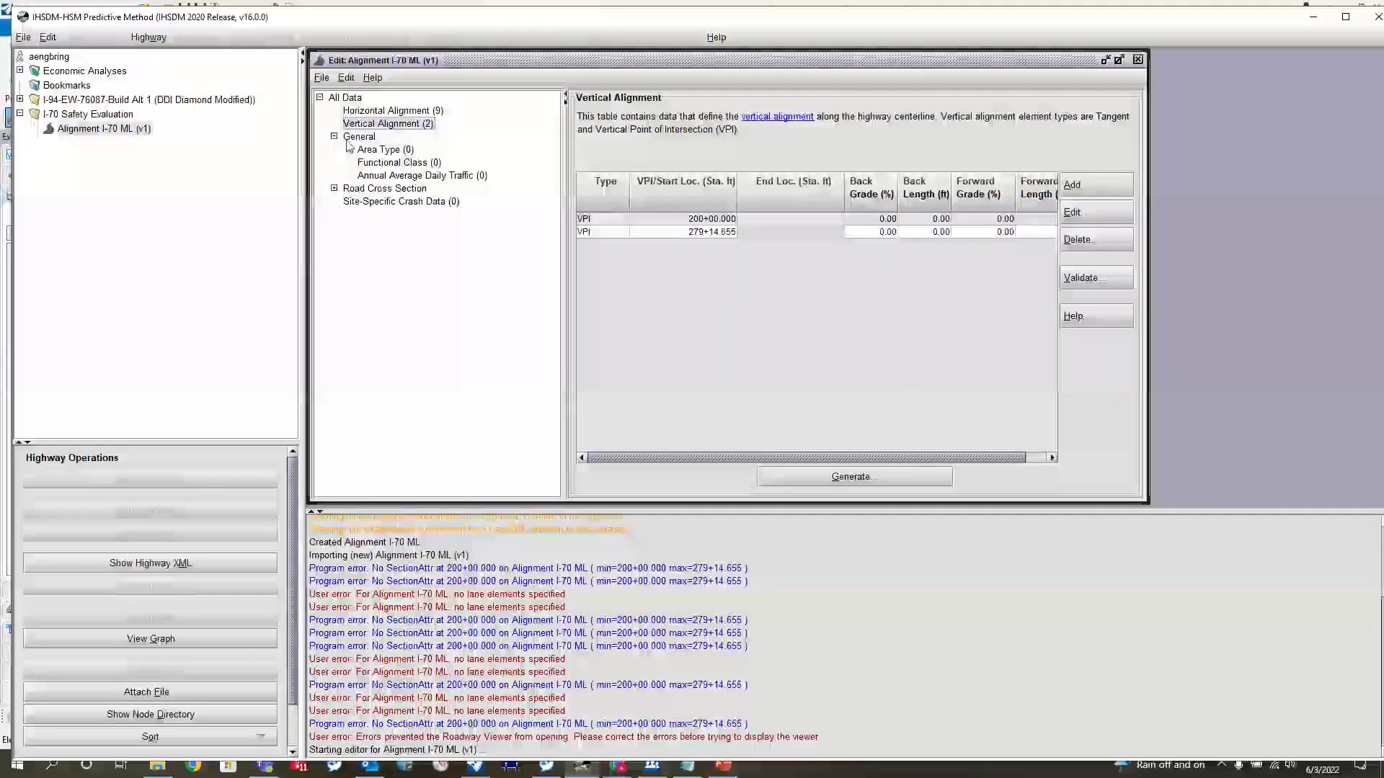
pyautogui.click(390, 151)
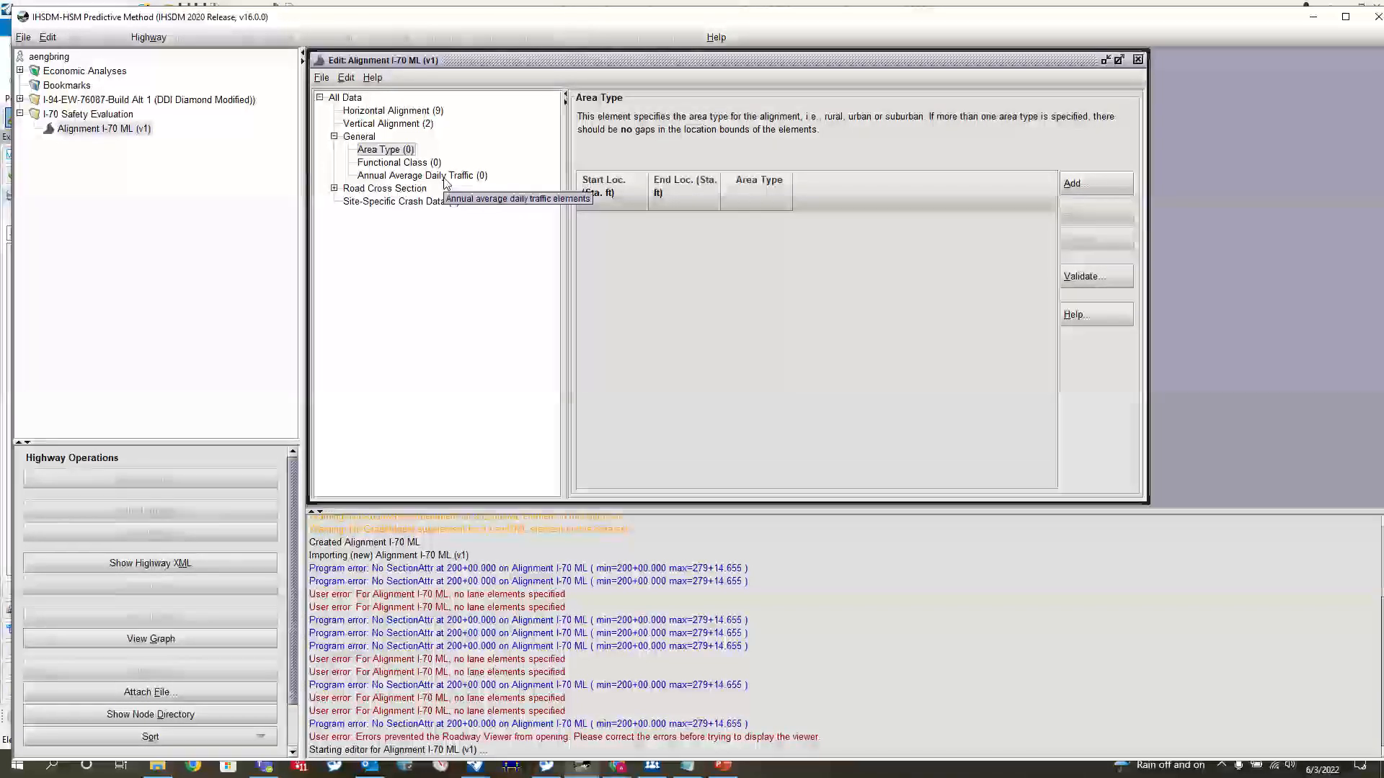
pyautogui.click(414, 163)
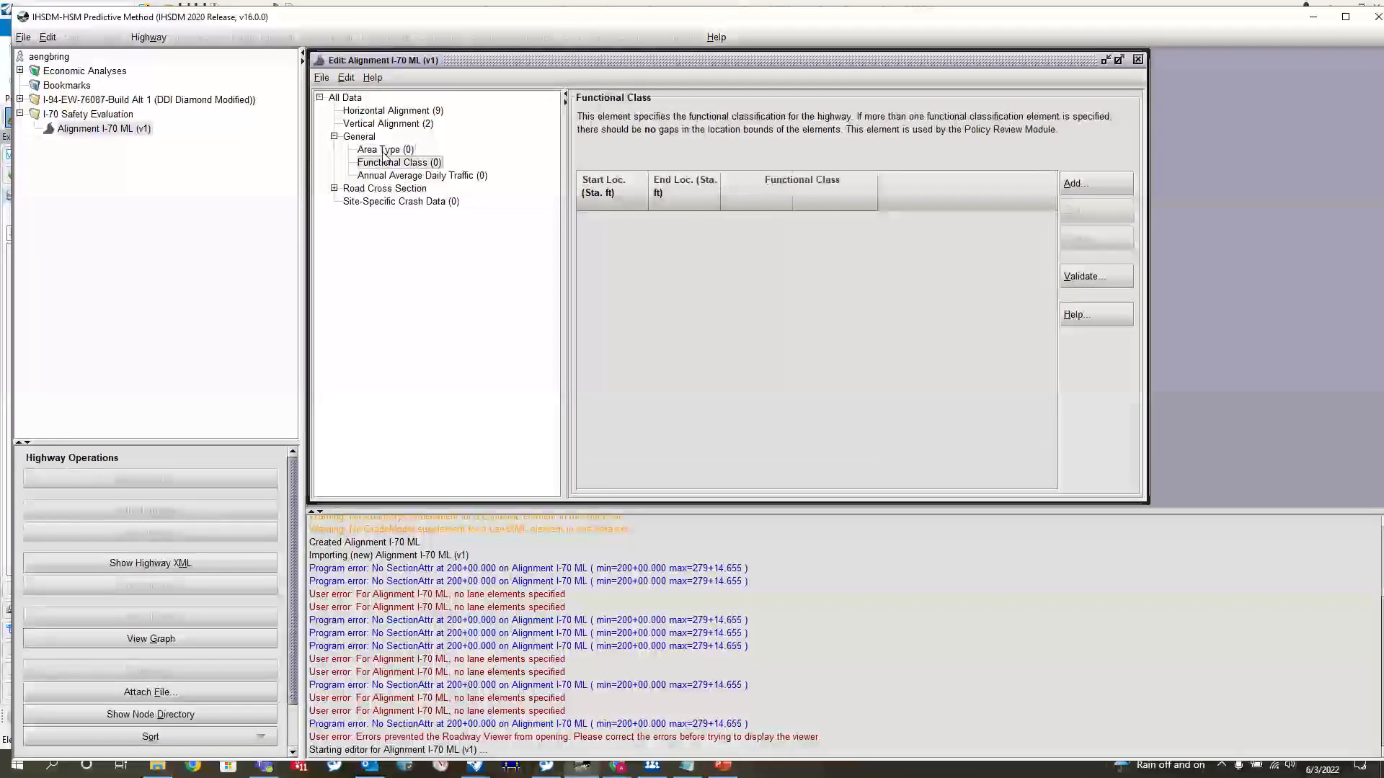
pyautogui.click(414, 151)
pyautogui.click(1109, 182)
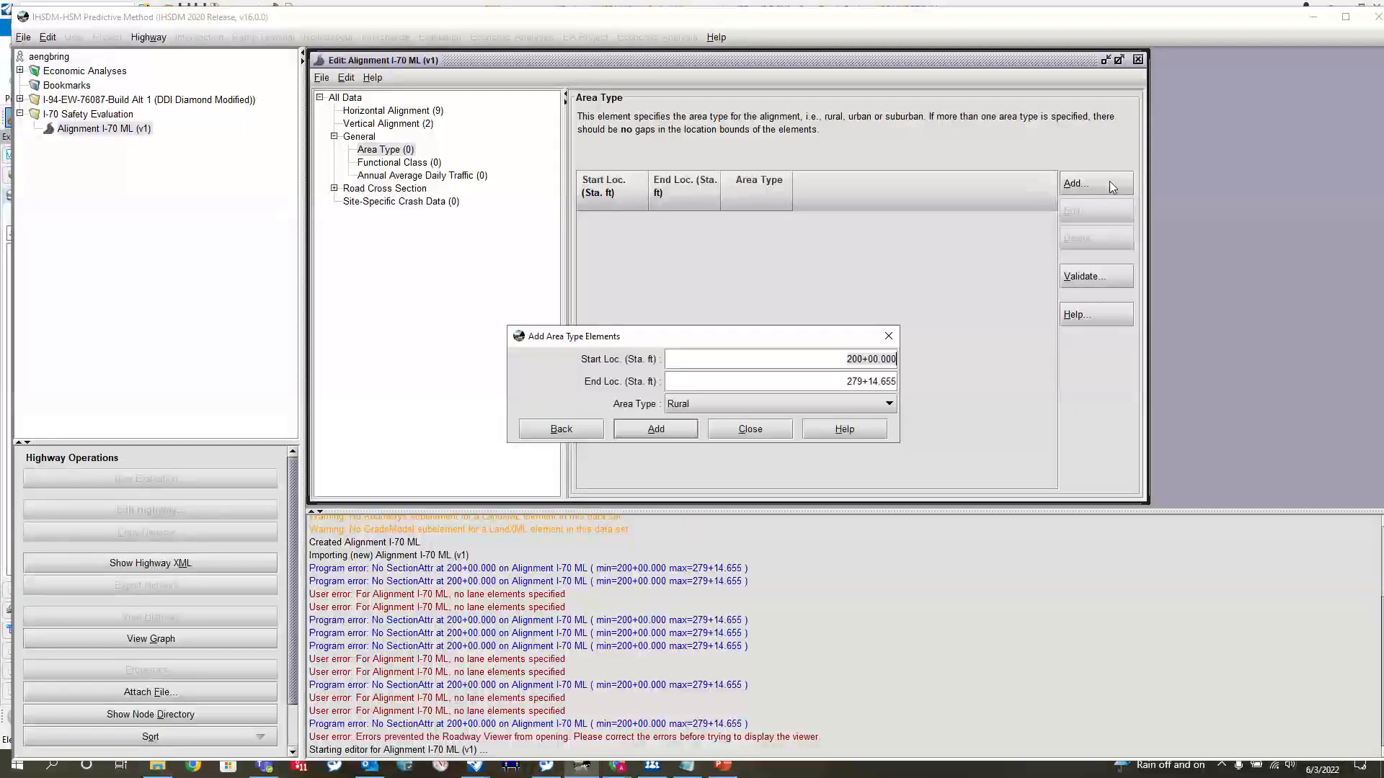
pyautogui.click(706, 401)
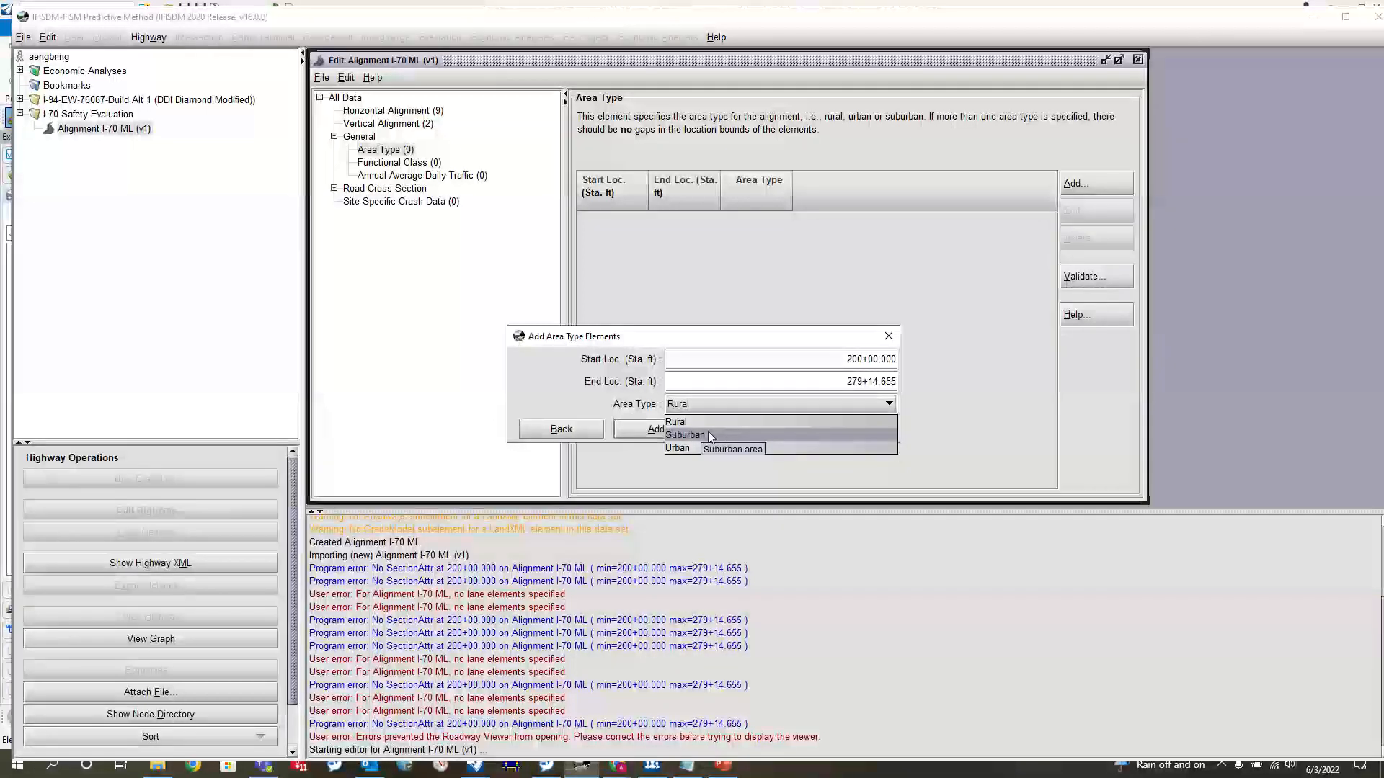
pyautogui.click(697, 447)
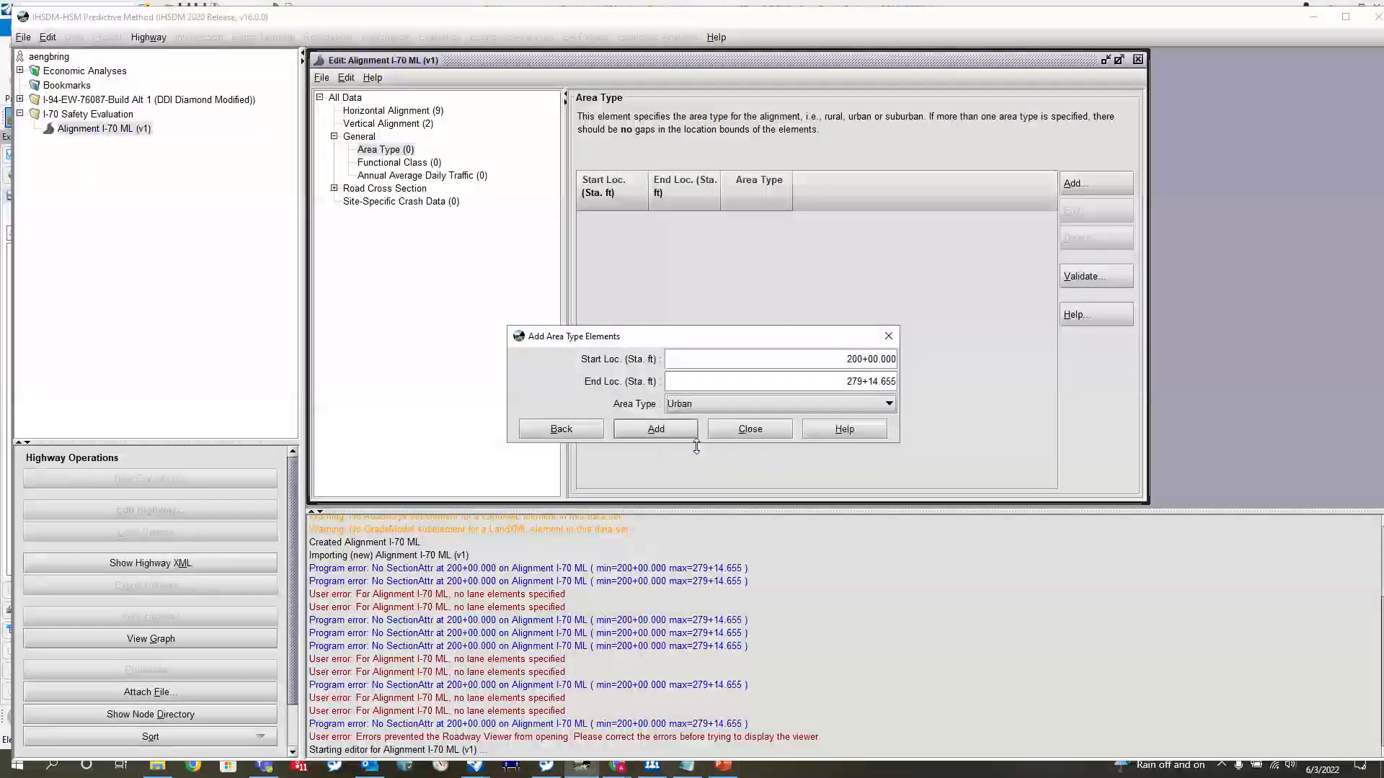
pyautogui.click(651, 433)
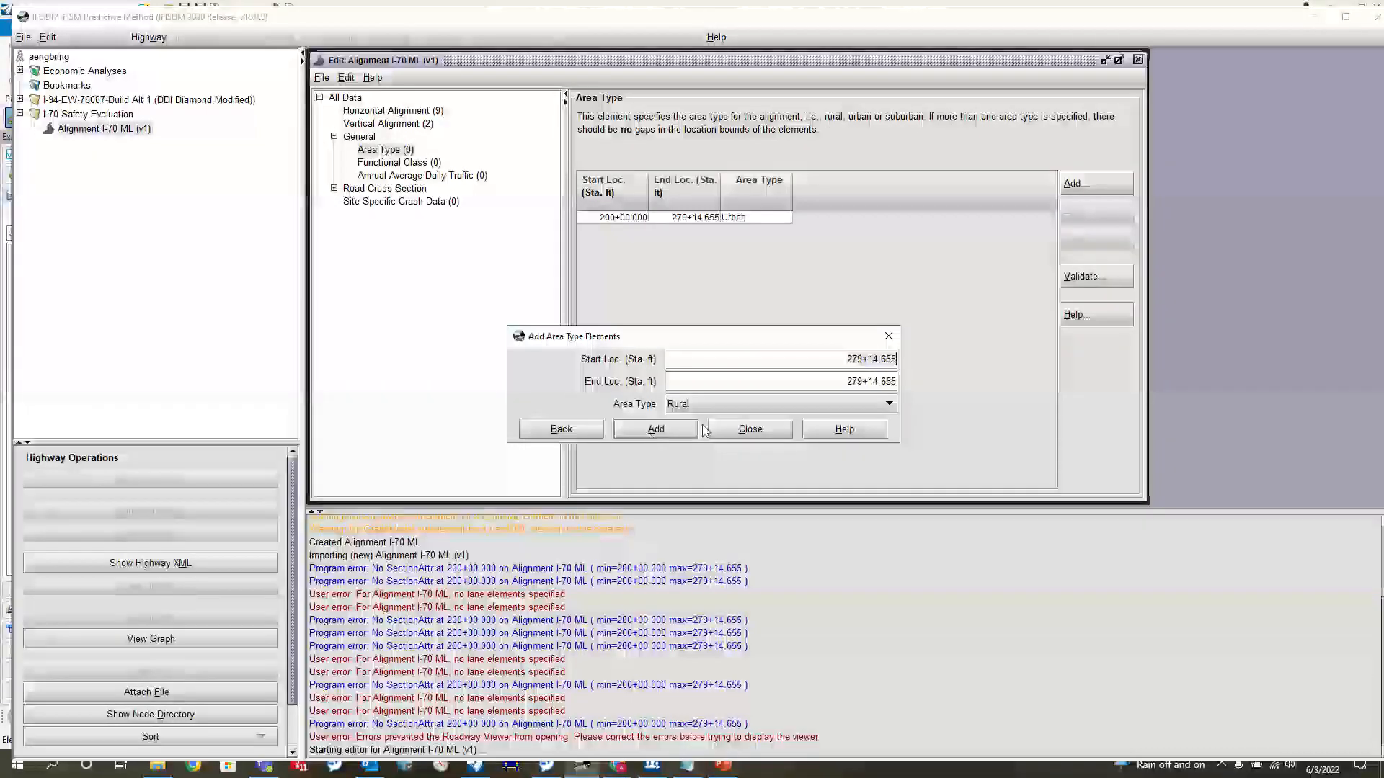
pyautogui.click(749, 429)
pyautogui.click(737, 421)
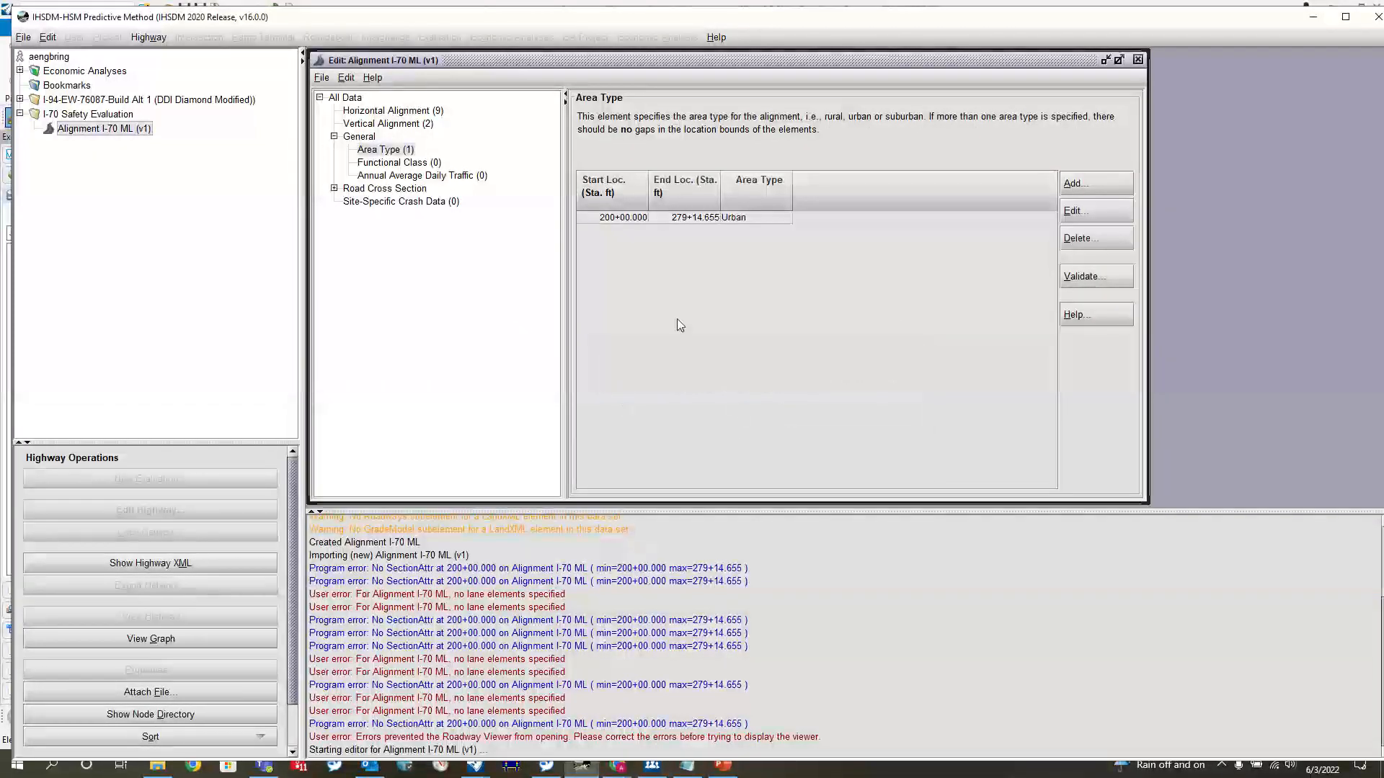
pyautogui.click(627, 218)
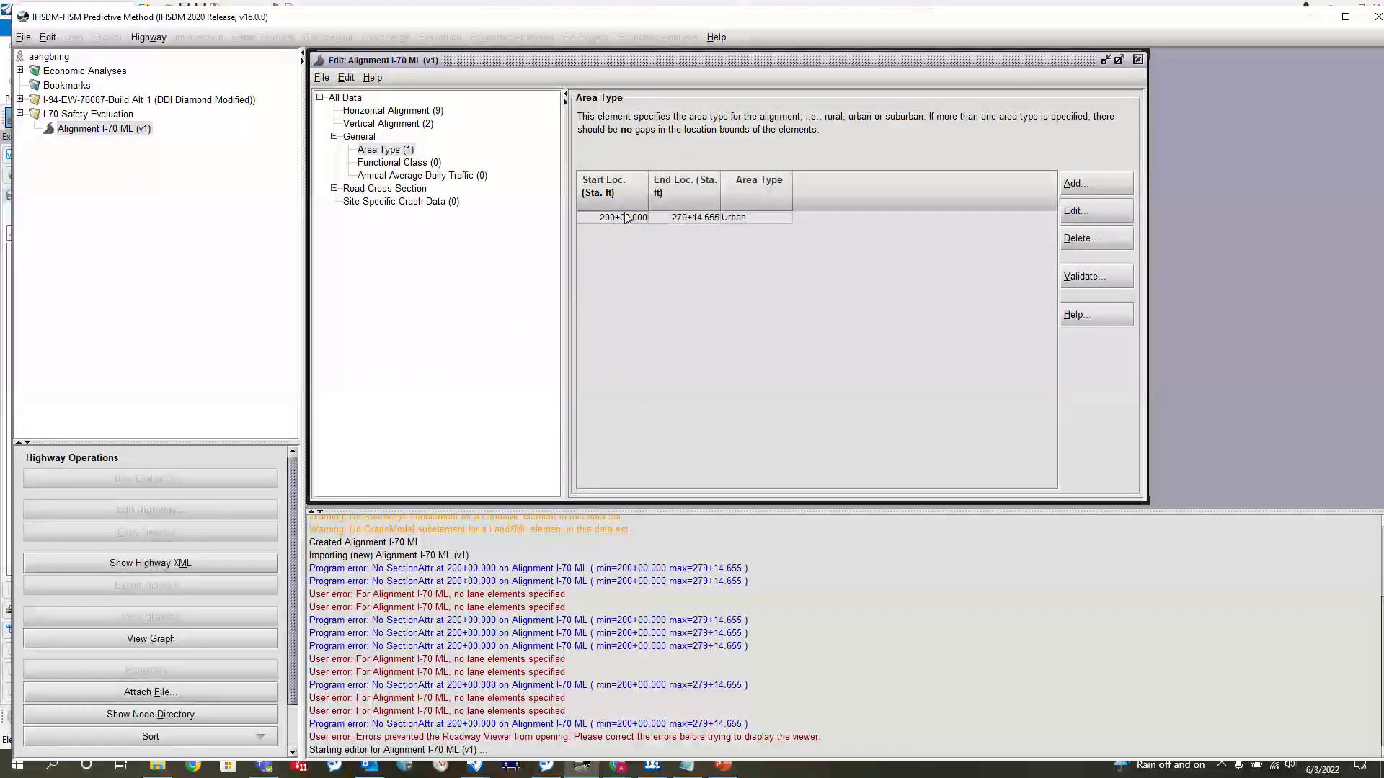
pyautogui.click(678, 218)
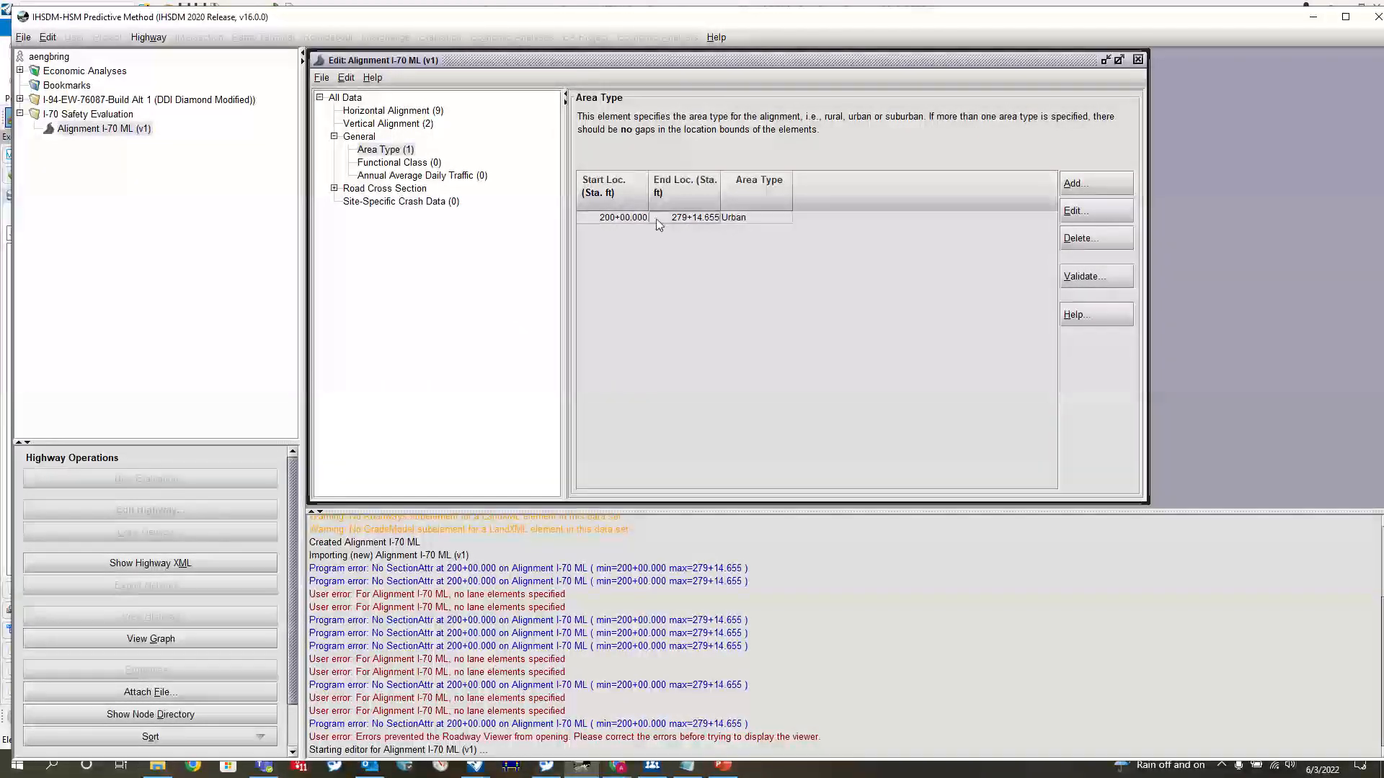
pyautogui.click(701, 218)
# Add a Freeway functional class element to the I-70 ML alignment from station 200+00.000 to 279+14.655 and dismiss the warning.
pyautogui.click(400, 166)
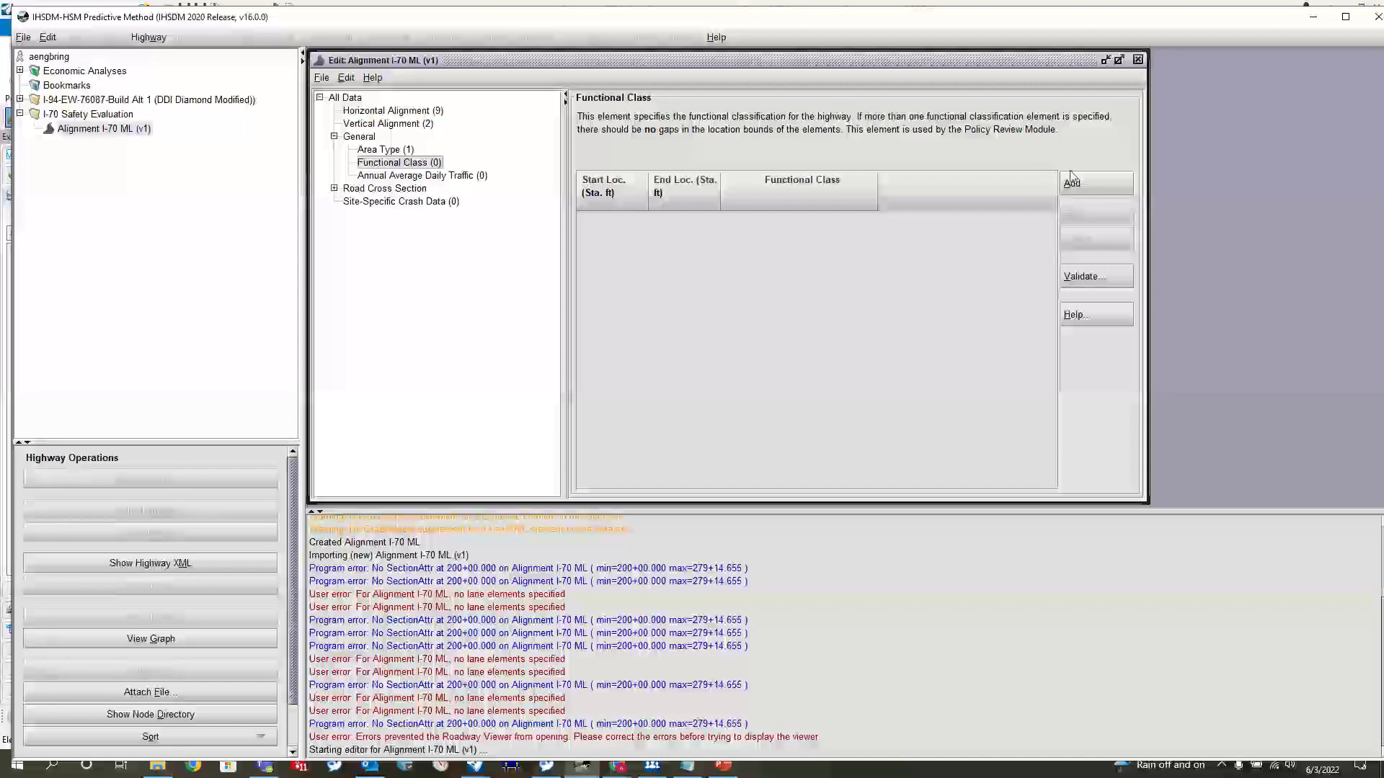
pyautogui.click(1085, 183)
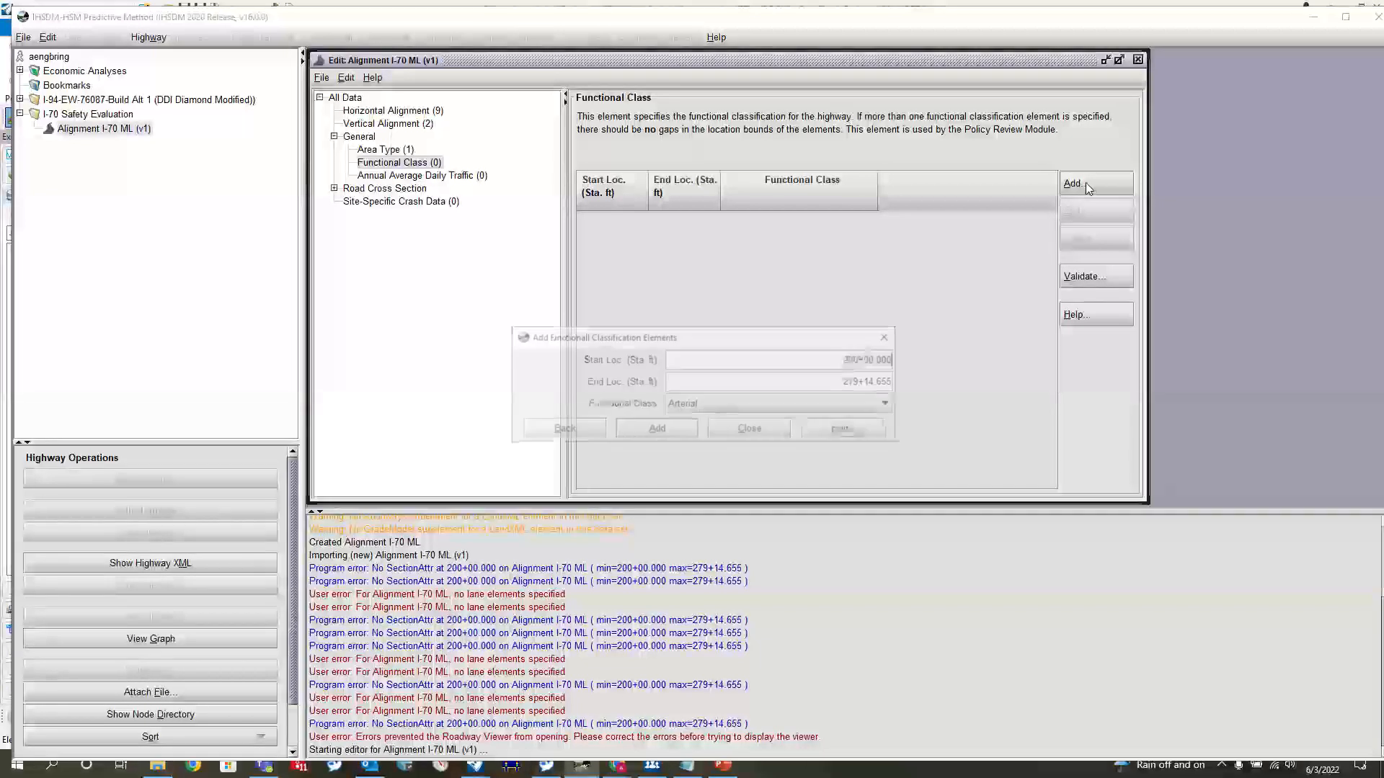
pyautogui.click(742, 401)
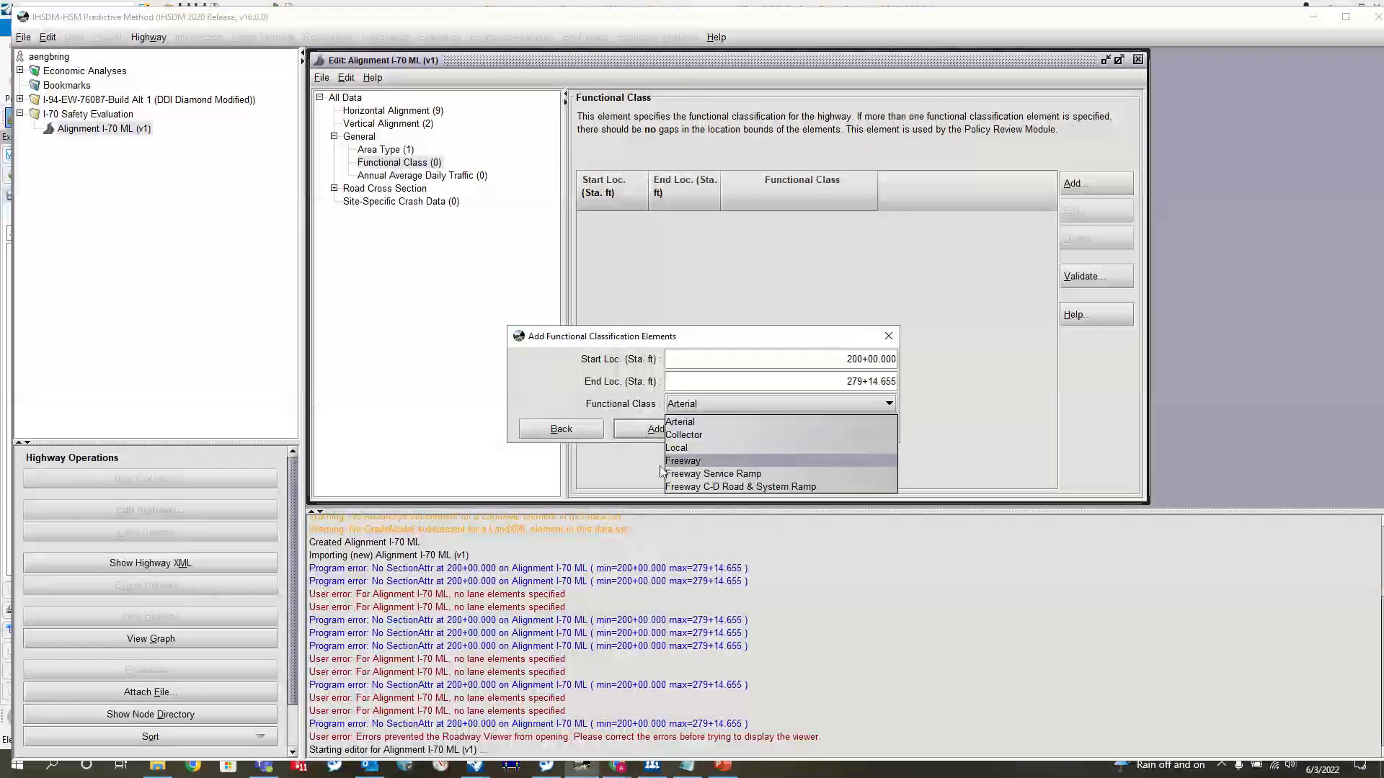
pyautogui.click(704, 467)
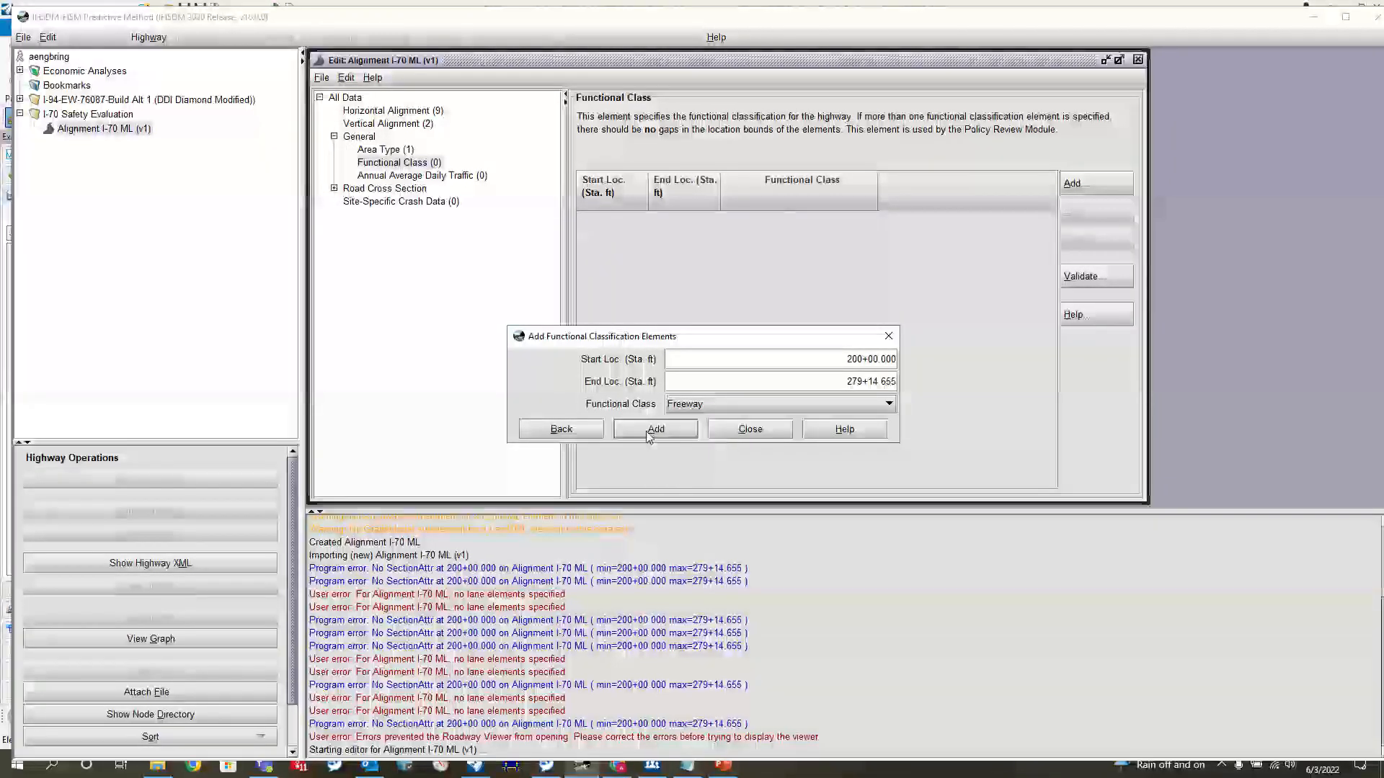
pyautogui.click(688, 430)
pyautogui.click(749, 429)
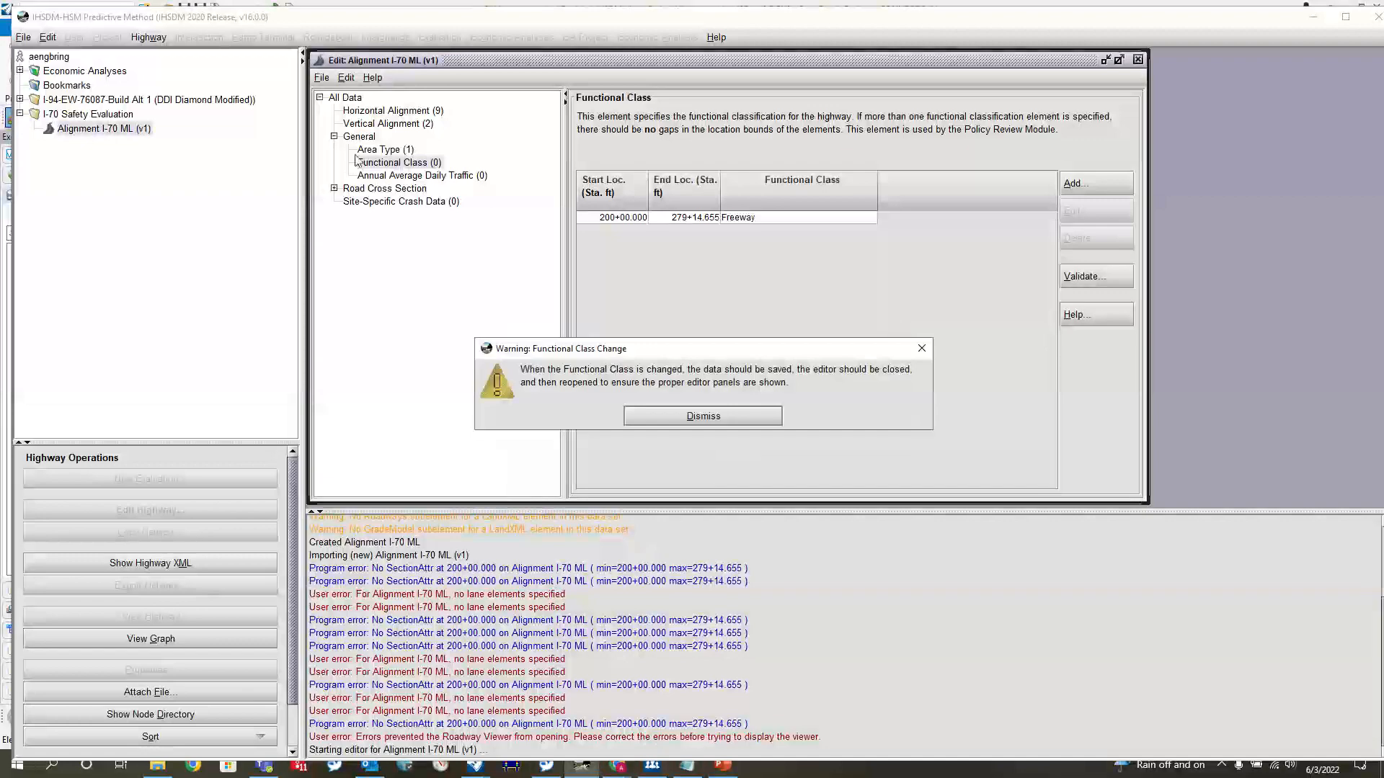
pyautogui.click(719, 412)
# Review the area type and functional class entries, and inspect the I-70 alignment on the aerial imagery in OpenRoads Designer.
pyautogui.click(389, 149)
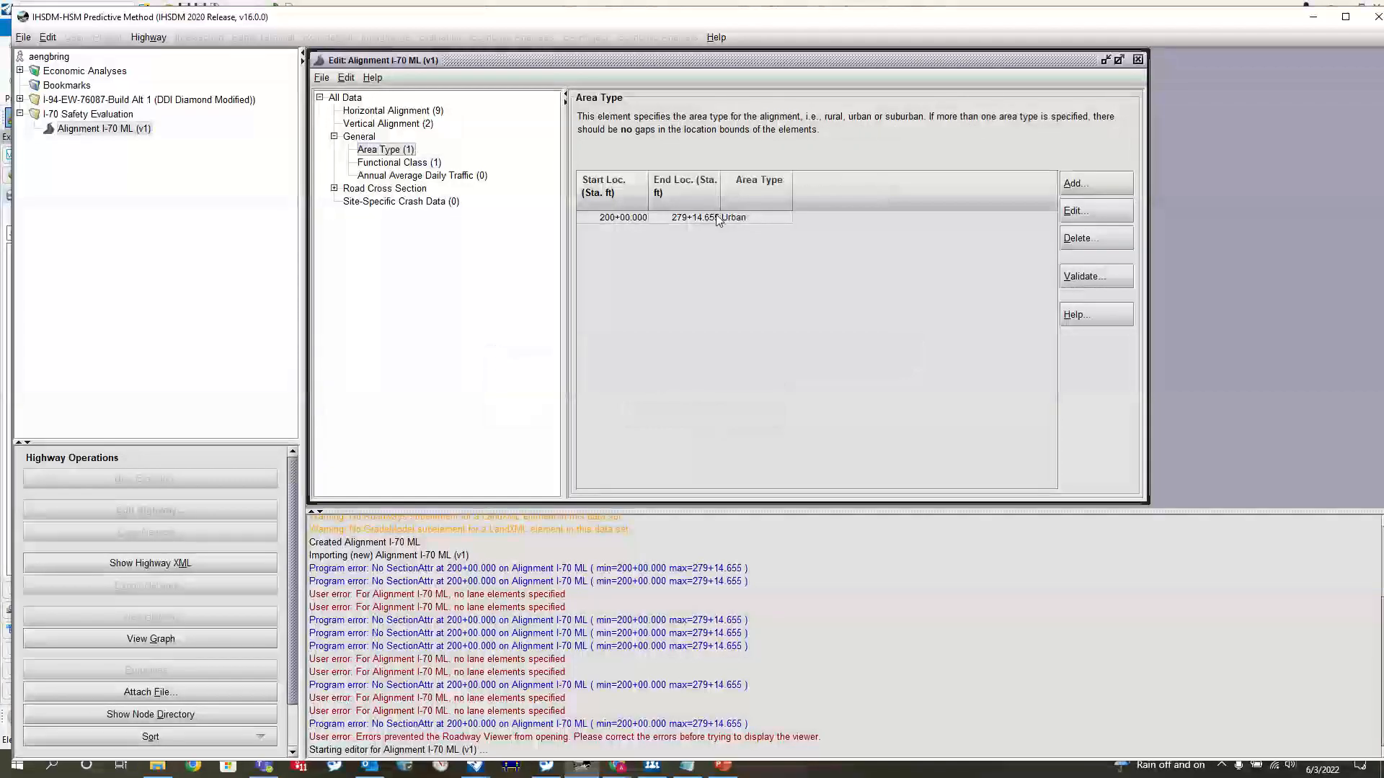
pyautogui.click(408, 165)
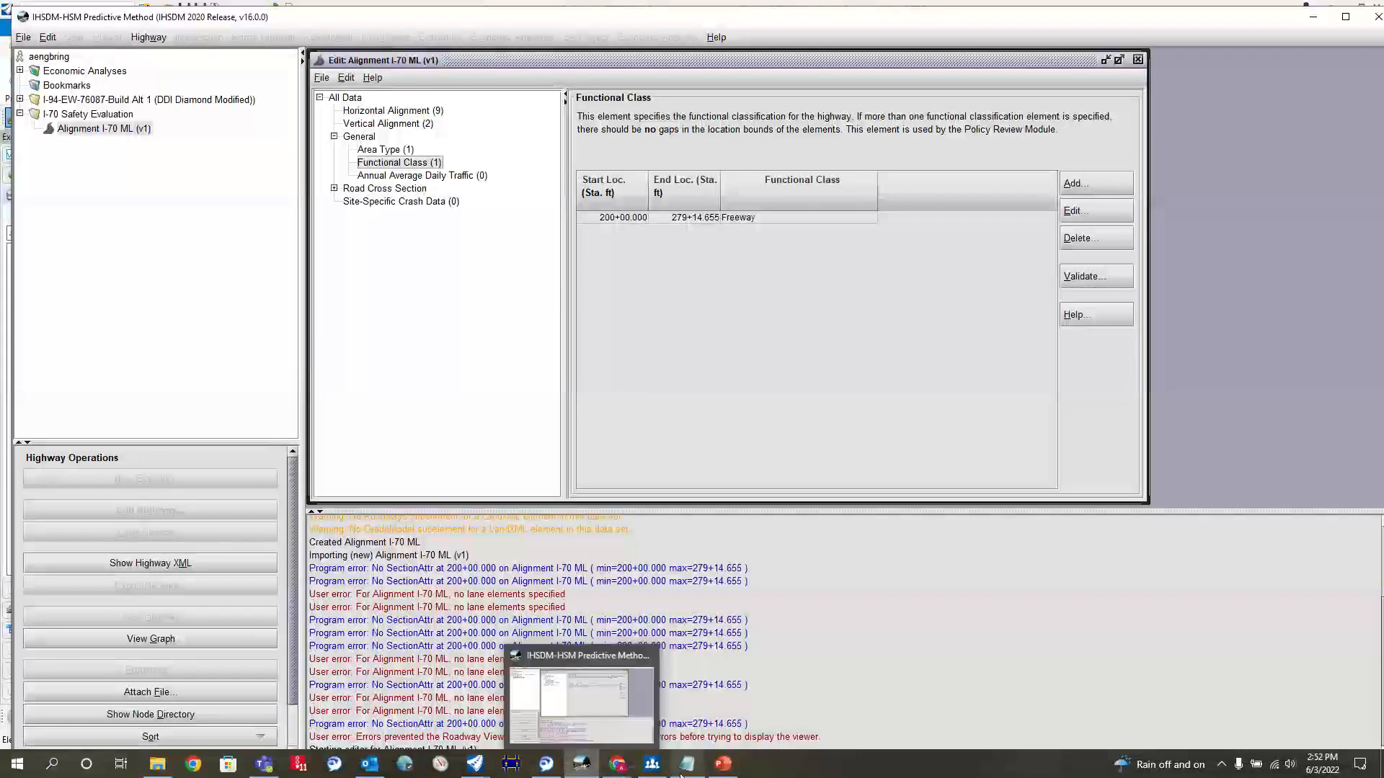
pyautogui.moveTo(470, 767)
pyautogui.click(440, 702)
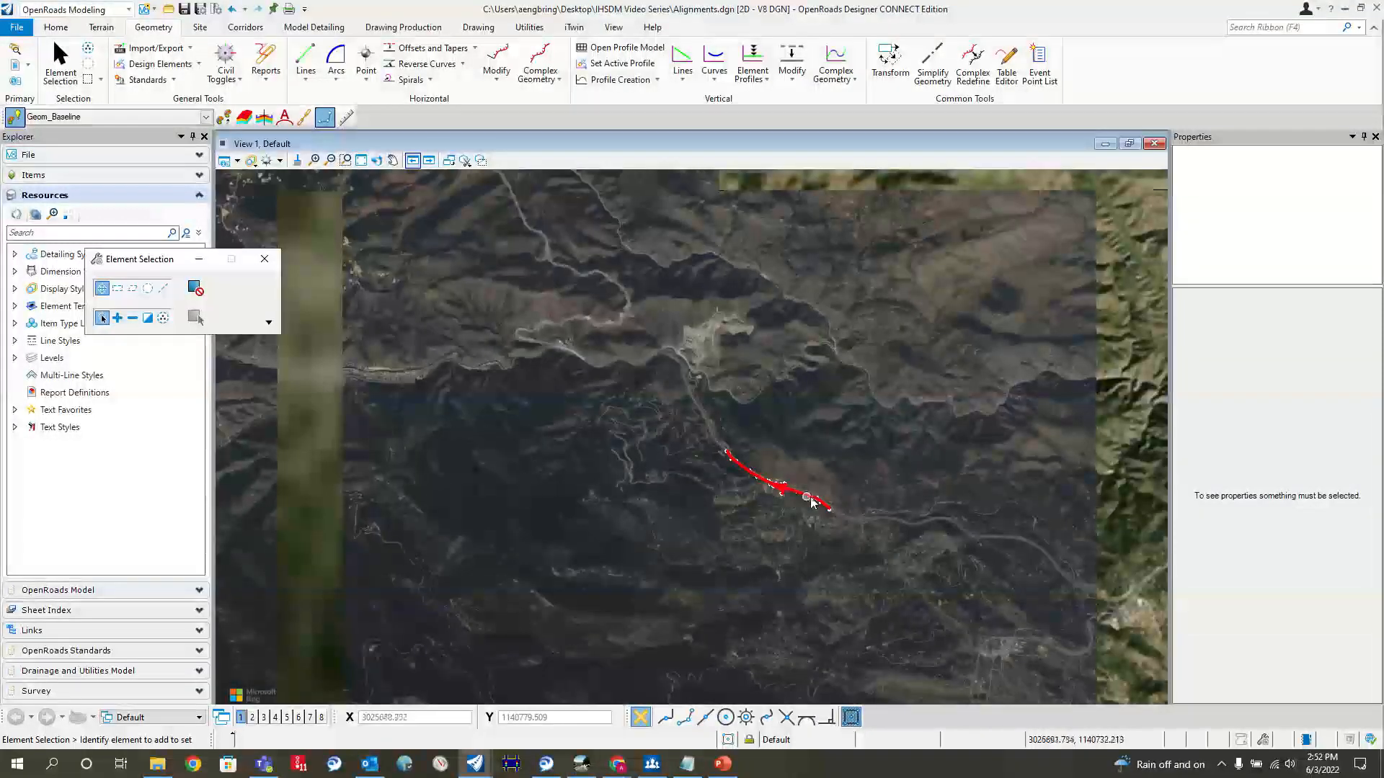
pyautogui.scroll(5, 787, 500)
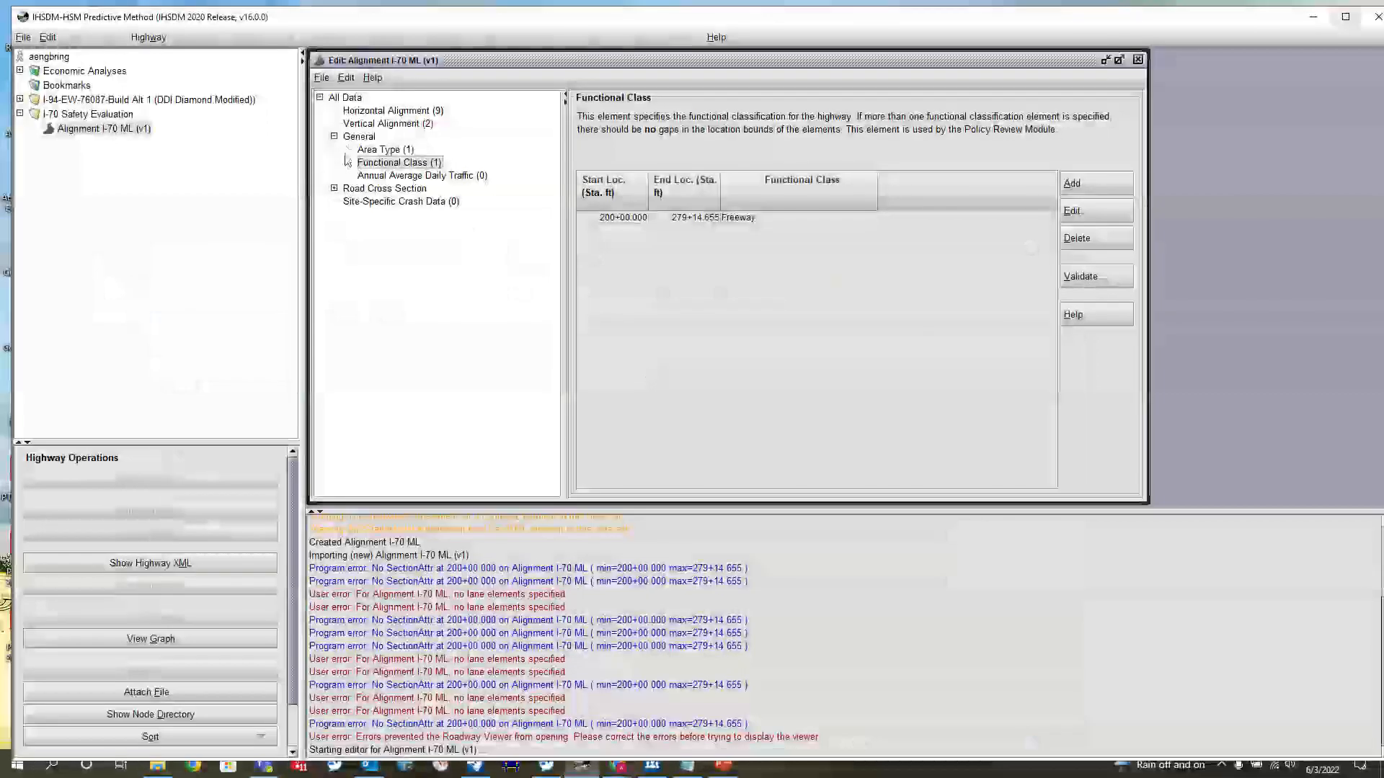
# Examine the road cross section data categories in IHSDM, including lane, ramp connection, lane offset, two-way left turn lane and cross slope.
pyautogui.click(334, 190)
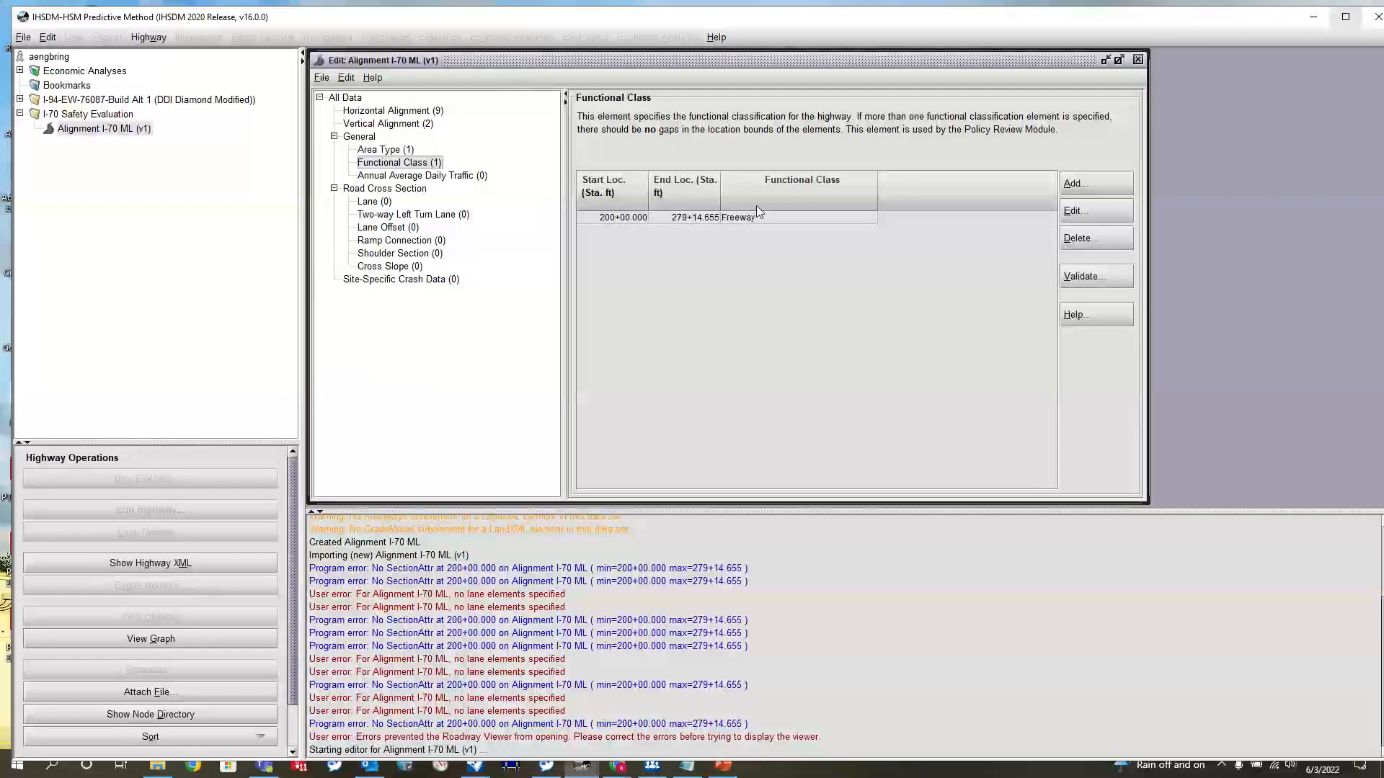
pyautogui.click(371, 204)
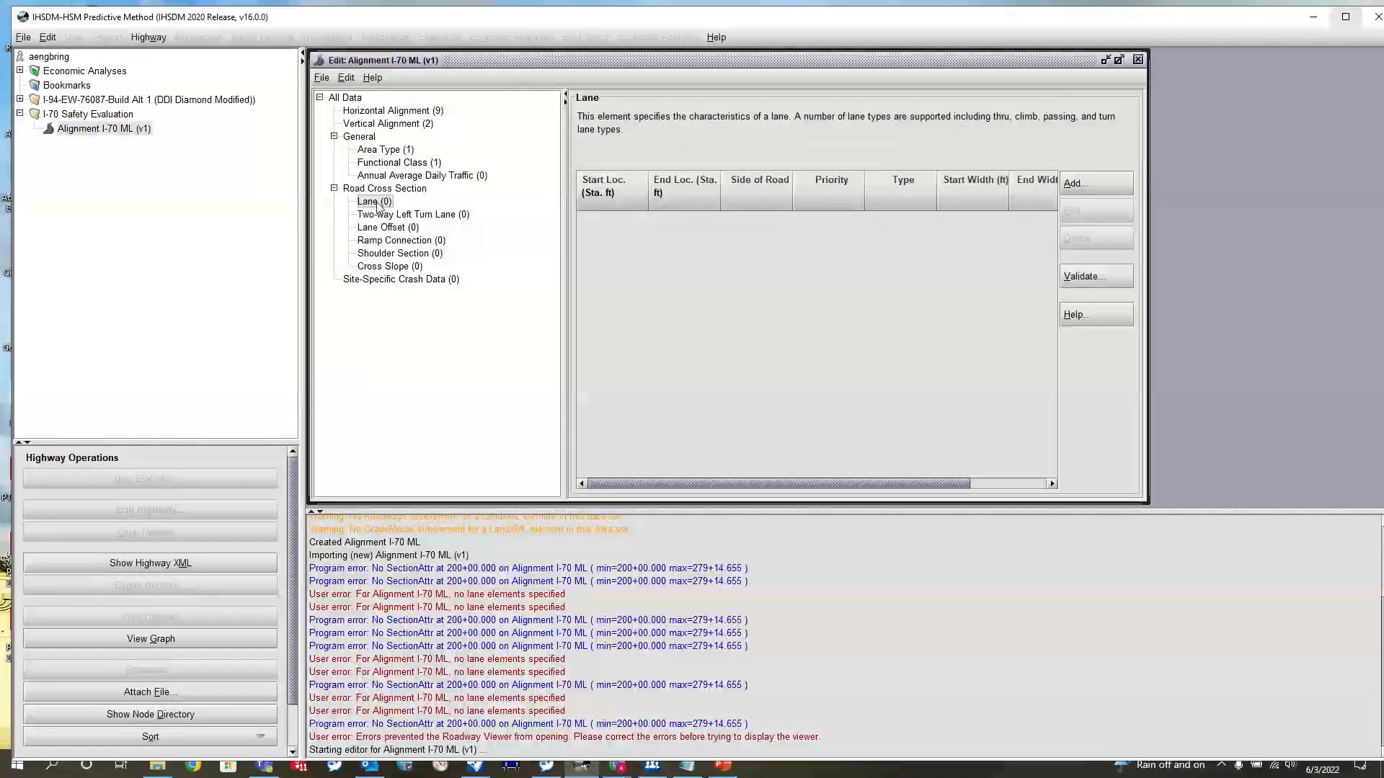
pyautogui.click(389, 242)
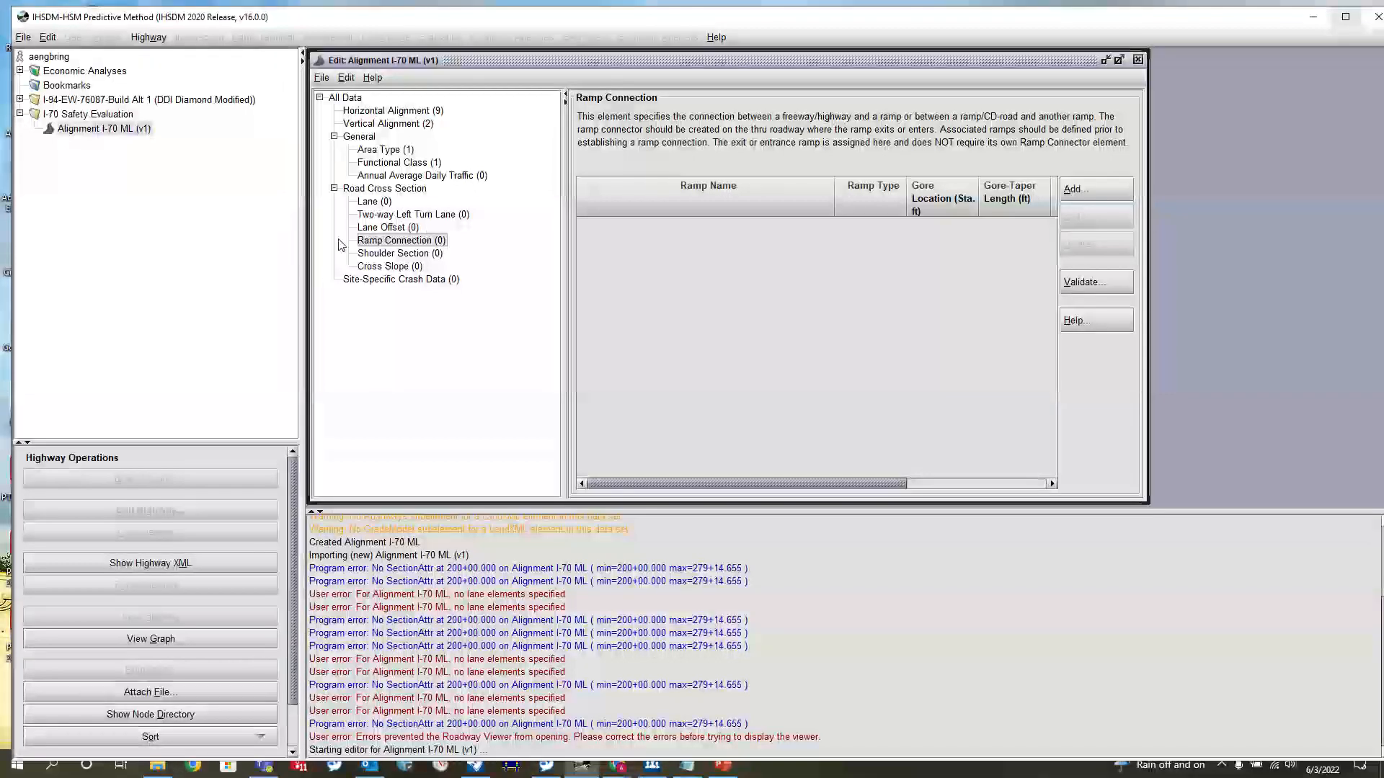
pyautogui.click(405, 228)
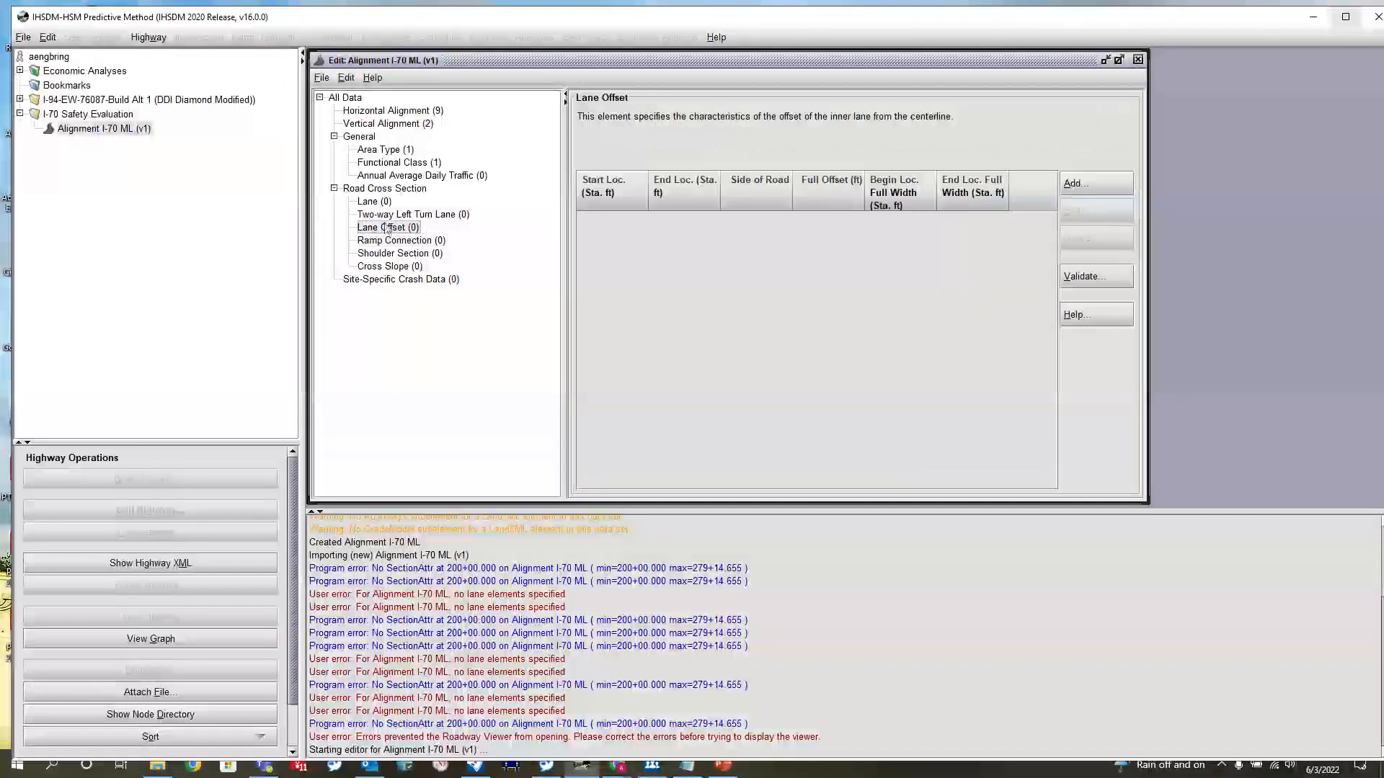
pyautogui.click(405, 215)
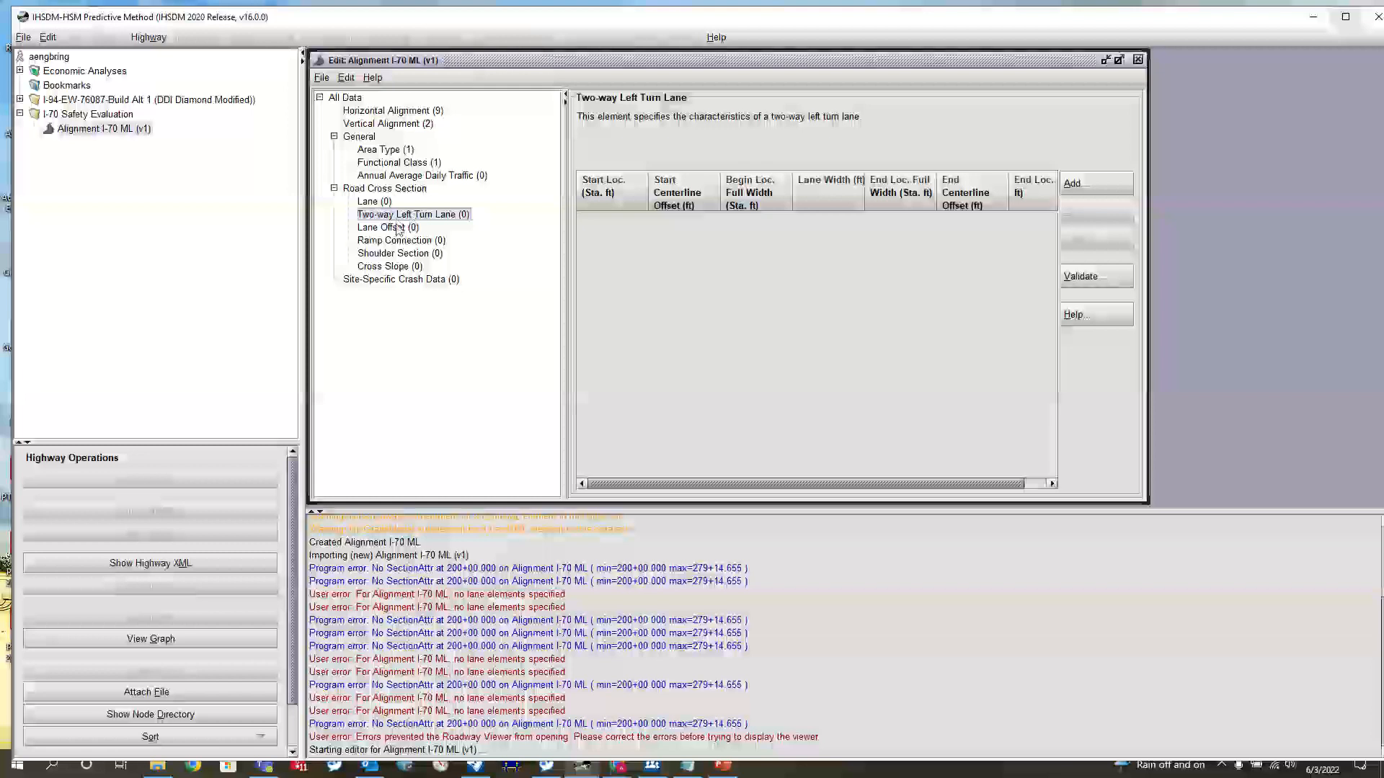
pyautogui.click(397, 229)
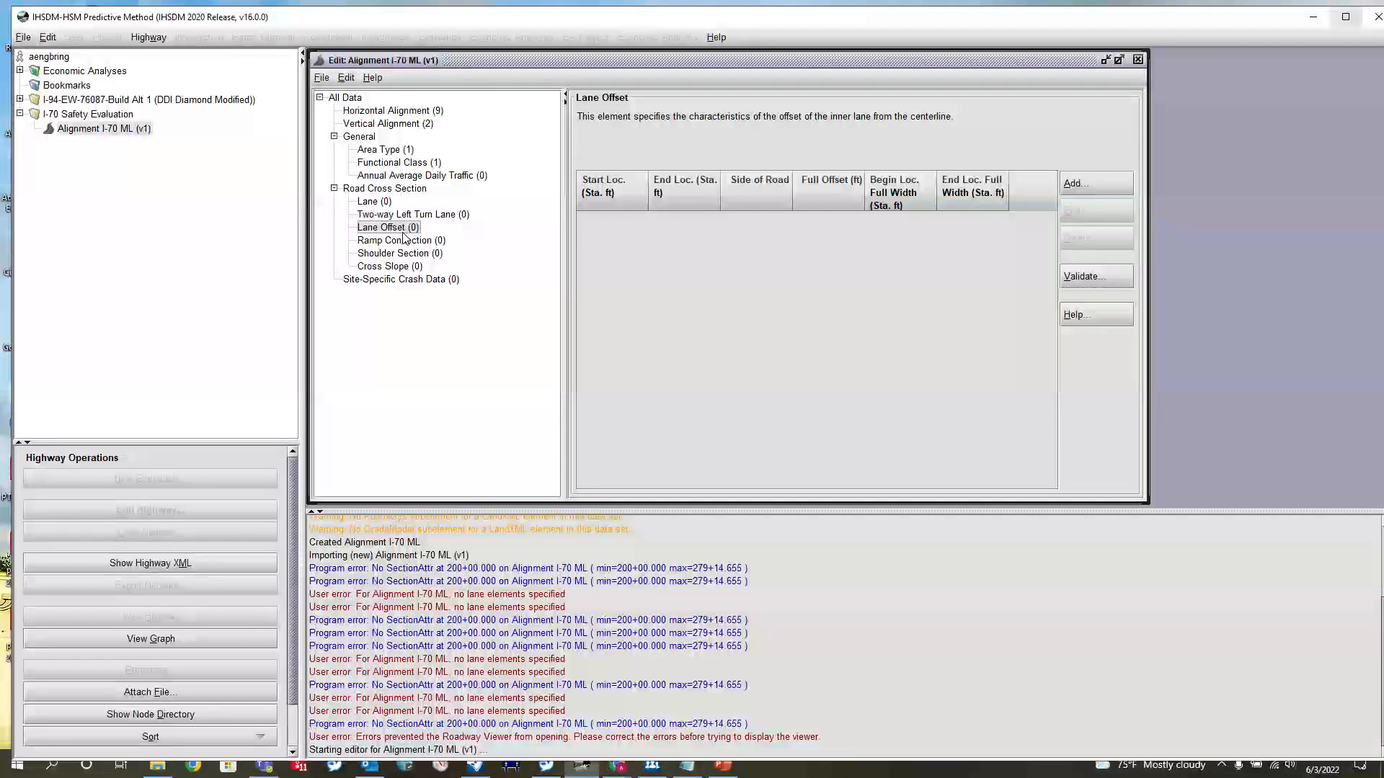
pyautogui.click(395, 269)
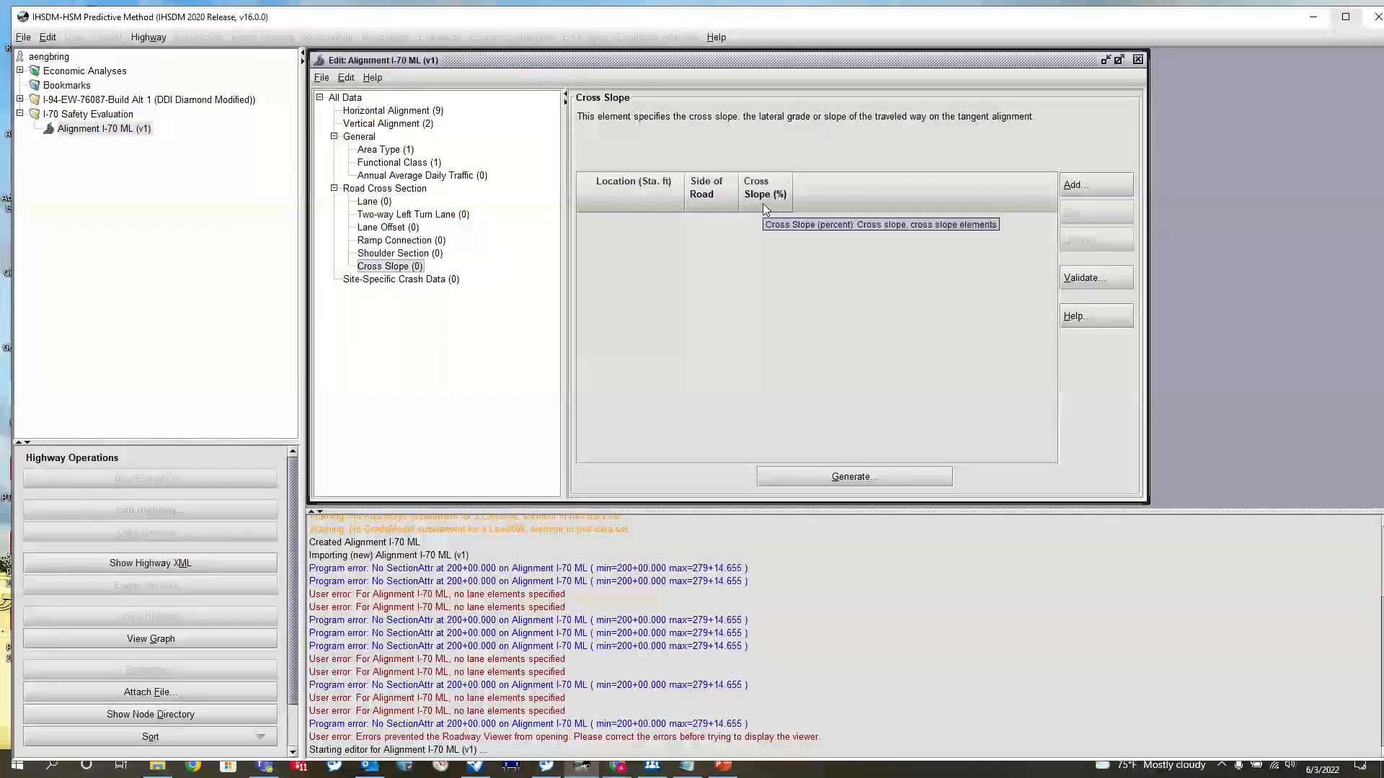
# Start a new lane element for the I-70 ML alignment, keeping the side of road as Right.
pyautogui.click(379, 204)
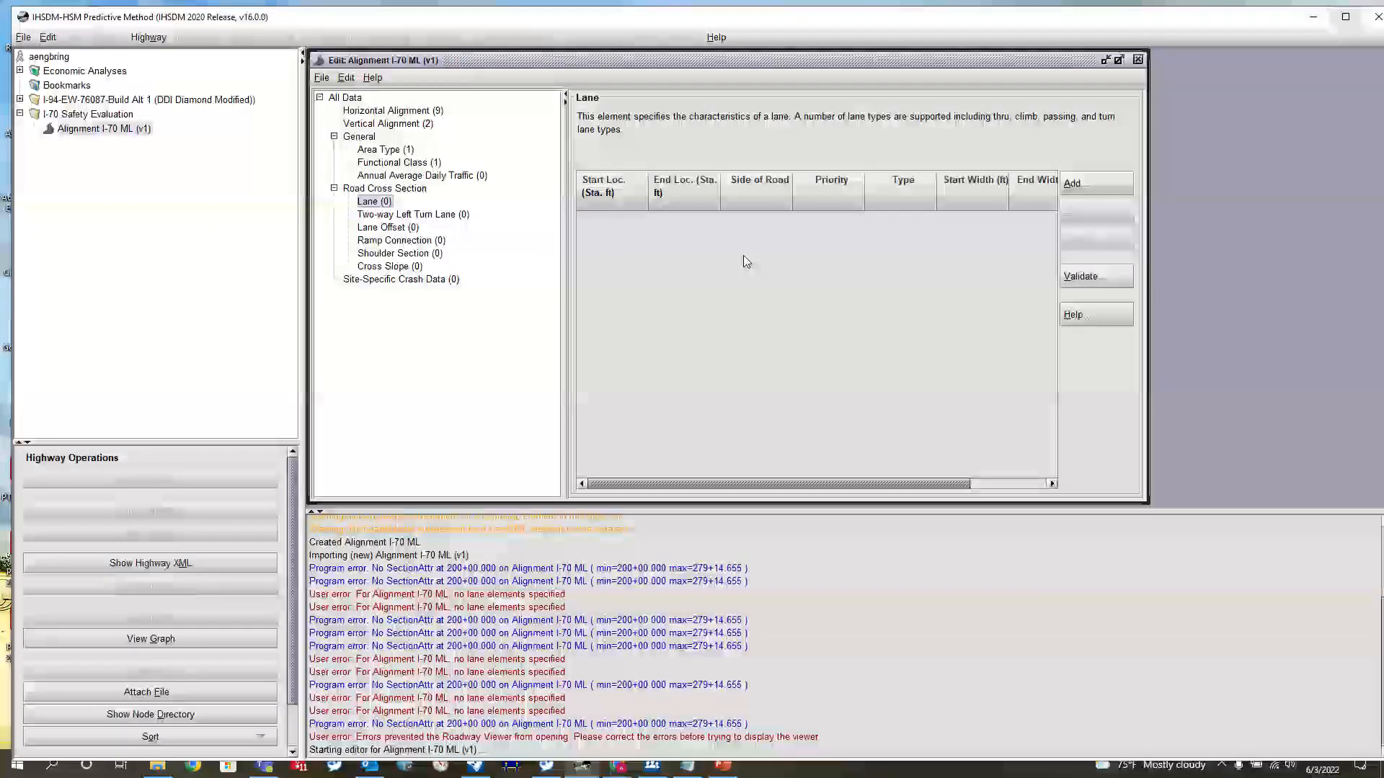
pyautogui.click(1110, 187)
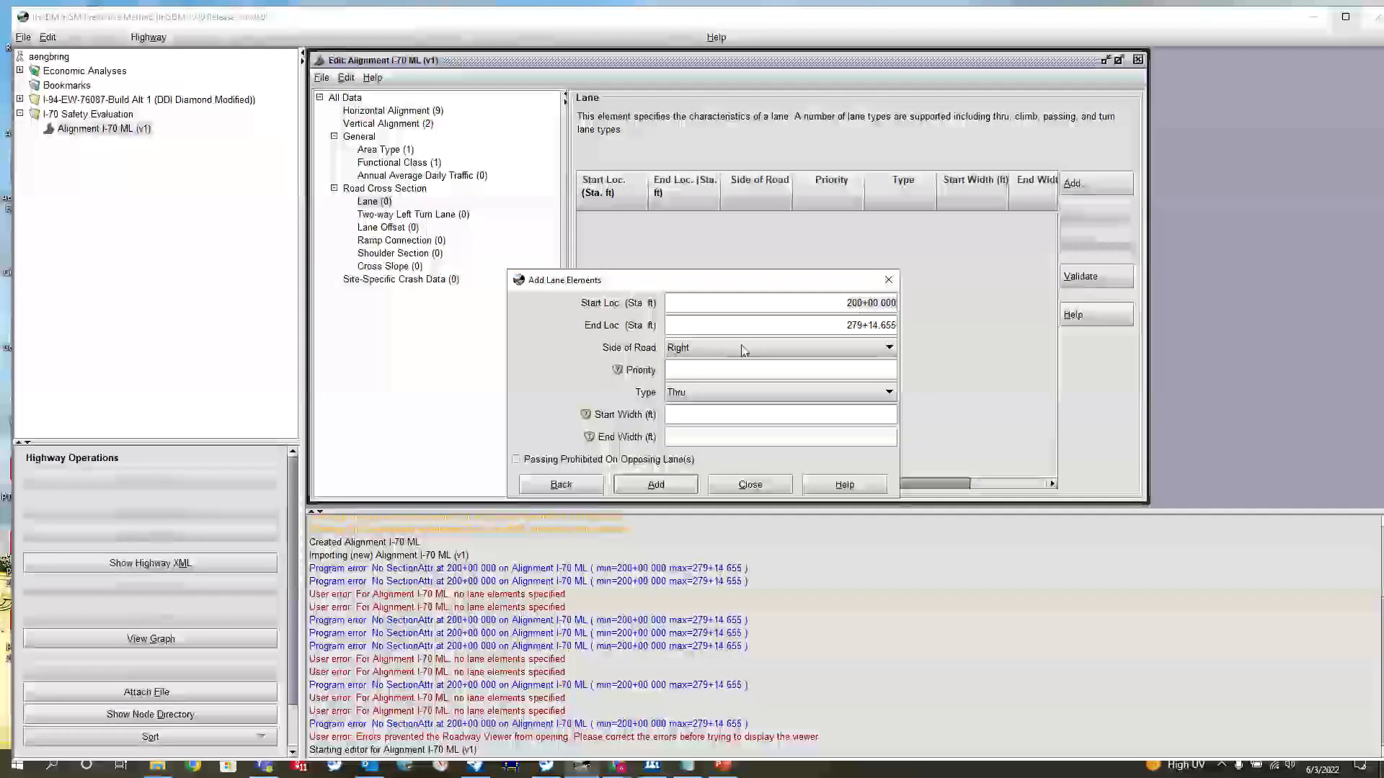
pyautogui.click(711, 350)
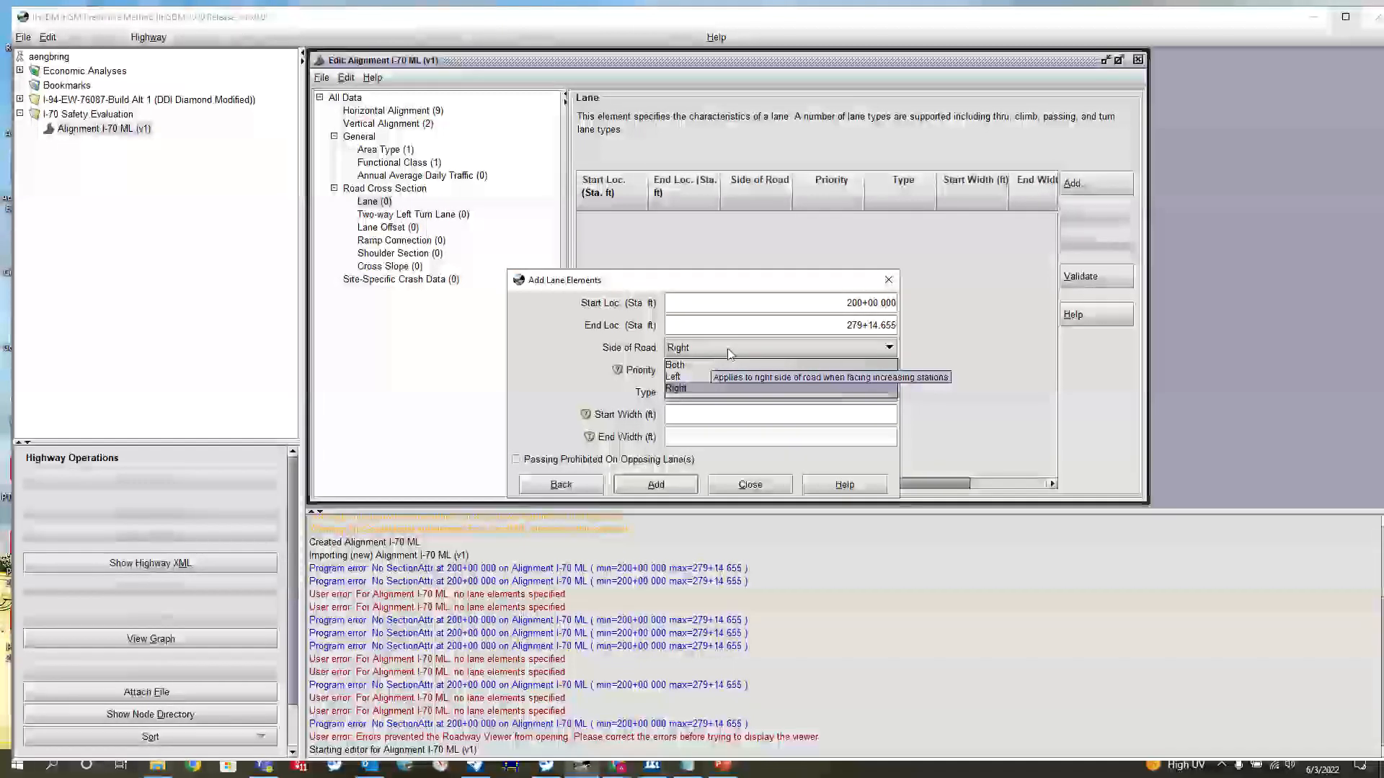
pyautogui.click(728, 353)
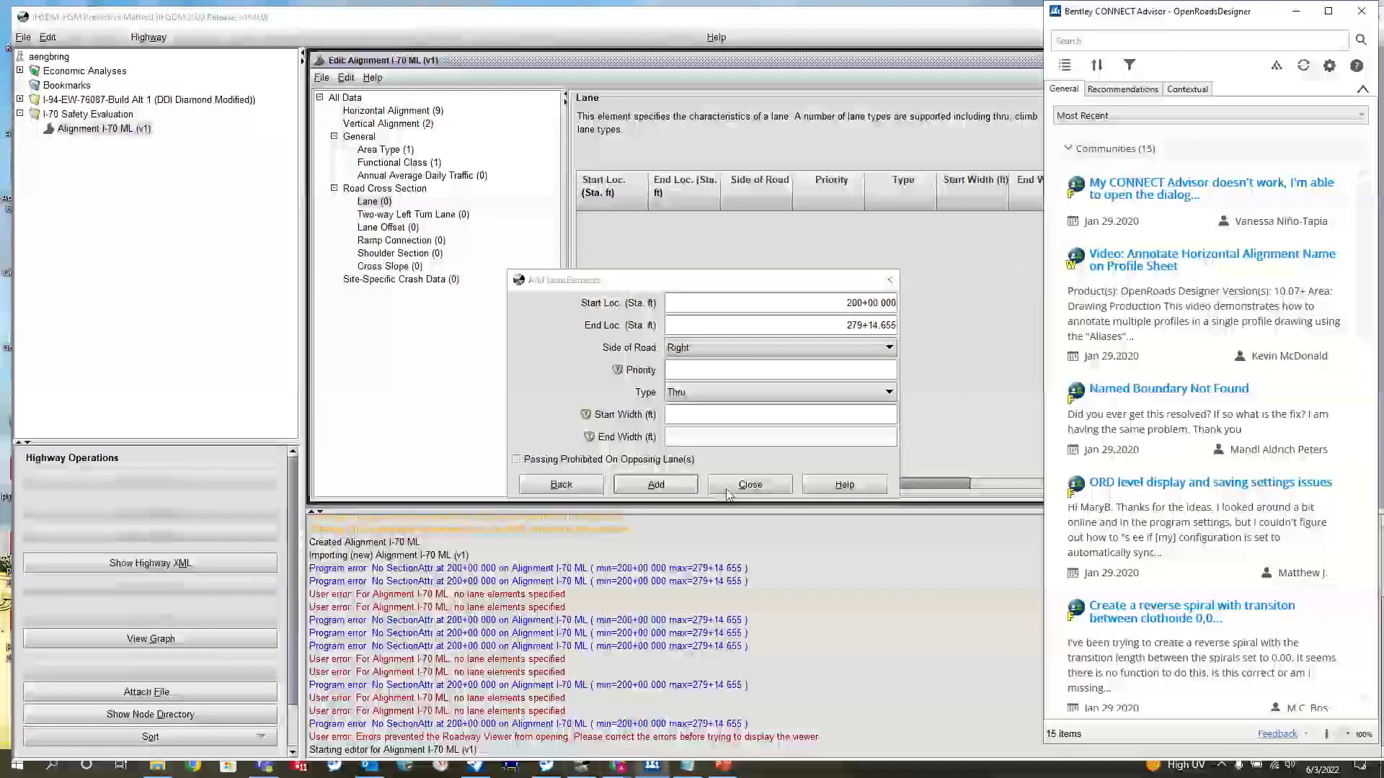
pyautogui.click(1304, 13)
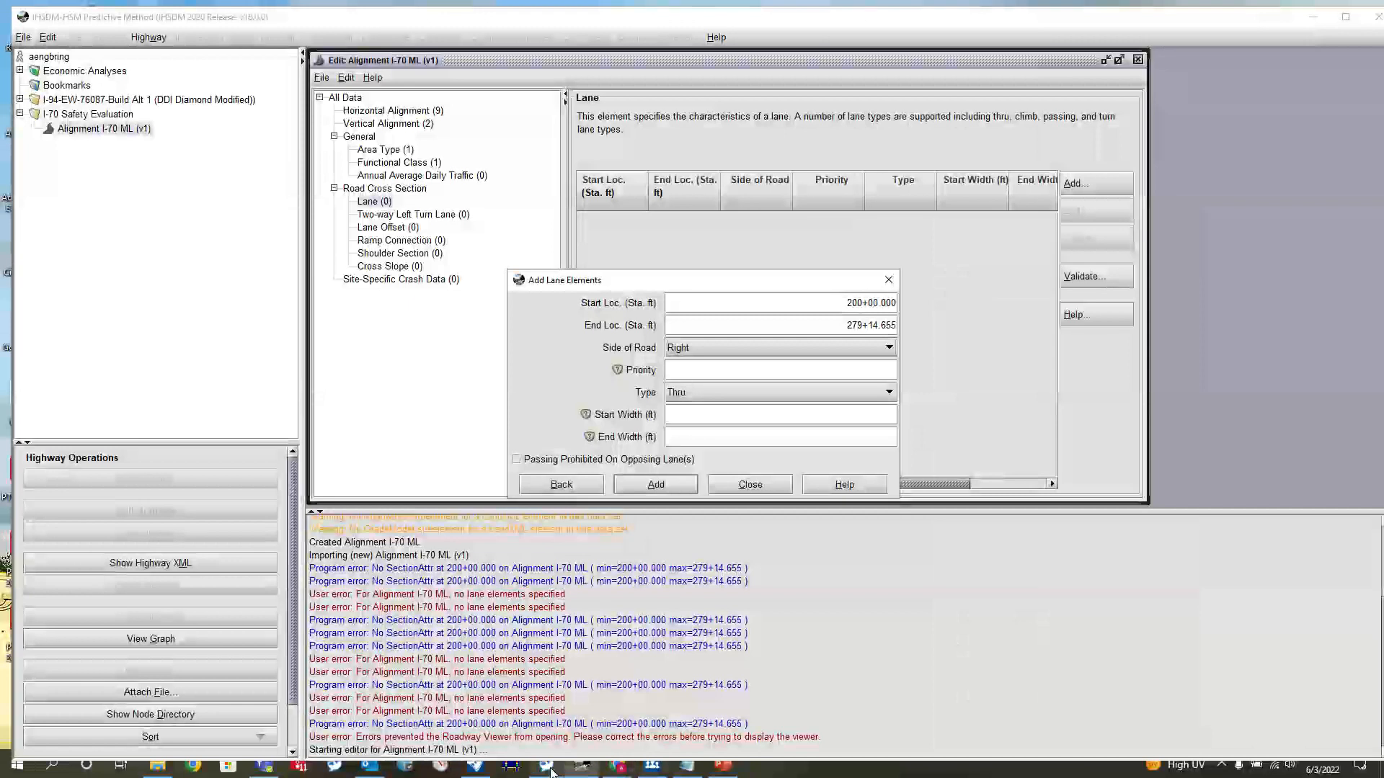
# Switch to OpenRoads Designer and examine the I-70 mainline's lanes and stationing on the aerial imagery along the whole alignment.
pyautogui.click(469, 766)
pyautogui.scroll(6, 547, 330)
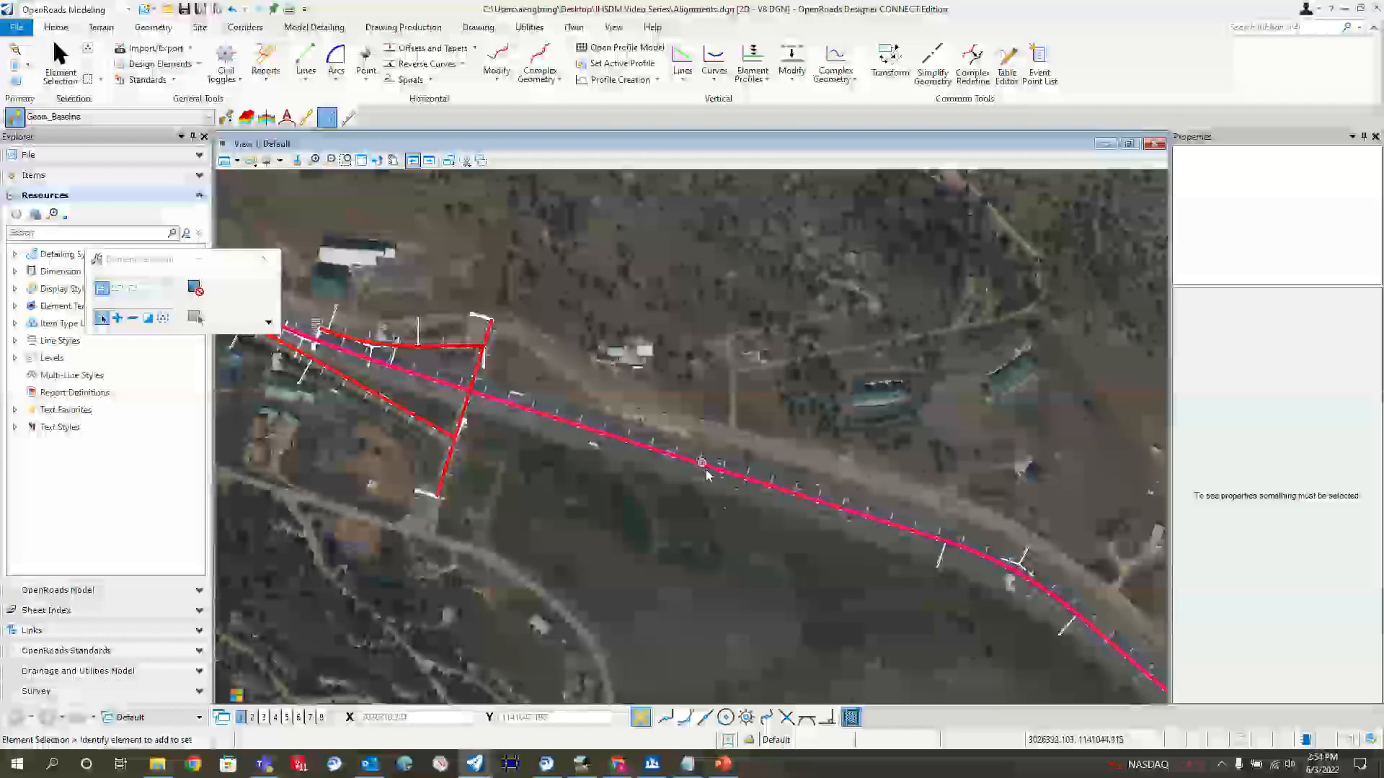
pyautogui.scroll(5, 676, 483)
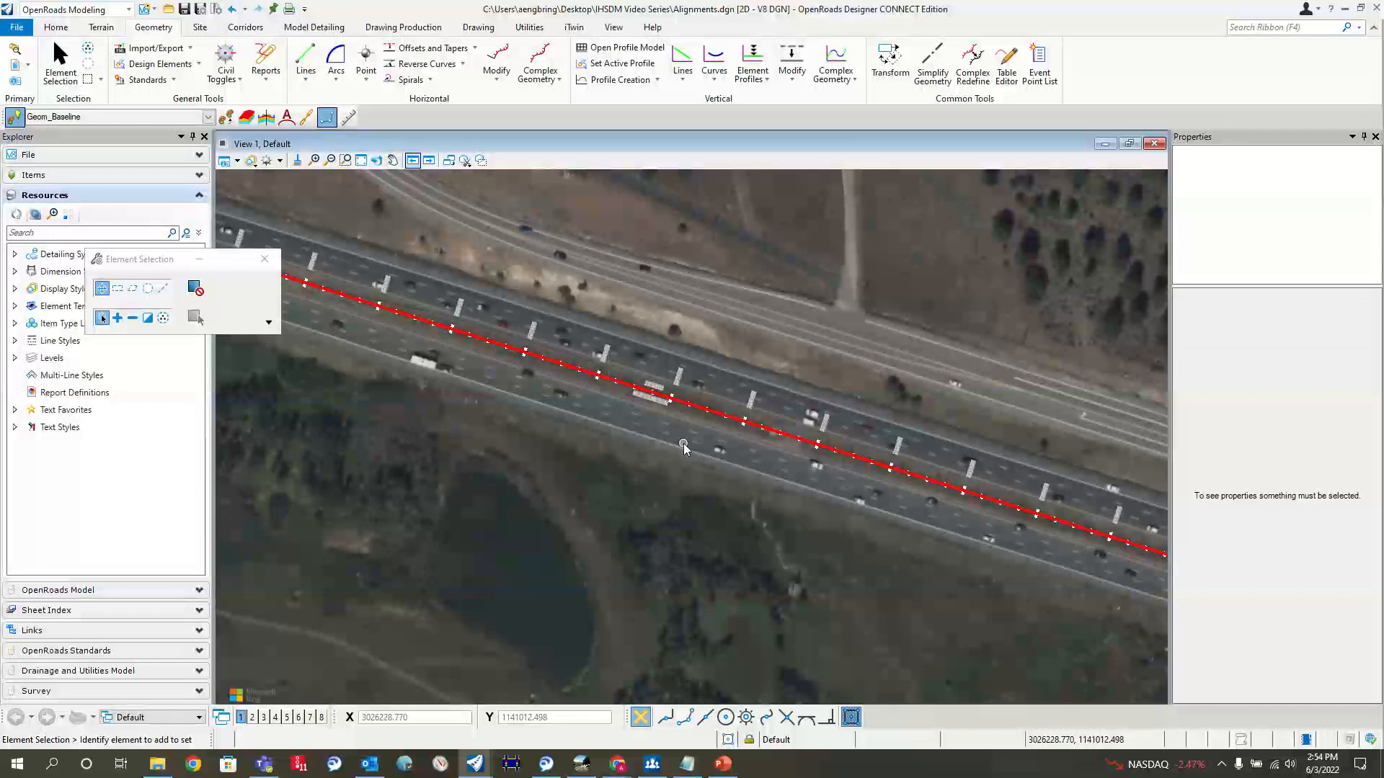
pyautogui.scroll(-5, 1031, 490)
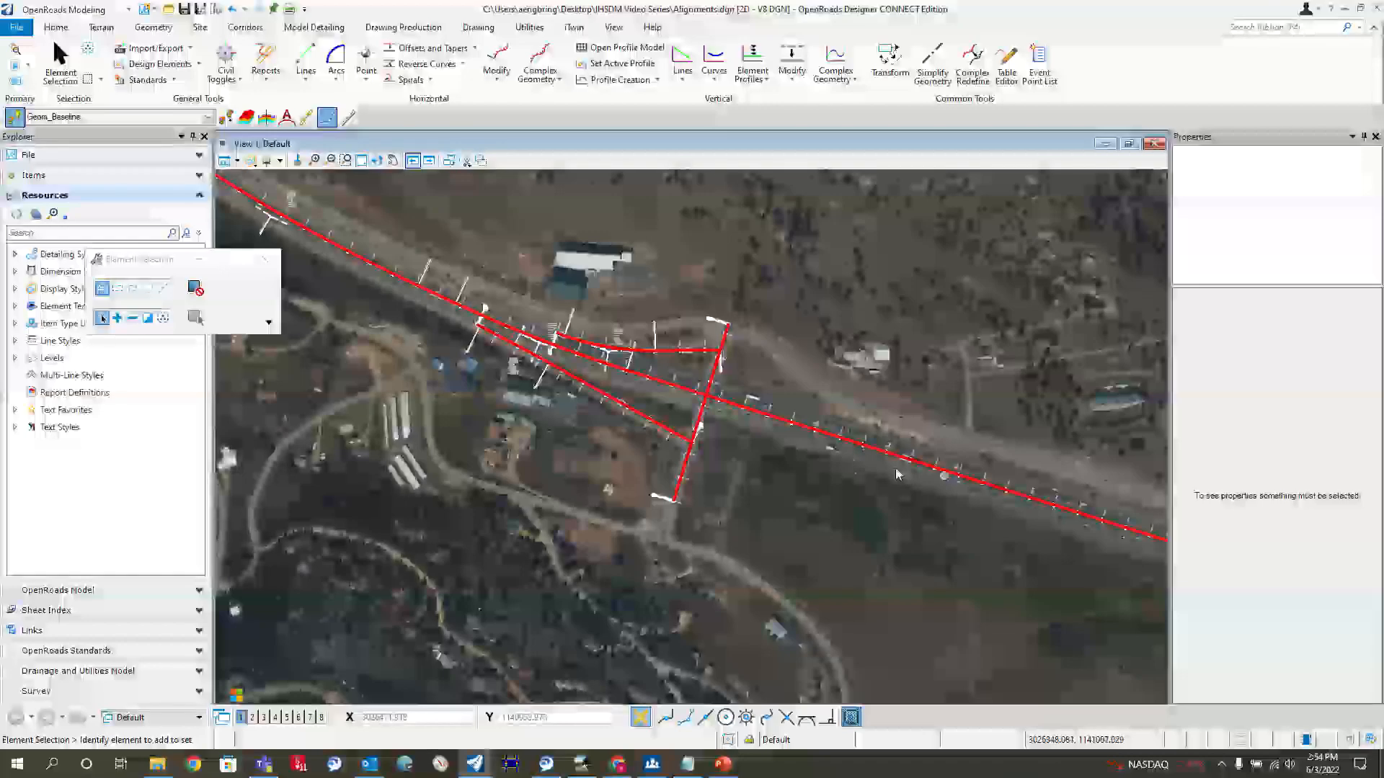
pyautogui.scroll(-3, 897, 473)
pyautogui.scroll(8, 704, 344)
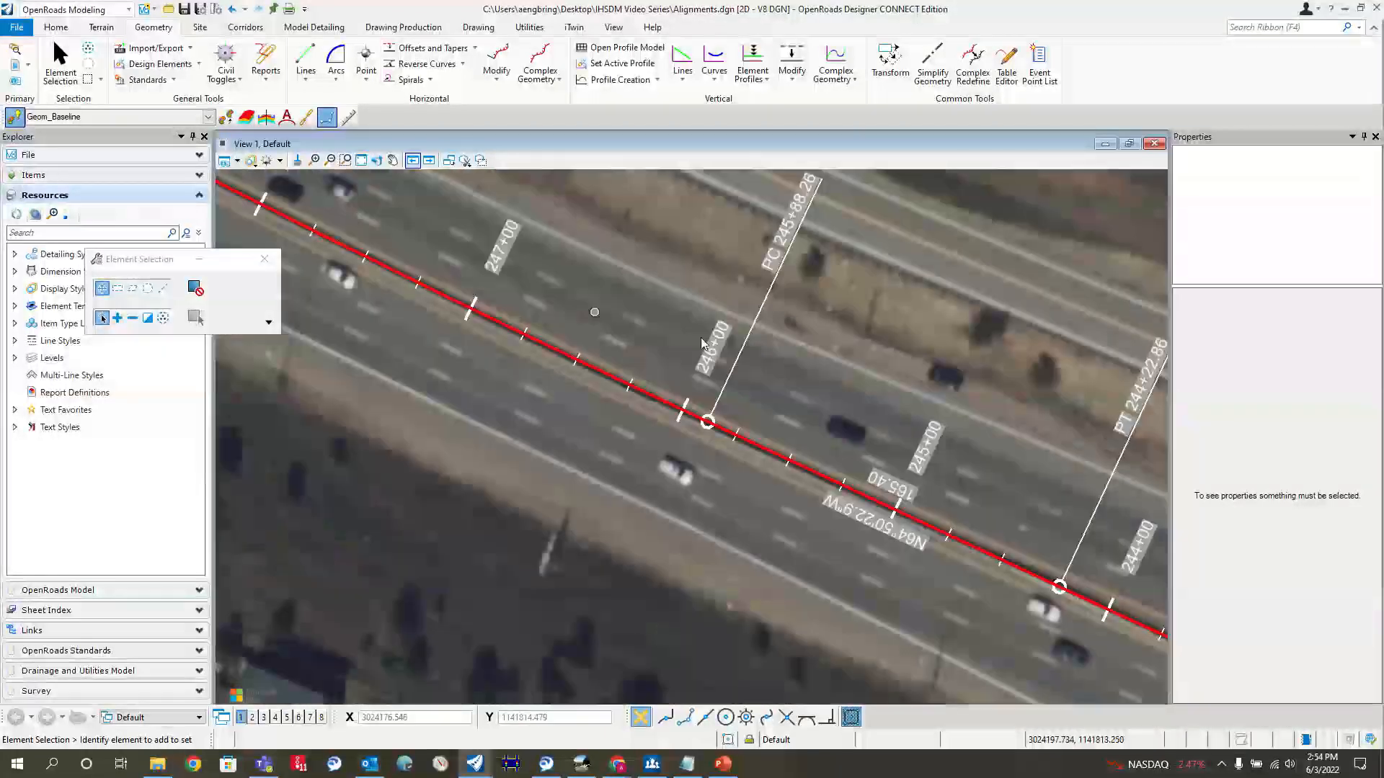
pyautogui.scroll(-7, 964, 494)
pyautogui.scroll(5, 487, 271)
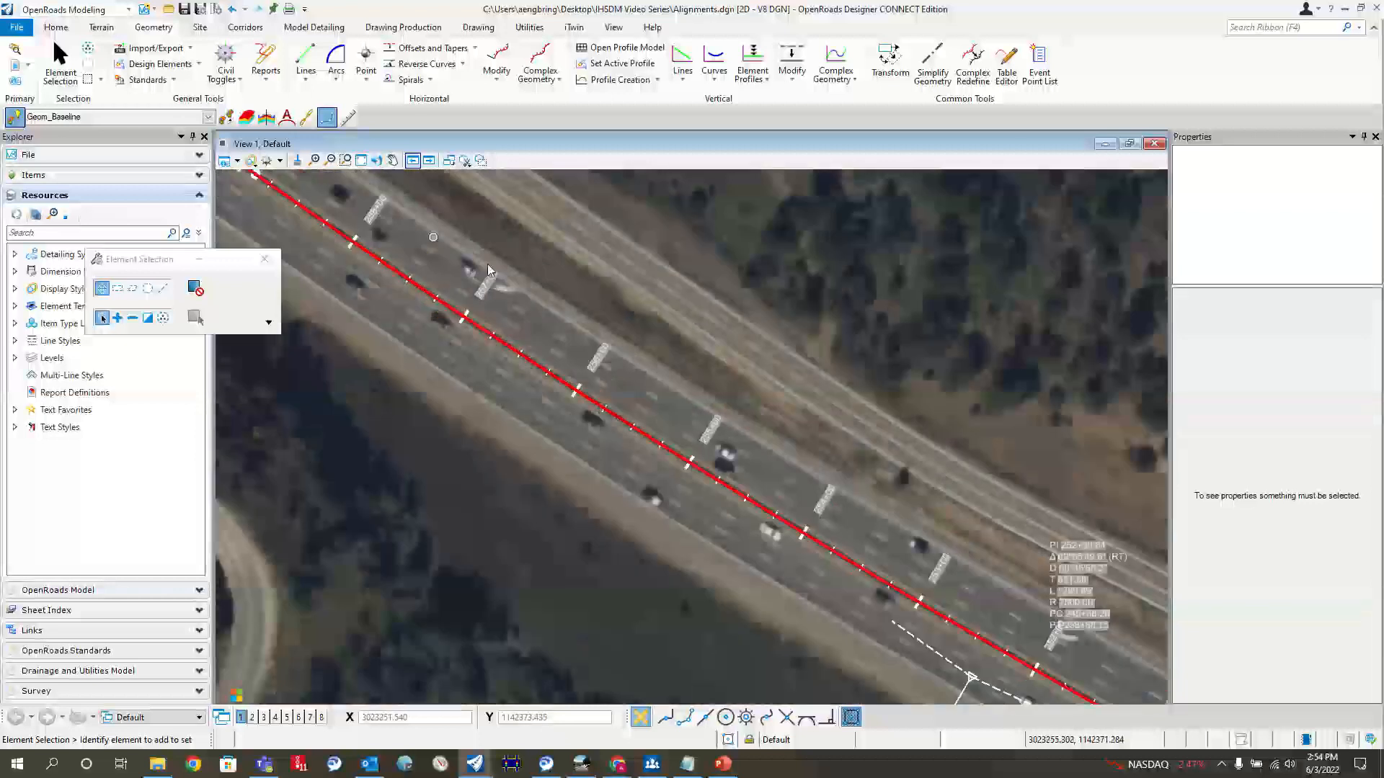
pyautogui.scroll(-6, 488, 270)
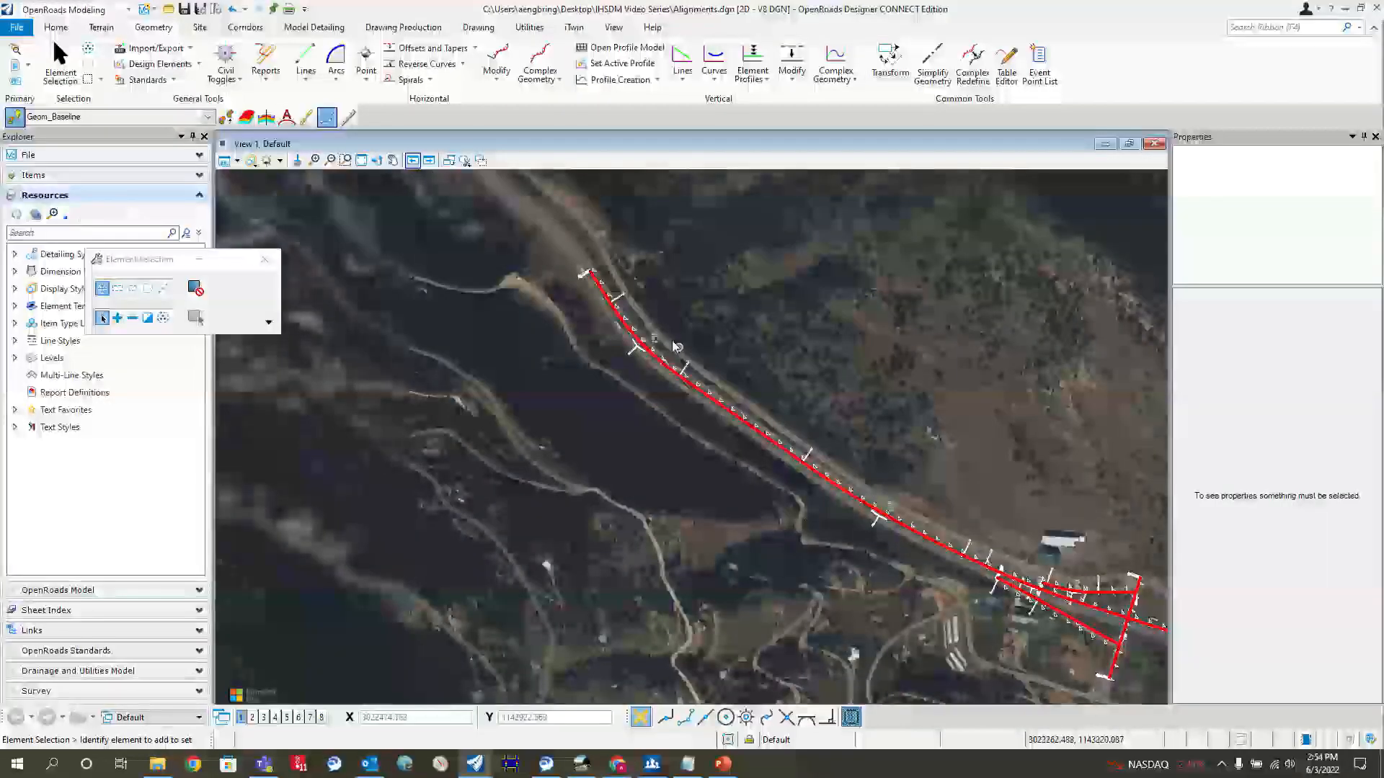
pyautogui.scroll(7, 675, 347)
pyautogui.scroll(-3, 566, 337)
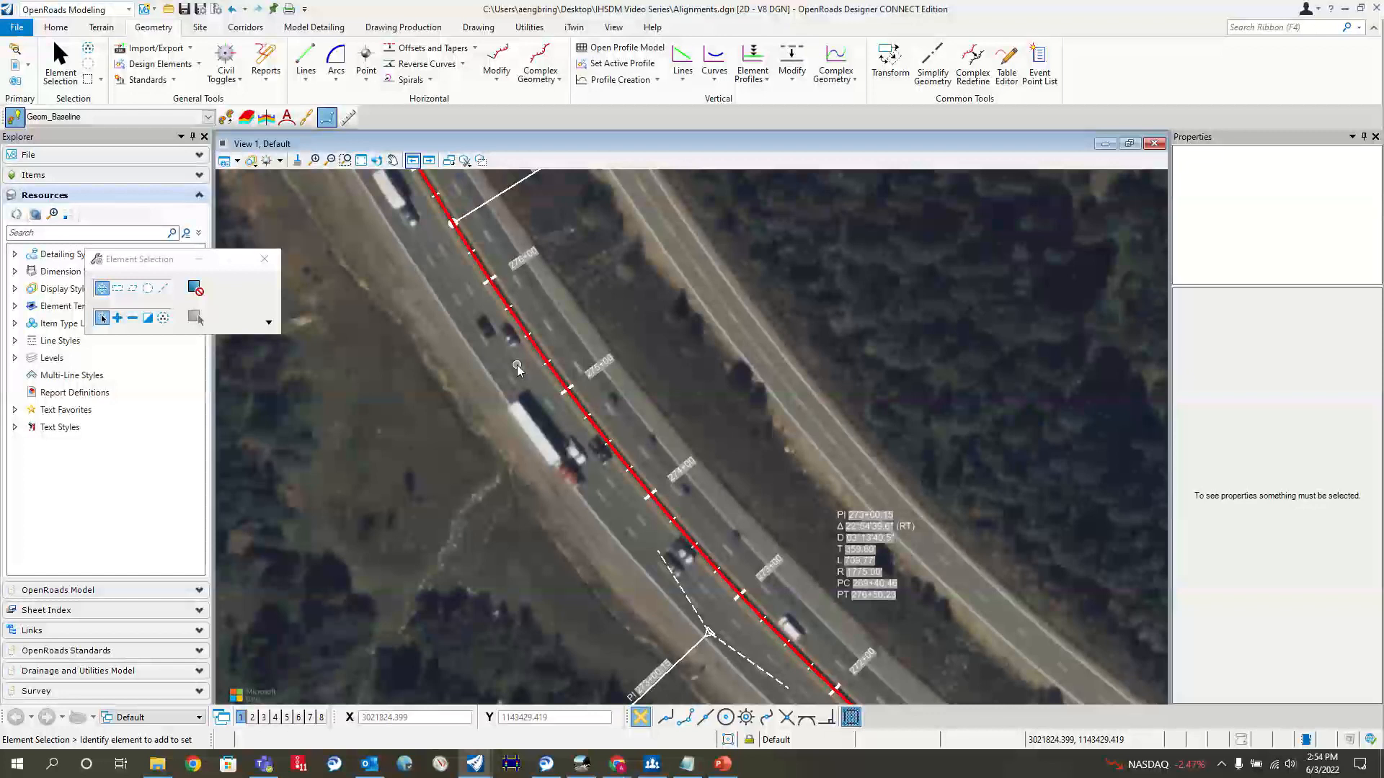
pyautogui.scroll(-4, 473, 321)
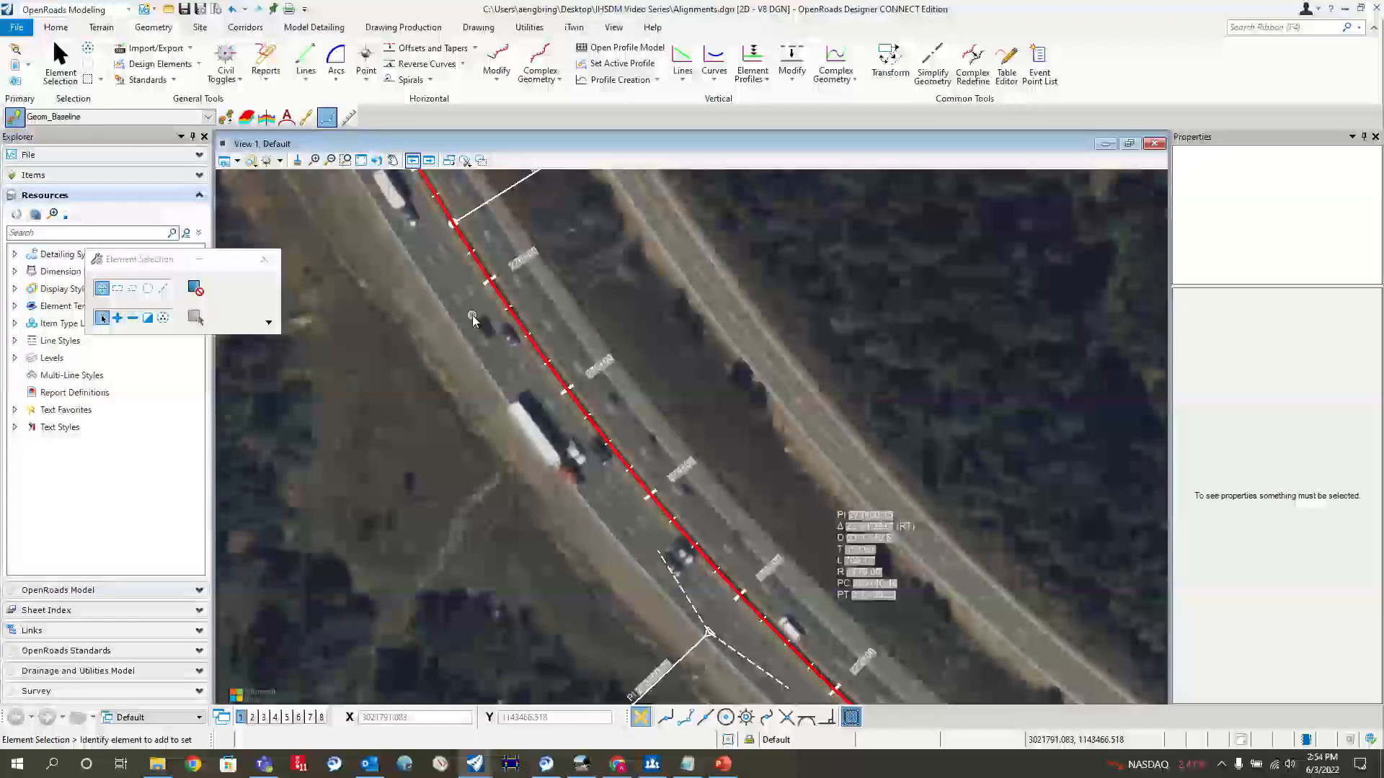
pyautogui.scroll(4, 692, 498)
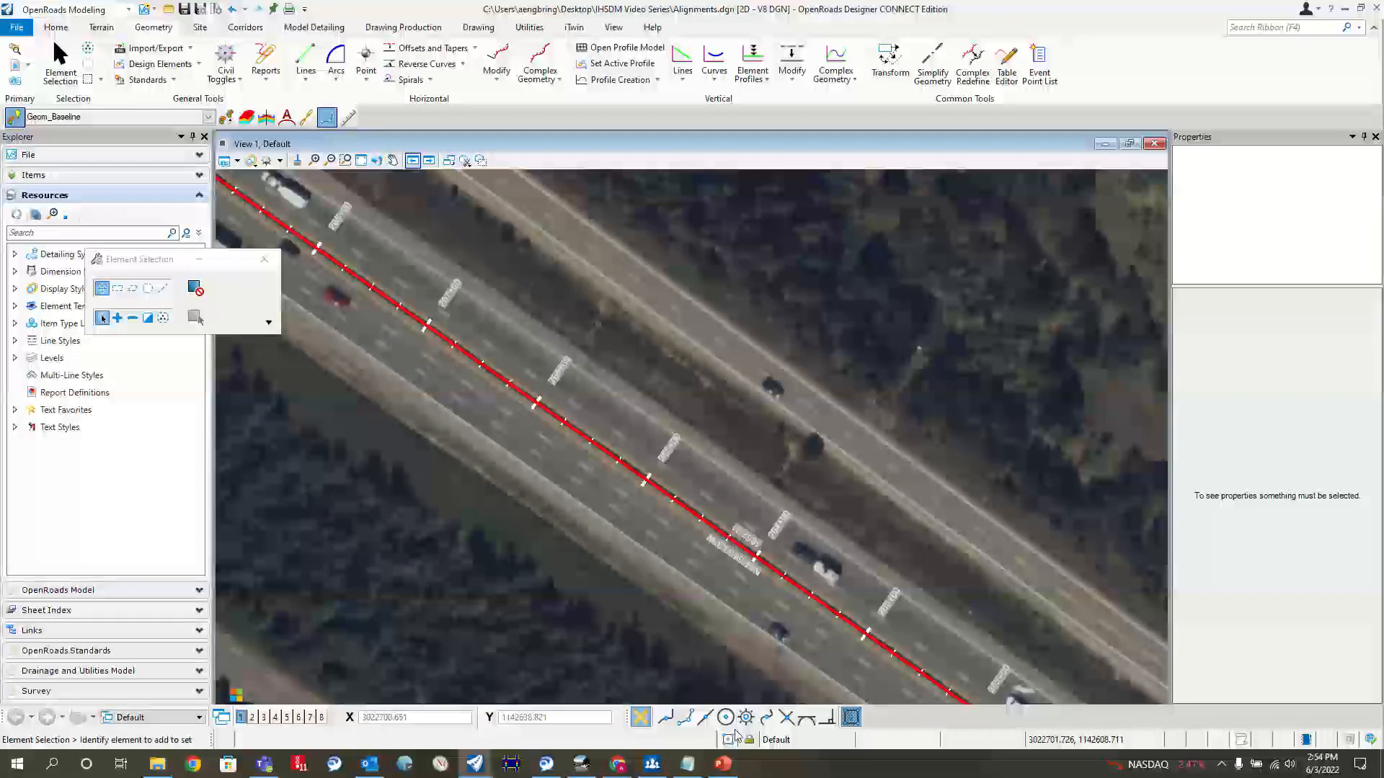
# Back in IHSDM, add a right-side Thru lane from 200+00.000 to 279+14.655 with priority 10 and start and end widths of 12 ft.
pyautogui.click(582, 763)
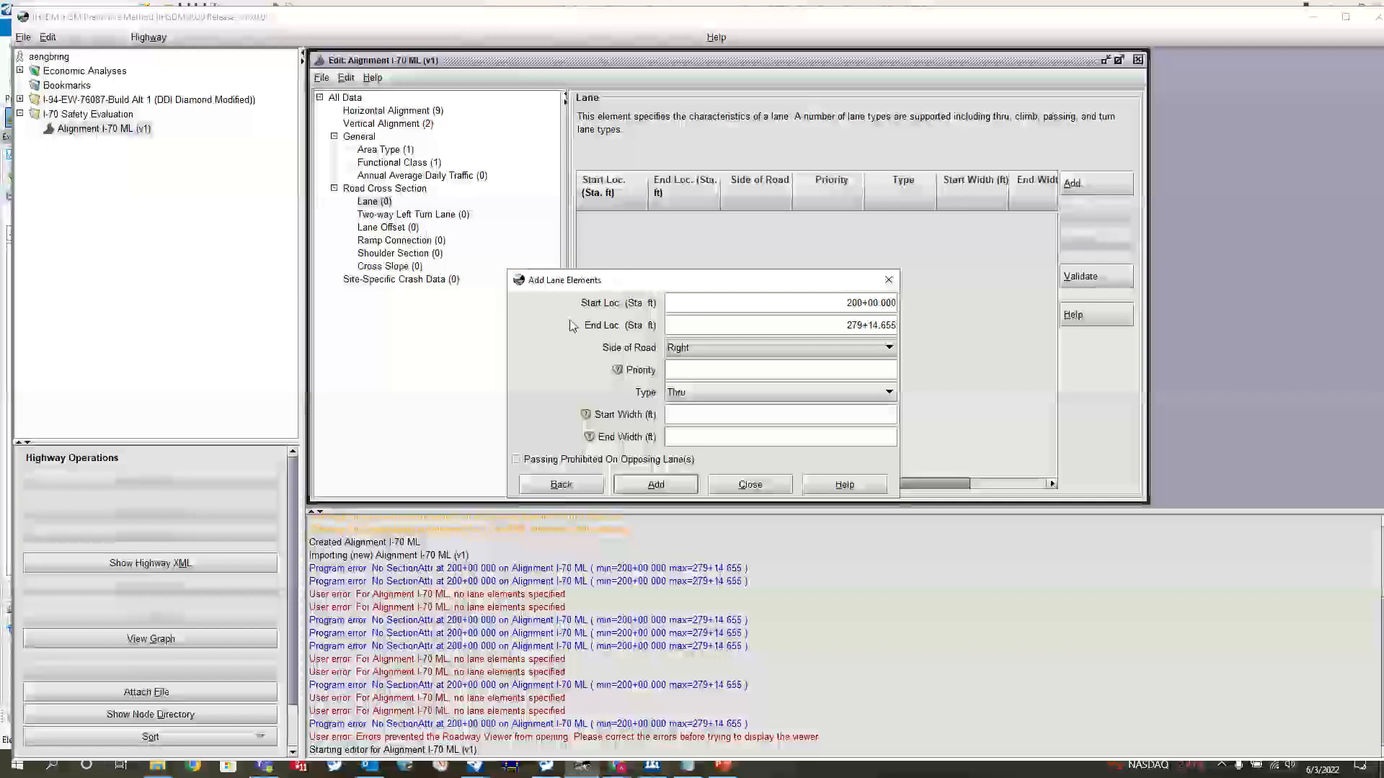
pyautogui.click(800, 371)
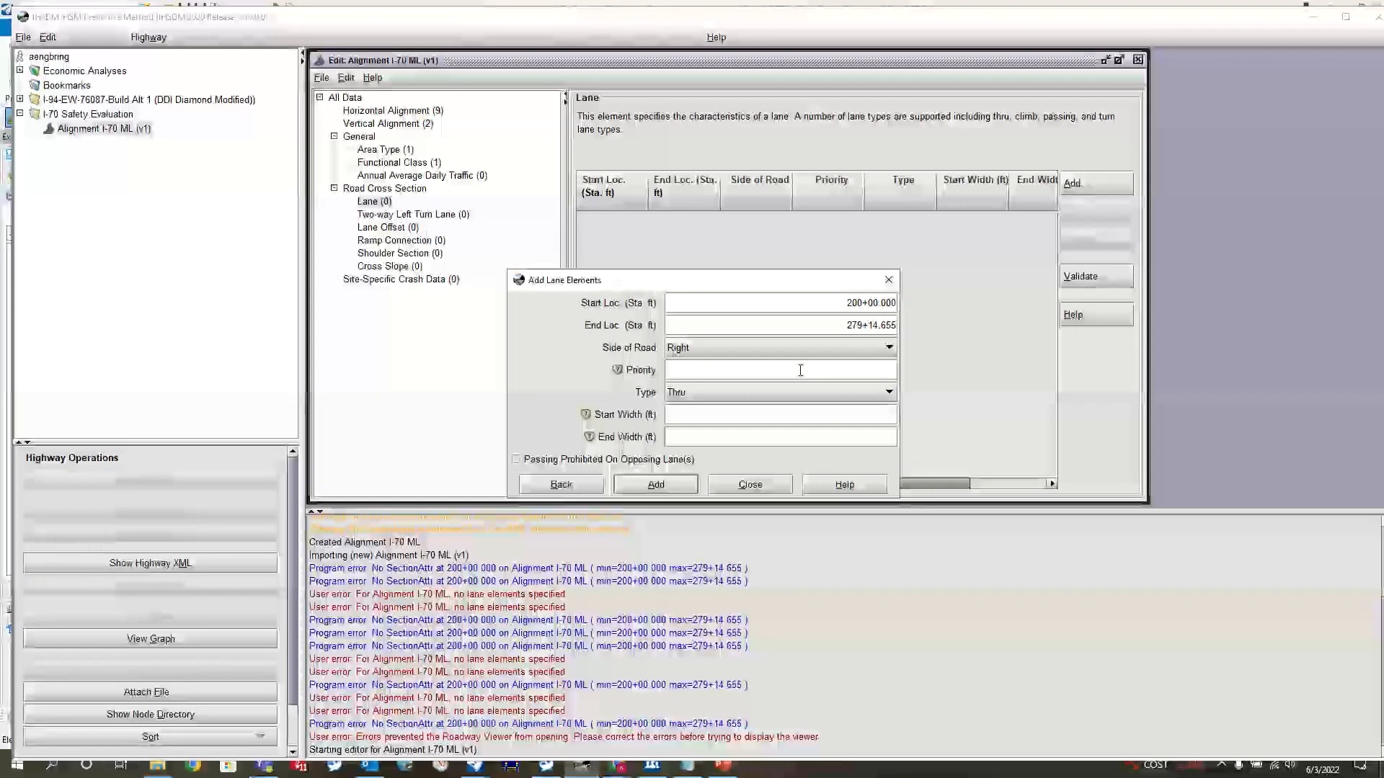
pyautogui.click(779, 413)
pyautogui.write('2')
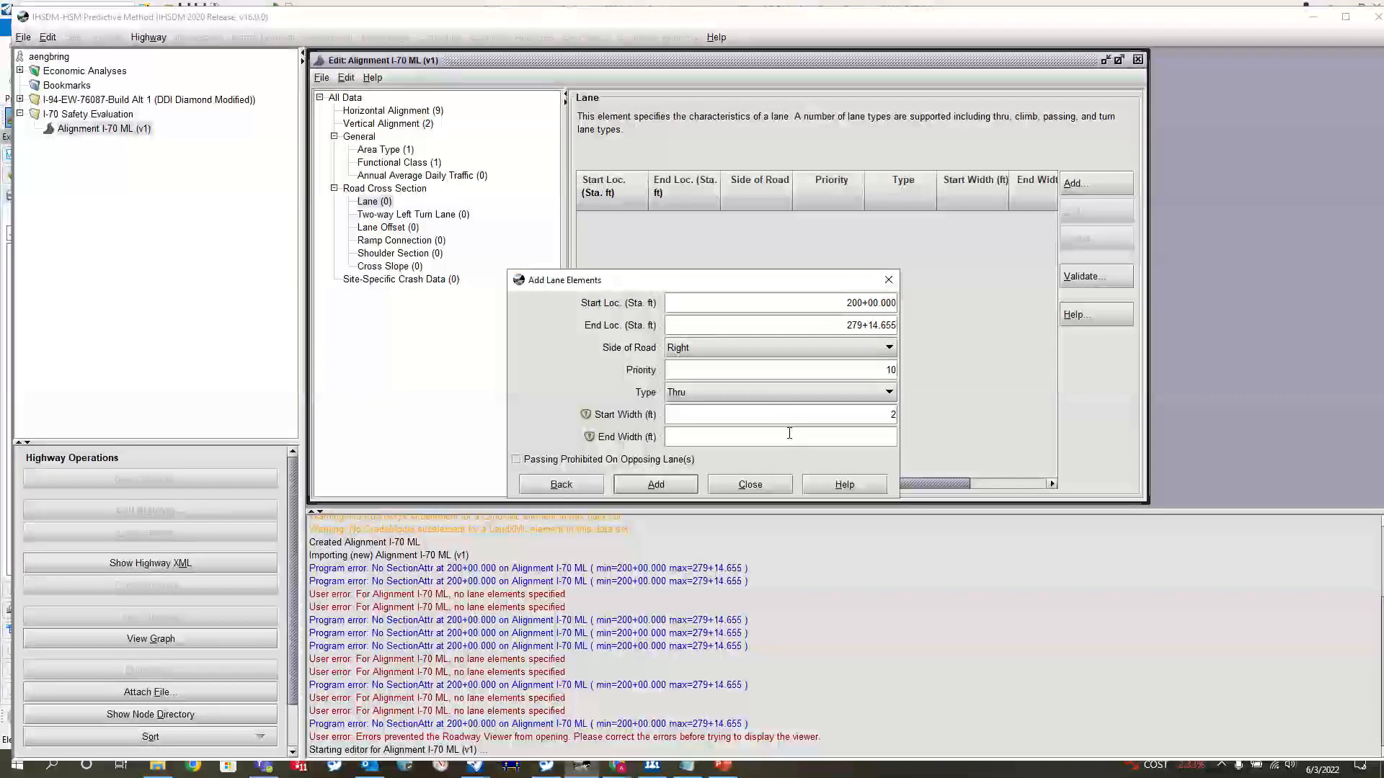
pyautogui.write('12')
pyautogui.click(793, 435)
pyautogui.write('12')
pyautogui.click(658, 483)
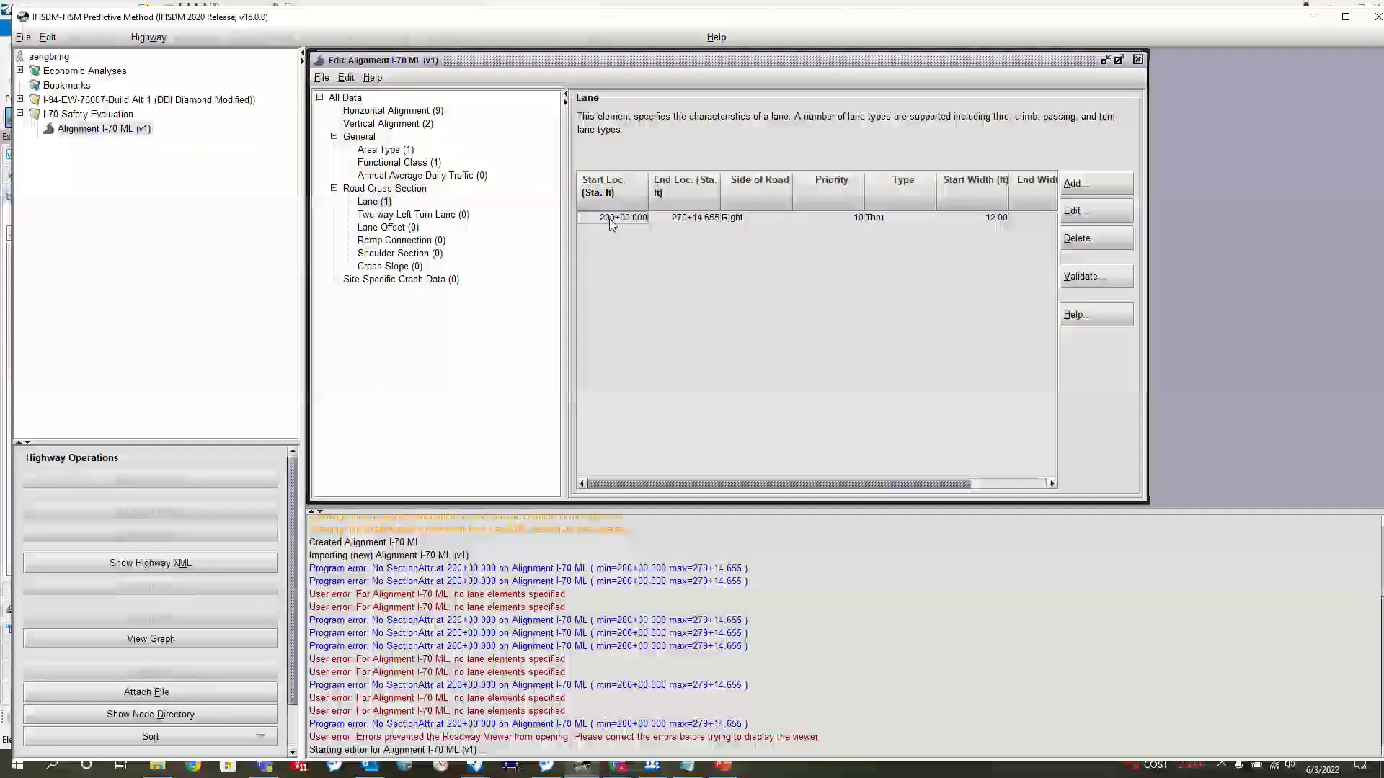
# Duplicate the right-side Thru lane from 200+00.000 to 279+14.655 and set the copy's priority to 20.
pyautogui.hotkey('ctrl', 'v')
pyautogui.doubleClick(858, 232)
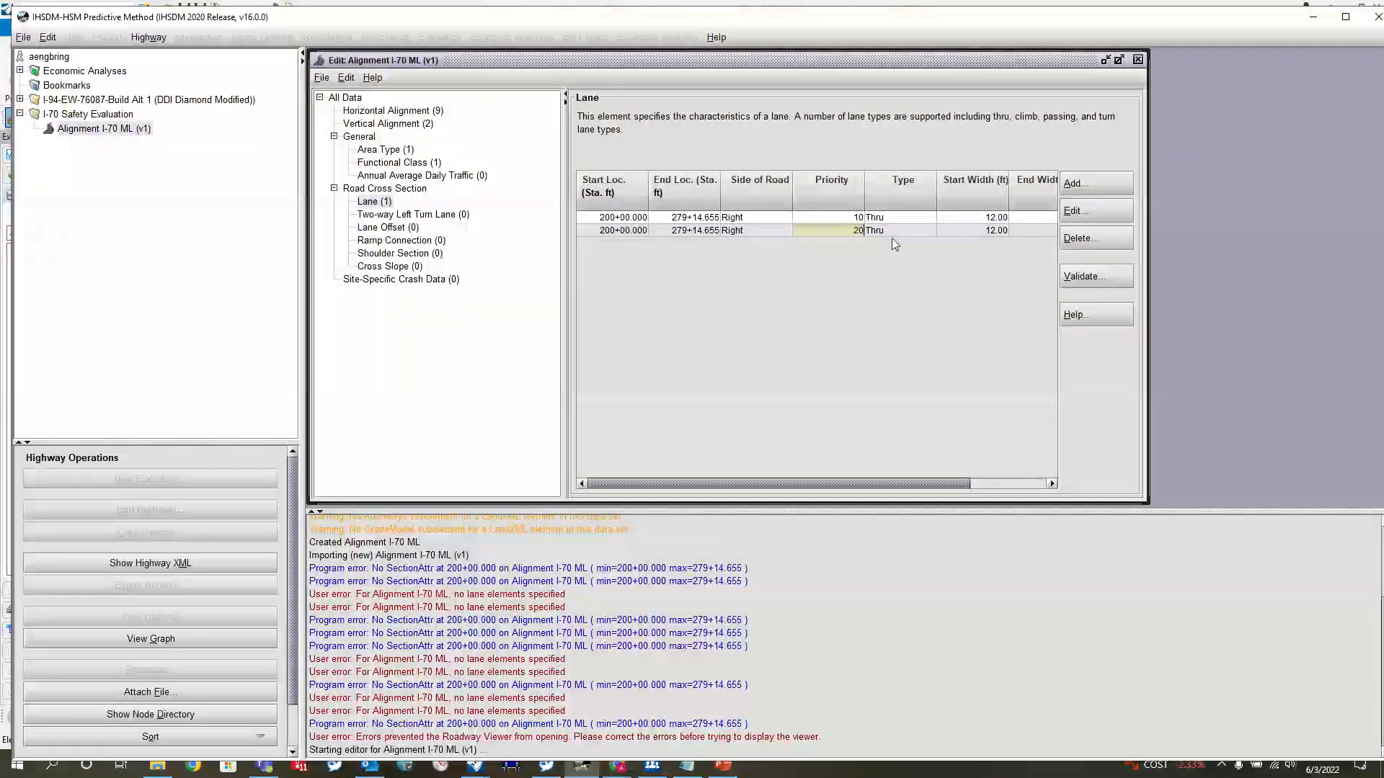
pyautogui.press('BackSpace')
pyautogui.press('BackSpace')
pyautogui.write('20')
pyautogui.press('Return')
# Add a left-side Thru lane from 200+00.000 to 279+14.655 with priority 10 and start and end widths of 12 ft.
pyautogui.click(1121, 188)
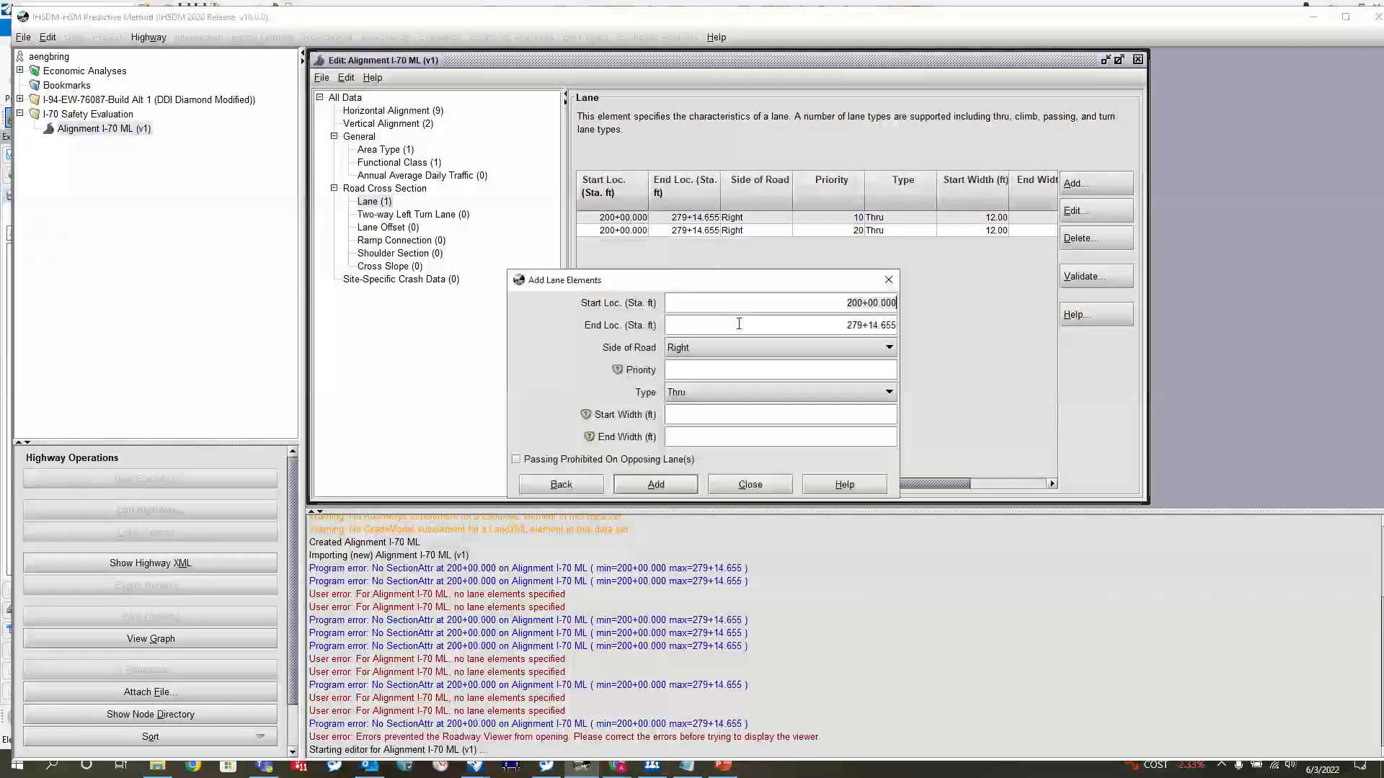
pyautogui.click(767, 347)
pyautogui.click(767, 357)
pyautogui.click(766, 348)
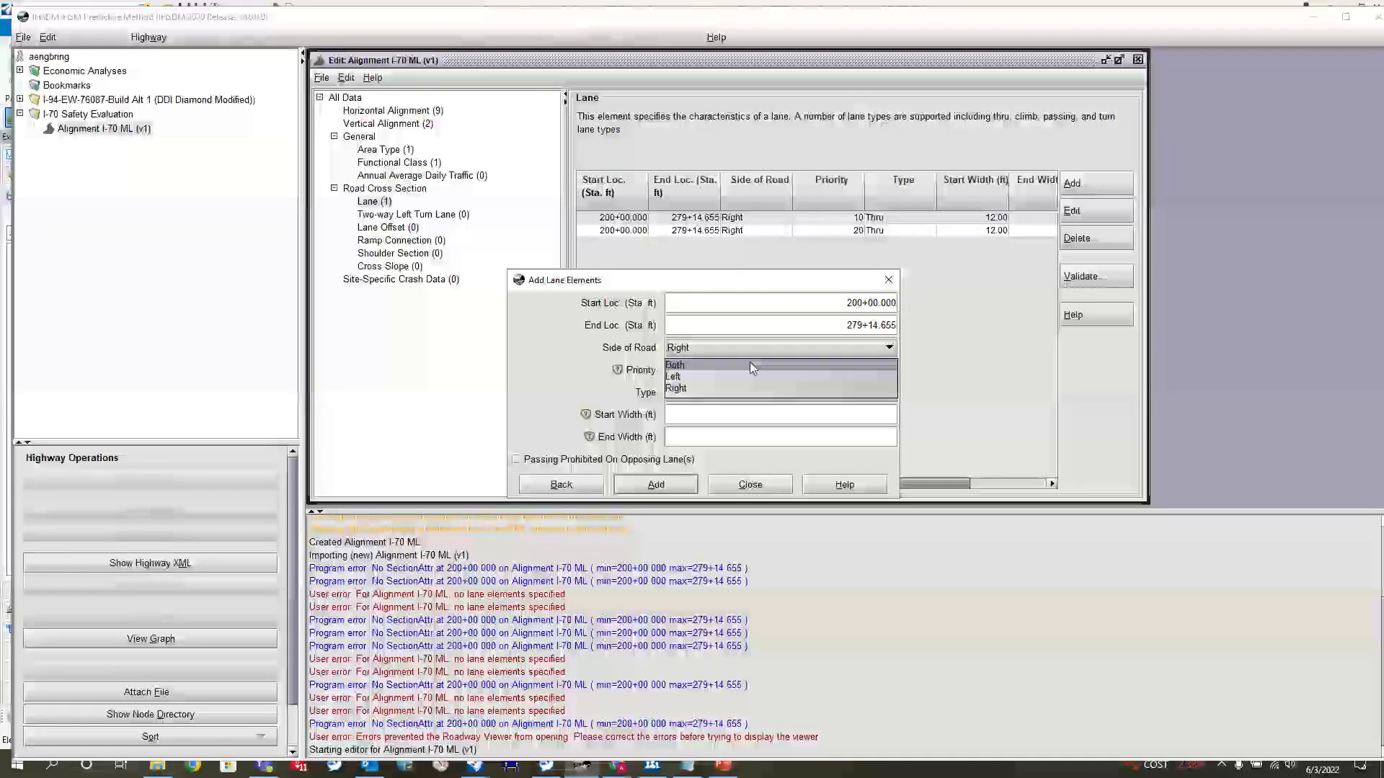
pyautogui.click(760, 370)
pyautogui.click(761, 372)
pyautogui.write('10')
pyautogui.click(776, 412)
pyautogui.write('12')
pyautogui.click(786, 435)
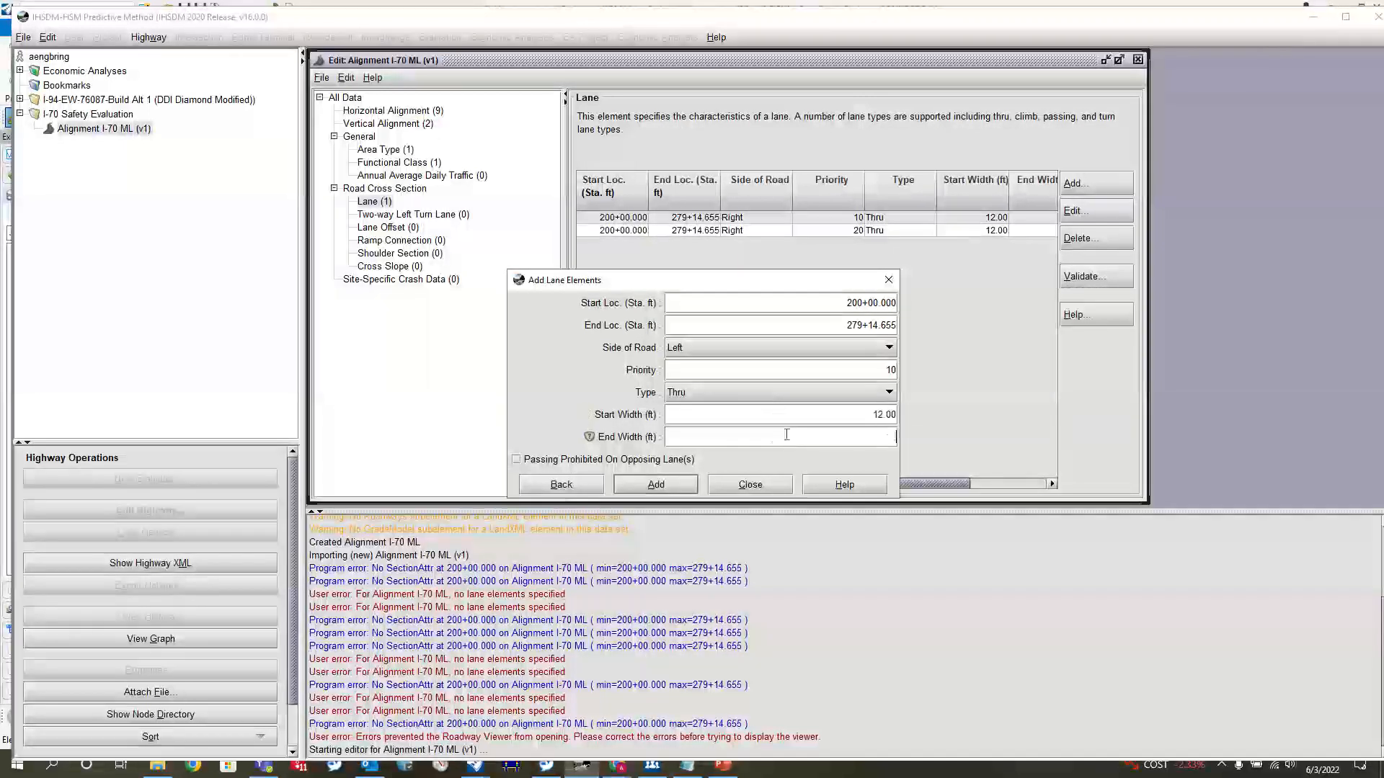
pyautogui.click(673, 484)
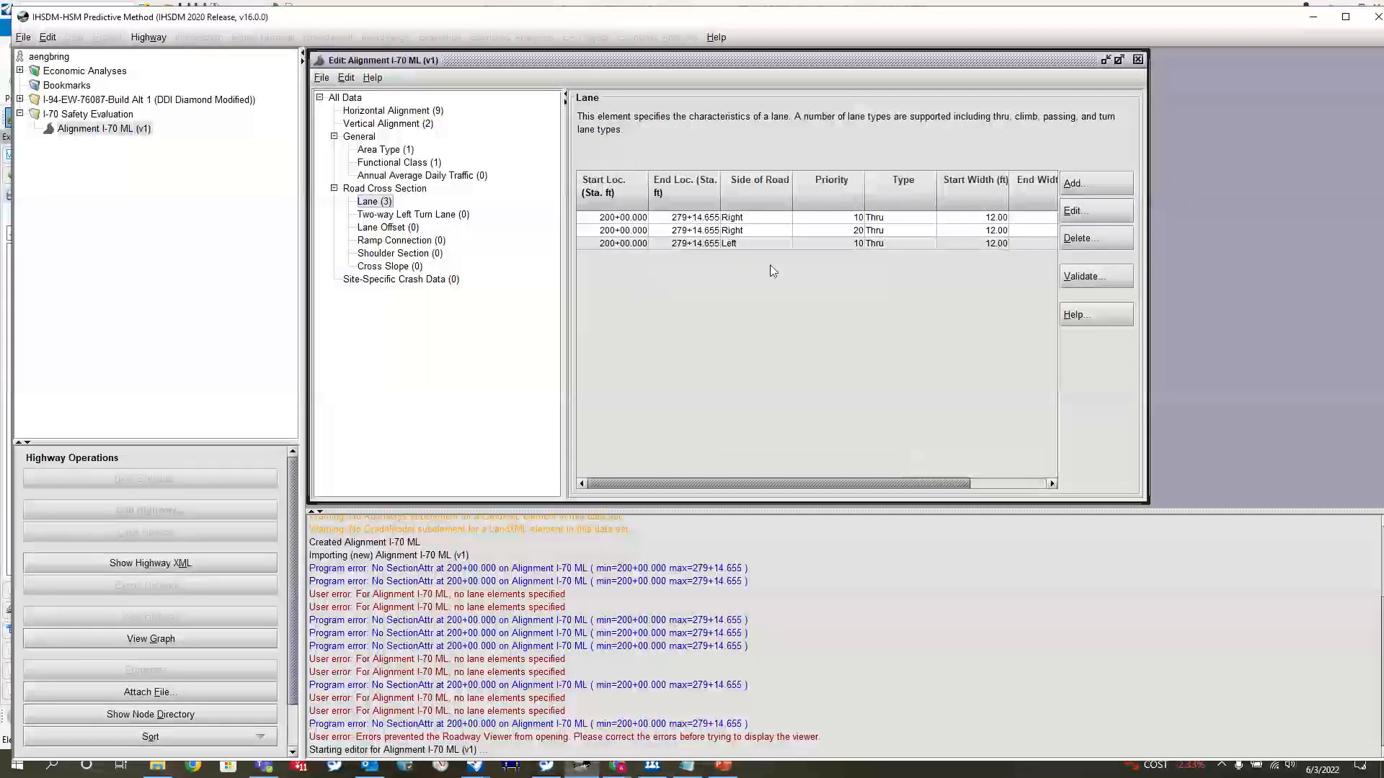
# Duplicate the left-side Thru lane twice and set the copies' priorities to 20 and 30.
pyautogui.click(598, 246)
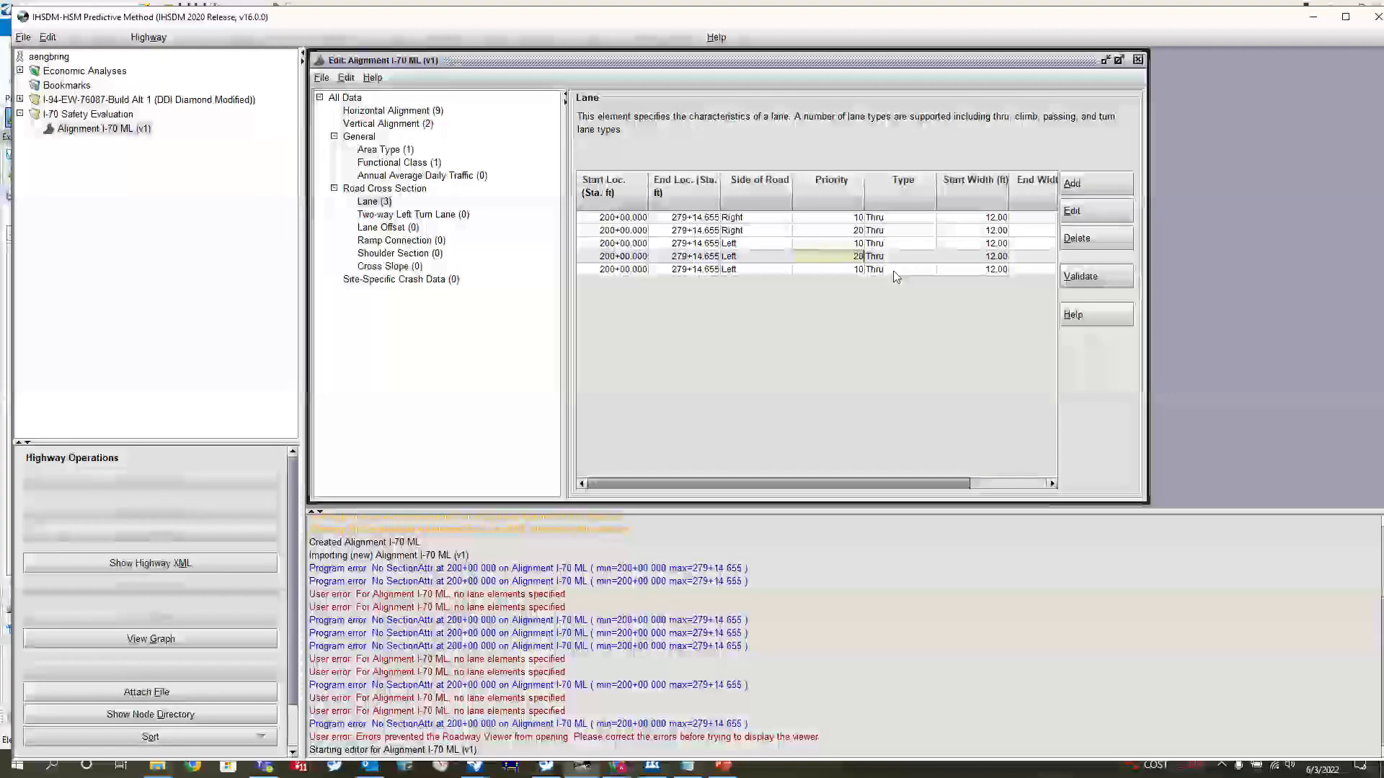
pyautogui.doubleClick(847, 266)
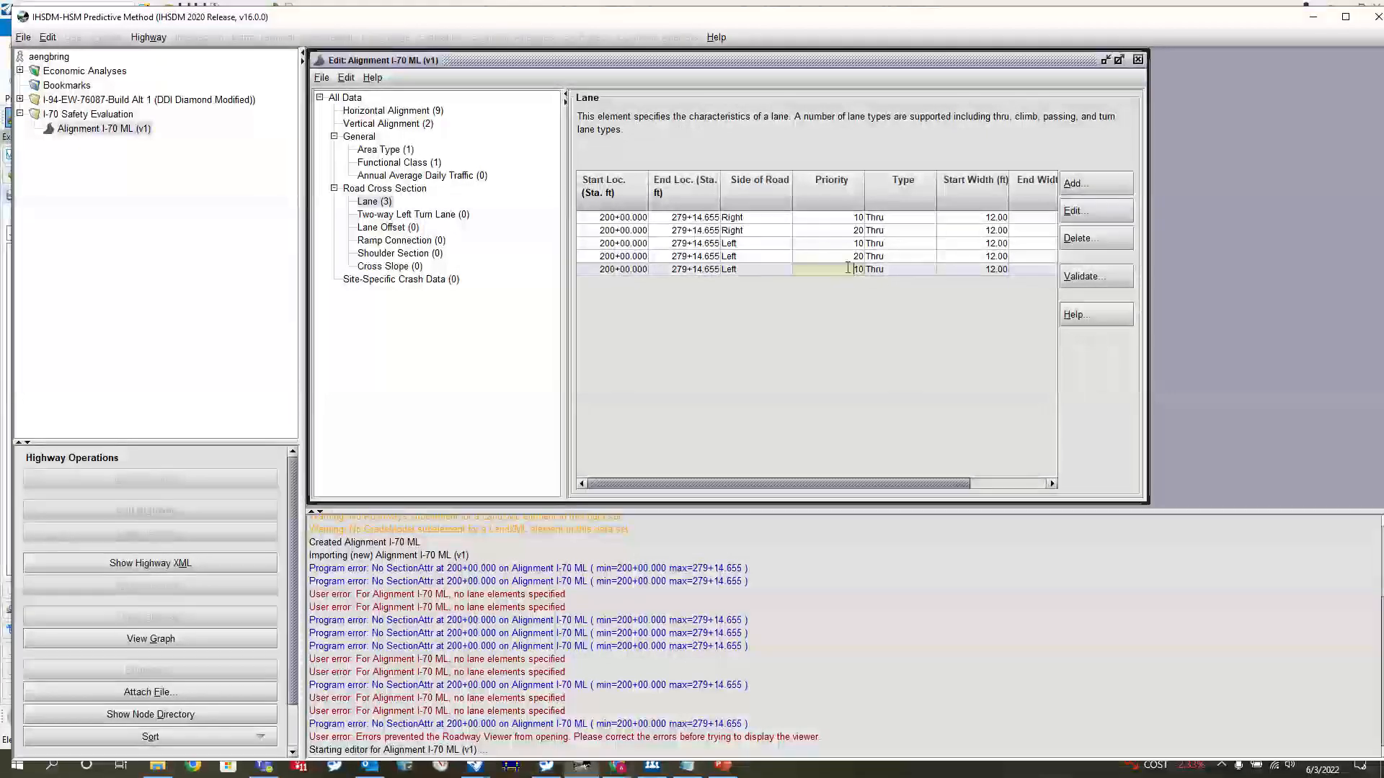
pyautogui.press('BackSpace')
pyautogui.press('BackSpace')
pyautogui.write('30')
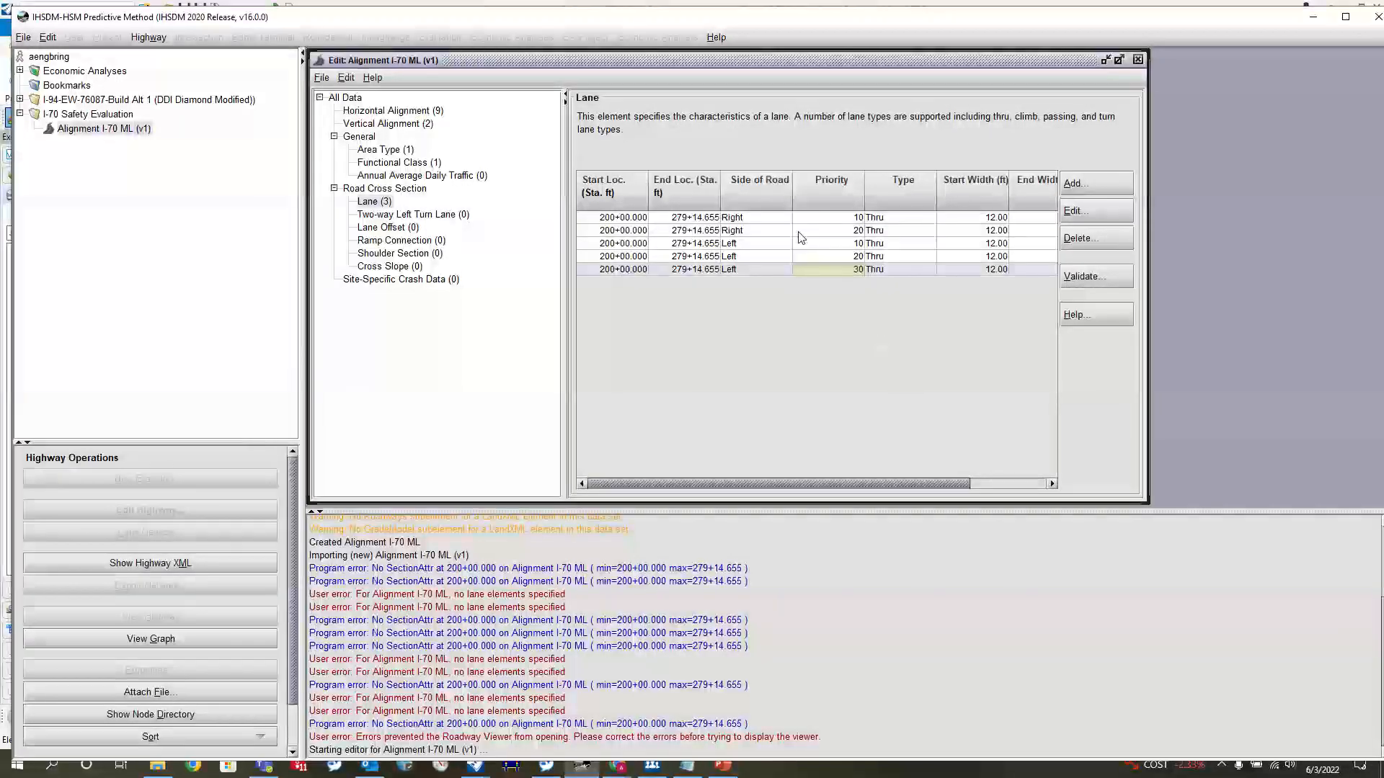
# Review the lane rows, save the data to the same version of the I-70 ML alignment and close its editor.
pyautogui.moveTo(825, 189)
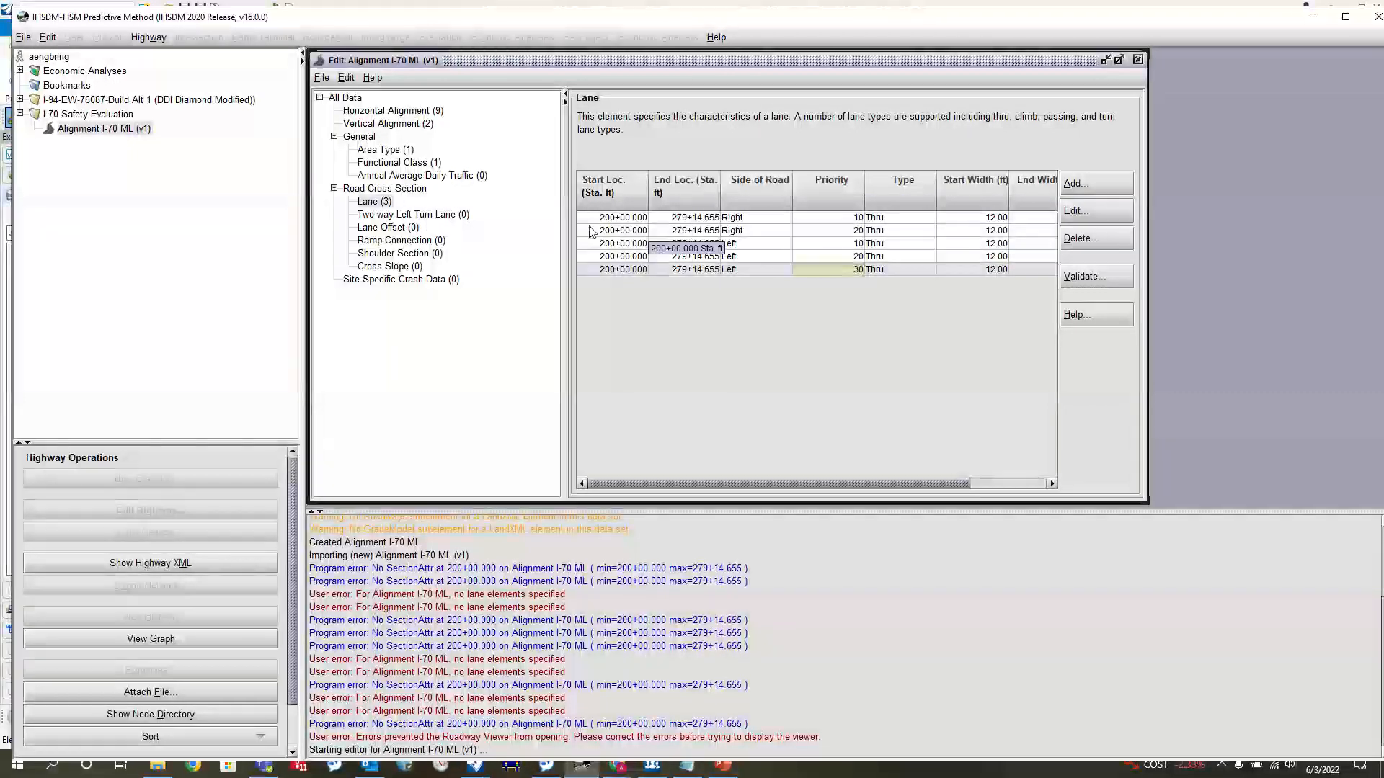
pyautogui.moveTo(611, 217); pyautogui.dragTo(609, 230)
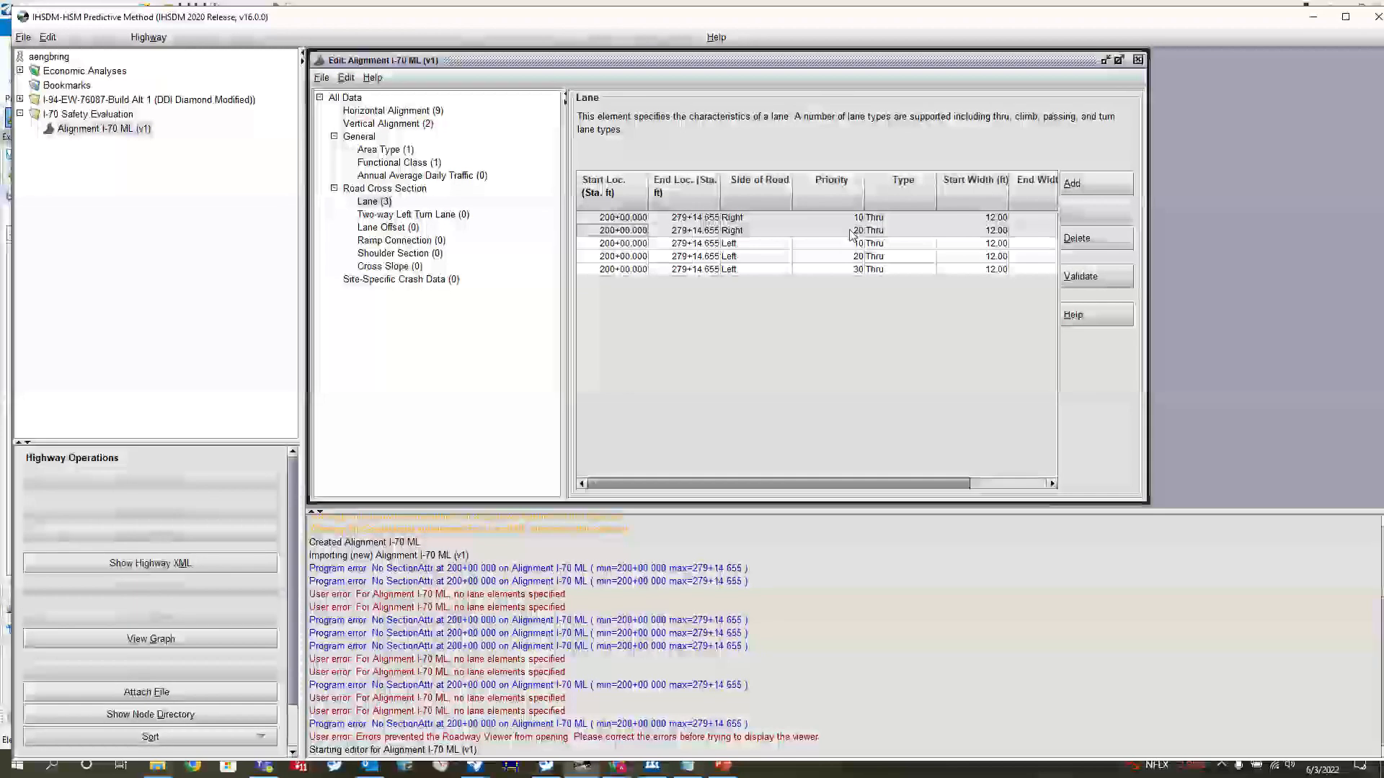
pyautogui.click(322, 77)
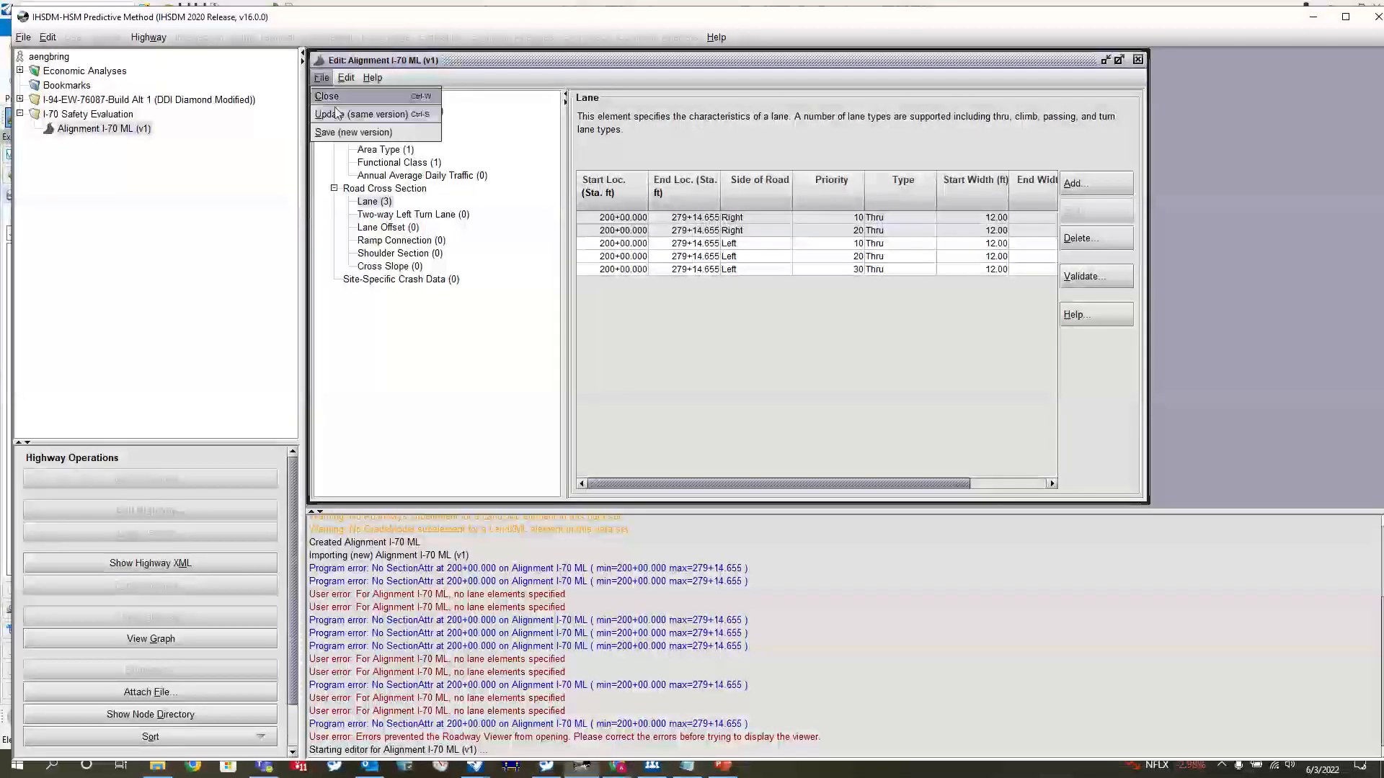
pyautogui.click(344, 96)
pyautogui.click(1137, 59)
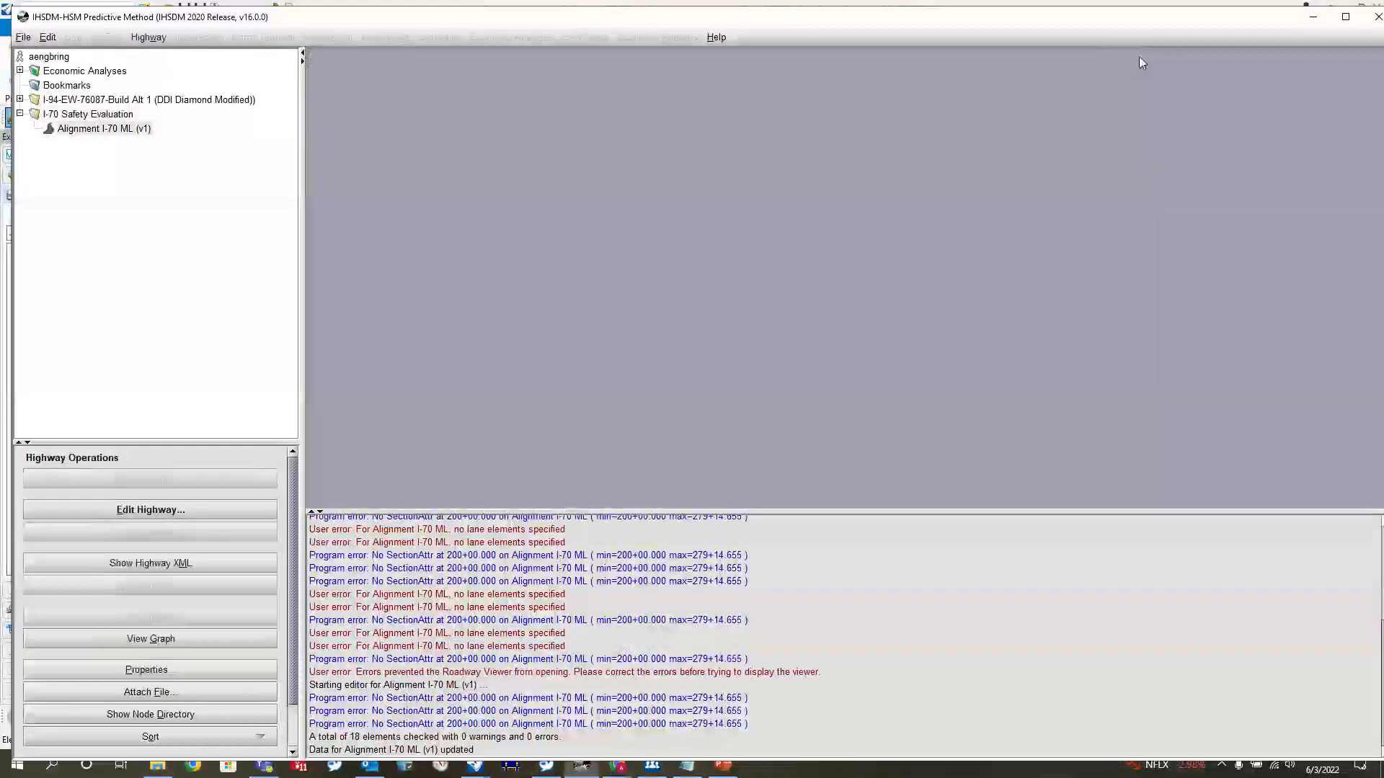
# Restart IHSDM and dismiss its welcome window and the Workflow Wizard.
pyautogui.click(111, 116)
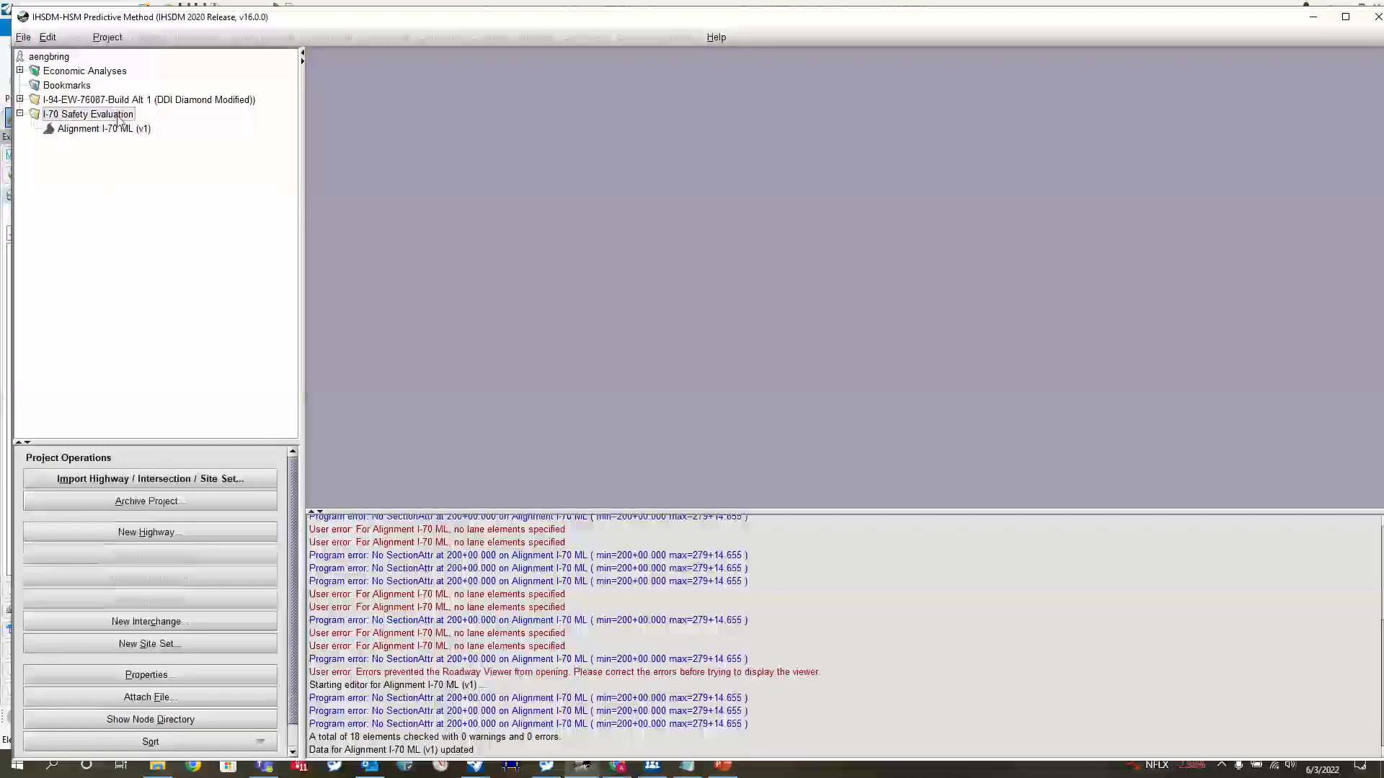
pyautogui.click(114, 129)
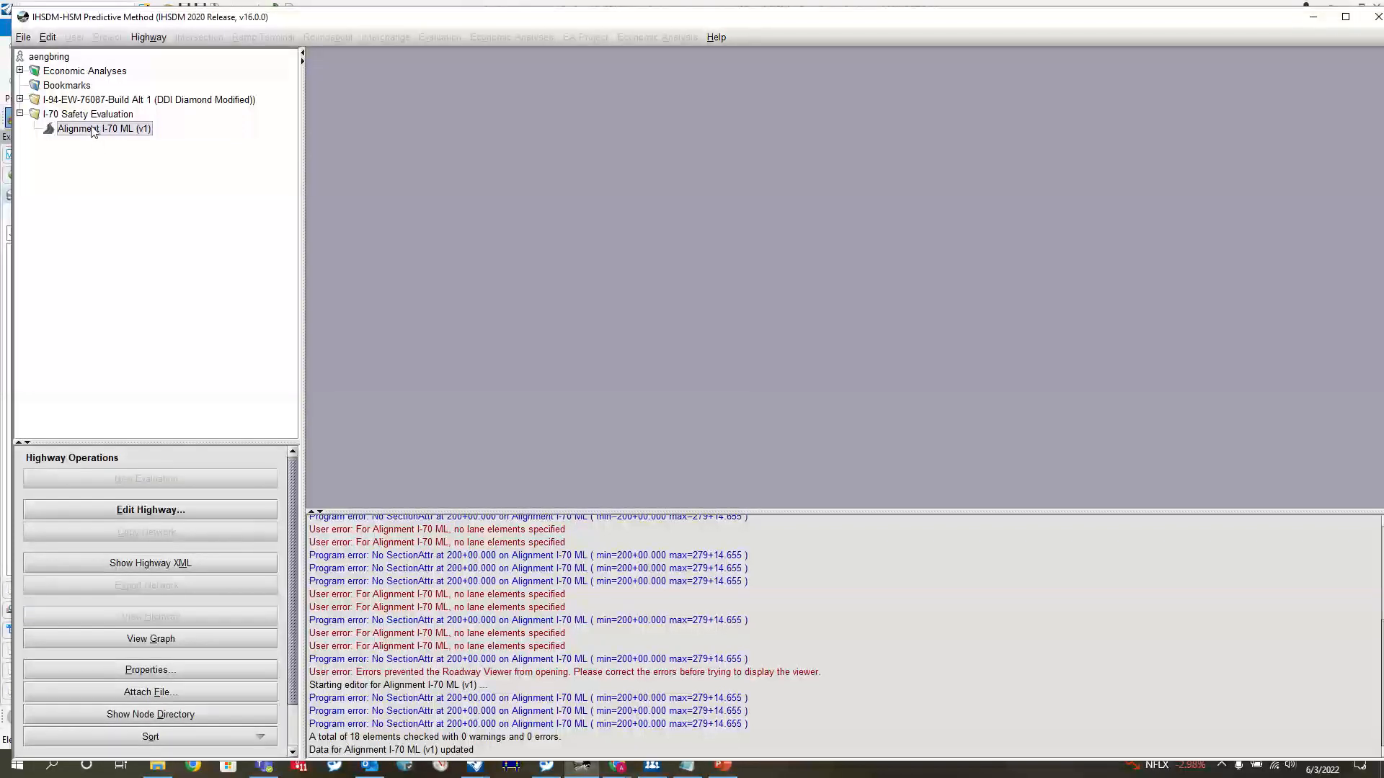
pyautogui.click(1377, 15)
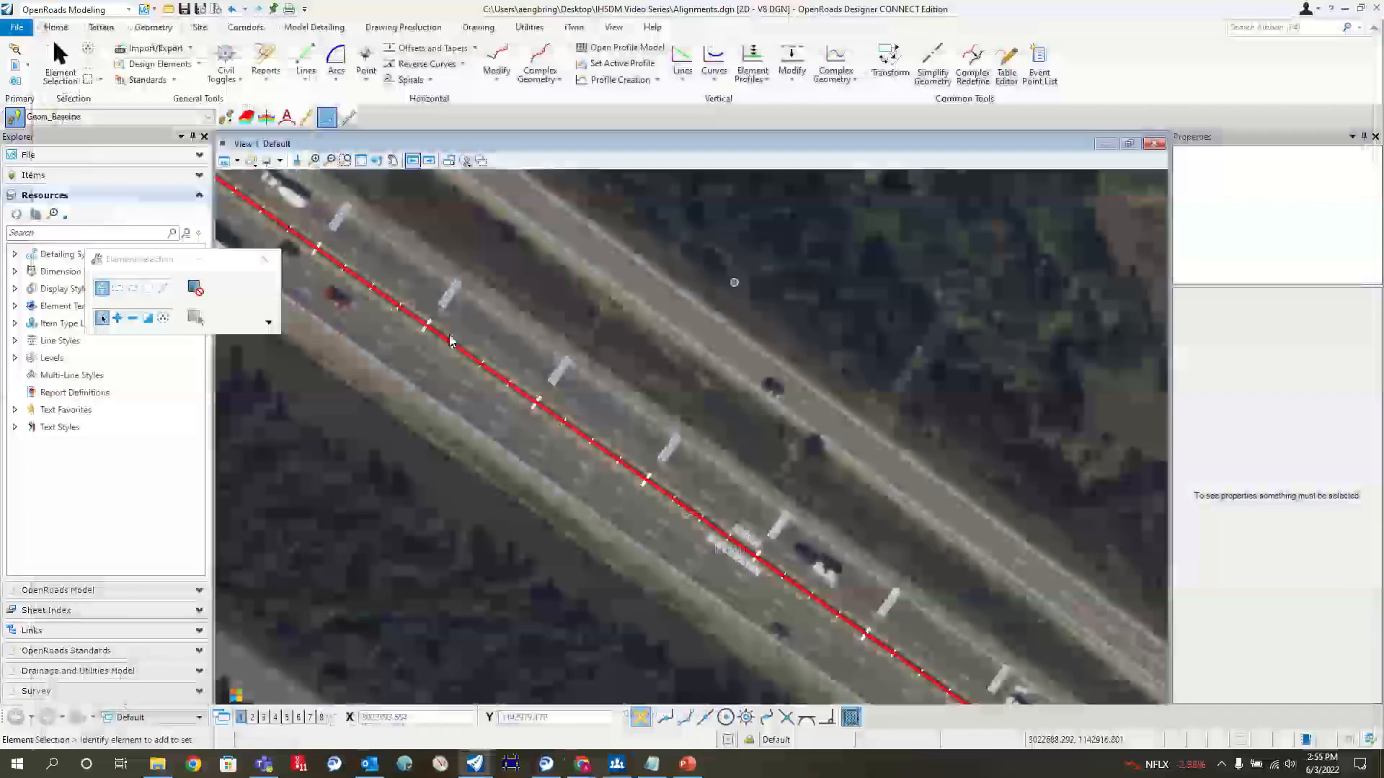
pyautogui.click(1345, 9)
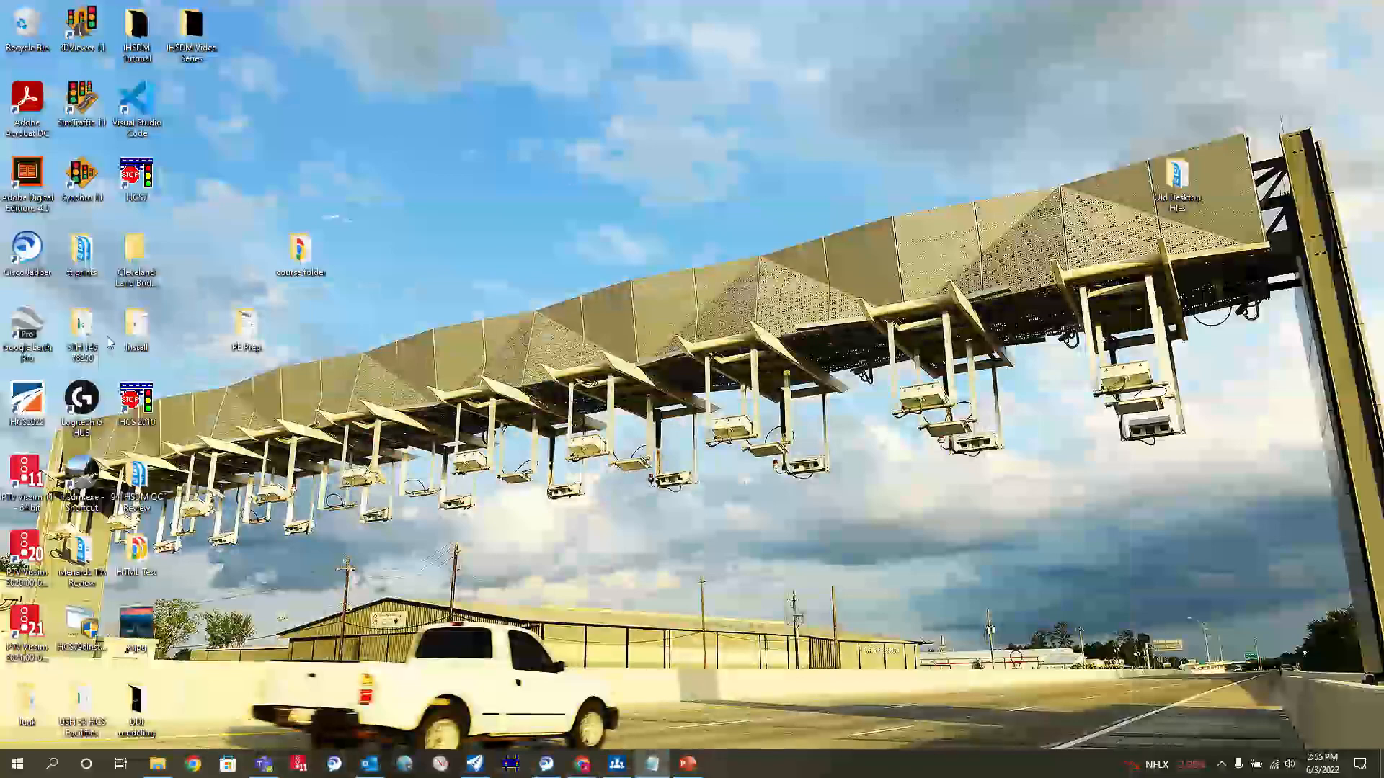
pyautogui.doubleClick(81, 482)
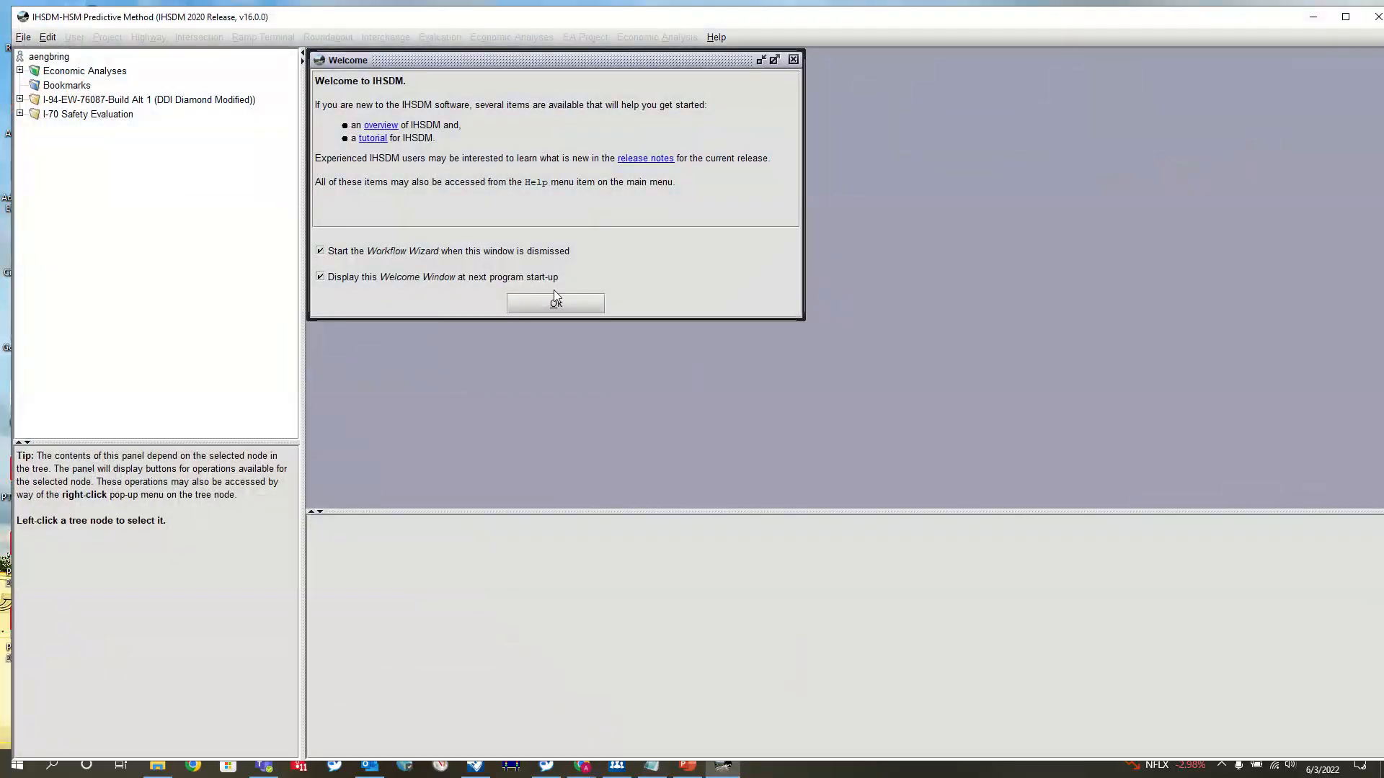
pyautogui.click(556, 299)
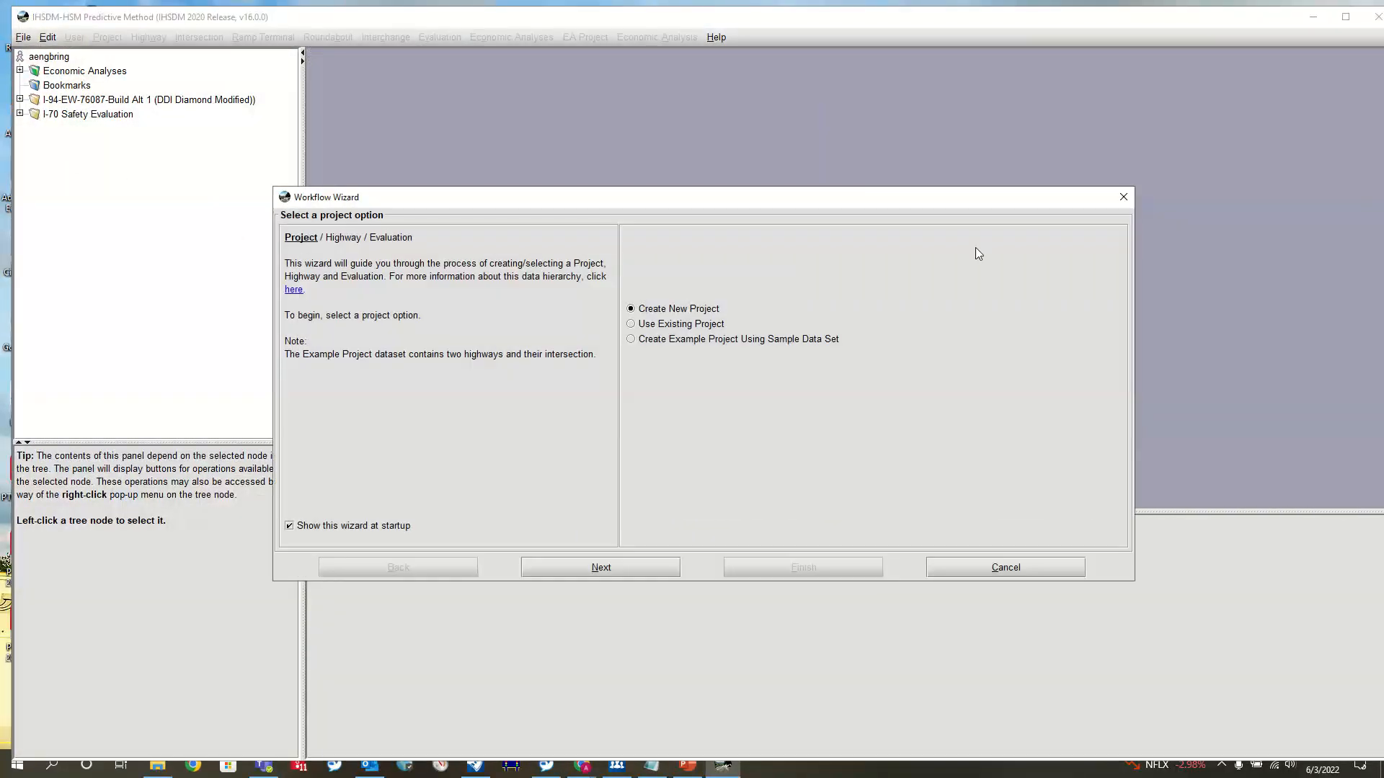
pyautogui.click(989, 566)
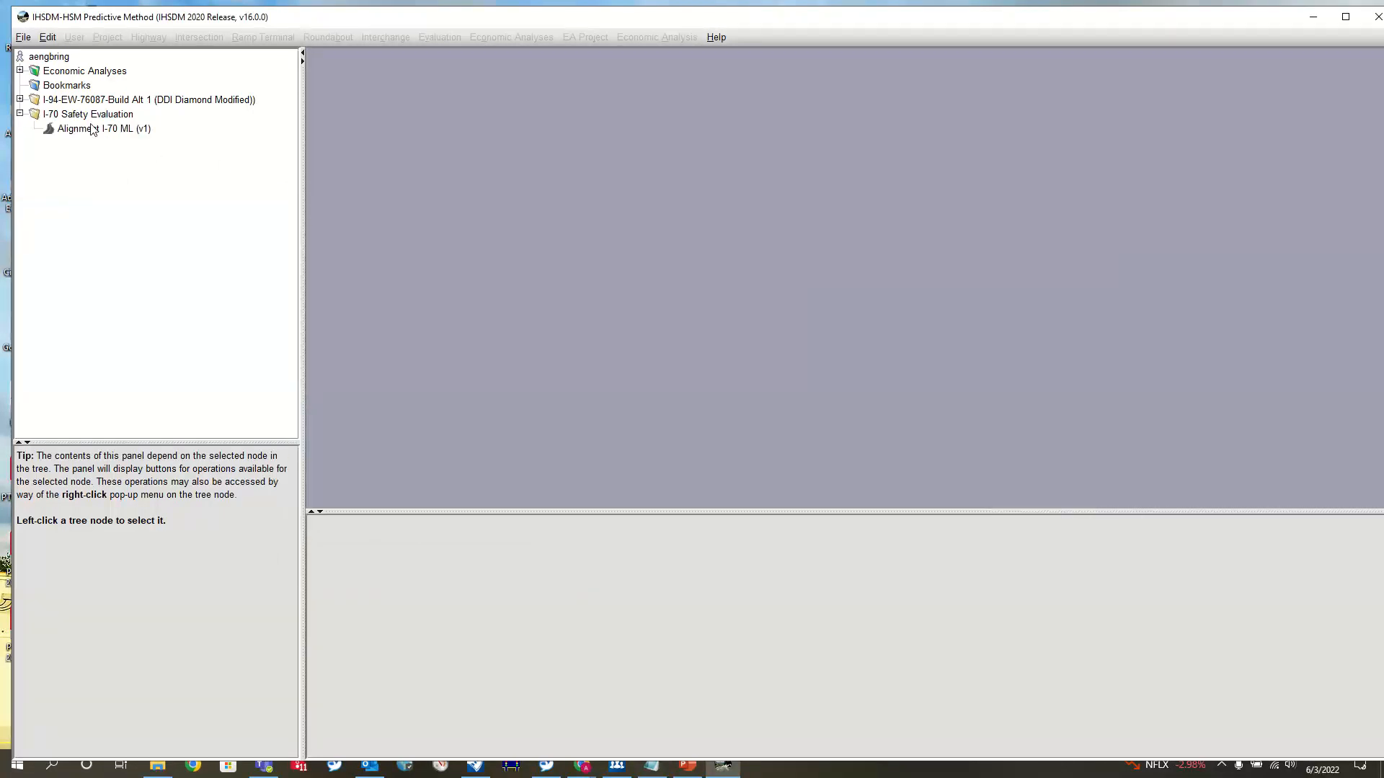
# Open the highway viewer for Alignment I-70 ML (v1) in plan view and reposition its window.
pyautogui.click(92, 130)
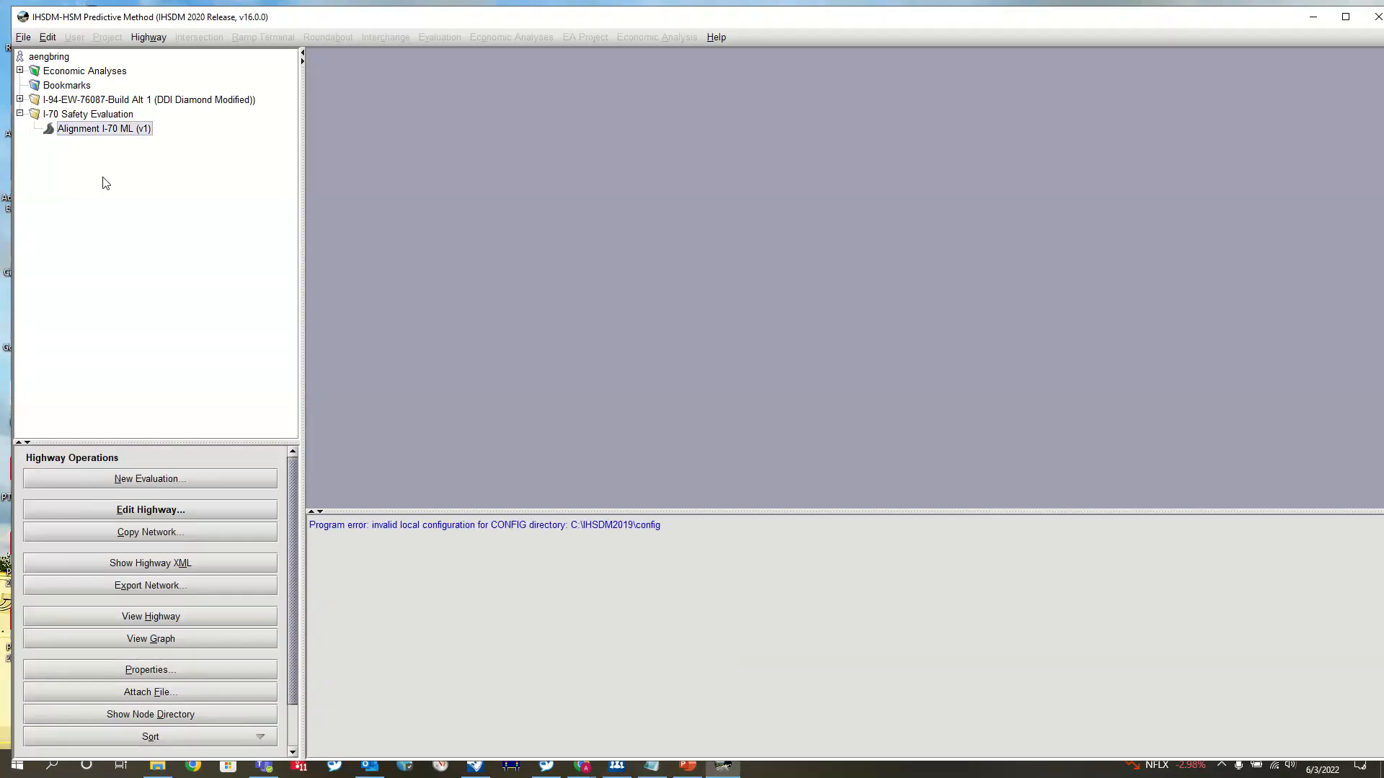
pyautogui.click(152, 509)
pyautogui.click(1138, 61)
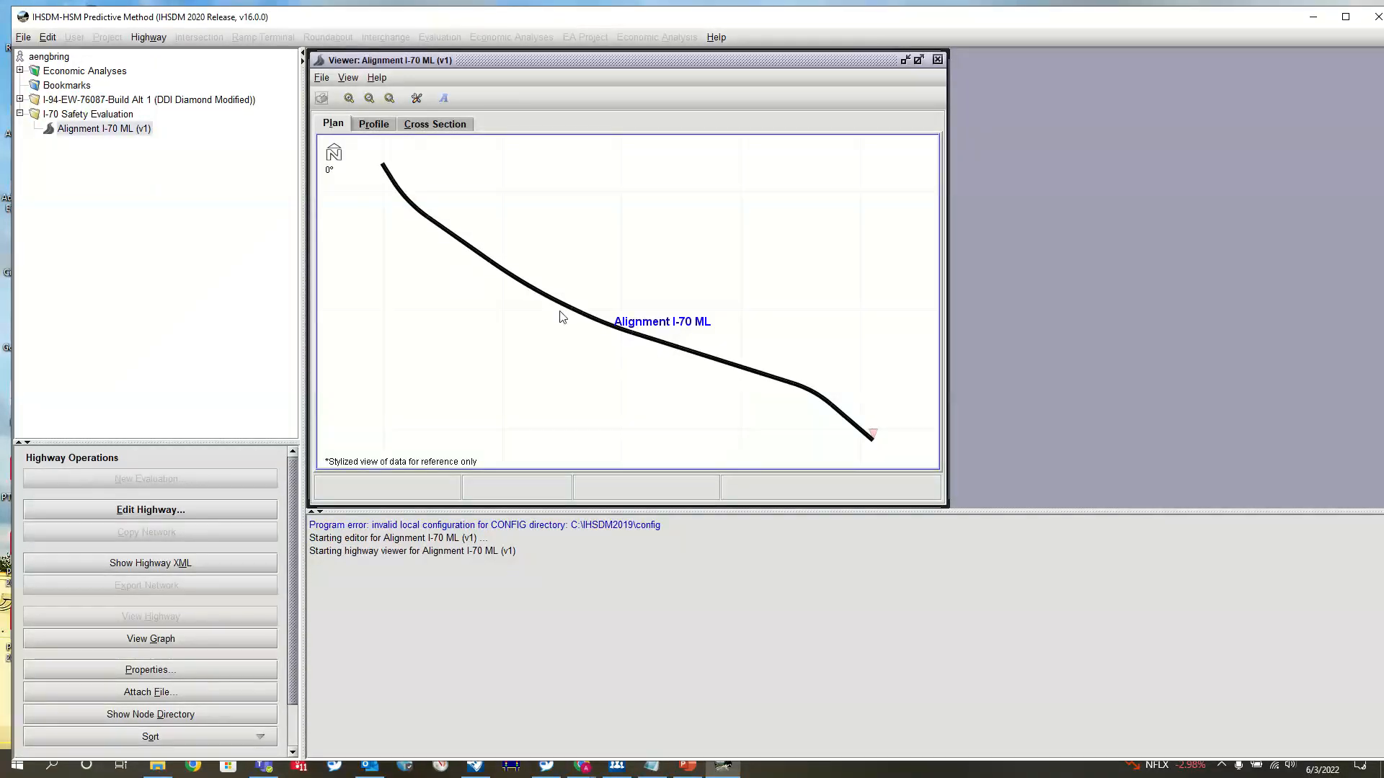
pyautogui.scroll(-2, 582, 327)
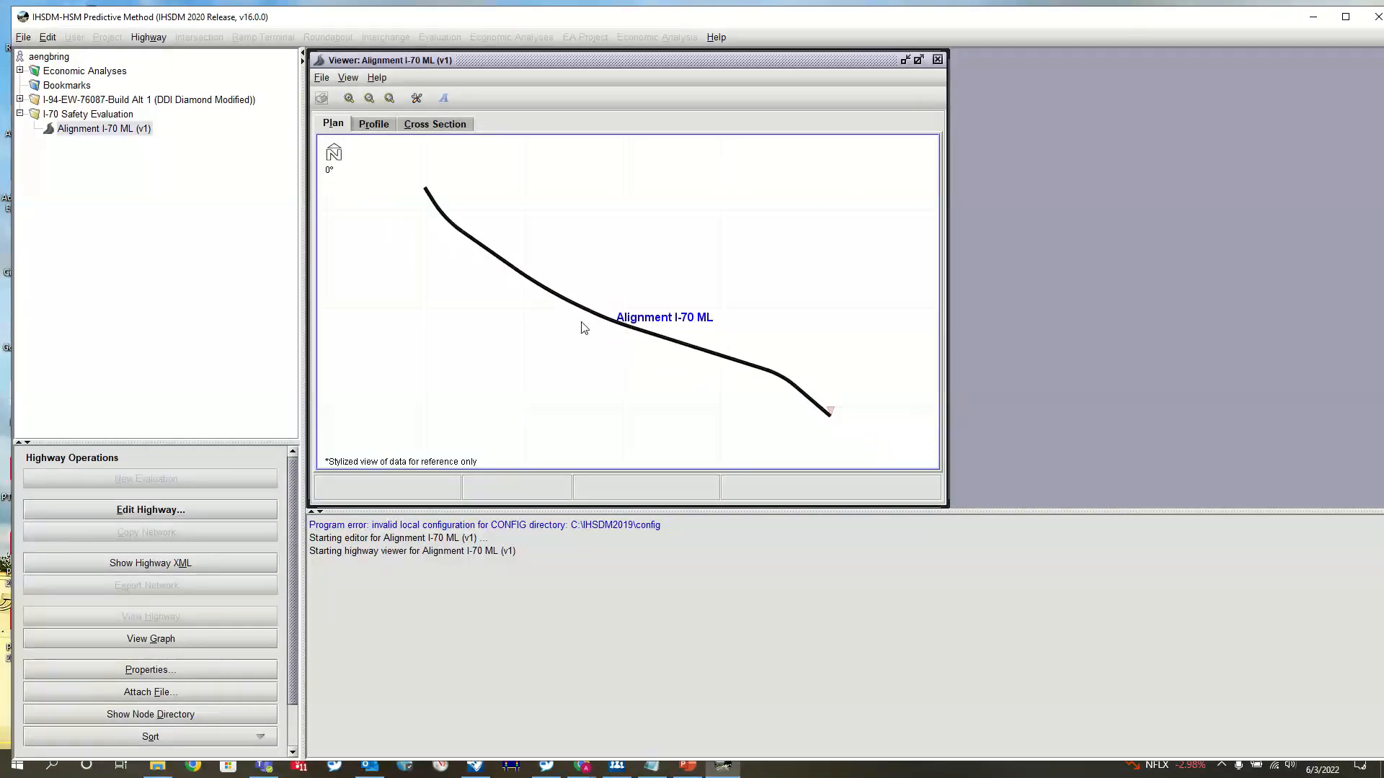
pyautogui.moveTo(769, 64); pyautogui.dragTo(941, 72)
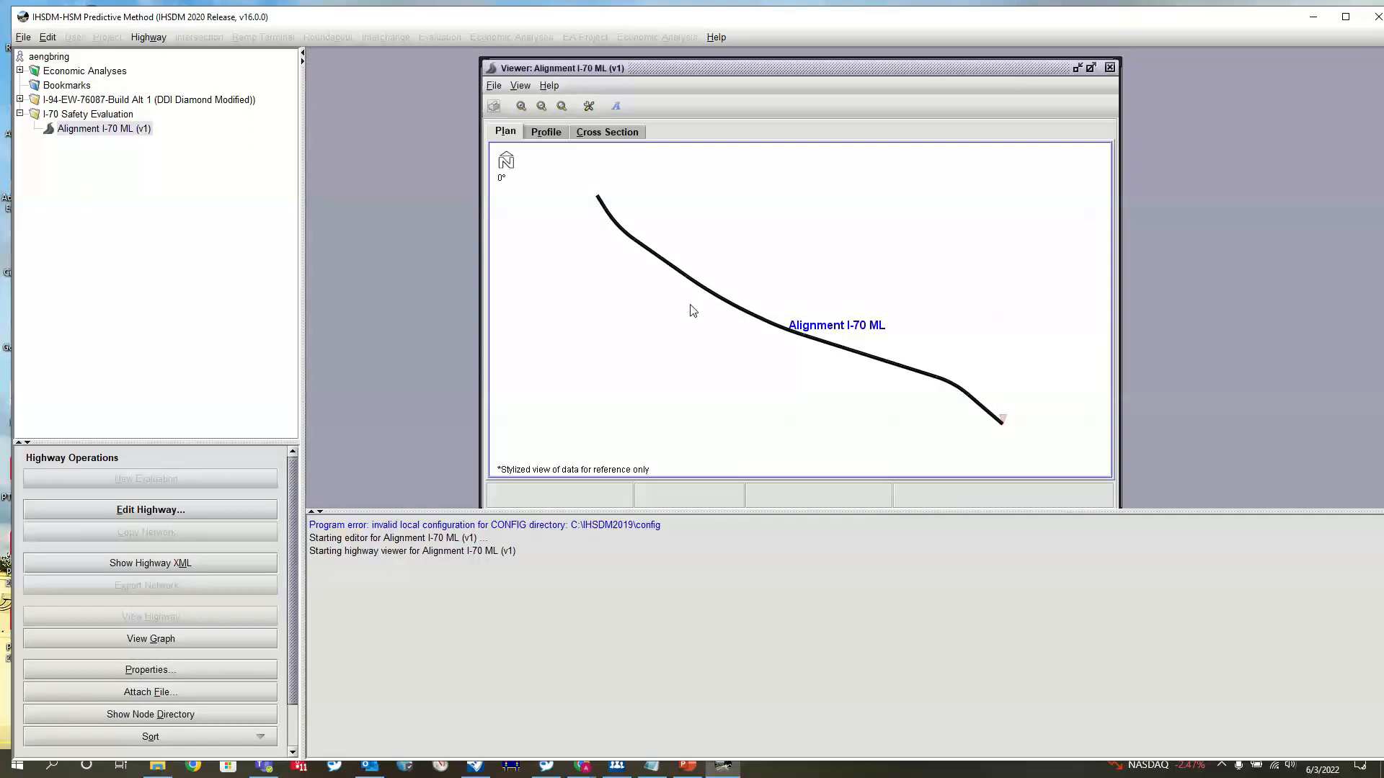
# Examine the lane striping on both sides of the I-70 ML centerline and the alignment's overall shape in plan.
pyautogui.scroll(5, 735, 318)
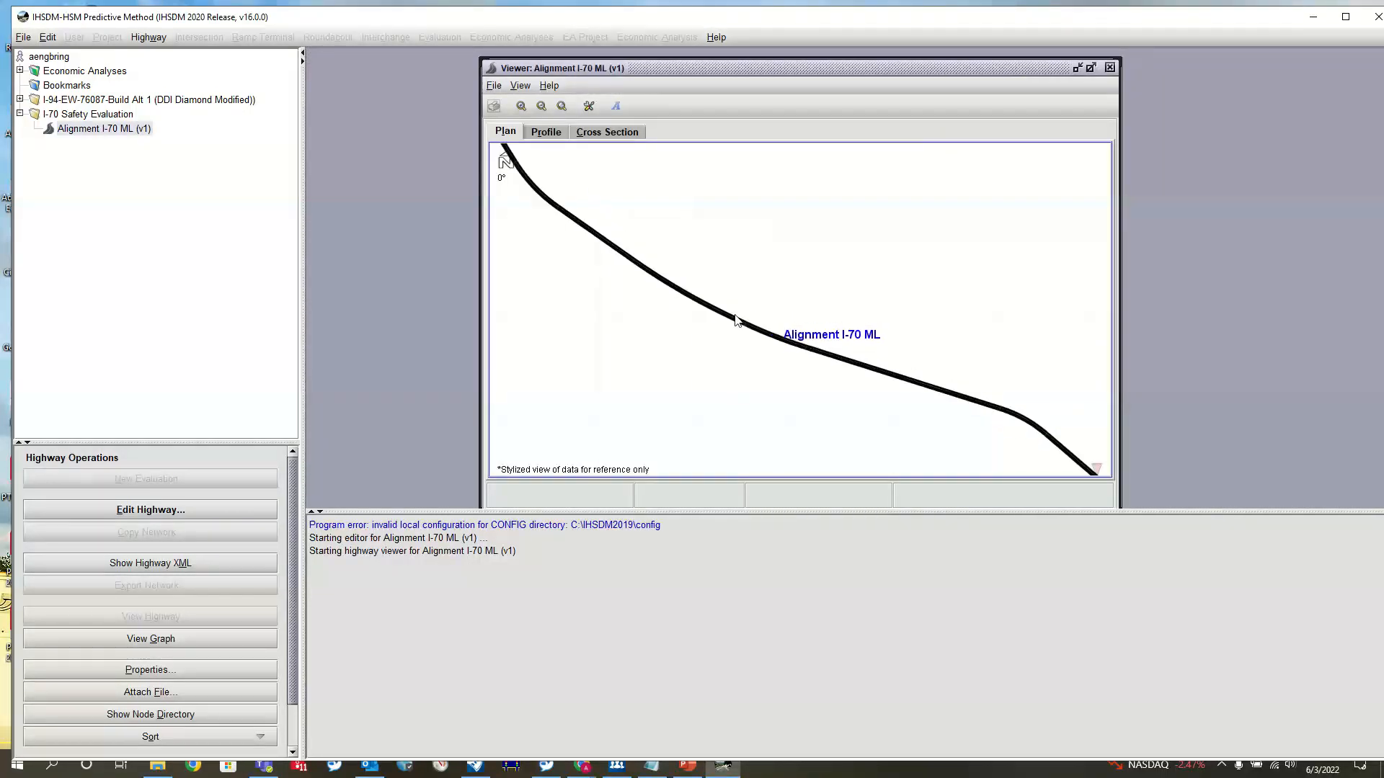
pyautogui.scroll(4, 825, 274)
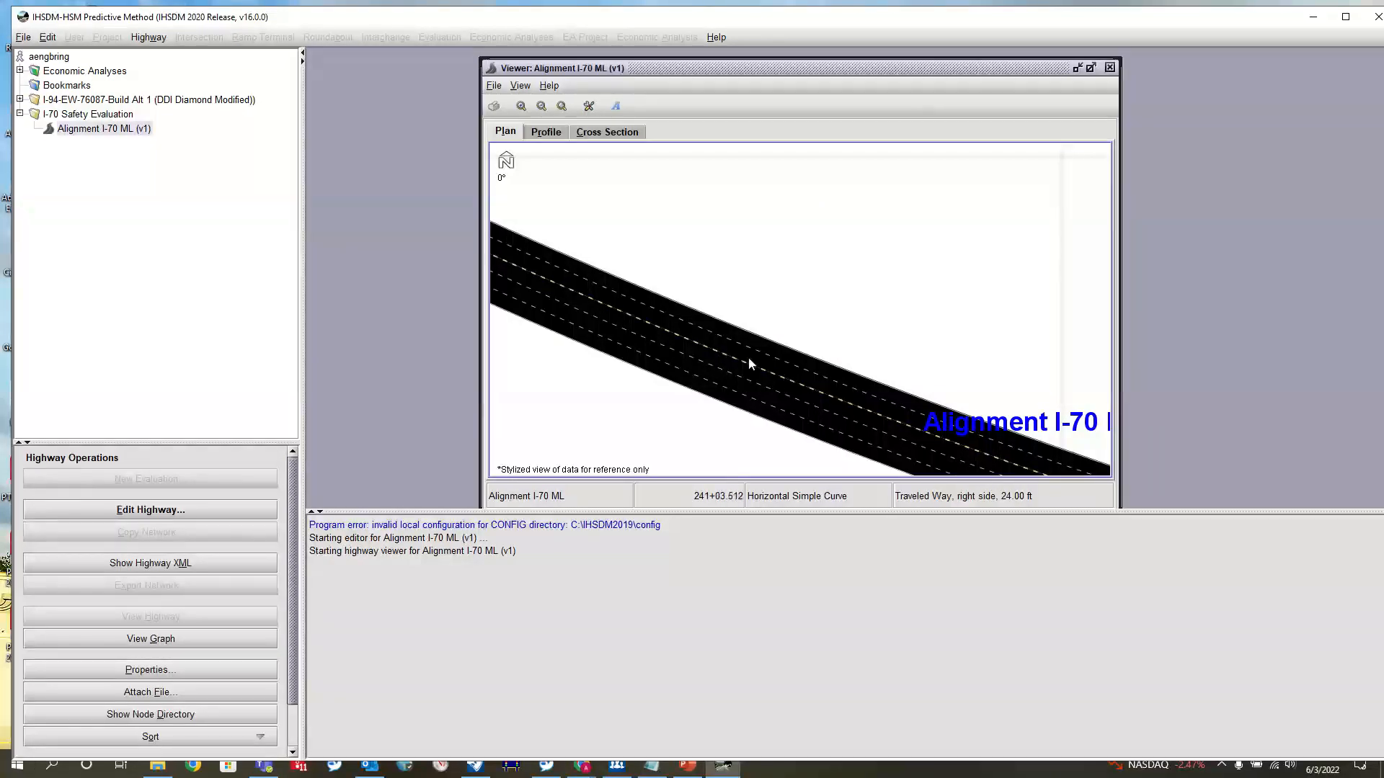
pyautogui.scroll(1, 706, 350)
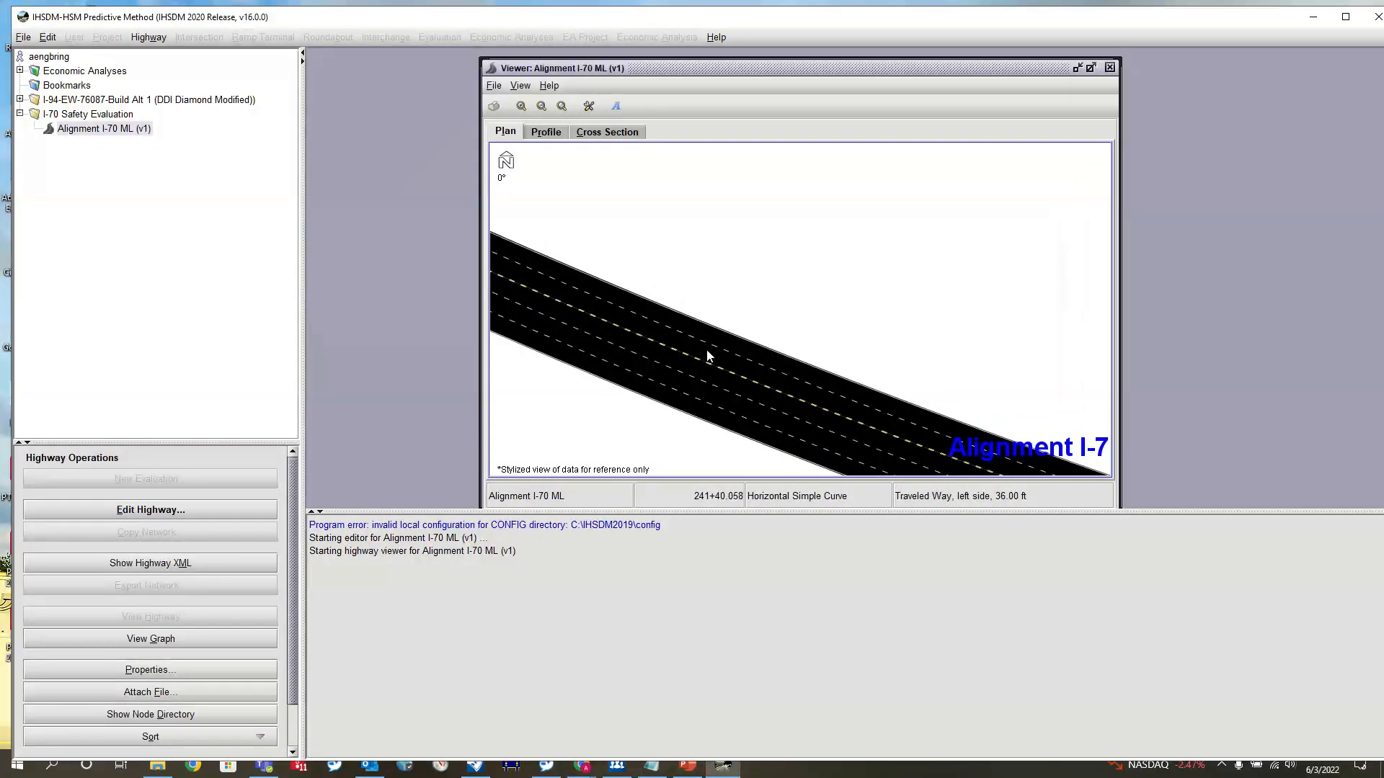
pyautogui.moveTo(773, 278); pyautogui.dragTo(816, 207)
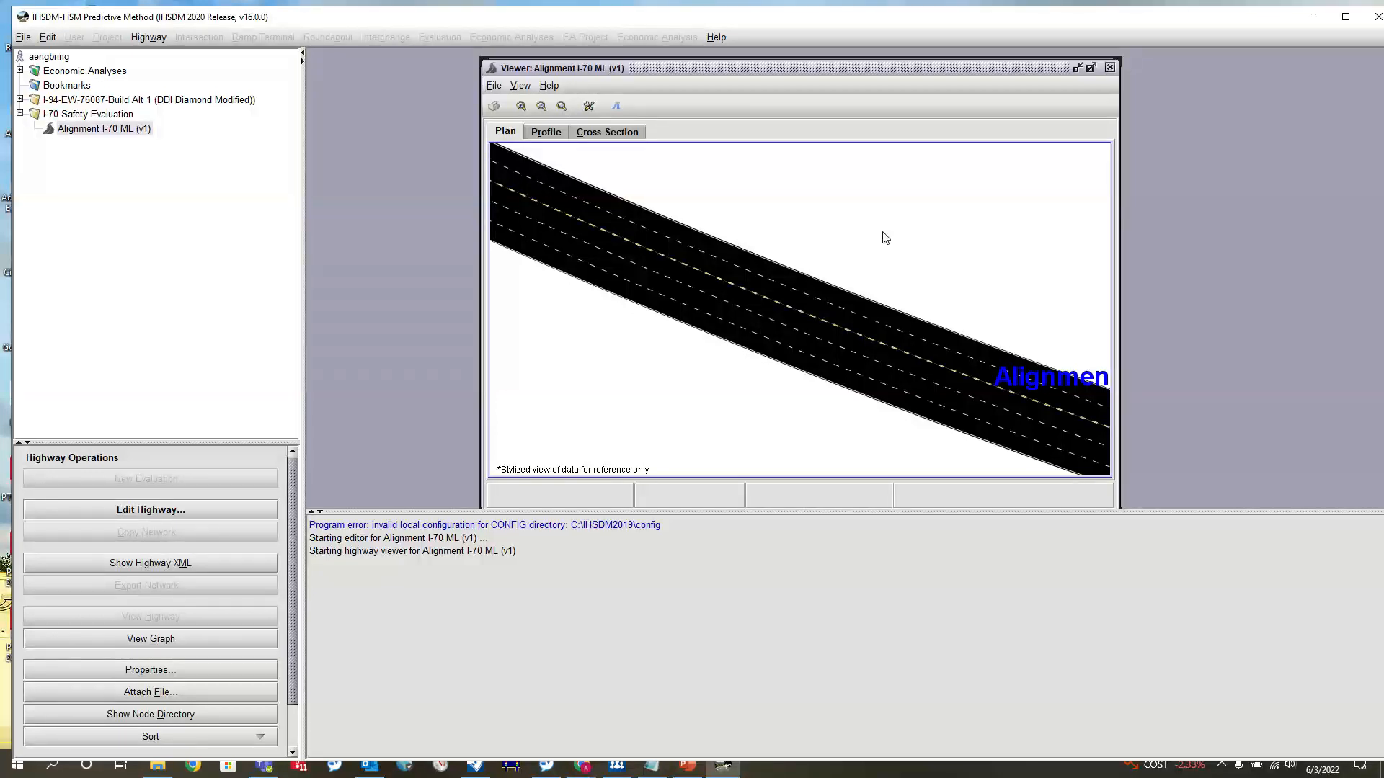
pyautogui.scroll(-5, 885, 238)
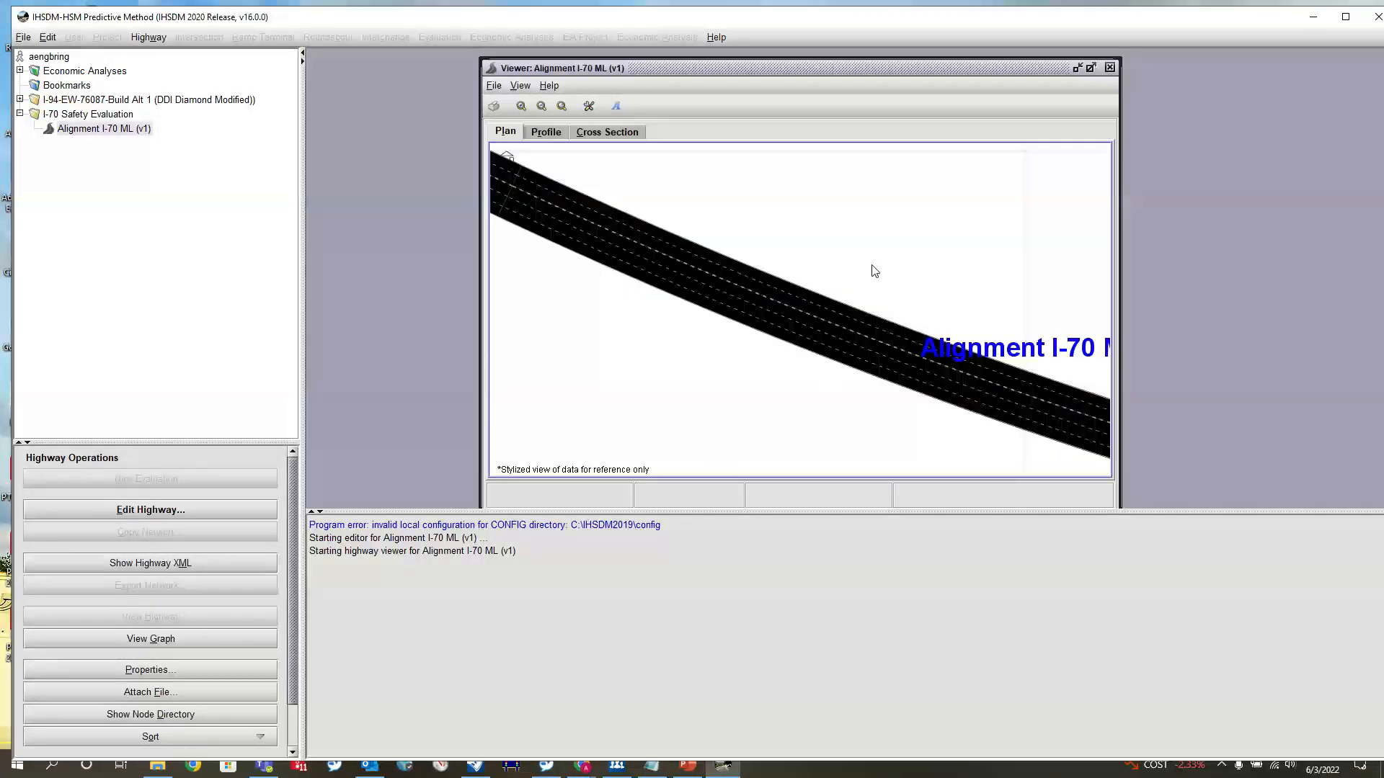
pyautogui.scroll(-2, 753, 309)
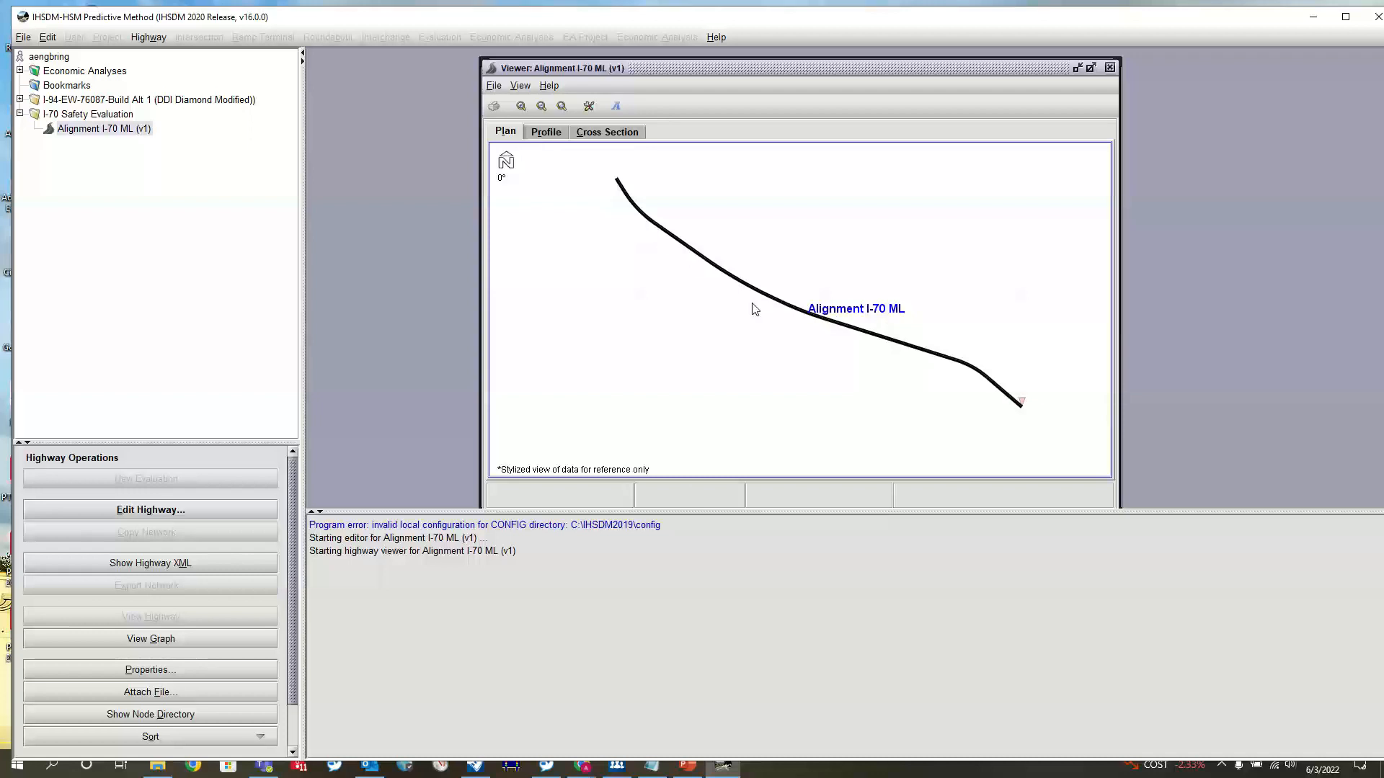
pyautogui.scroll(3, 1015, 413)
pyautogui.scroll(4, 902, 374)
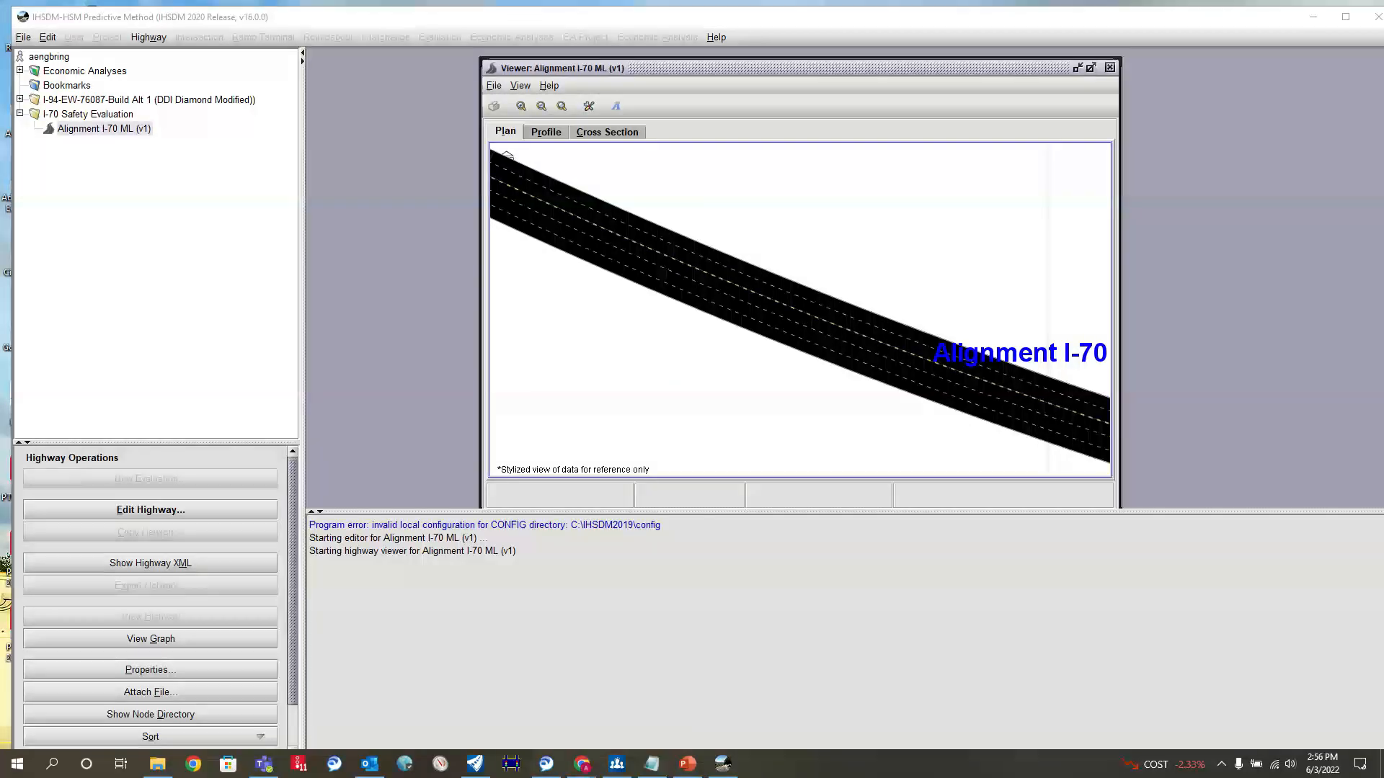
pyautogui.scroll(-3, 707, 392)
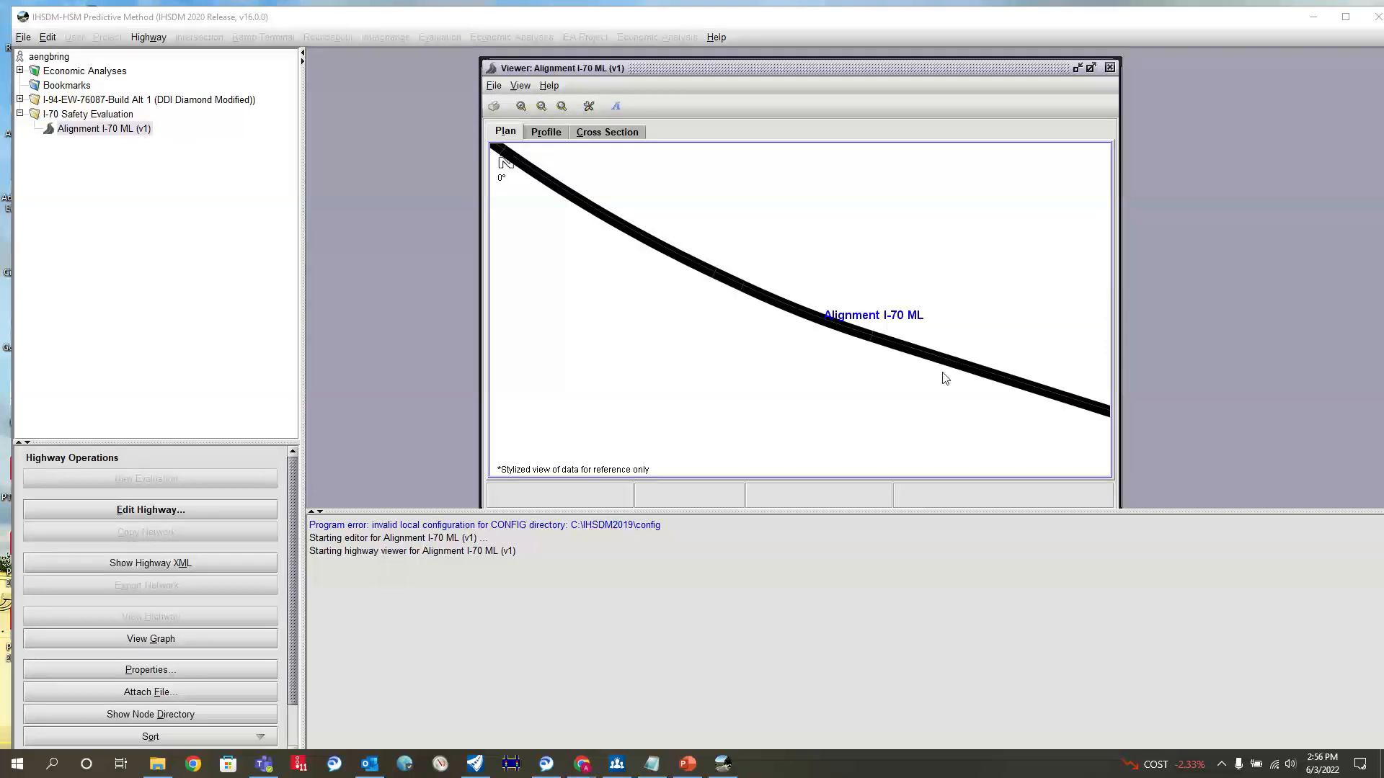
pyautogui.scroll(-2, 945, 378)
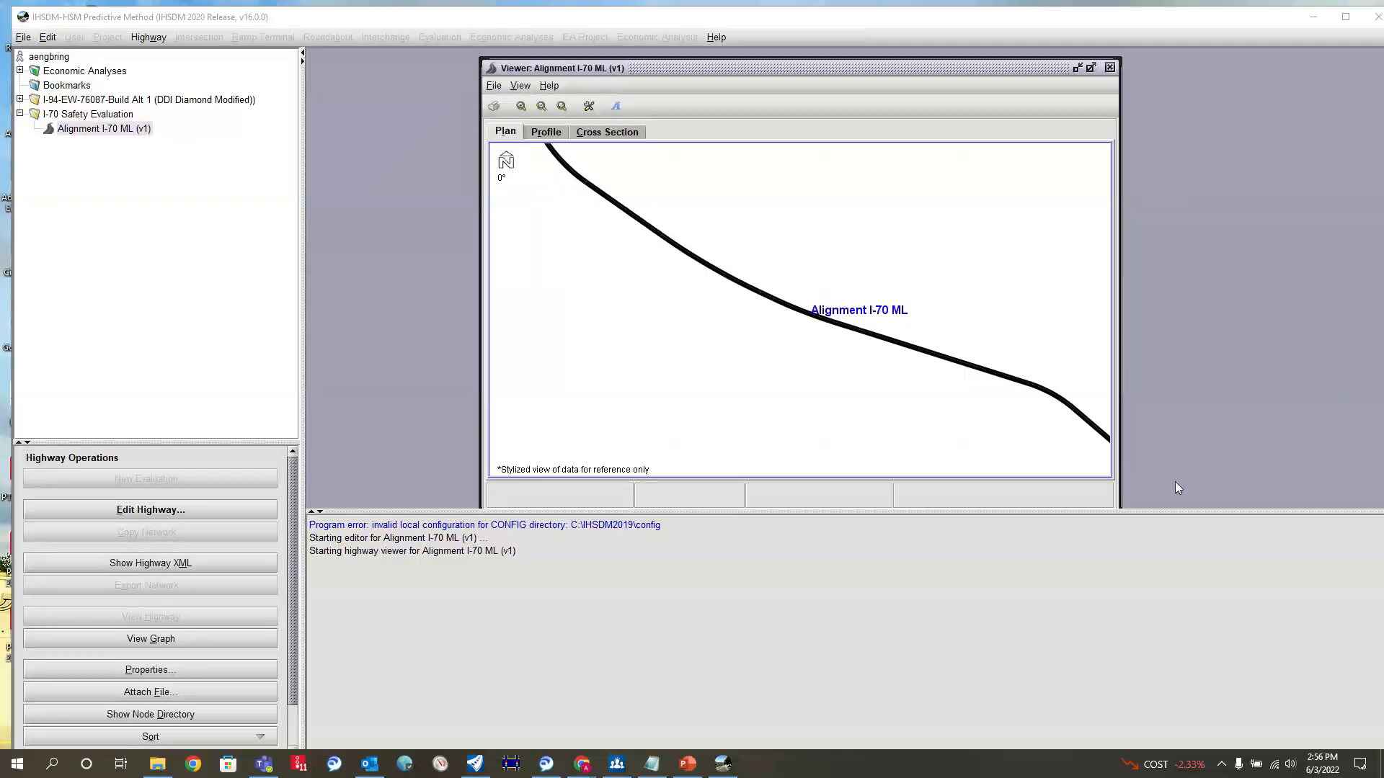
# Enlarge the program window and the alignment viewer, and select the I-70 Safety Evaluation project.
pyautogui.click(1345, 17)
pyautogui.moveTo(1120, 501); pyautogui.dragTo(1103, 658)
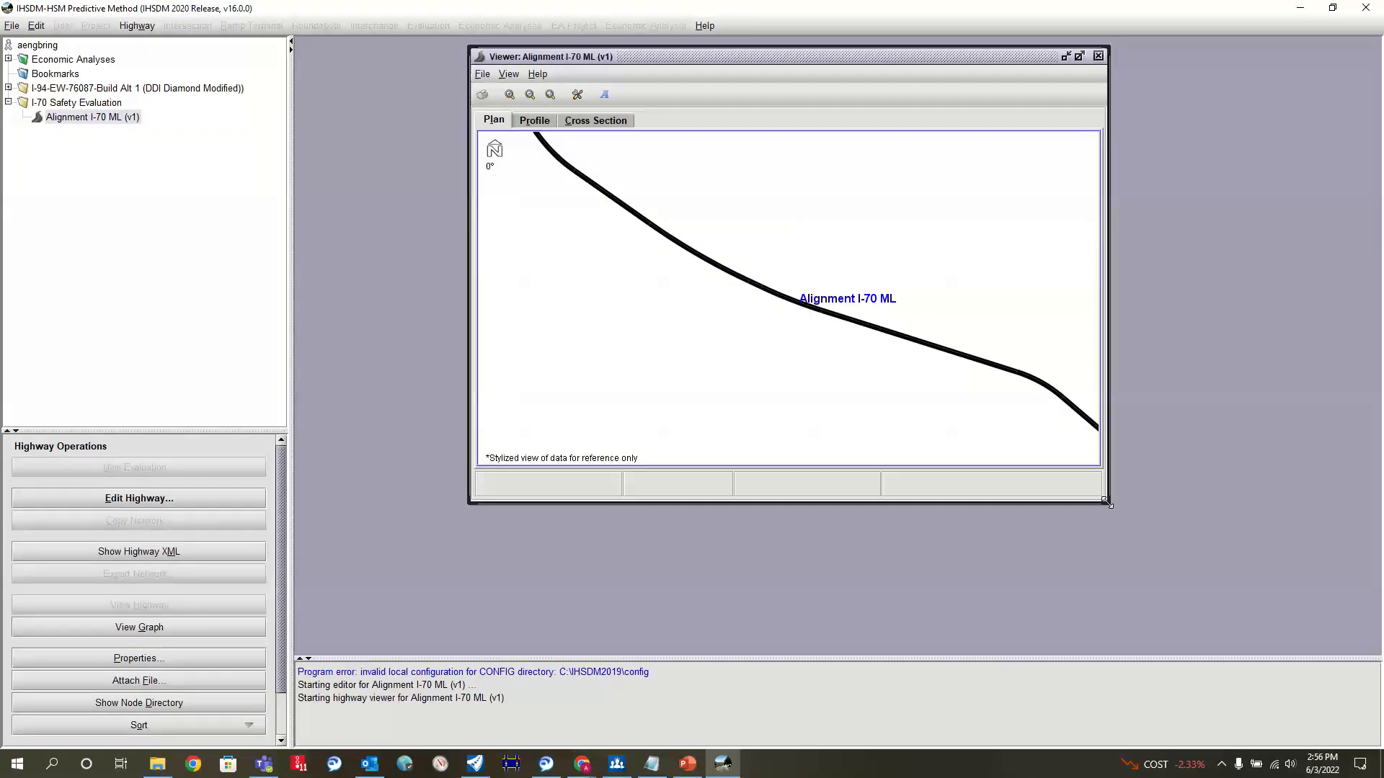
pyautogui.moveTo(1109, 505); pyautogui.dragTo(1226, 605)
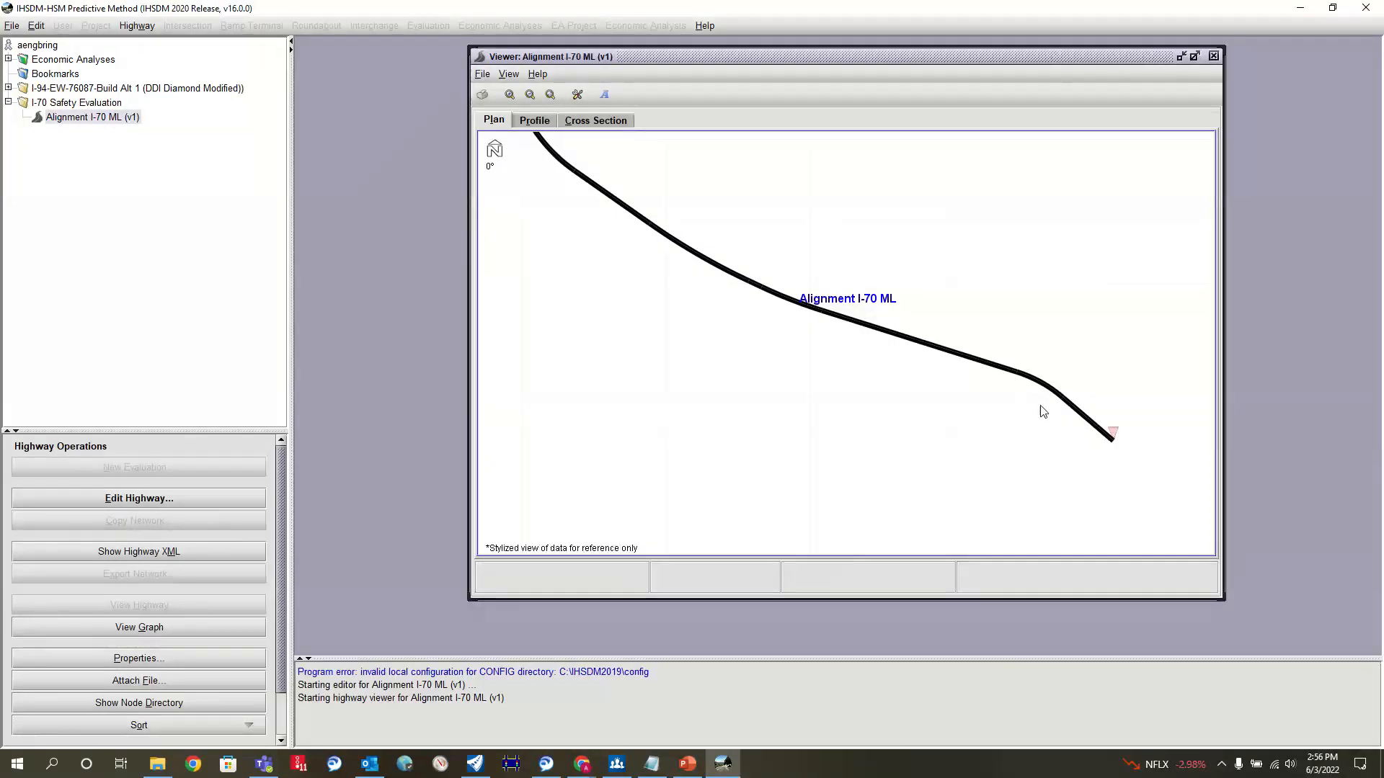
pyautogui.click(105, 106)
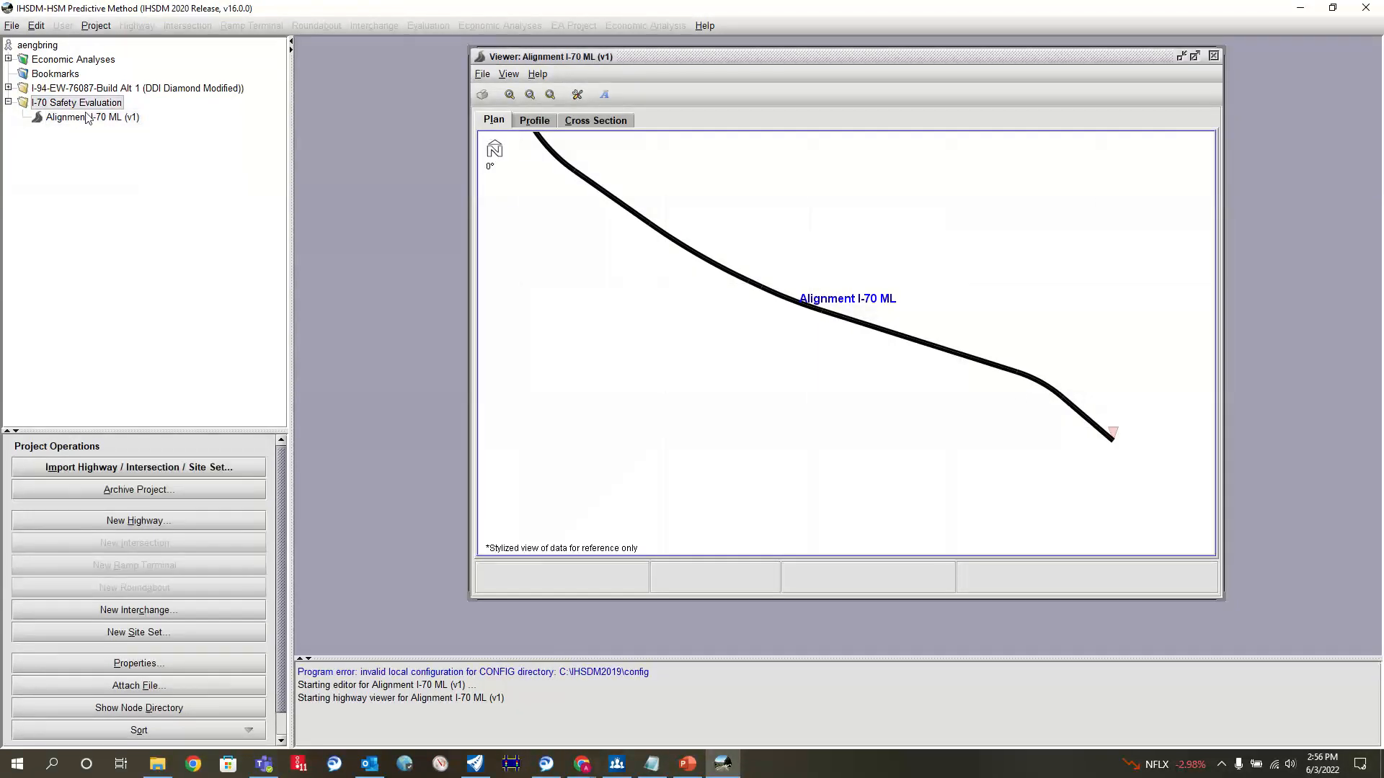
# Open Alignment I-70 ML (v1) for editing and show its general Functional Class data.
pyautogui.click(89, 117)
pyautogui.click(152, 498)
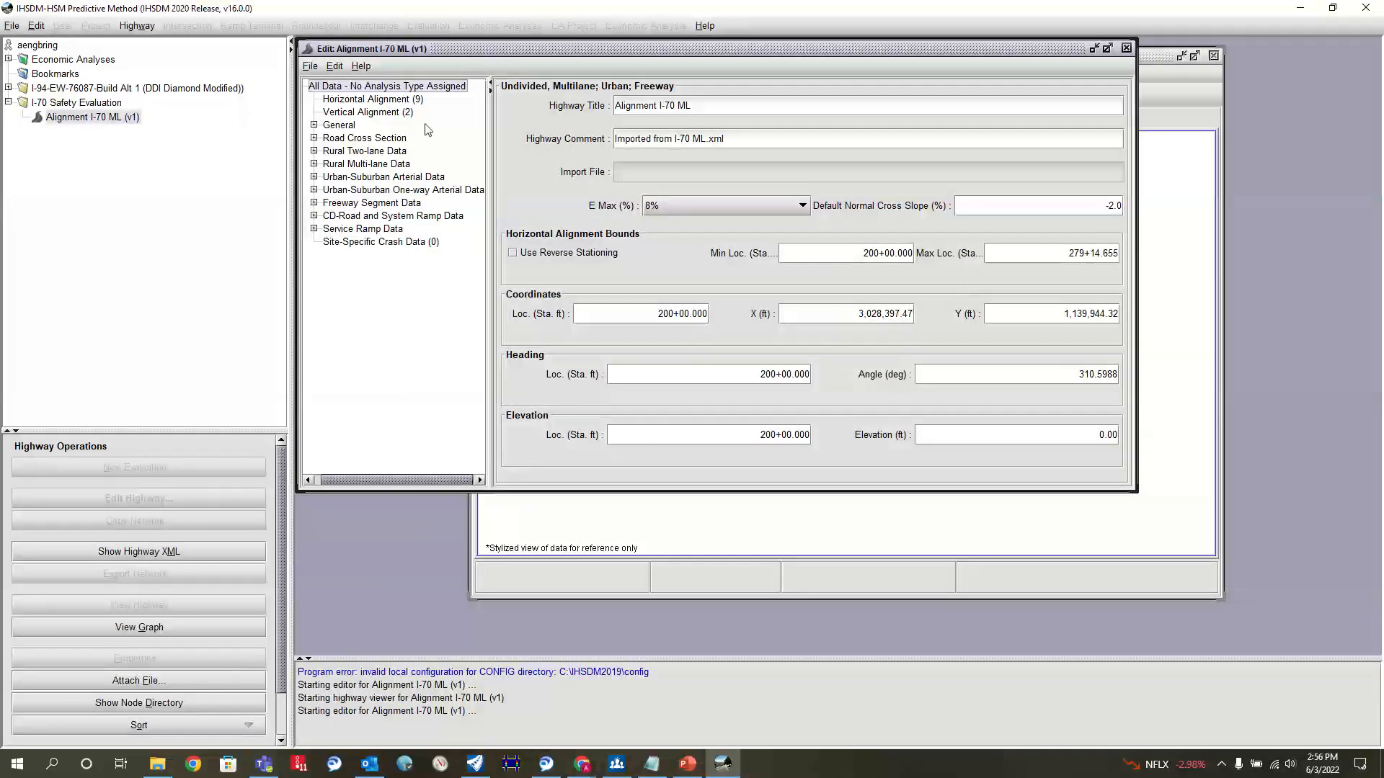
pyautogui.click(313, 124)
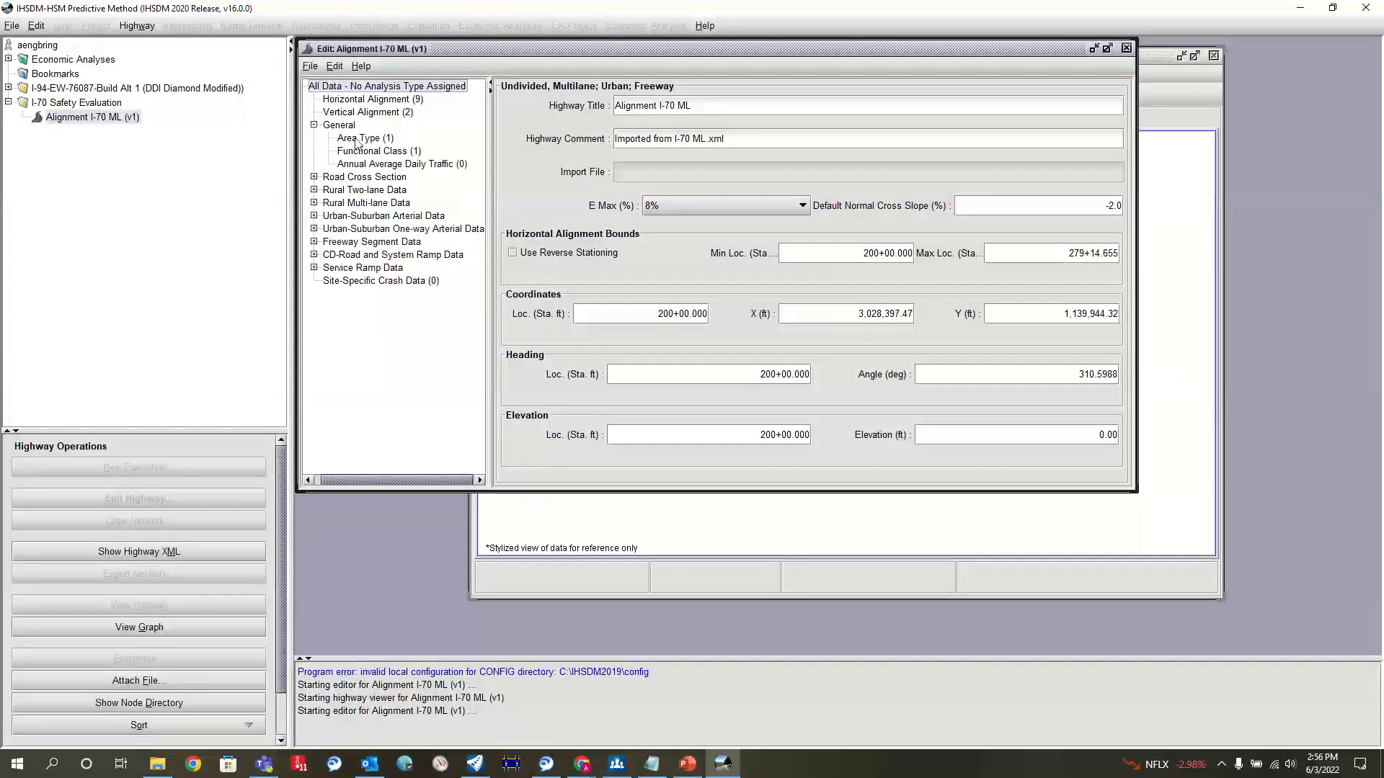
pyautogui.click(378, 150)
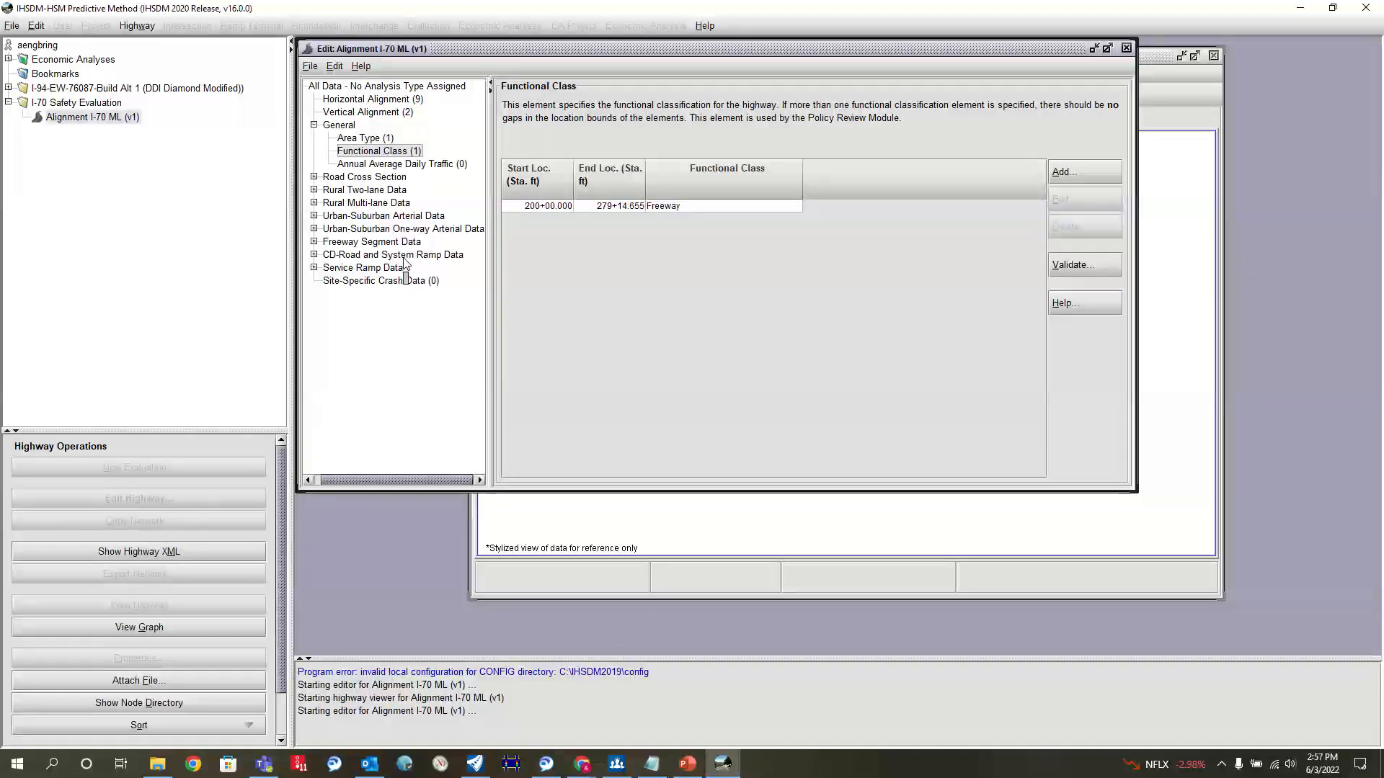
# Look through the alignment's Rural Two-lane, Freeway Segment and Road Cross Section data categories.
pyautogui.click(315, 190)
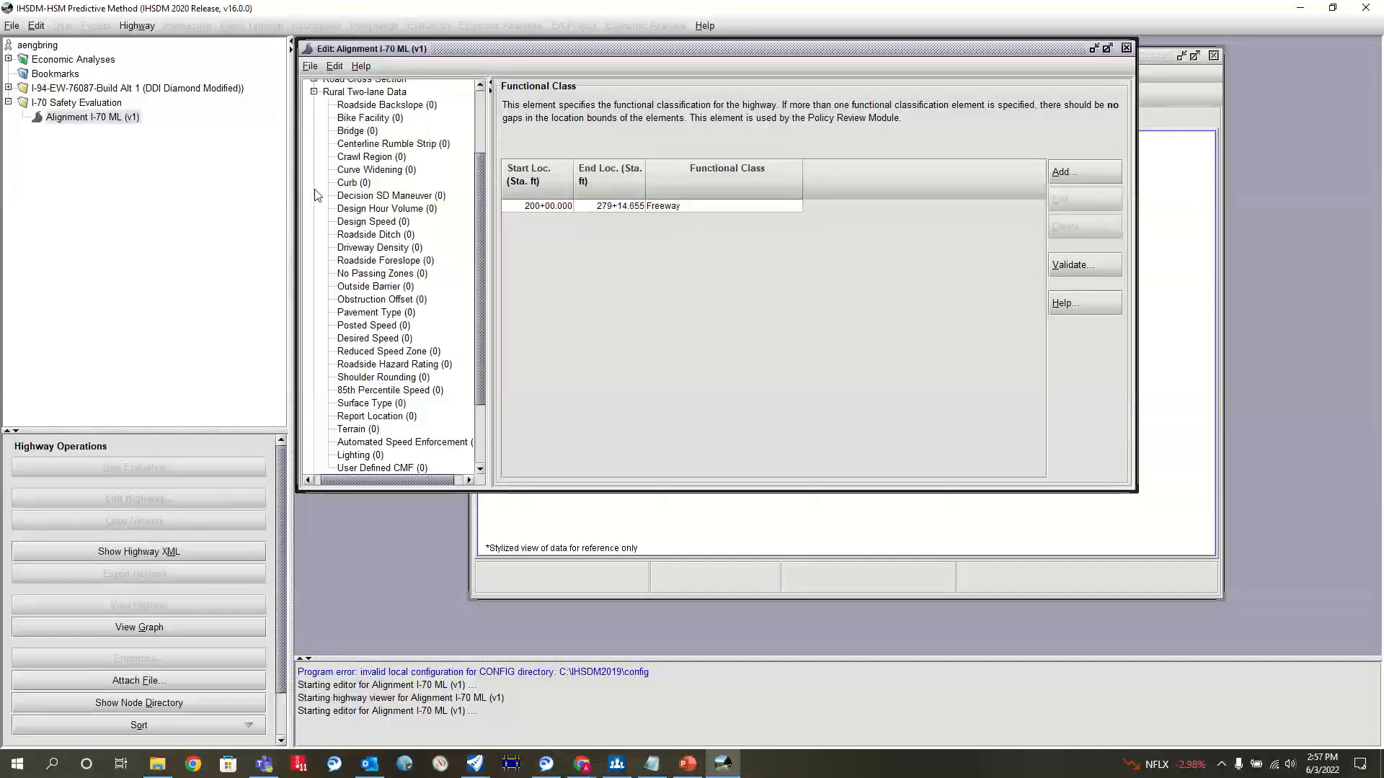
pyautogui.scroll(2, 314, 188)
pyautogui.click(314, 167)
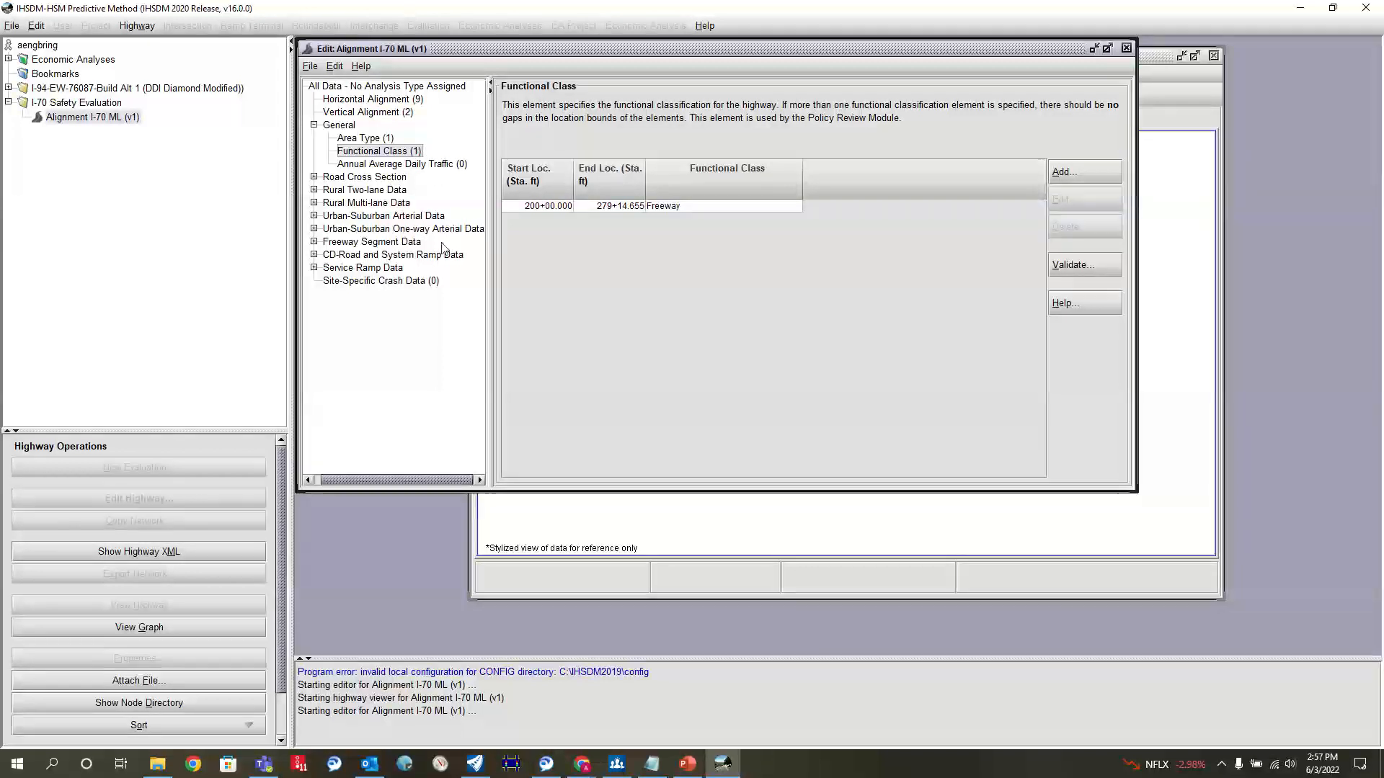
pyautogui.click(315, 242)
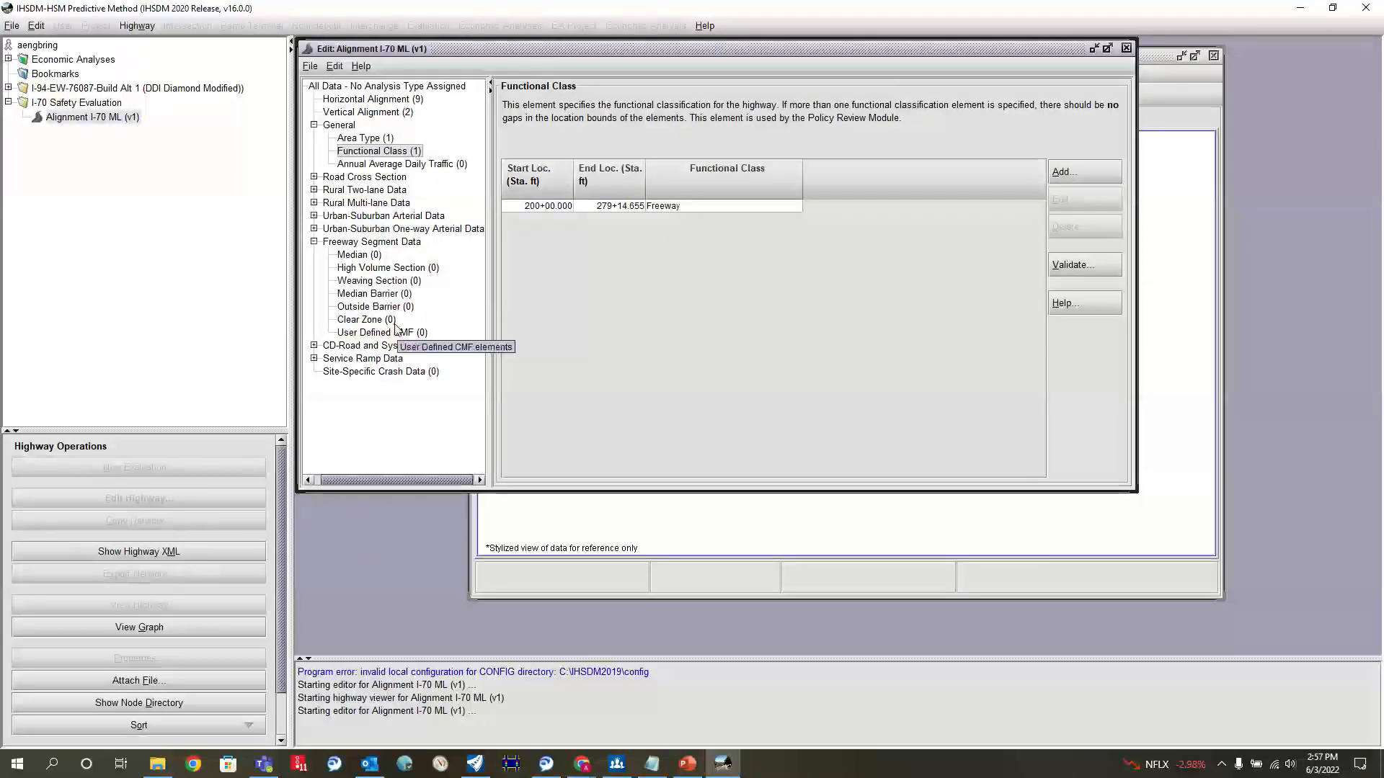
pyautogui.click(354, 244)
pyautogui.click(314, 177)
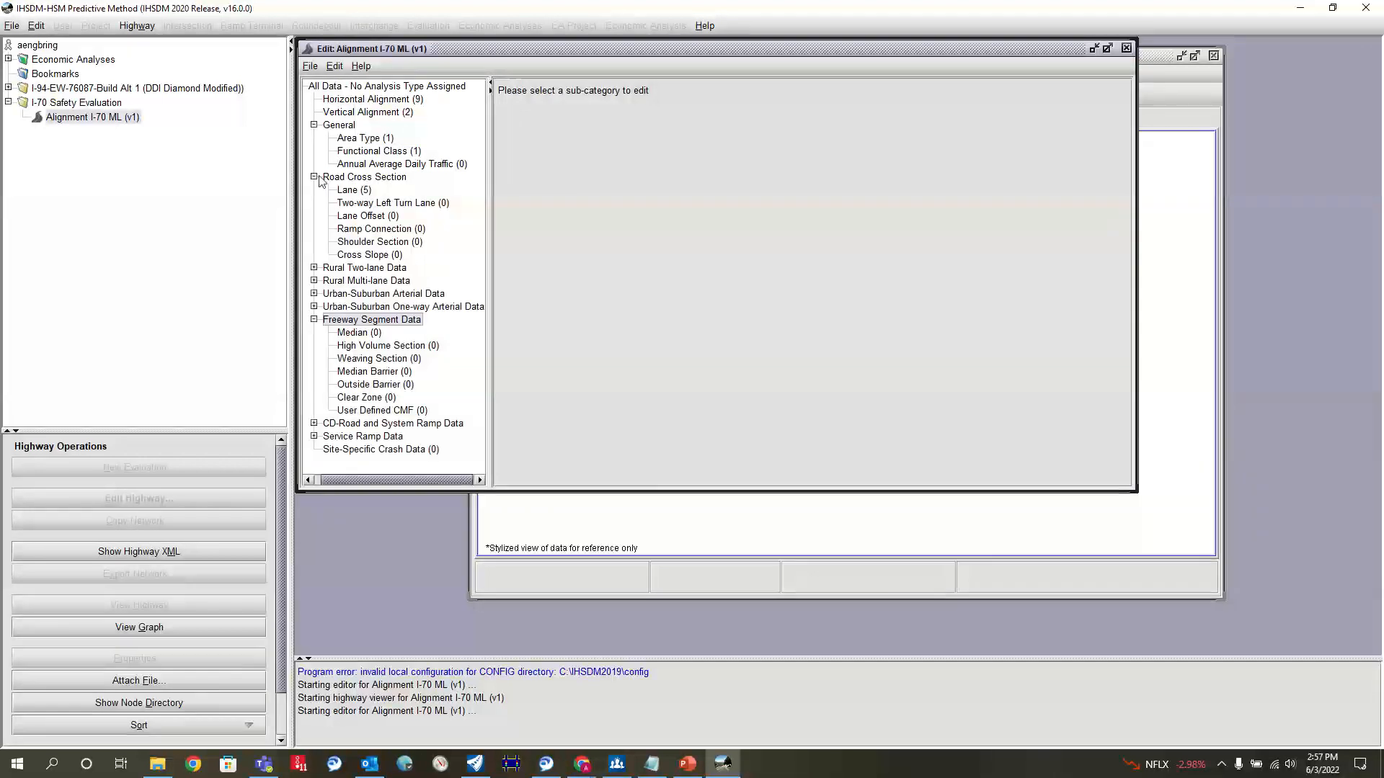
pyautogui.click(328, 177)
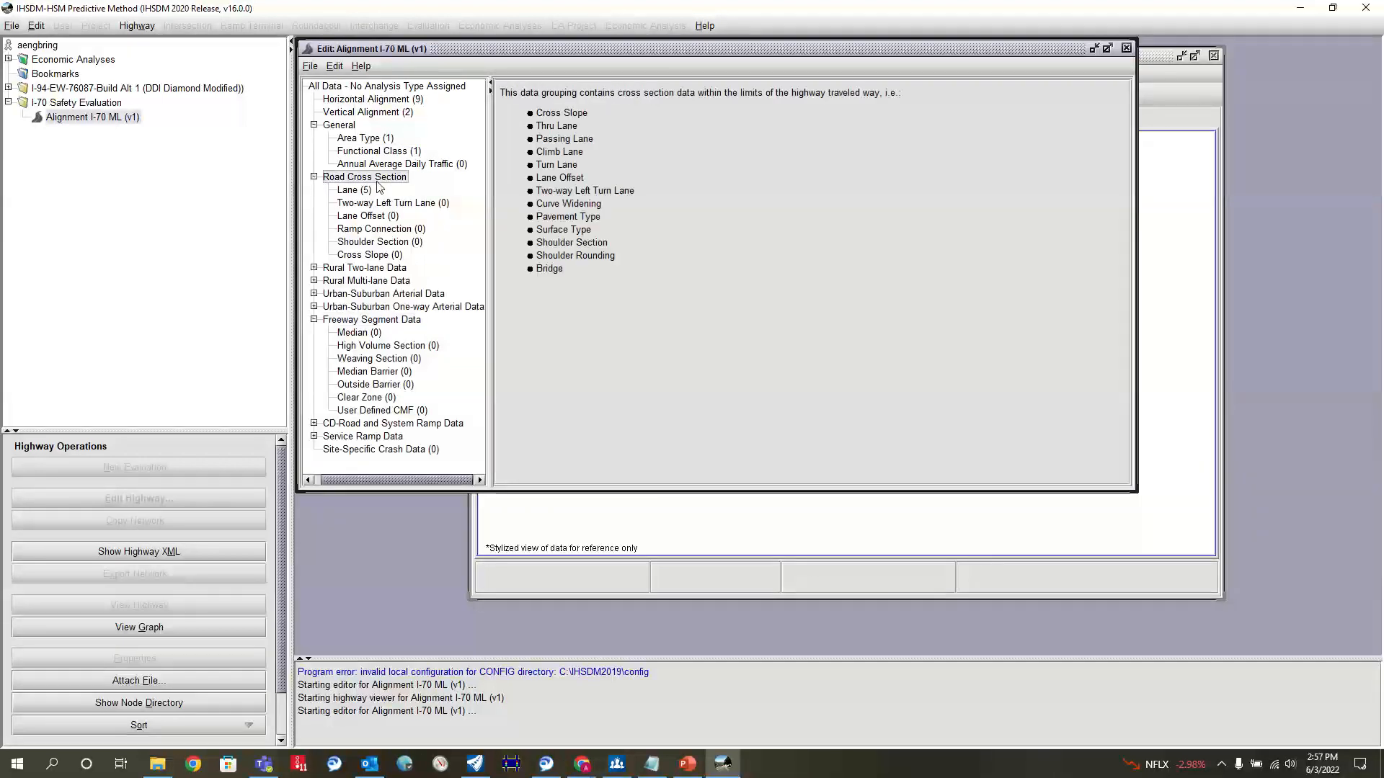
# Check the Ramp Connection, Shoulder Section and Cross Slope tables, including the entry form for a new cross slope.
pyautogui.click(385, 230)
pyautogui.click(375, 243)
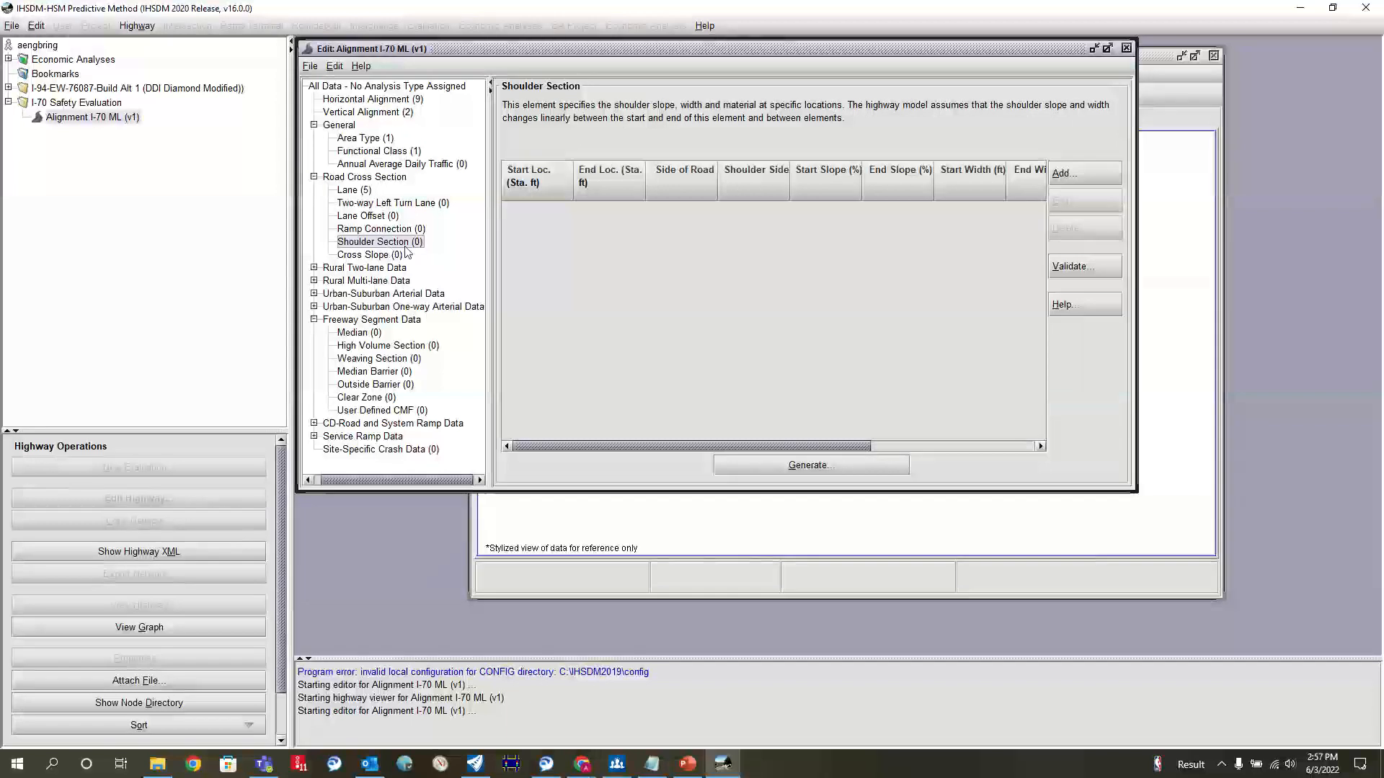
pyautogui.click(395, 256)
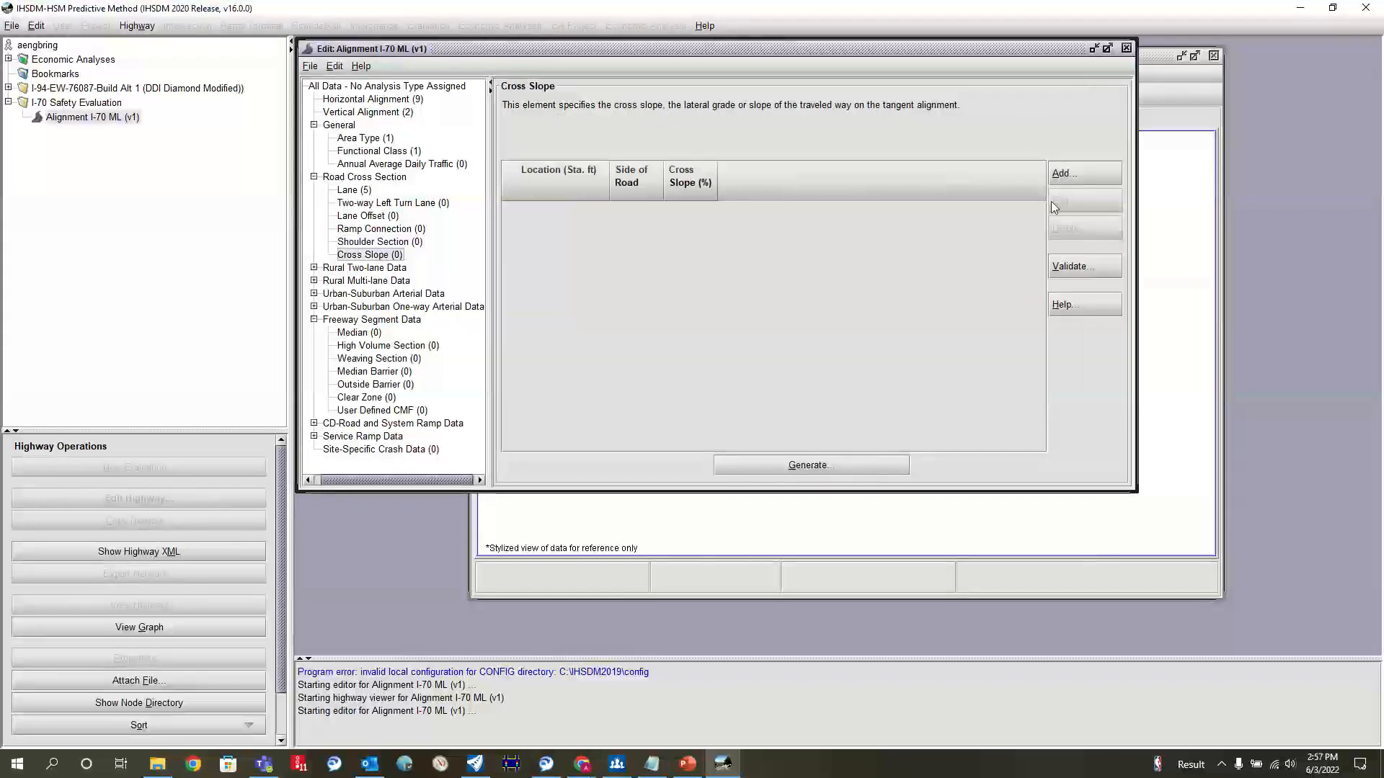
pyautogui.click(1089, 176)
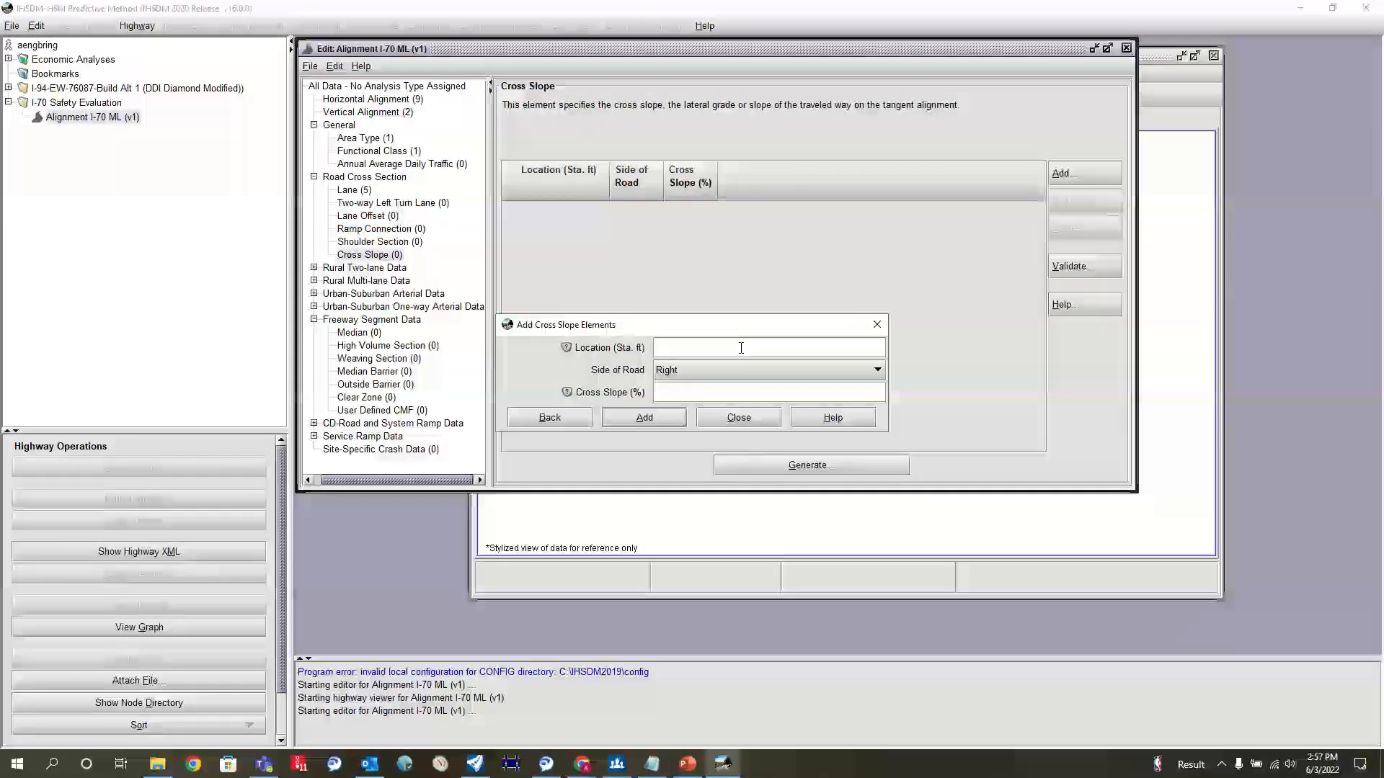
pyautogui.click(738, 418)
# Start a new shoulder section element on the inside shoulder with start and end slopes of -2%.
pyautogui.click(364, 244)
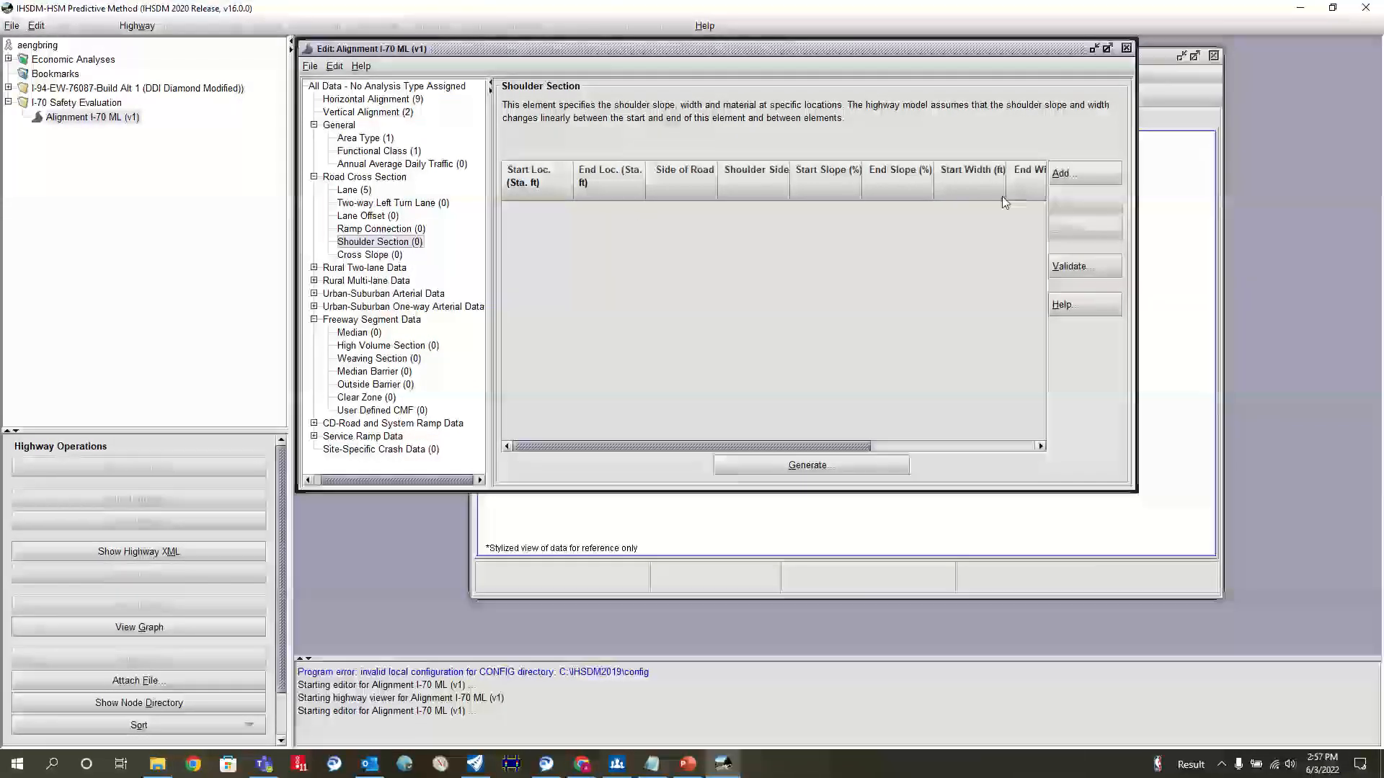
pyautogui.click(1087, 175)
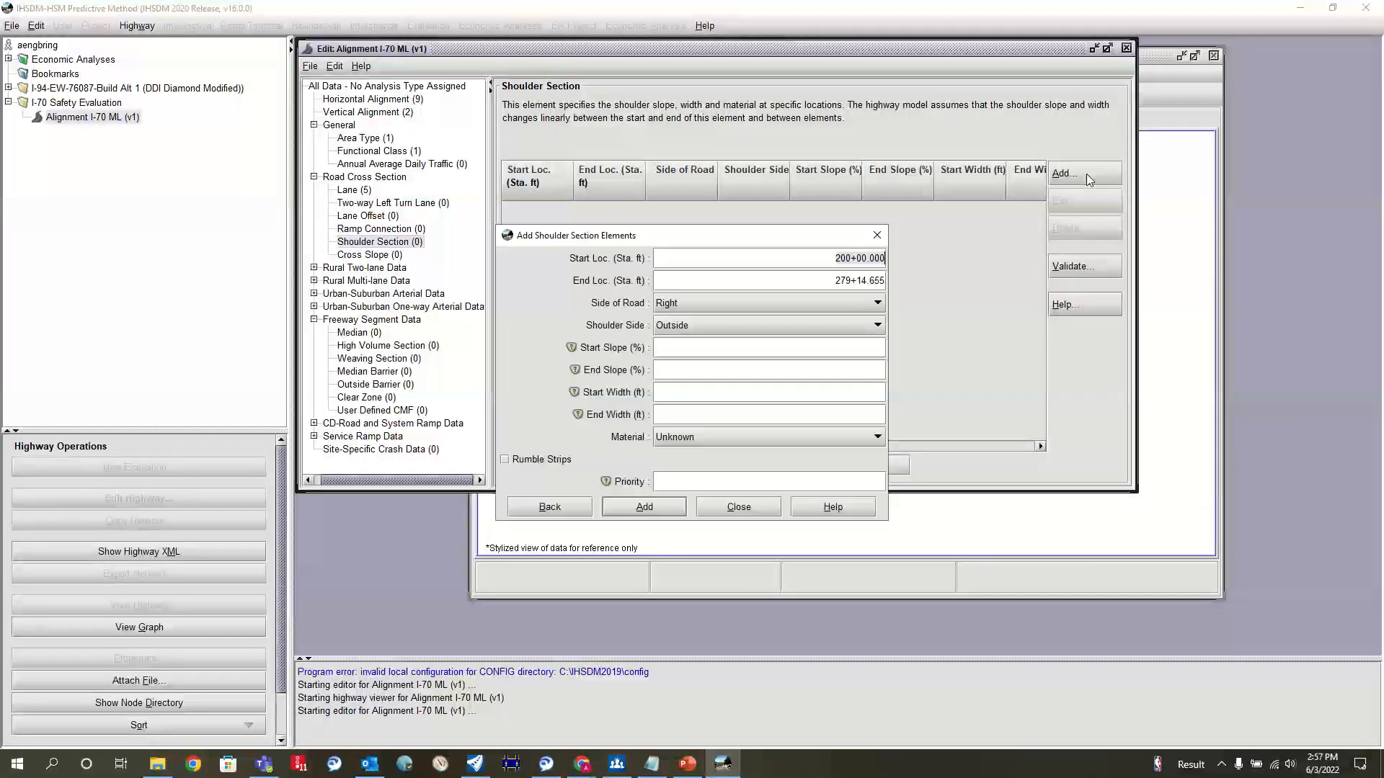
pyautogui.click(748, 325)
pyautogui.click(712, 344)
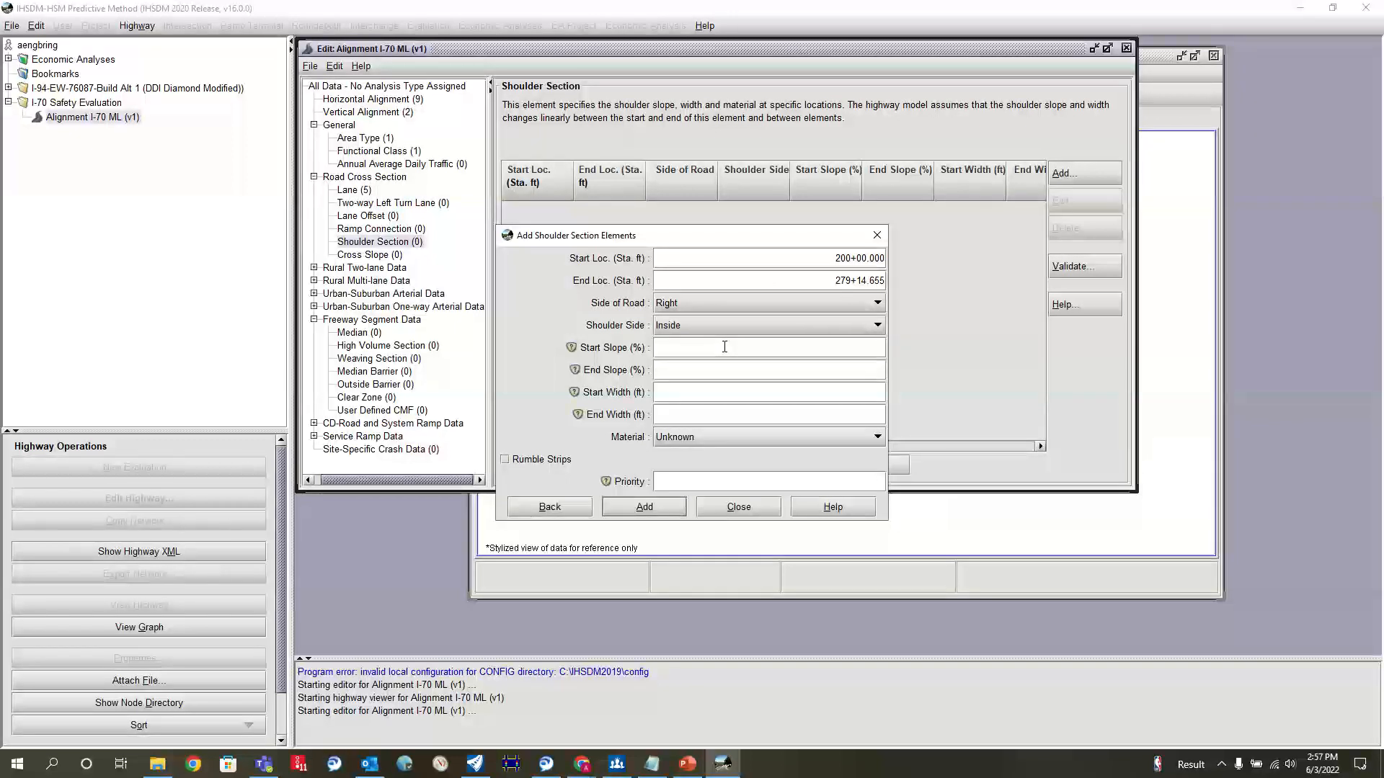
pyautogui.click(724, 346)
pyautogui.write('-2')
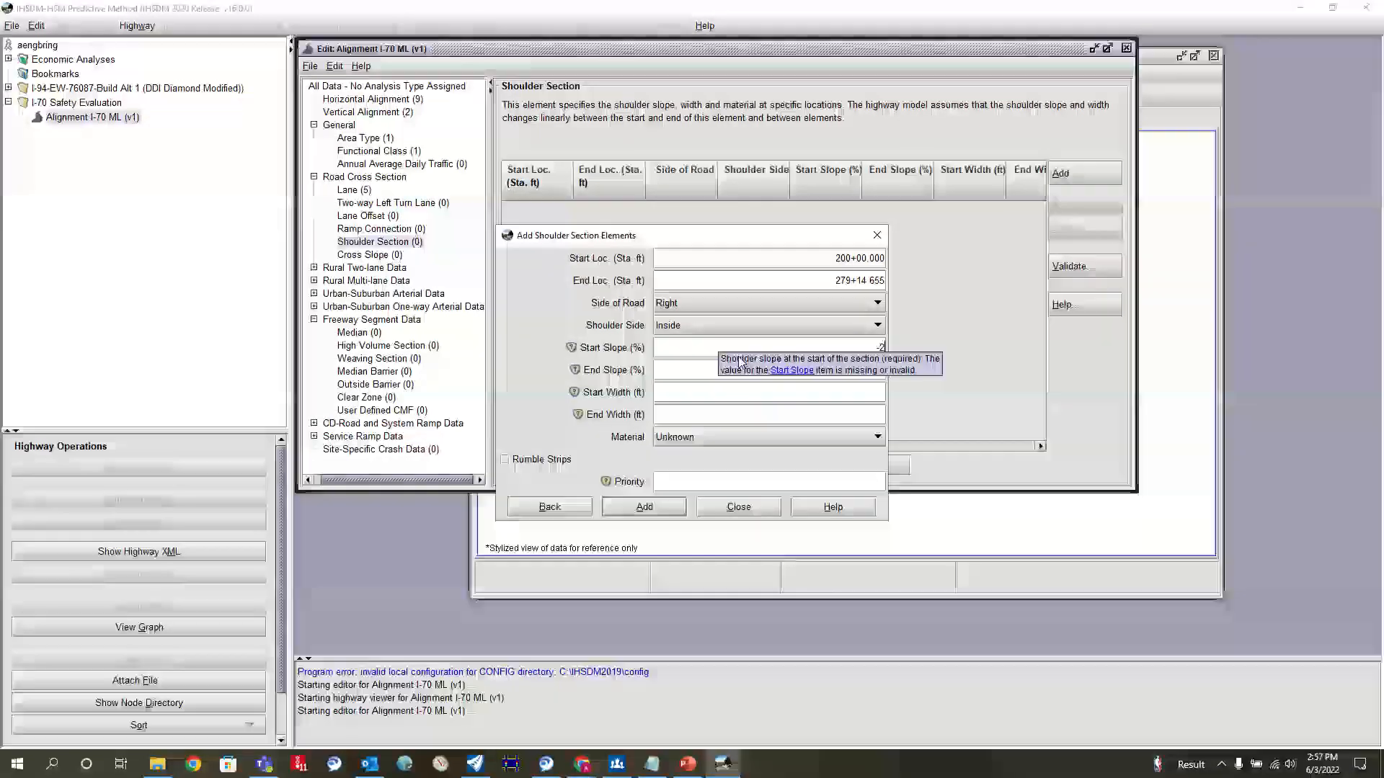
pyautogui.click(695, 369)
pyautogui.write('-2')
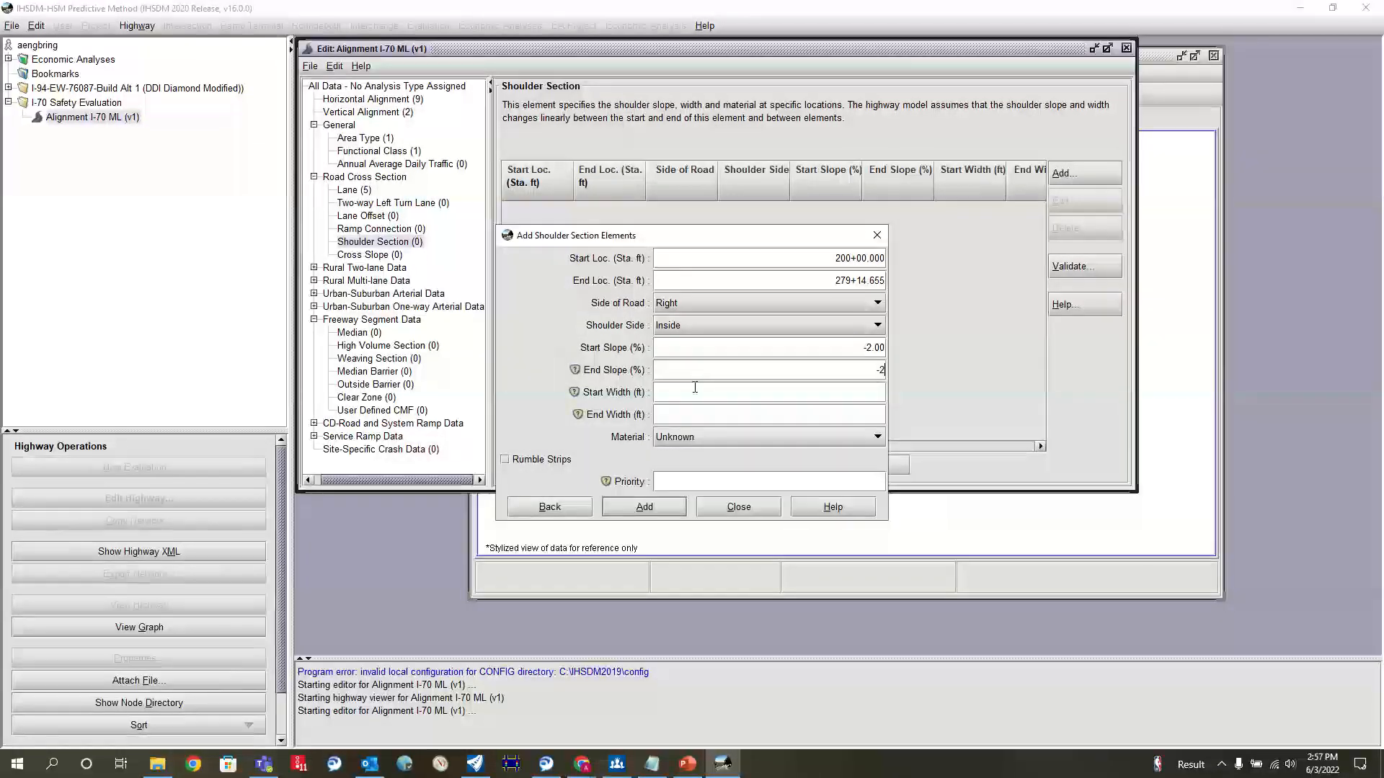
# Give the new shoulder section a Paved material and priority 5, and apply it to both sides of the road.
pyautogui.click(745, 435)
pyautogui.click(719, 455)
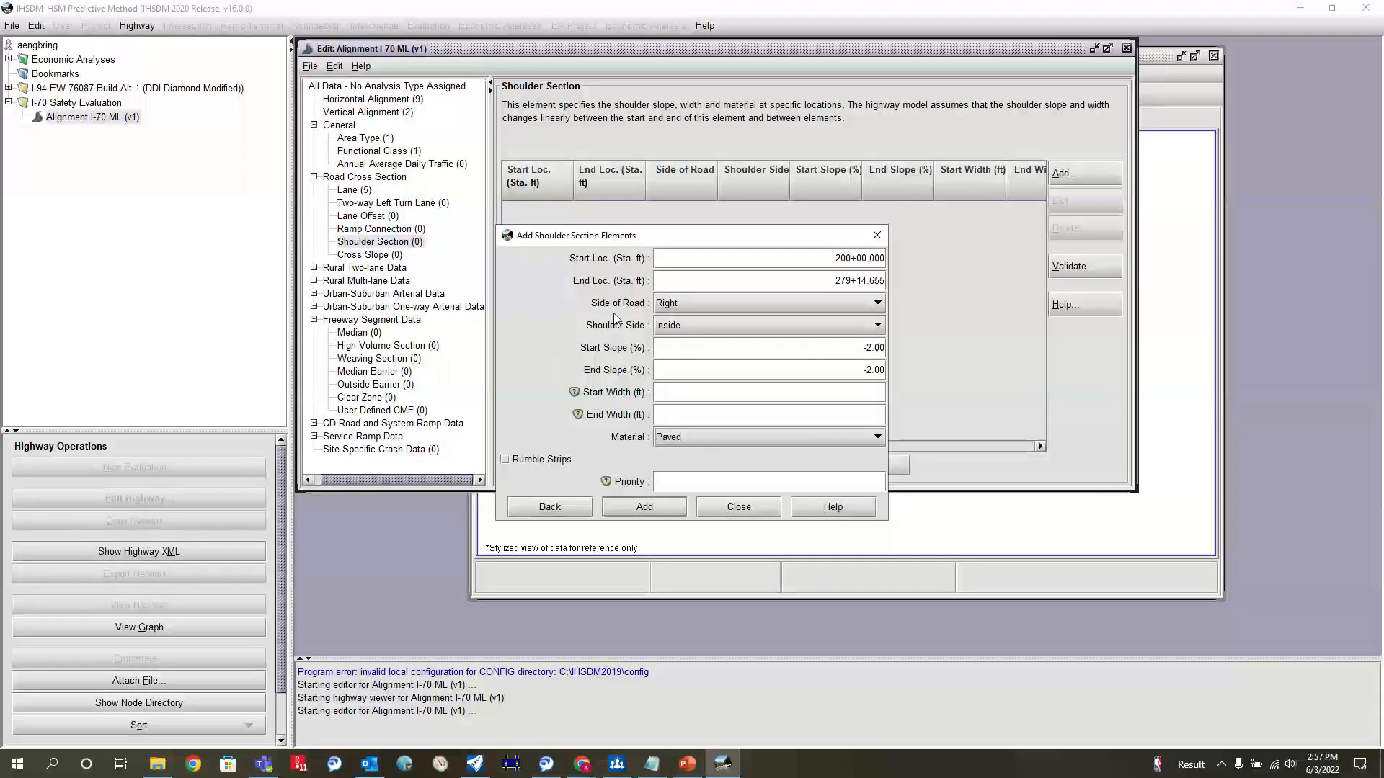
pyautogui.click(762, 483)
pyautogui.write('5')
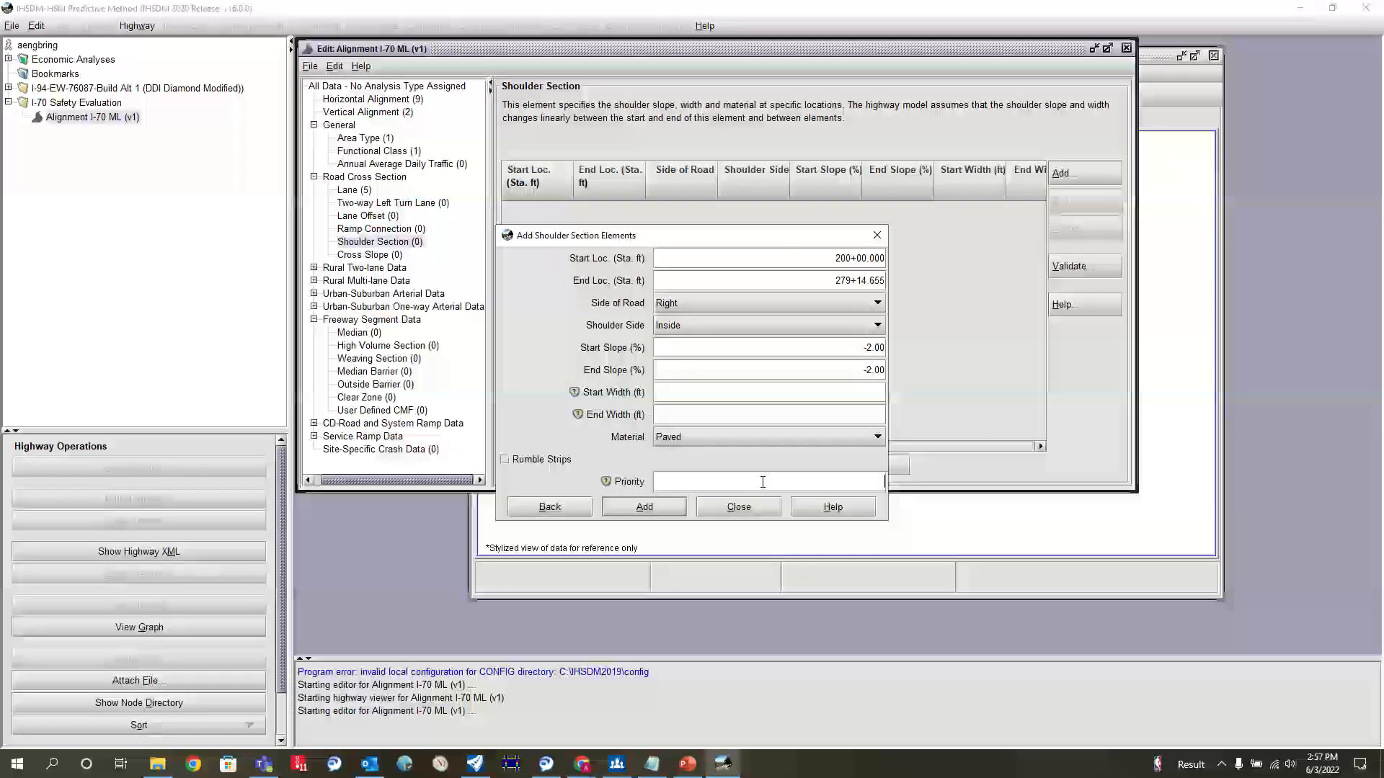
pyautogui.click(775, 320)
pyautogui.click(775, 320)
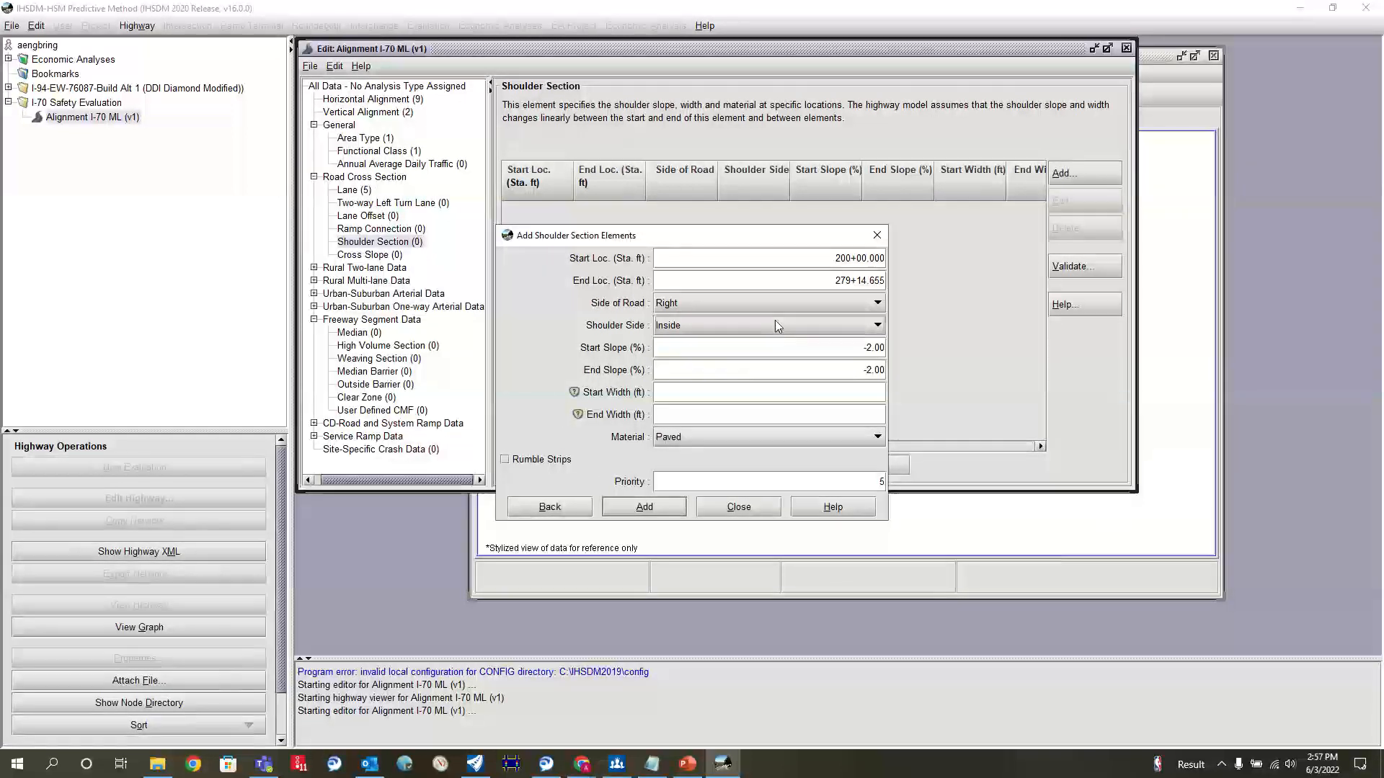
pyautogui.click(713, 327)
pyautogui.click(723, 305)
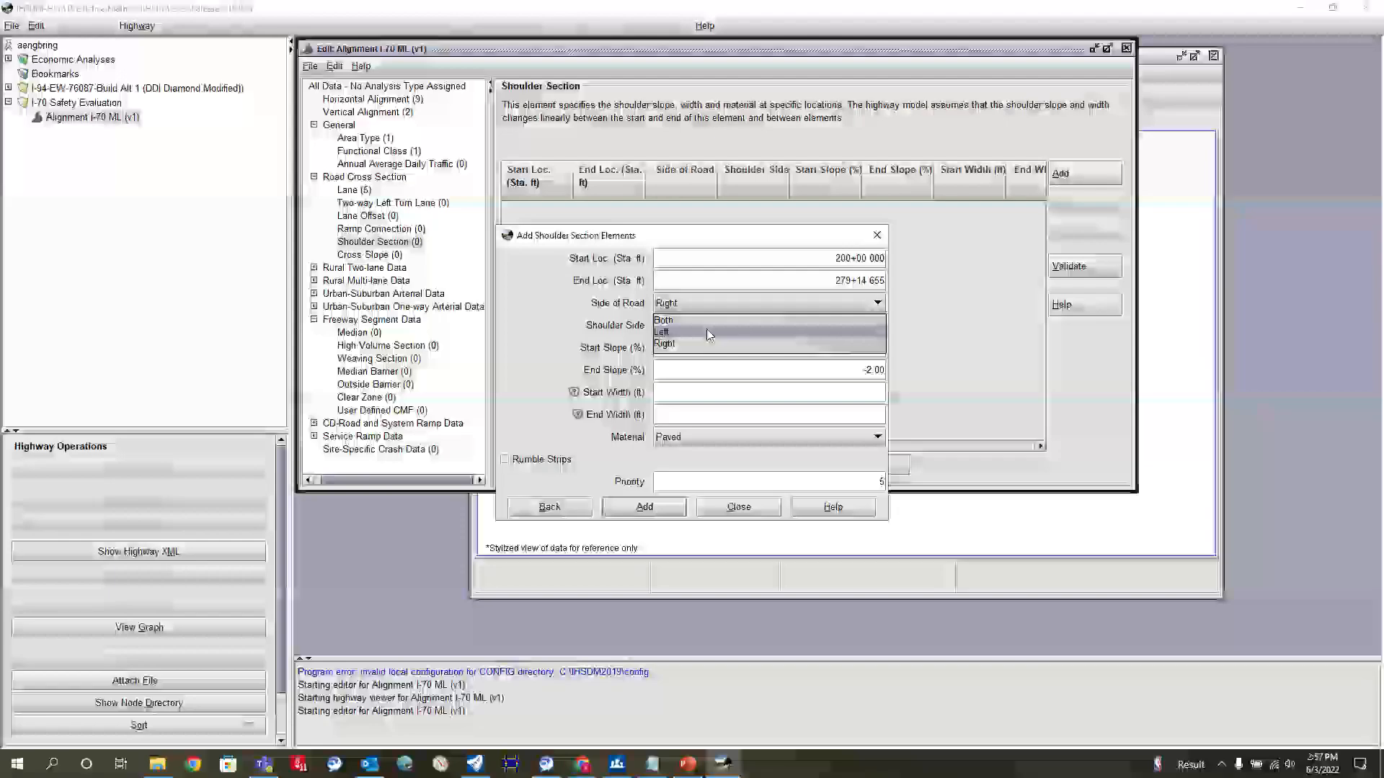
pyautogui.click(703, 320)
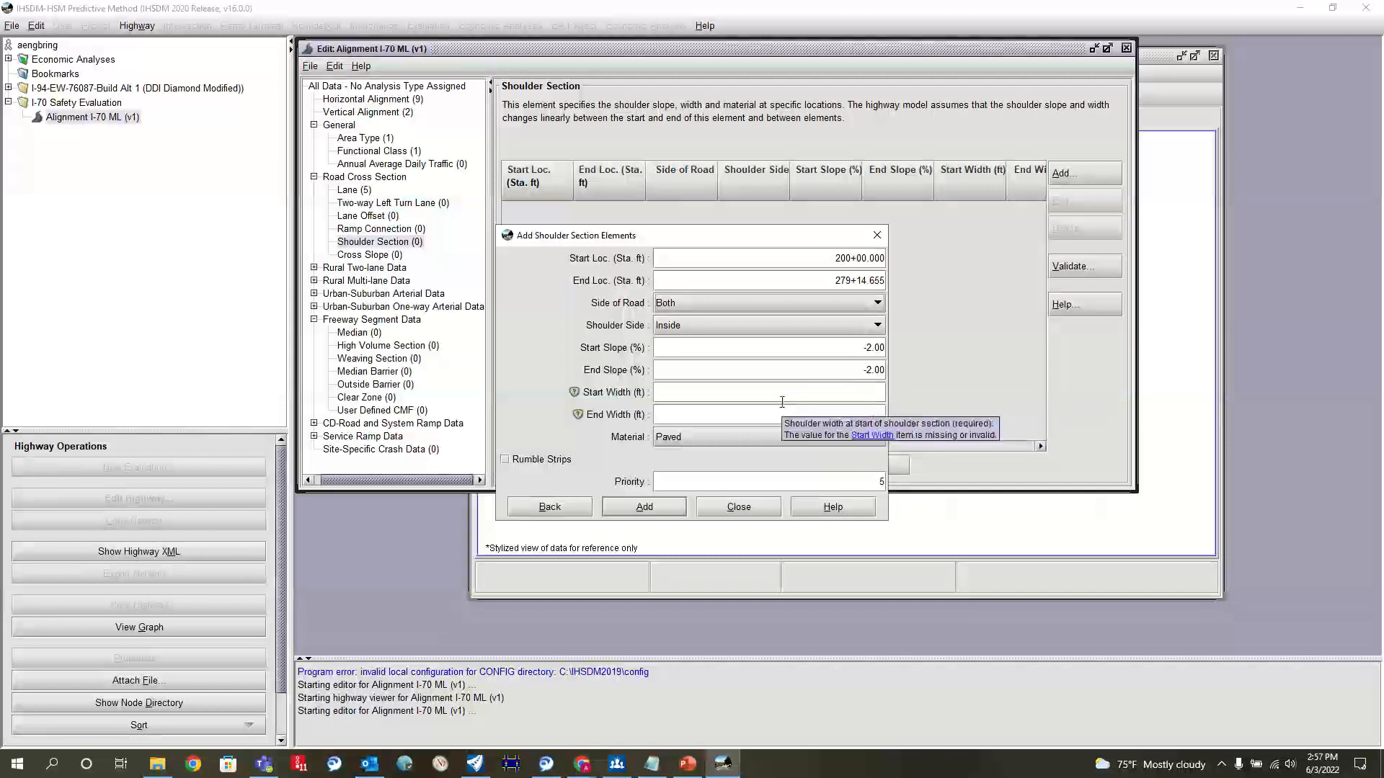
pyautogui.click(824, 391)
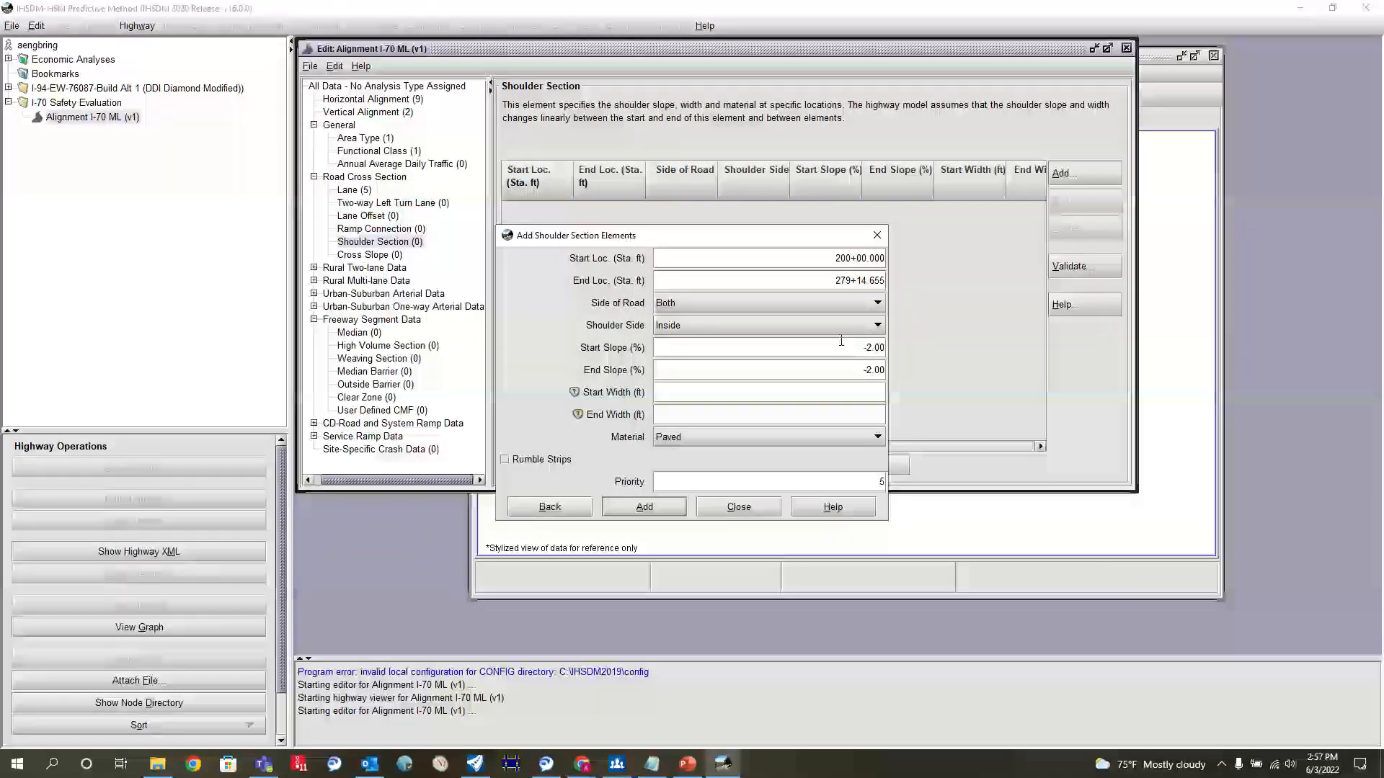
# Switch to OpenRoads Designer and examine the inside shoulders beside the I-70 centerline on the aerial image to judge their width.
pyautogui.click(475, 764)
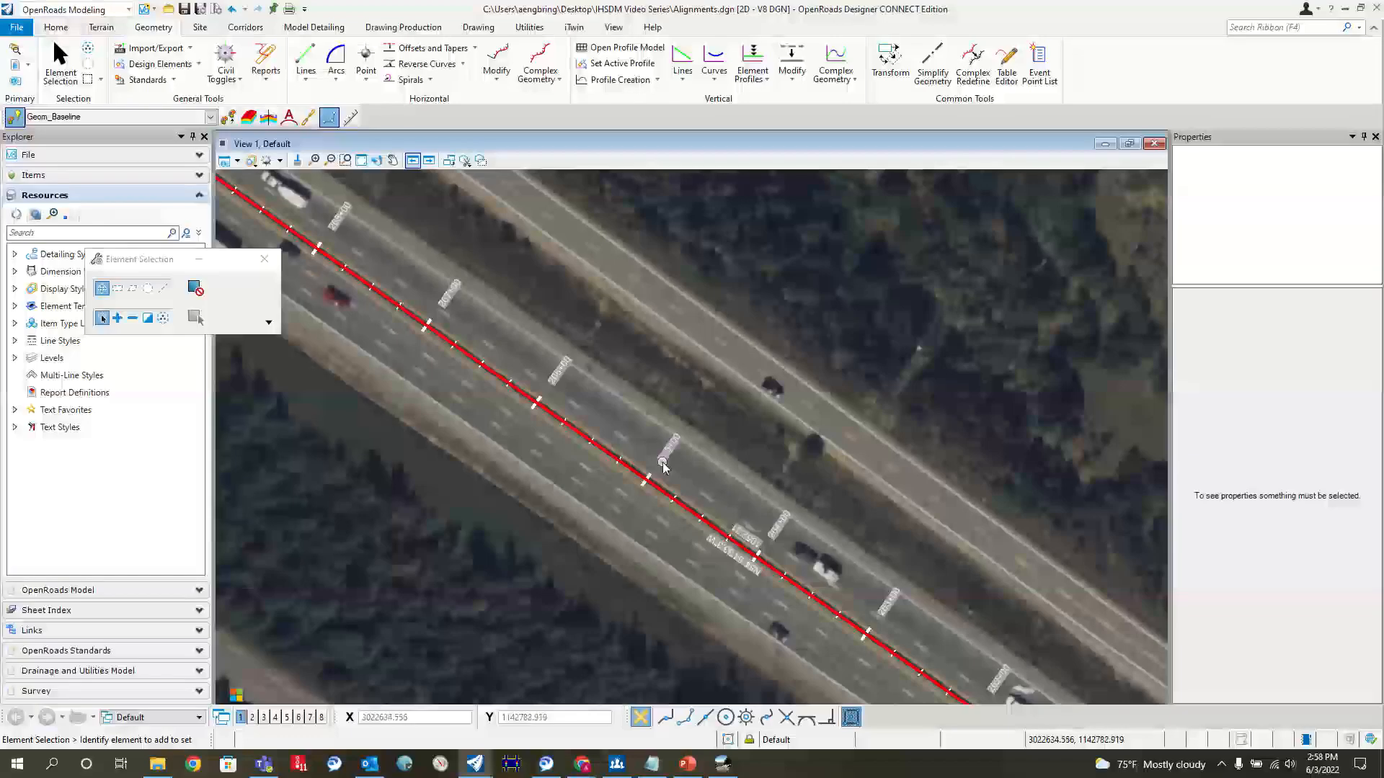
pyautogui.scroll(2, 598, 391)
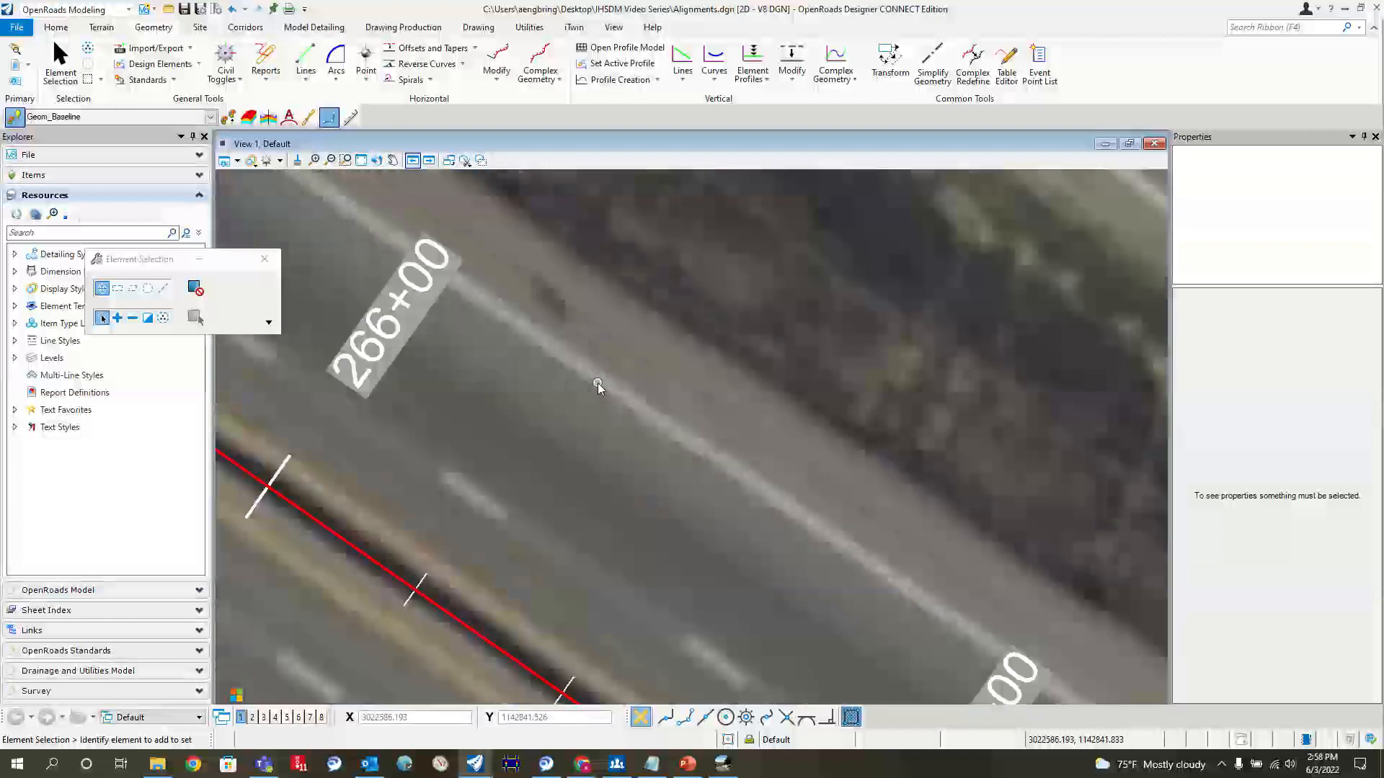
pyautogui.scroll(-3, 602, 389)
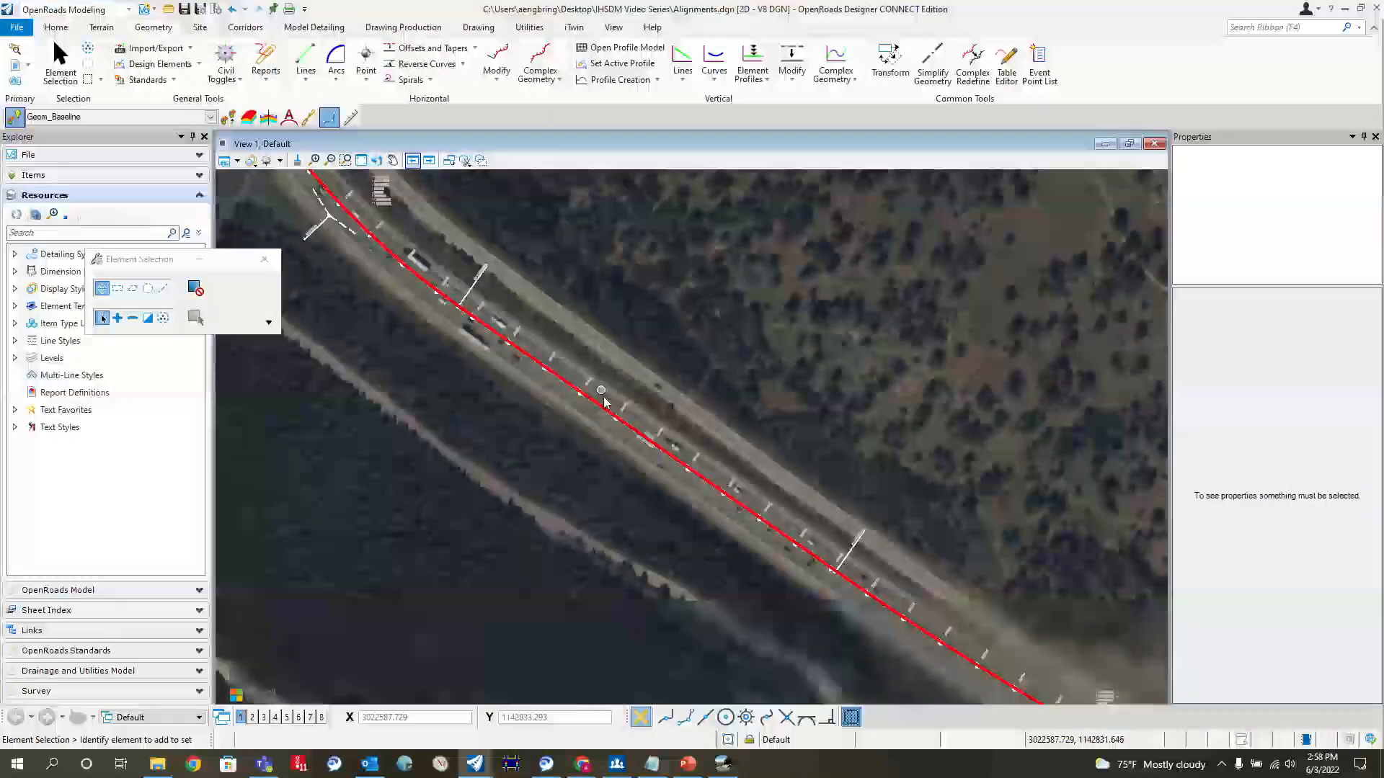
pyautogui.scroll(4, 745, 530)
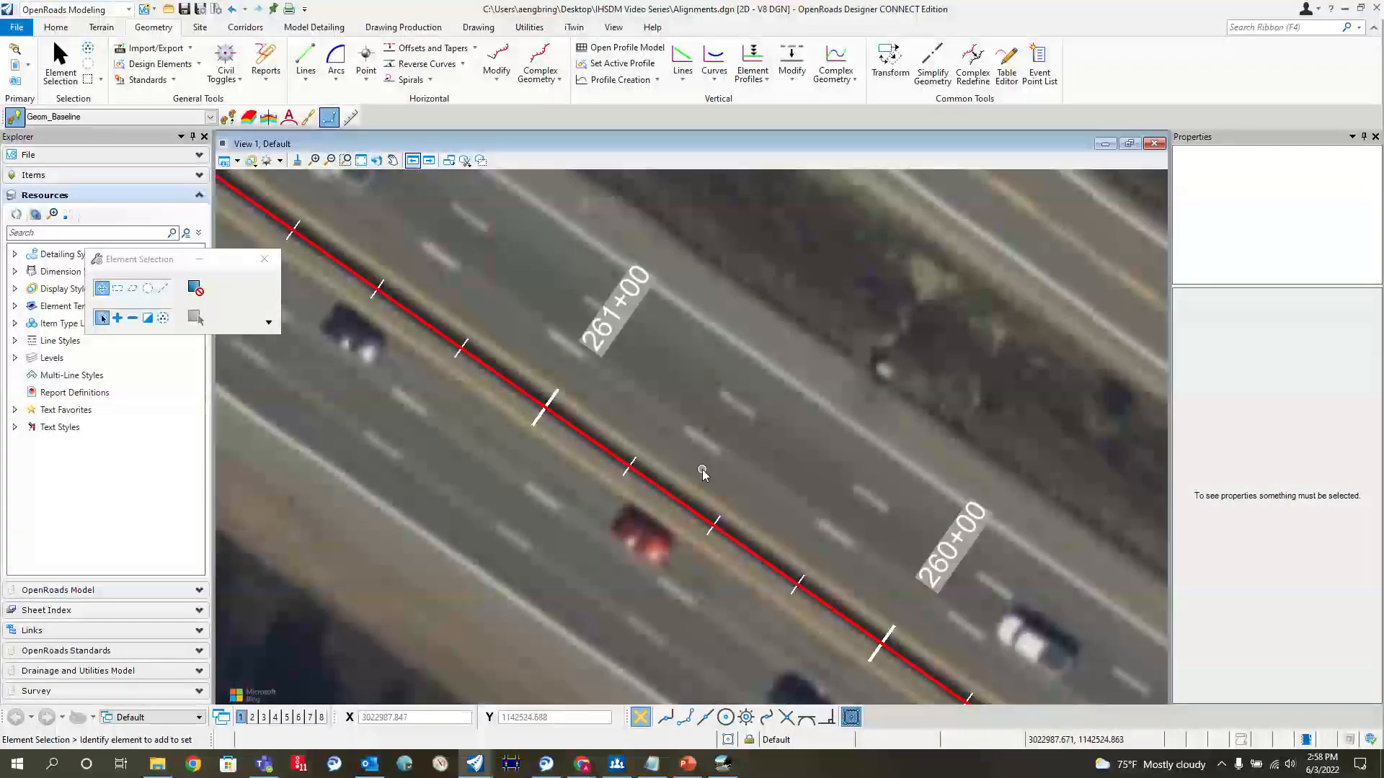
pyautogui.scroll(-3, 707, 476)
pyautogui.scroll(3, 551, 409)
pyautogui.scroll(2, 551, 410)
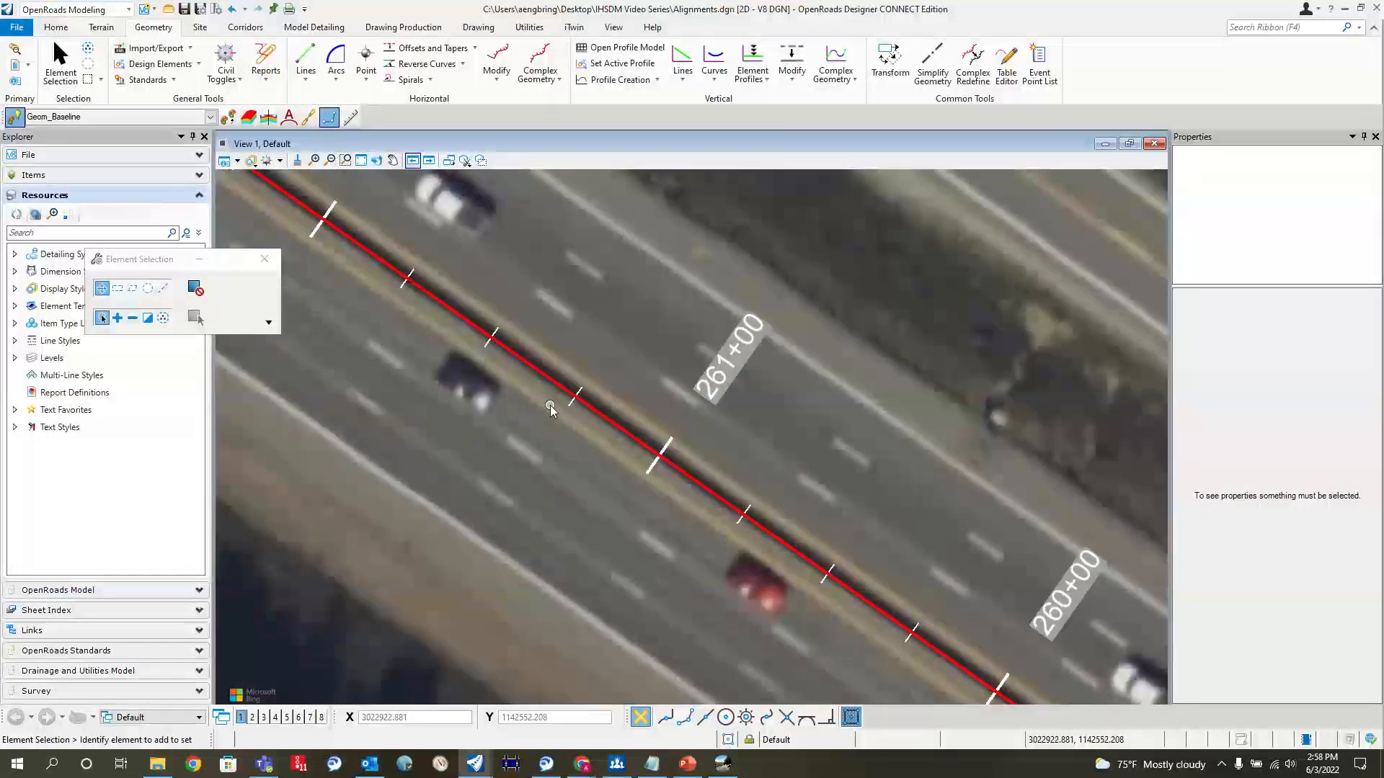
pyautogui.scroll(2, 551, 408)
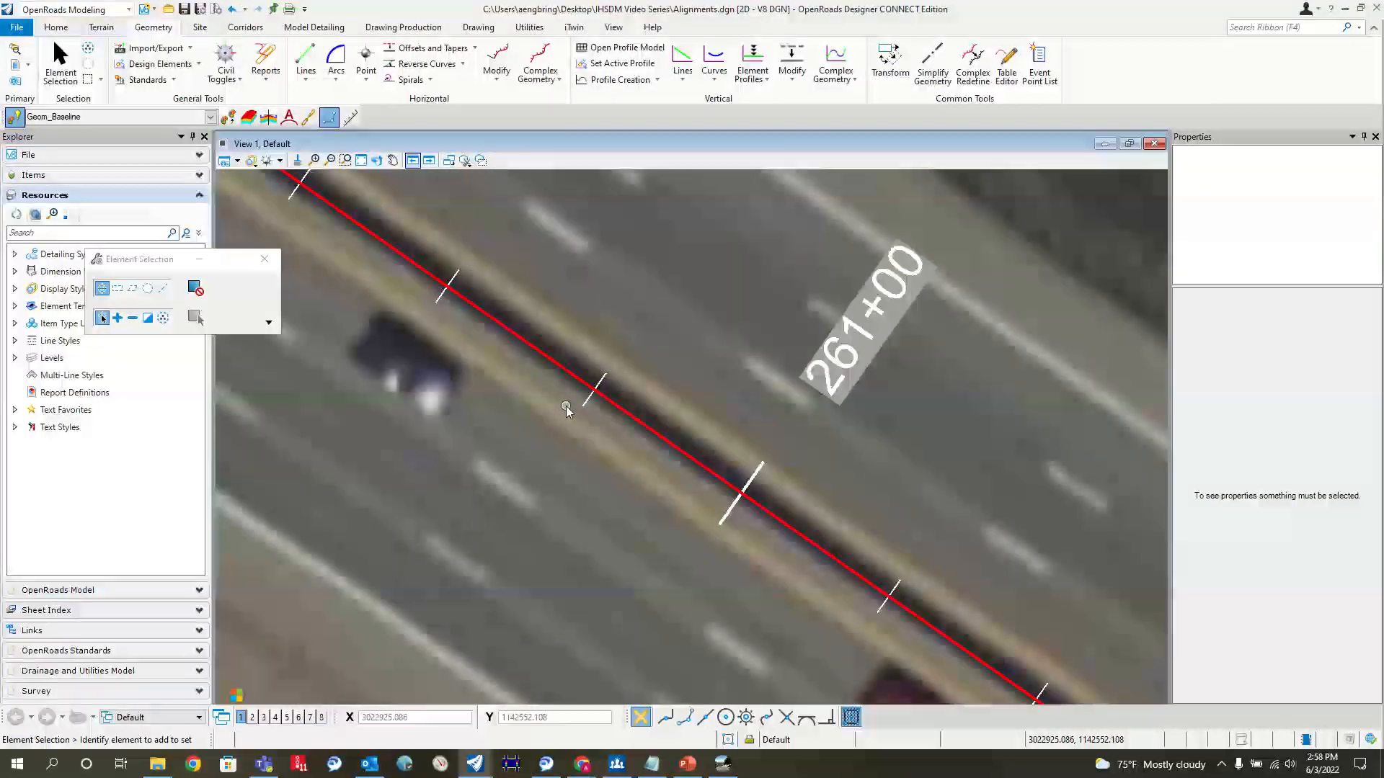
pyautogui.scroll(-4, 560, 393)
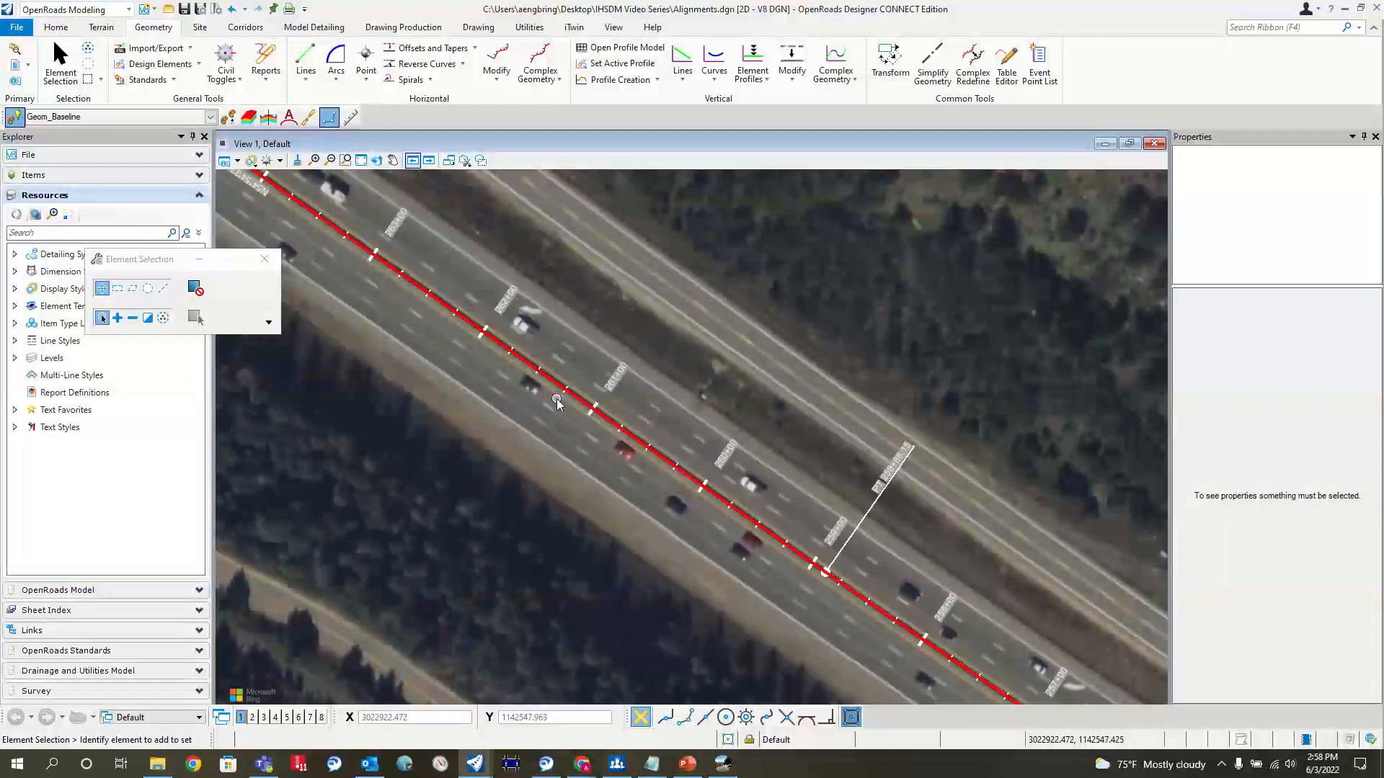
# Return to IHSDM, set the shoulder's start and end widths to 4 ft, keep Paved, add the element and close the entry dialog.
pyautogui.click(724, 765)
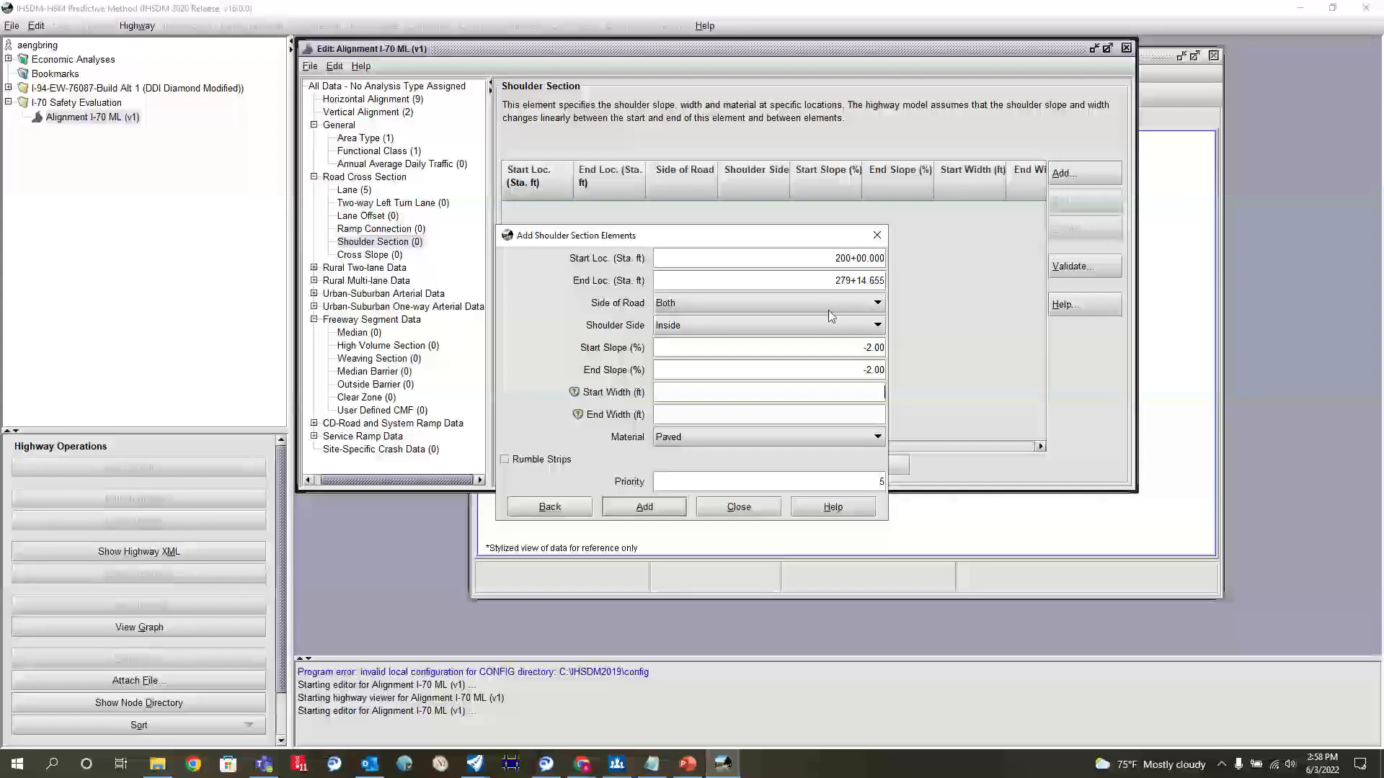
pyautogui.write('4')
pyautogui.click(844, 409)
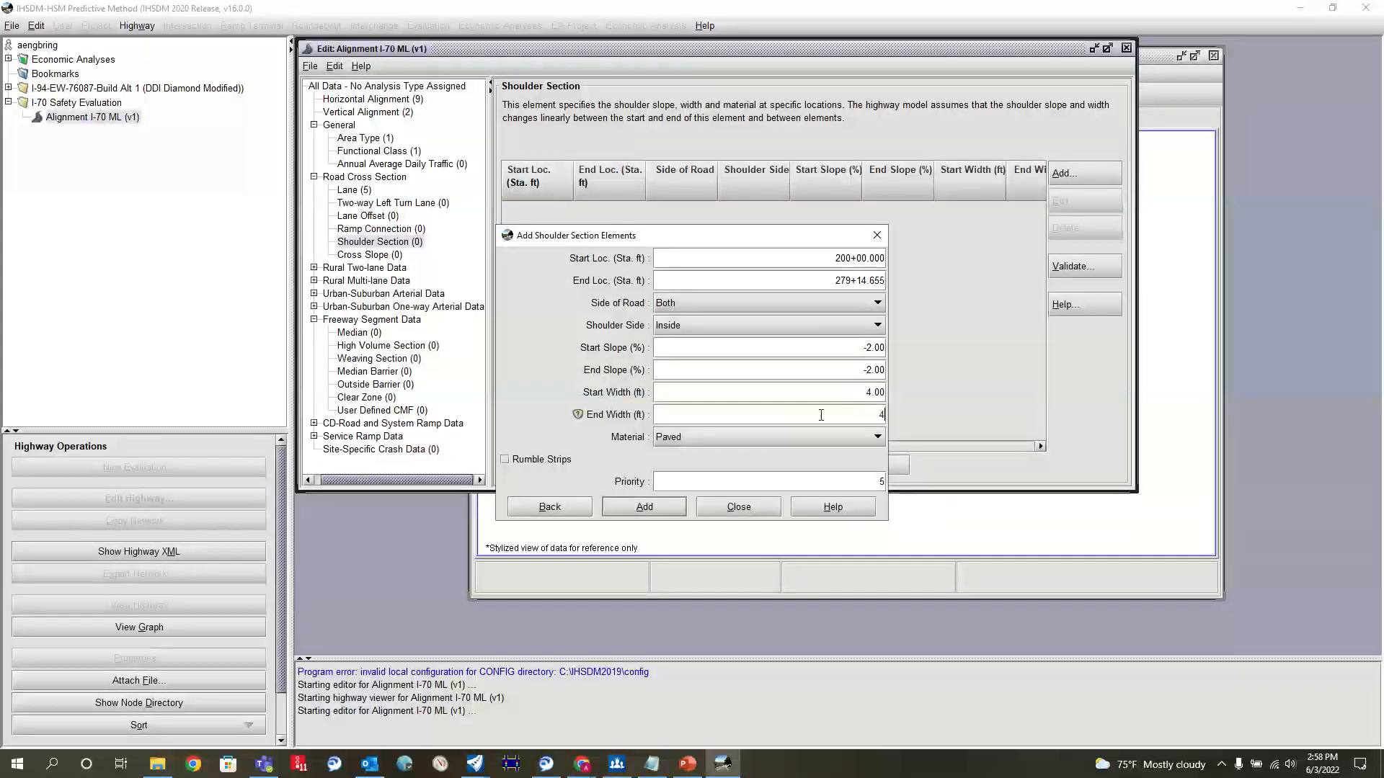
pyautogui.click(855, 393)
pyautogui.click(731, 435)
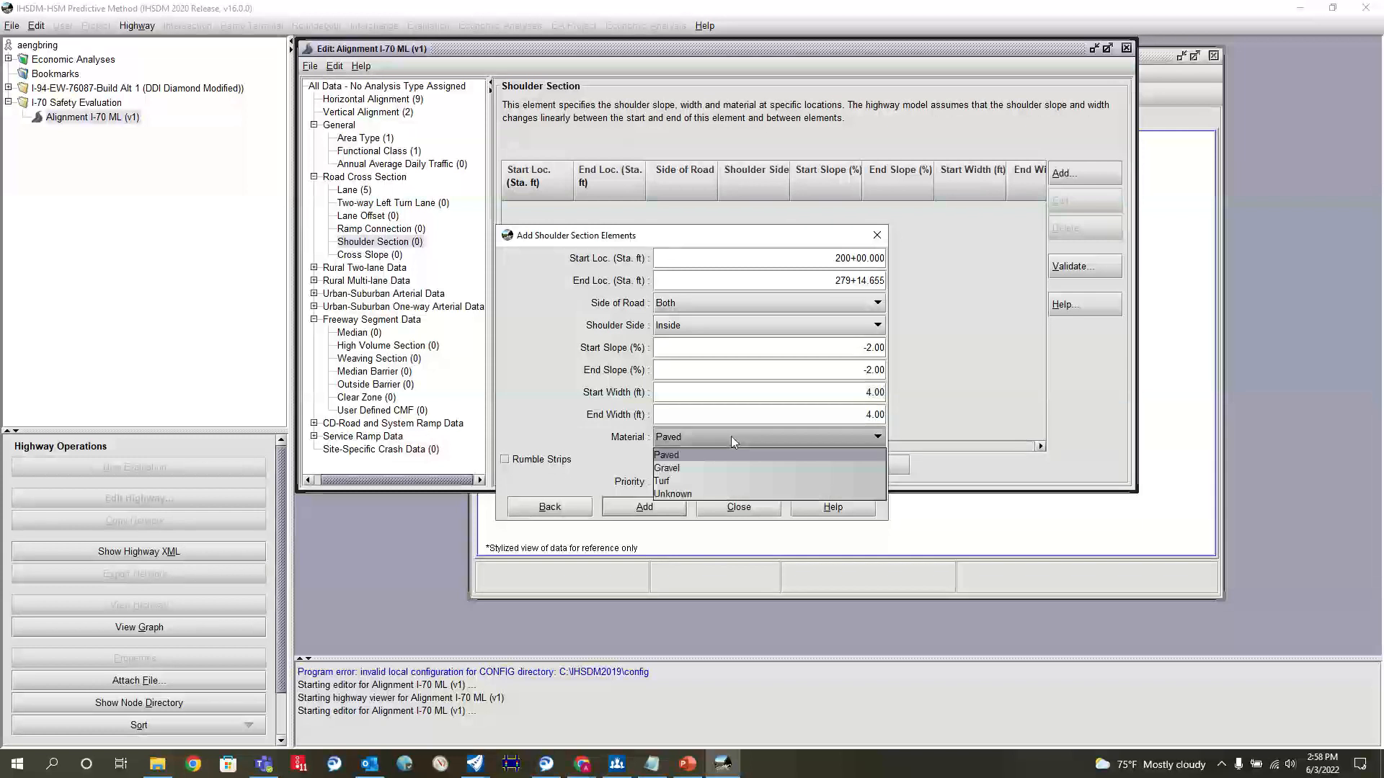
pyautogui.click(695, 457)
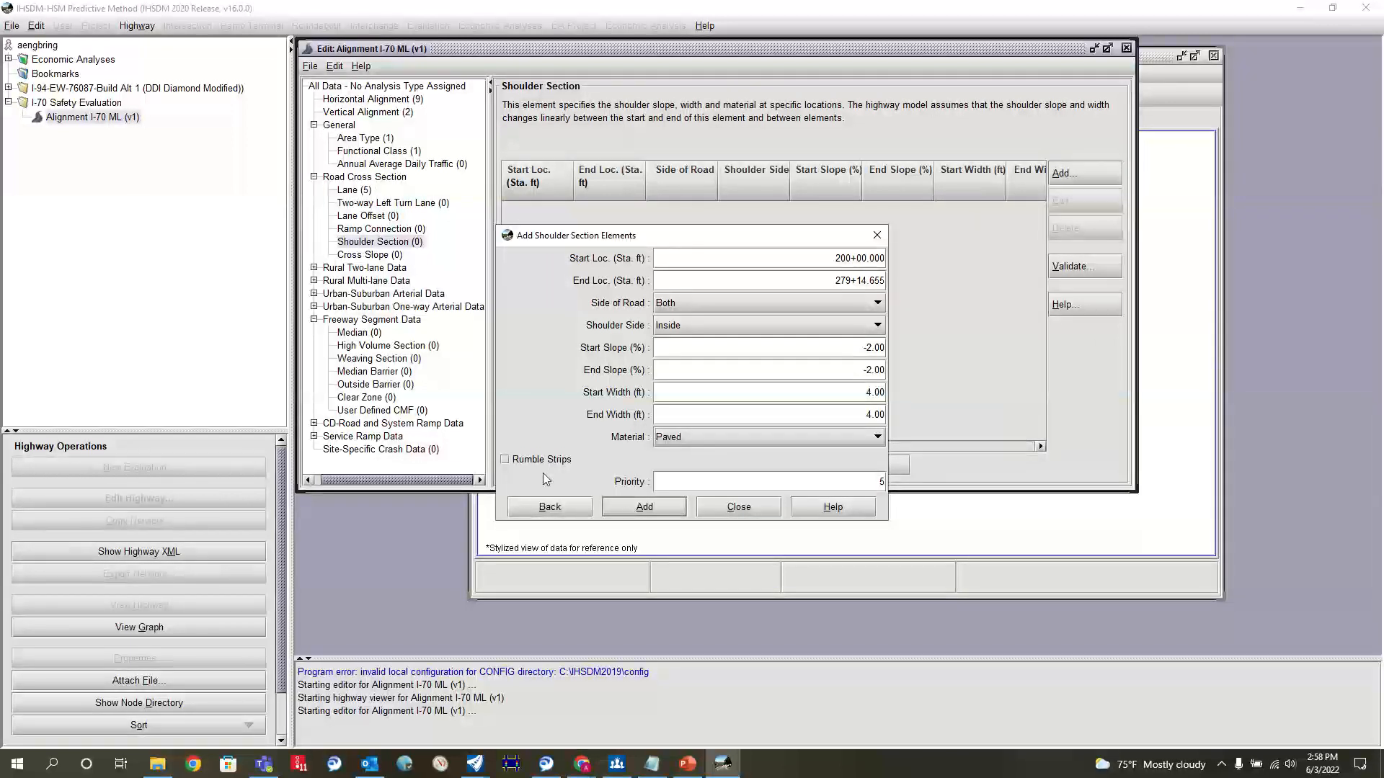
pyautogui.click(646, 507)
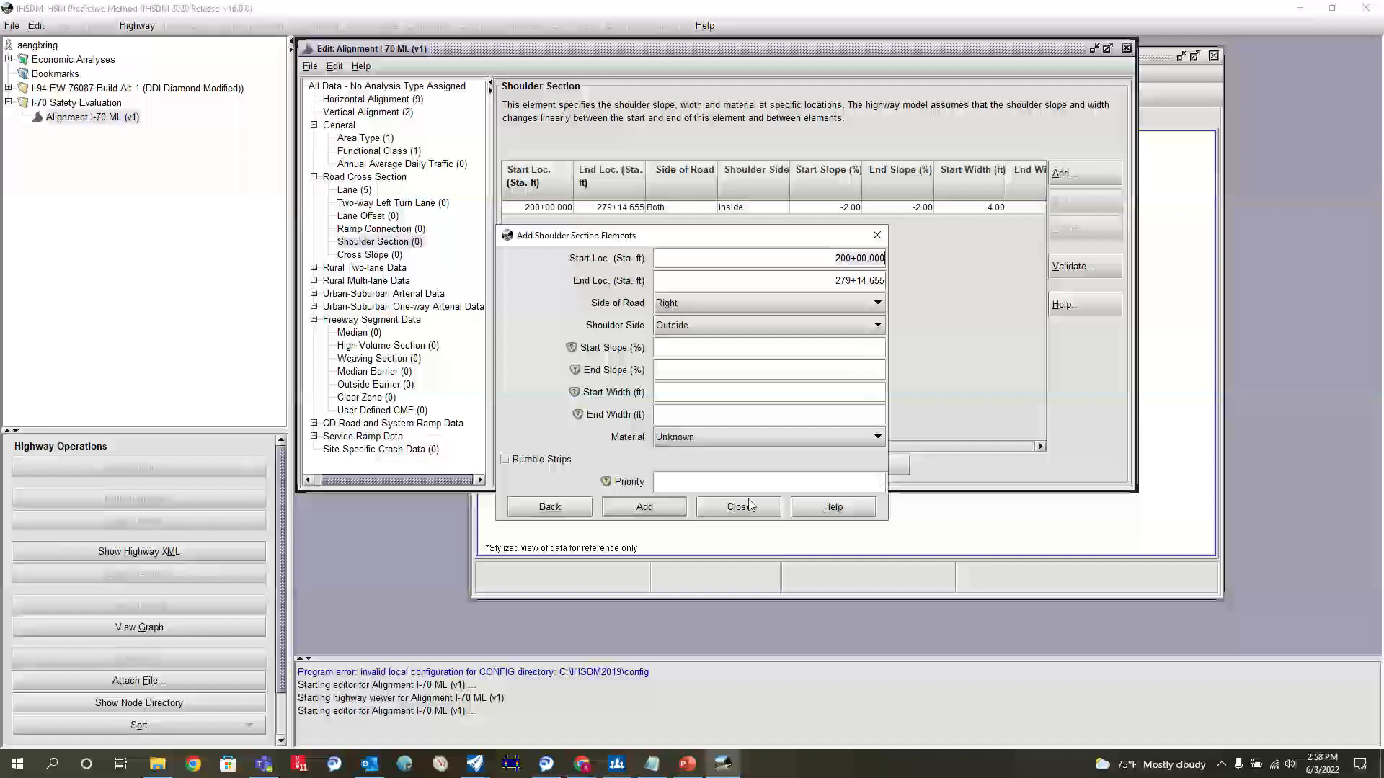
pyautogui.click(747, 506)
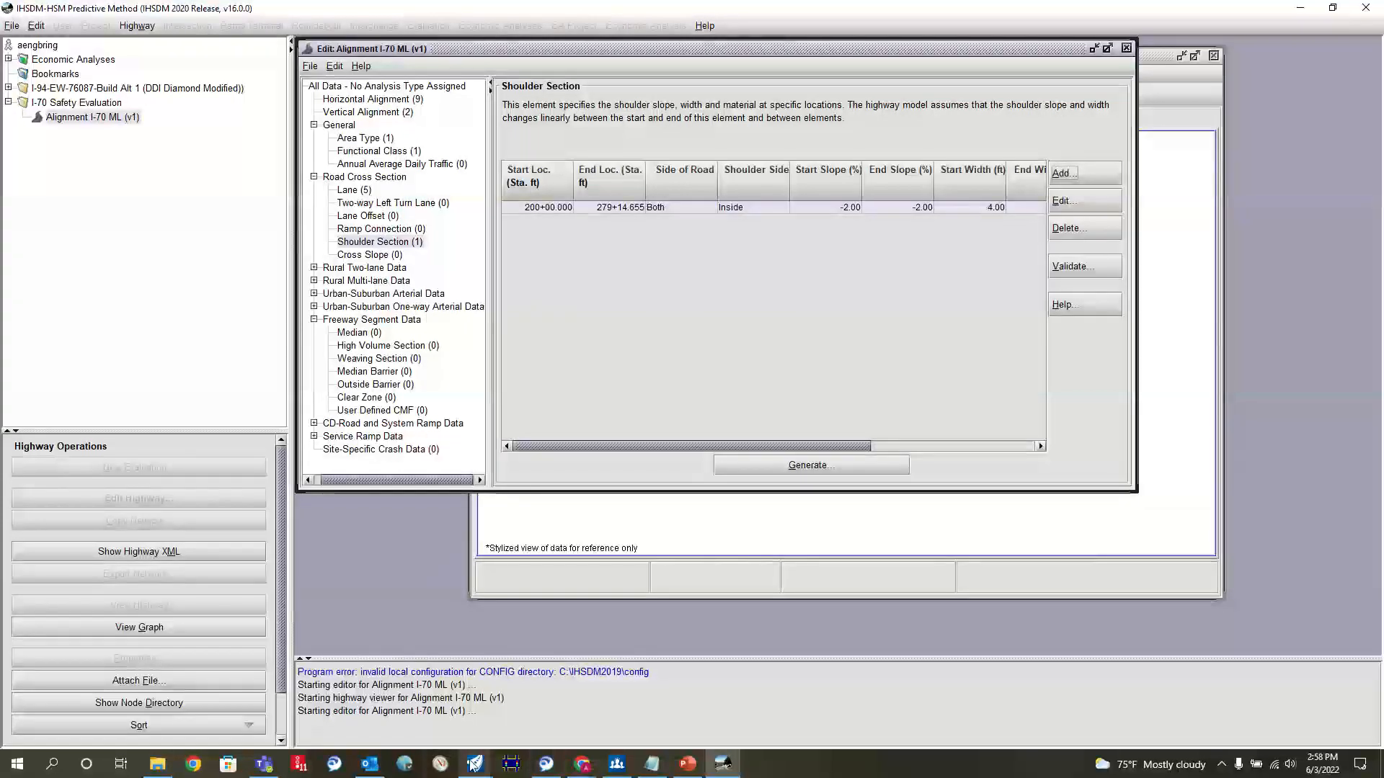
# Switch to OpenRoads Designer and examine the outside shoulders on both sides of I-70 around station 261+00 on the aerial image.
pyautogui.moveTo(474, 765)
pyautogui.click(460, 712)
pyautogui.scroll(2, 659, 381)
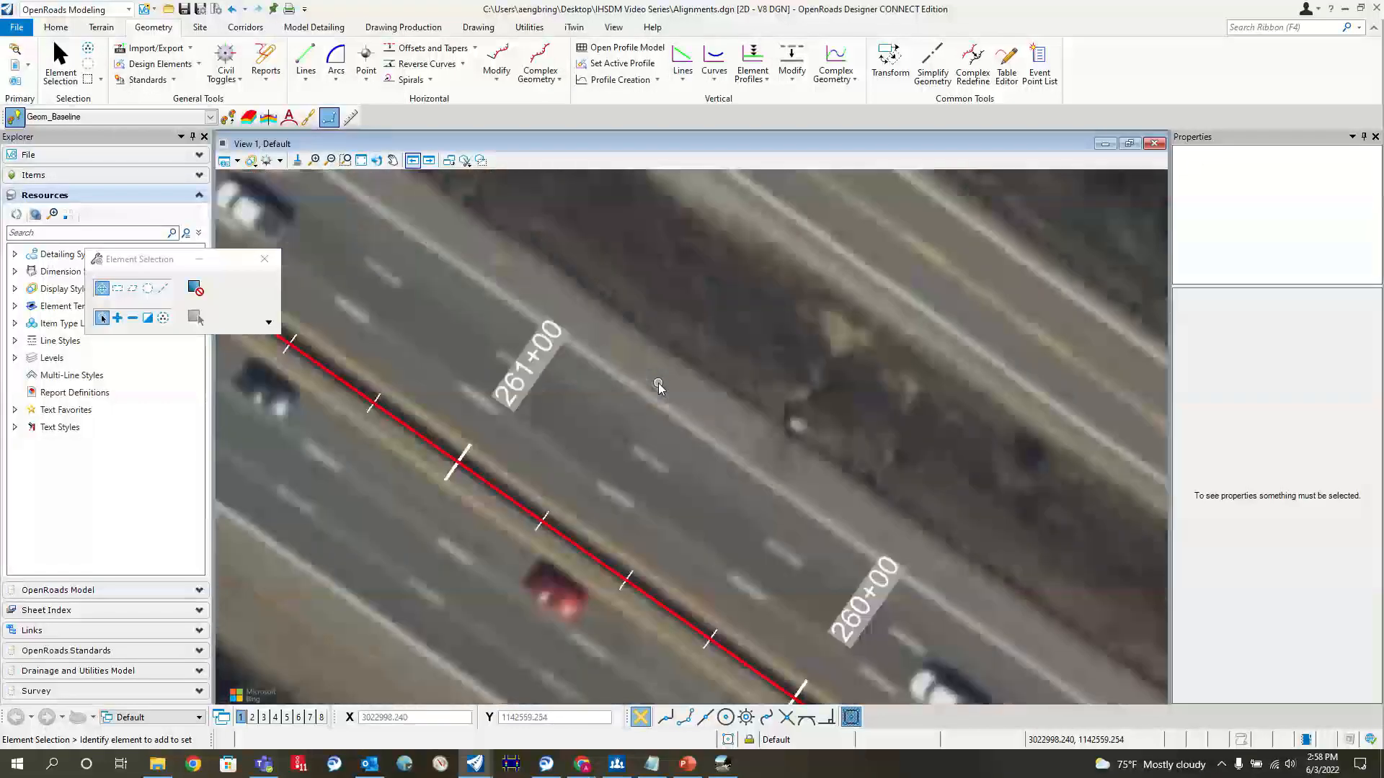
pyautogui.scroll(-1, 659, 380)
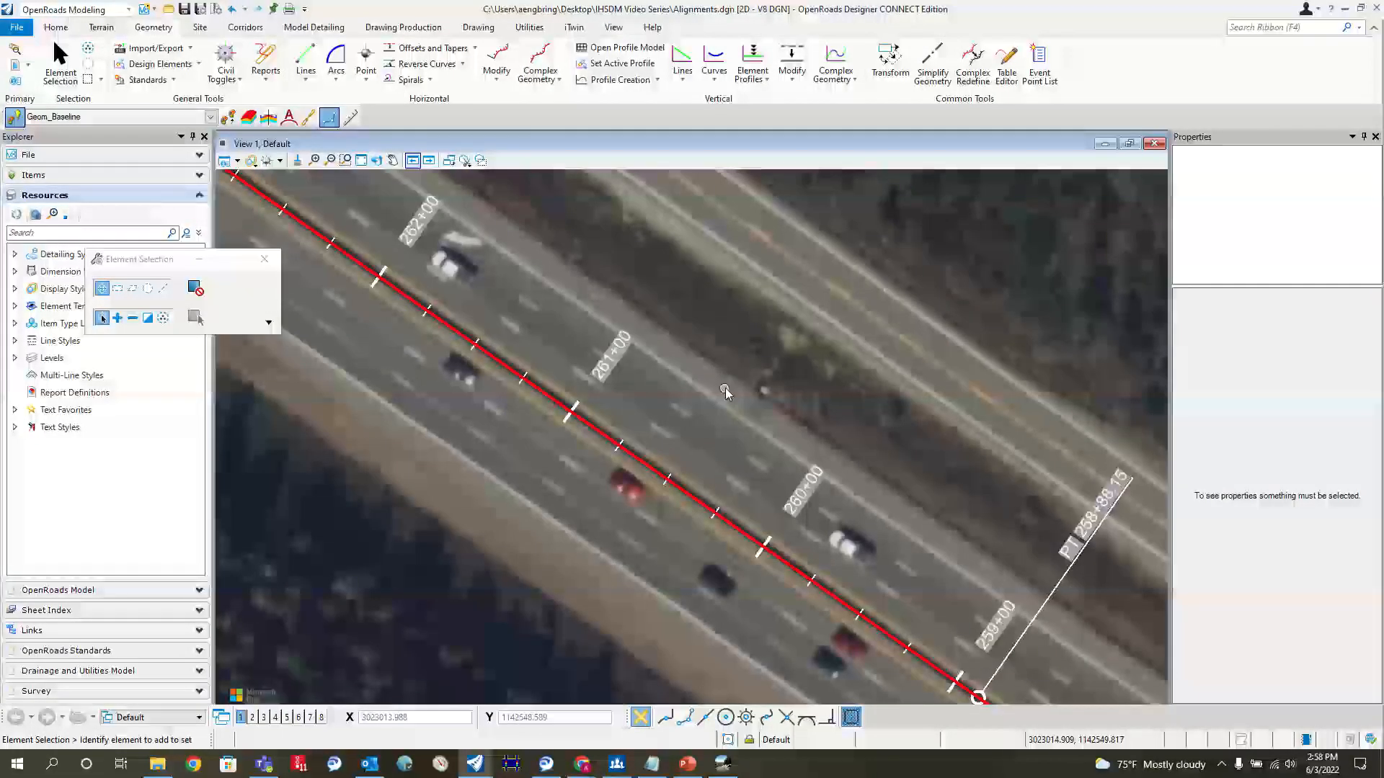
pyautogui.scroll(-2, 640, 450)
pyautogui.scroll(2, 638, 451)
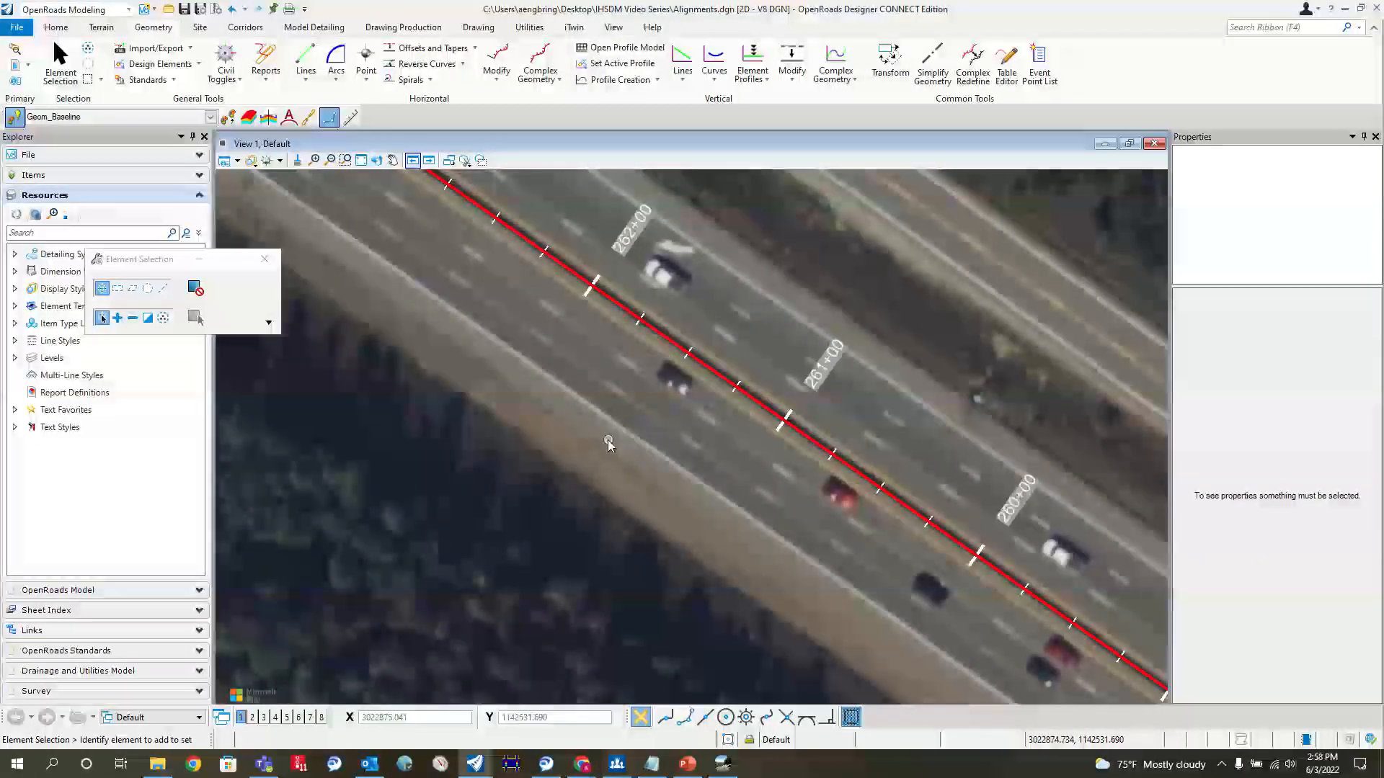
pyautogui.scroll(-3, 607, 444)
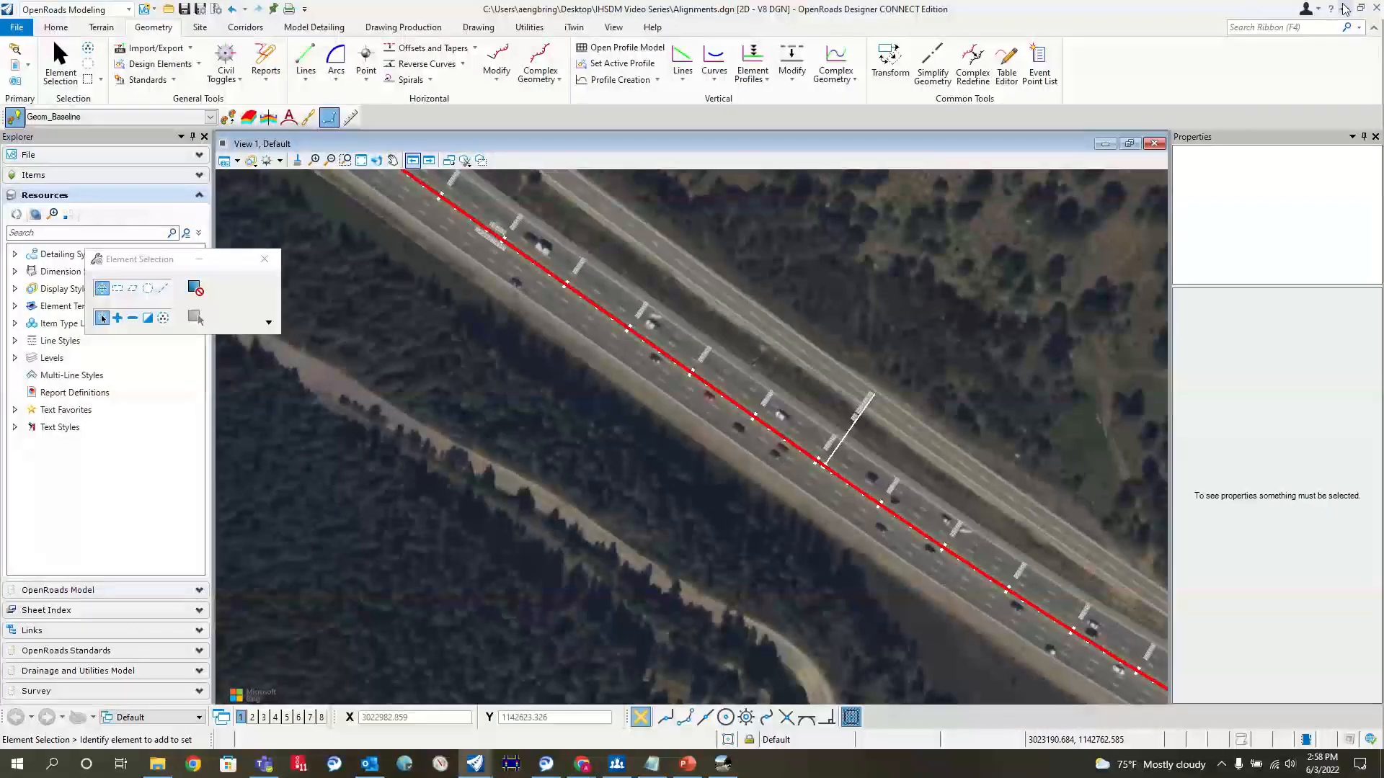
# Return to IHSDM and start a shoulder section element for the left outside shoulder with start and end slopes of -2%.
pyautogui.click(1345, 9)
pyautogui.click(1061, 174)
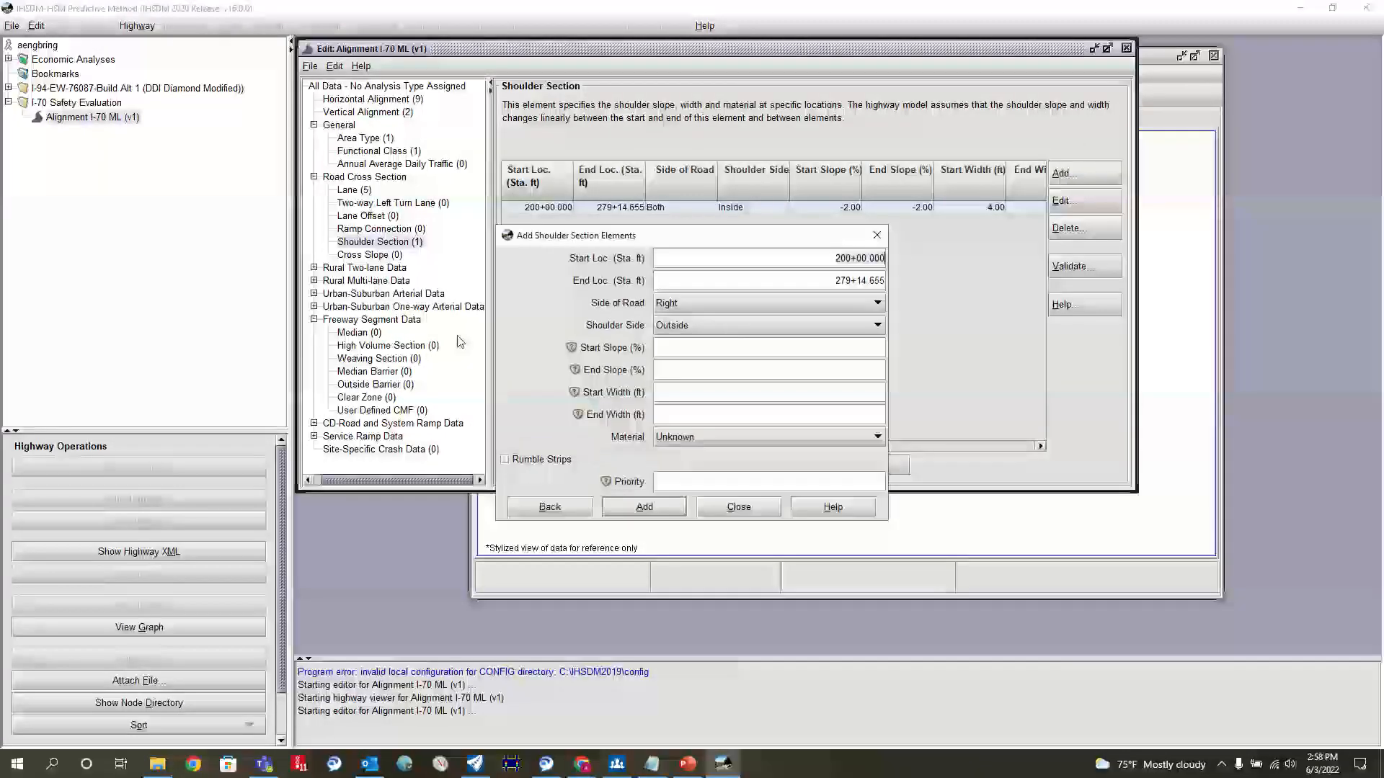
pyautogui.click(694, 302)
pyautogui.click(688, 335)
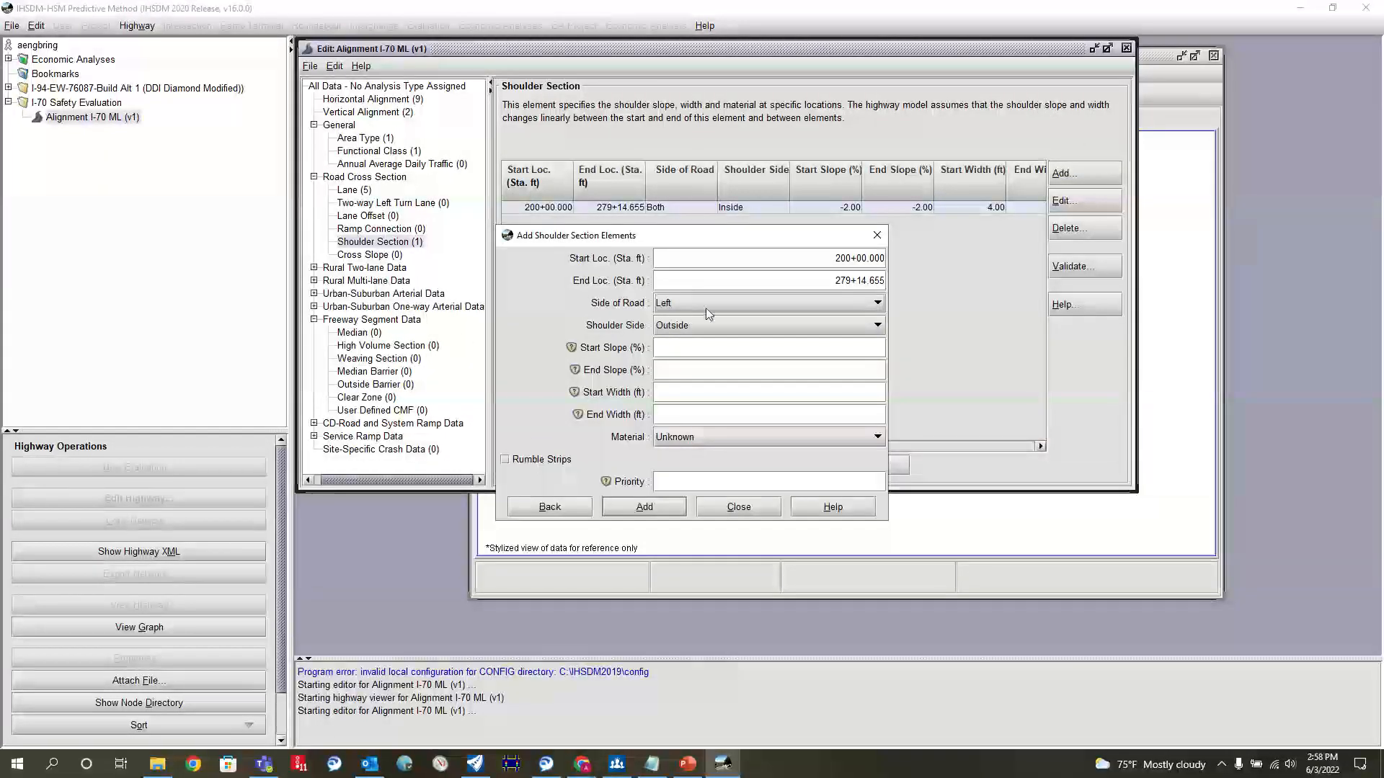
pyautogui.click(692, 349)
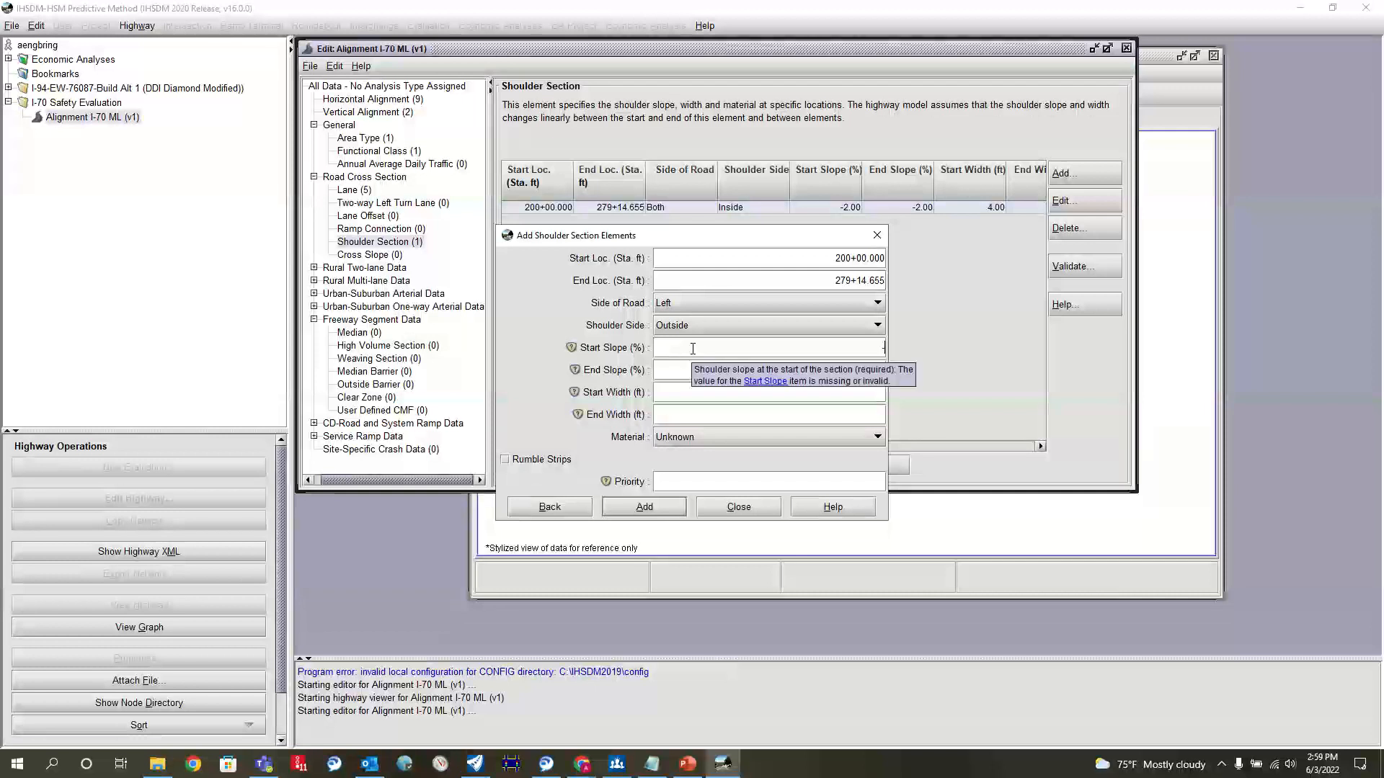
pyautogui.write('-2')
pyautogui.click(679, 370)
pyautogui.write('-2')
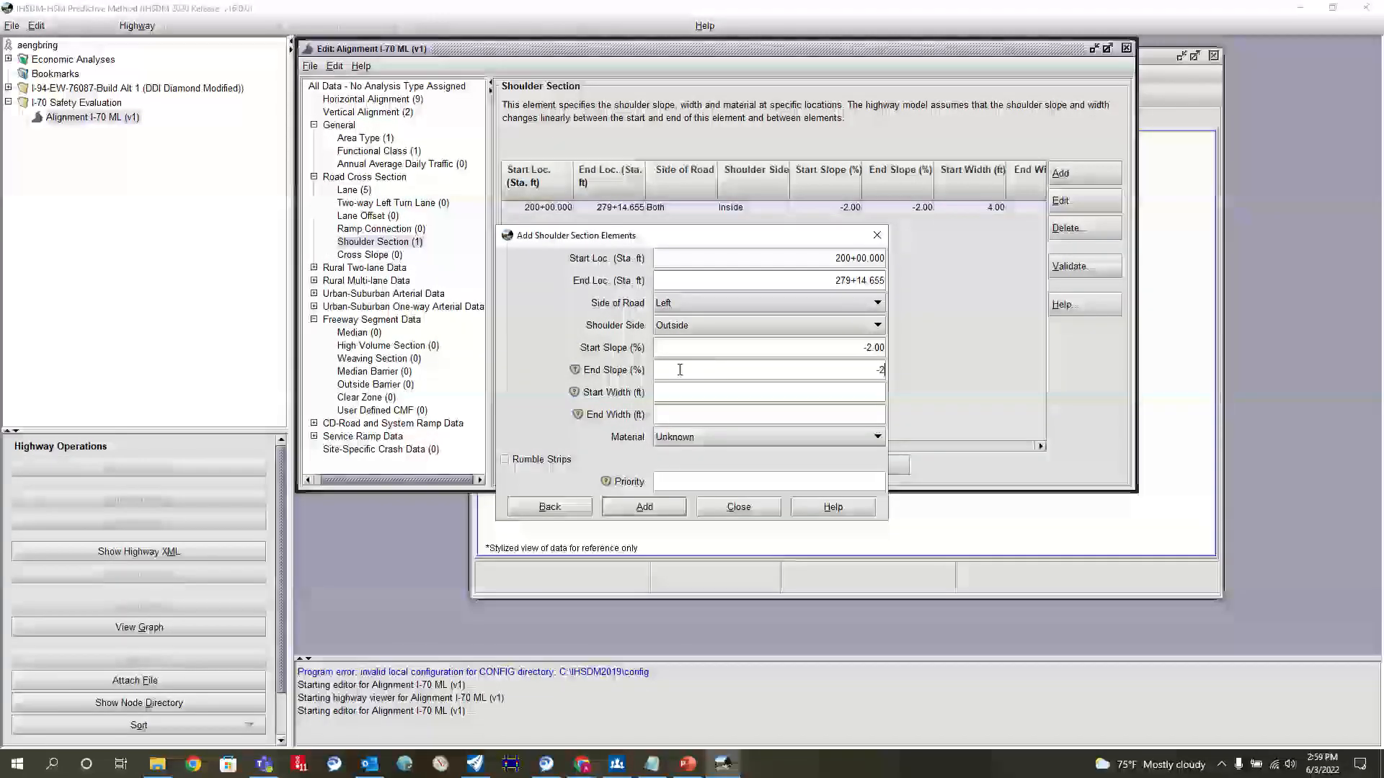
# Give the left outside shoulder 12 ft start and end widths, Paved material and priority 40, and add the element.
pyautogui.write('12')
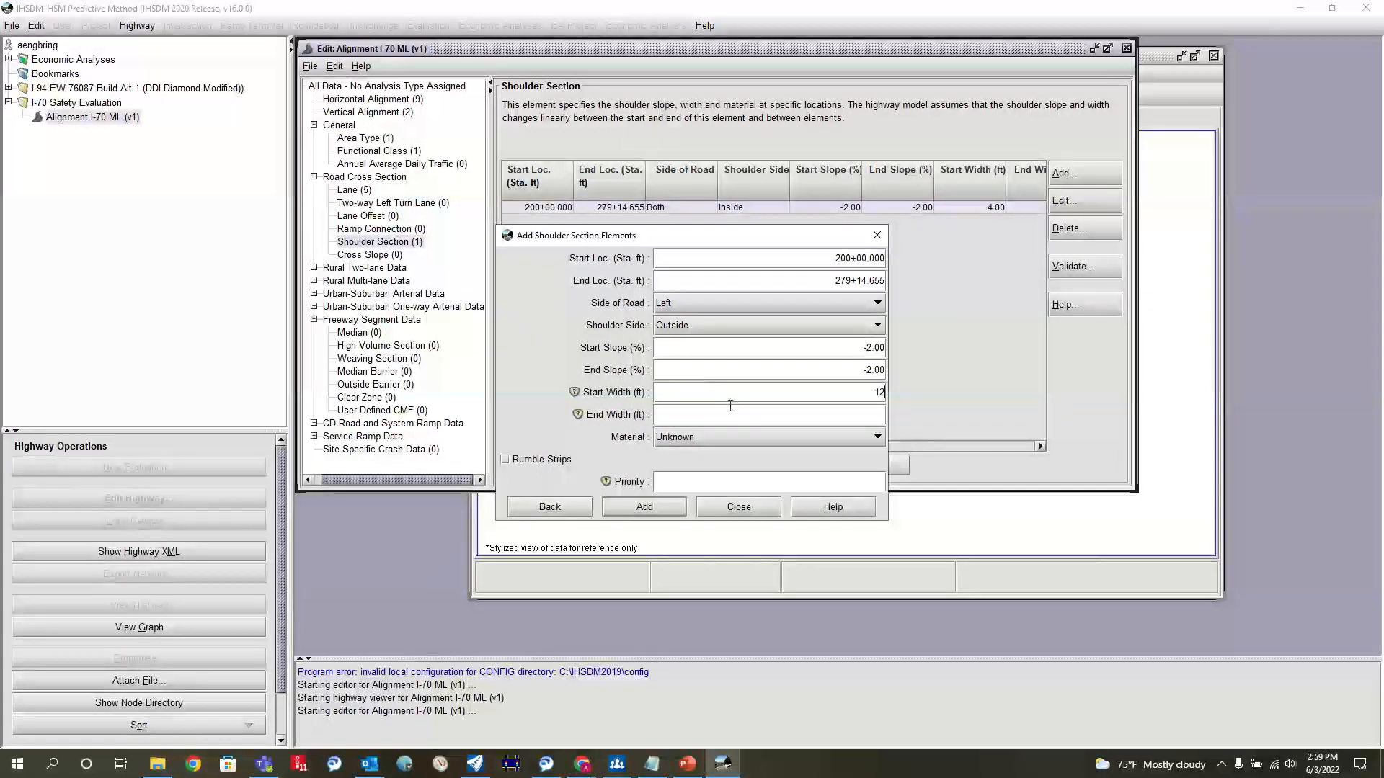
pyautogui.write('12')
pyautogui.click(744, 435)
pyautogui.click(725, 461)
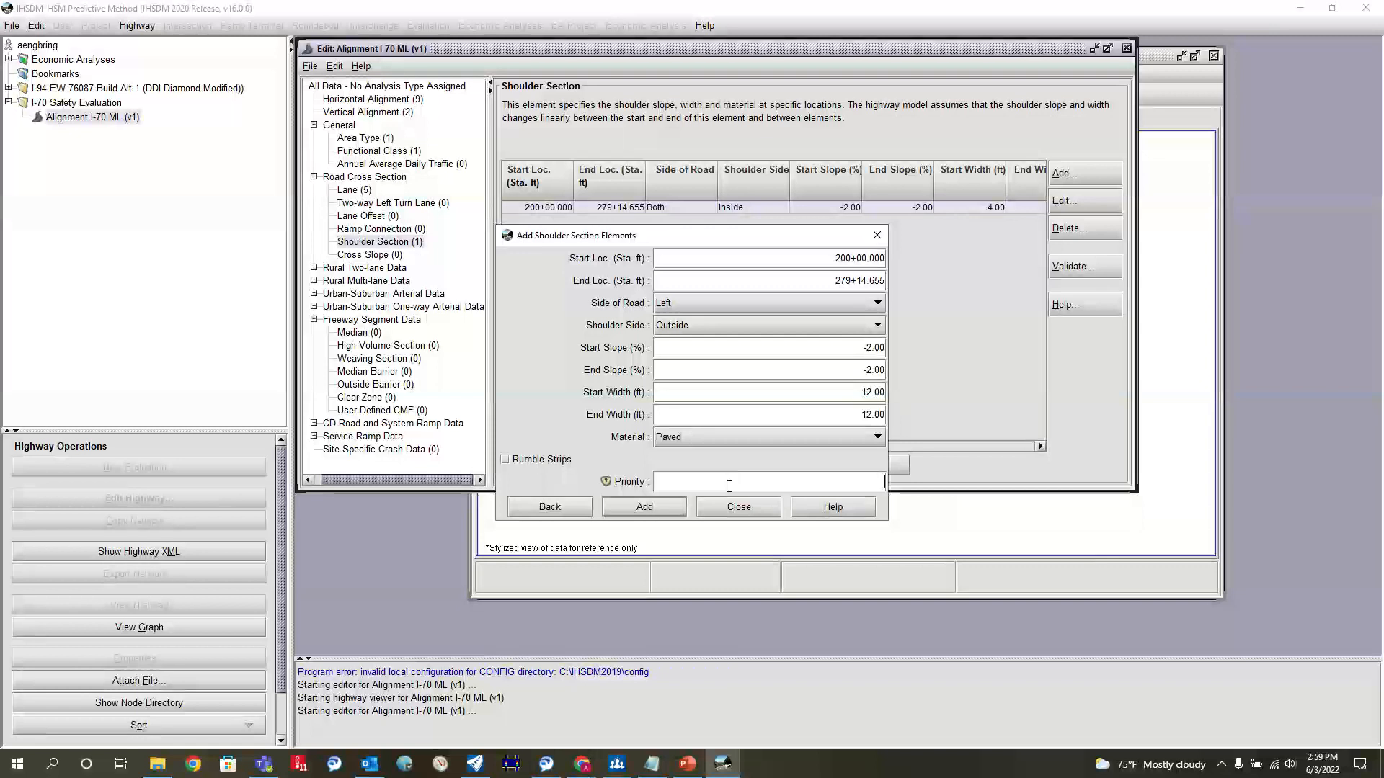
pyautogui.click(729, 486)
pyautogui.write('40')
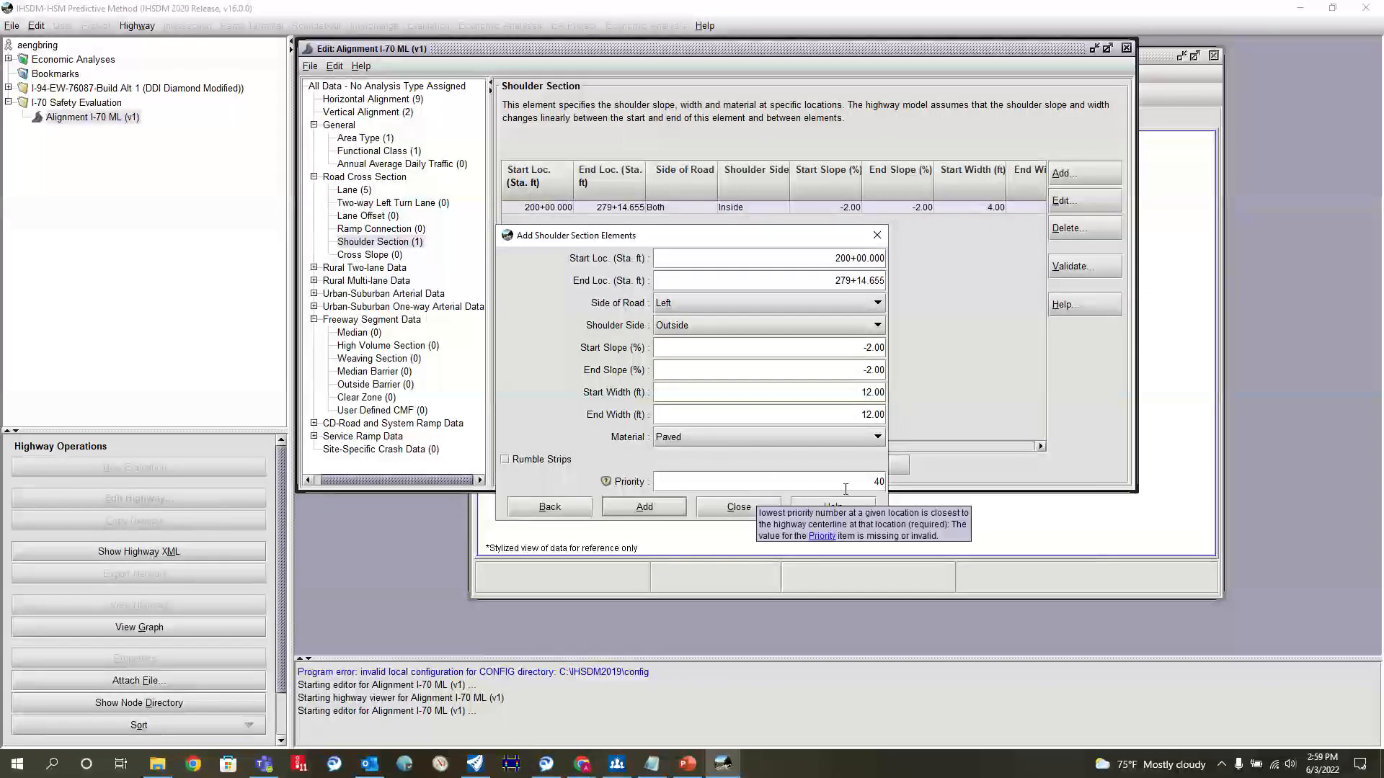
pyautogui.click(644, 506)
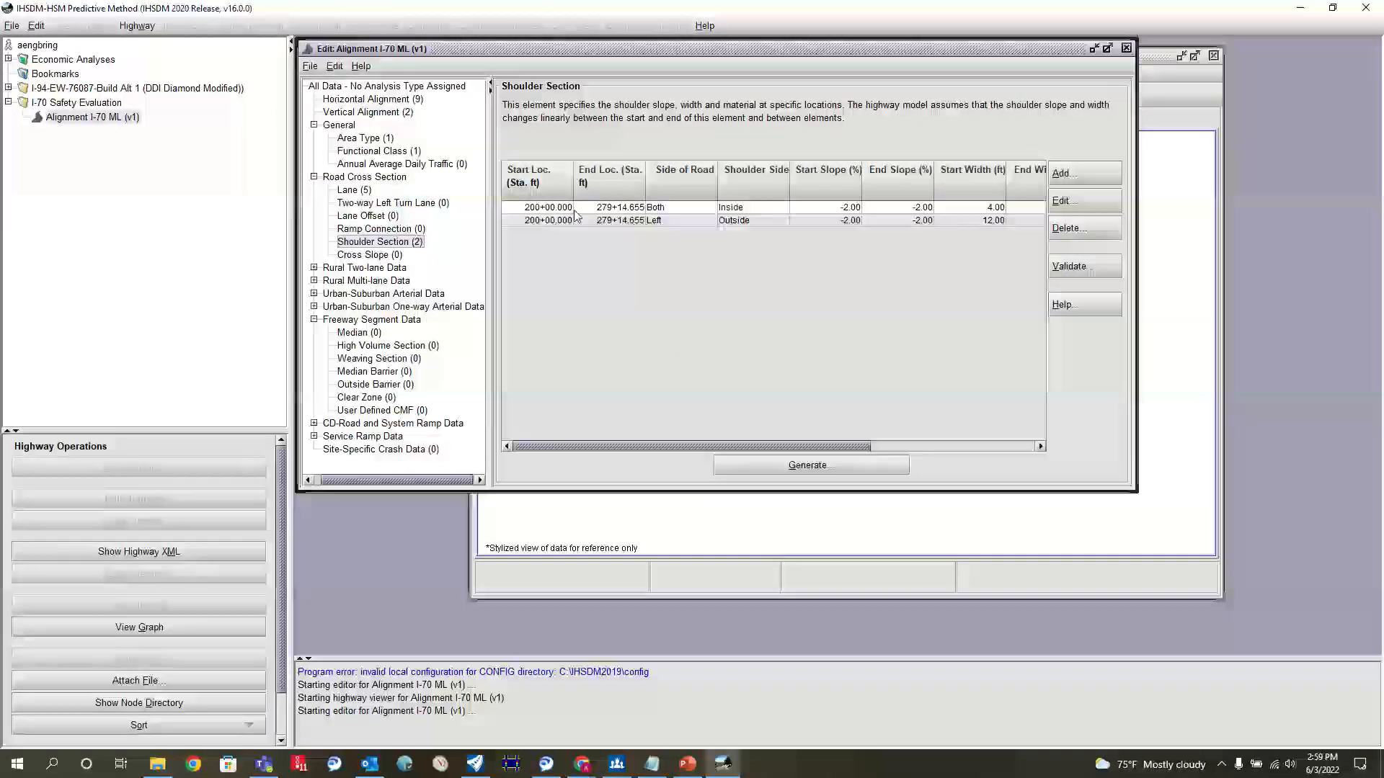
# Duplicate the left outside shoulder row and set the copy's side of road to Right.
pyautogui.hotkey('ctrl', 'c')
pyautogui.hotkey('ctrl', 'v')
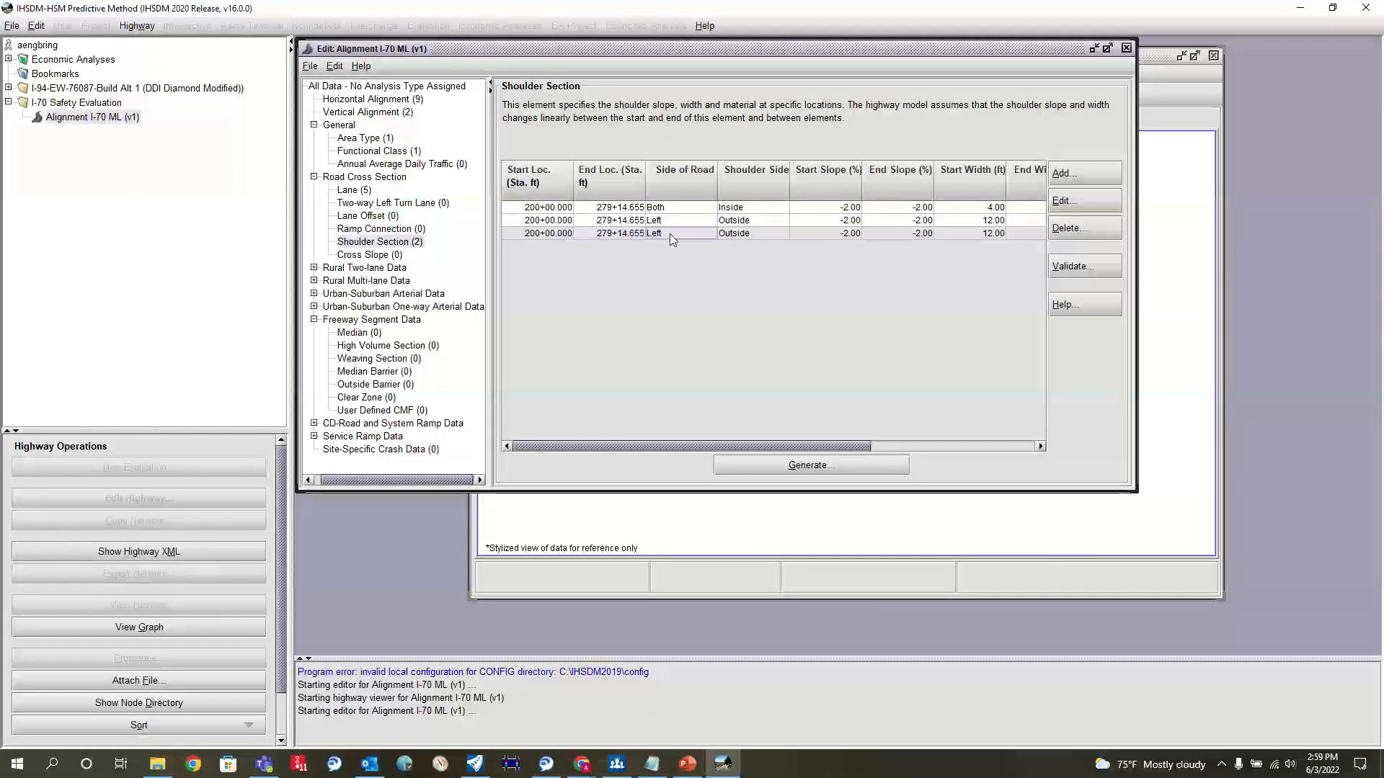
pyautogui.click(670, 233)
pyautogui.click(678, 269)
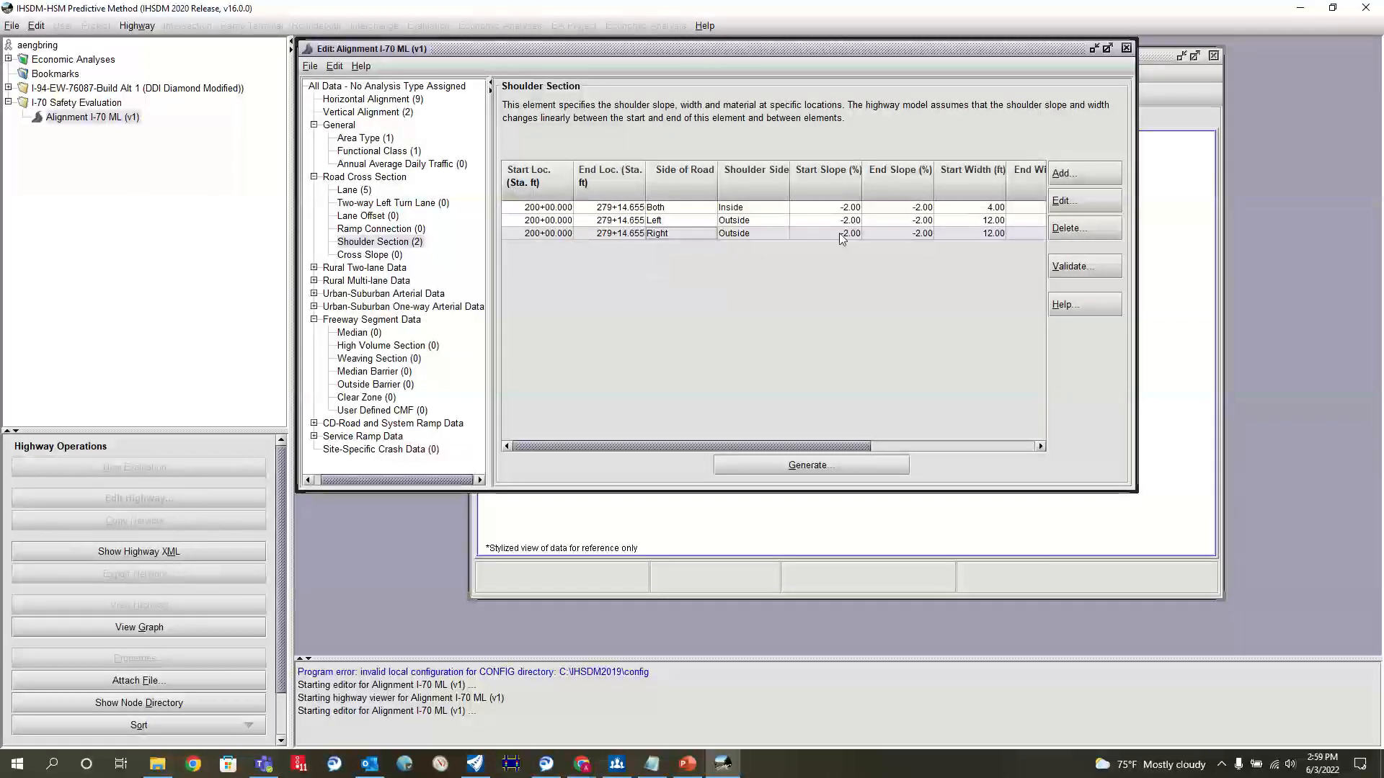
# Set the priority of the right outside shoulder section to 30.
pyautogui.moveTo(824, 451); pyautogui.dragTo(989, 436)
pyautogui.click(1033, 232)
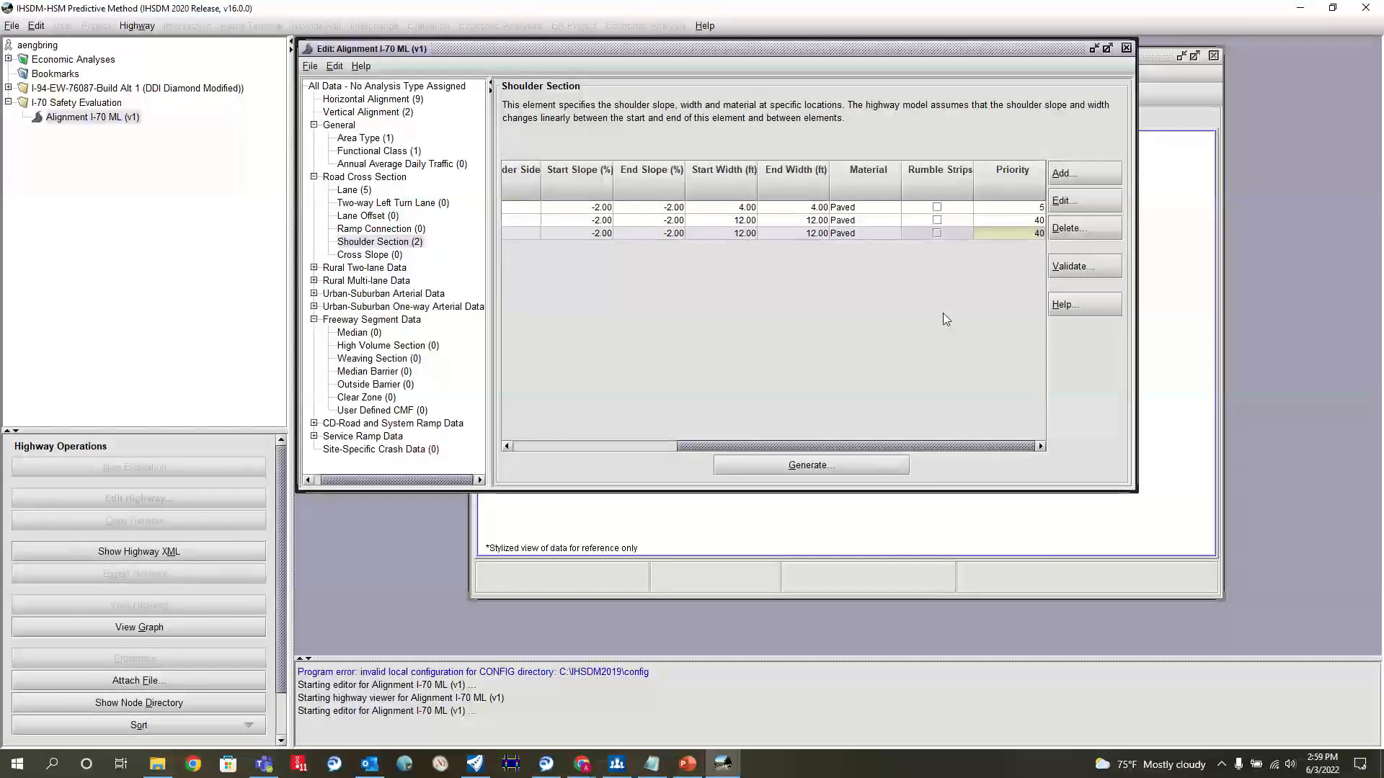
pyautogui.press('BackSpace')
pyautogui.press('BackSpace')
pyautogui.write('30')
pyautogui.click(1018, 219)
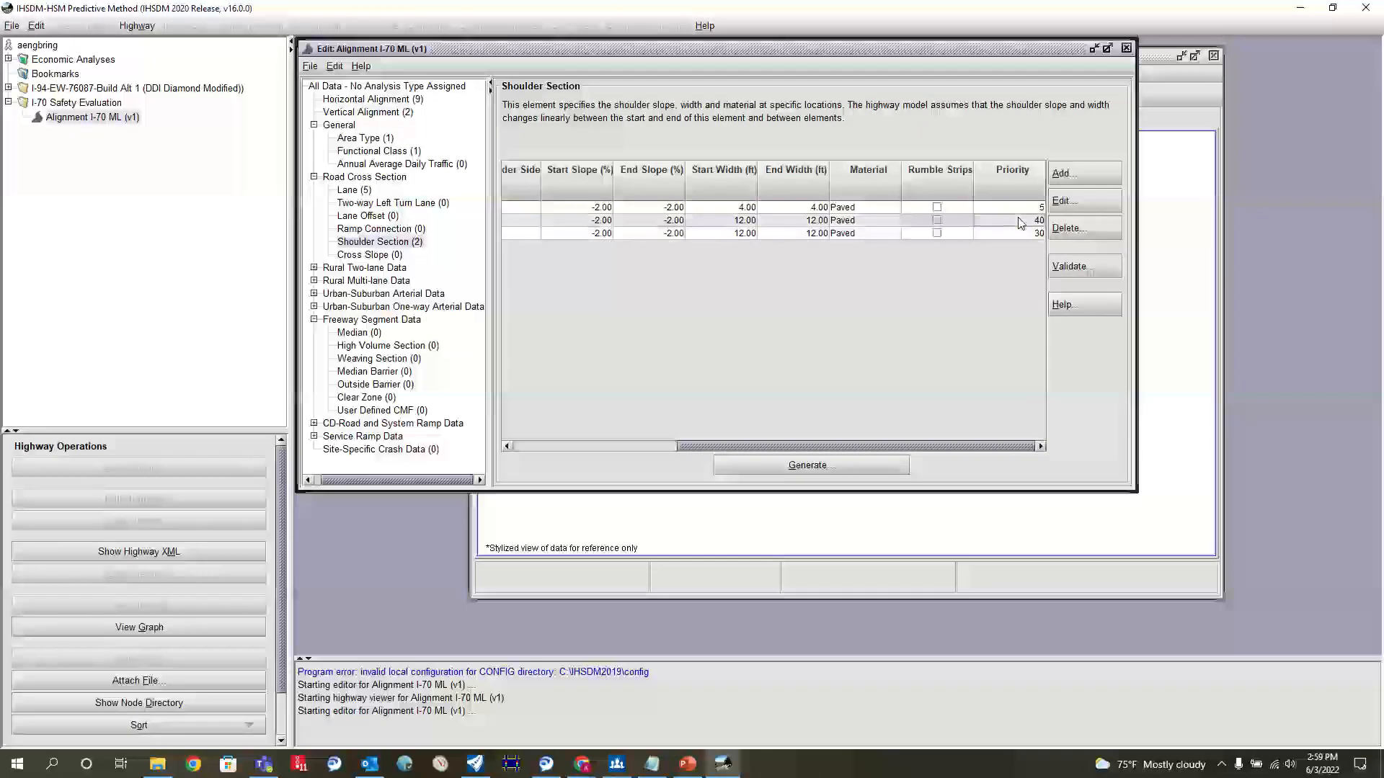
pyautogui.moveTo(949, 448); pyautogui.dragTo(707, 424)
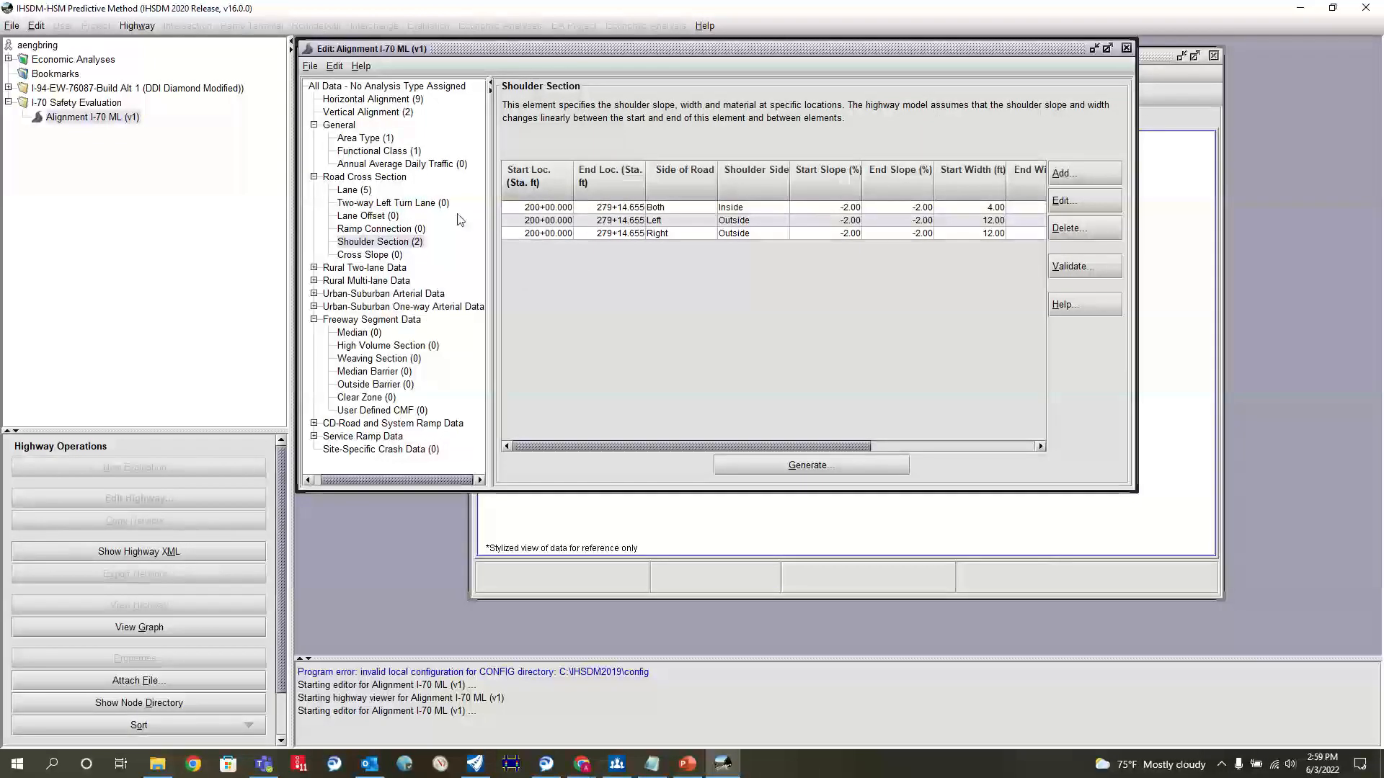
# Save the alignment data, then close the highway editor and the open highway viewer.
pyautogui.click(310, 66)
pyautogui.click(338, 90)
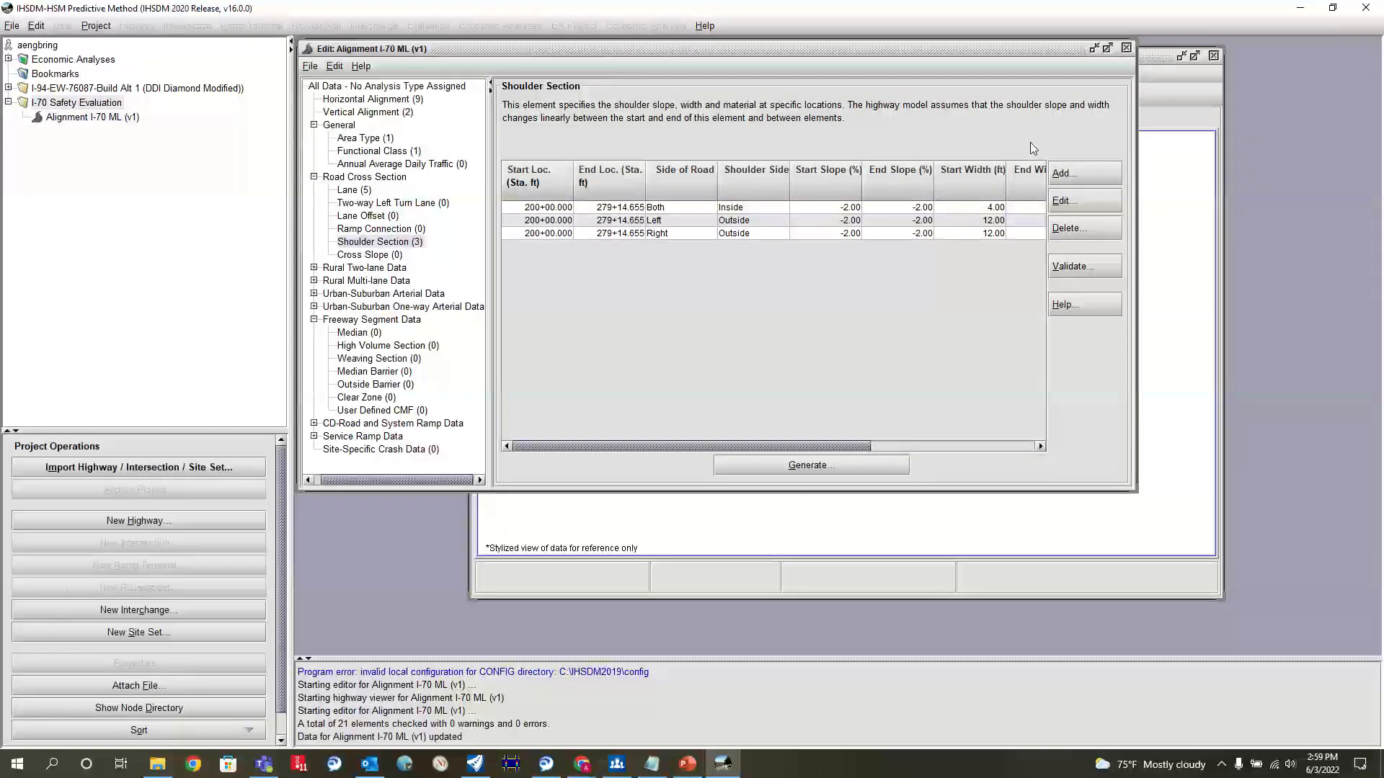
pyautogui.click(1126, 47)
pyautogui.click(1214, 56)
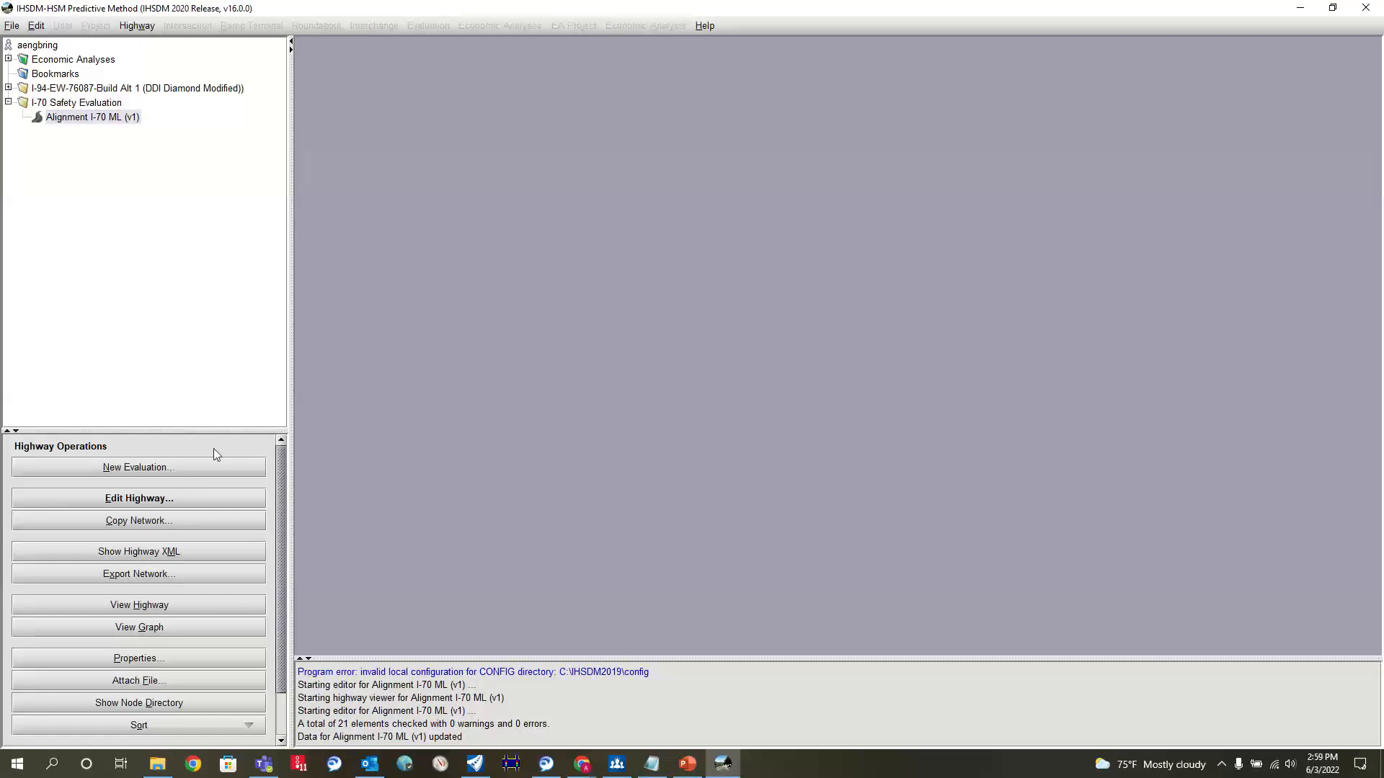
# Open the highway viewer for Alignment I-70 ML and inspect the lanes and shoulders in the plan view.
pyautogui.click(154, 606)
pyautogui.scroll(3, 649, 386)
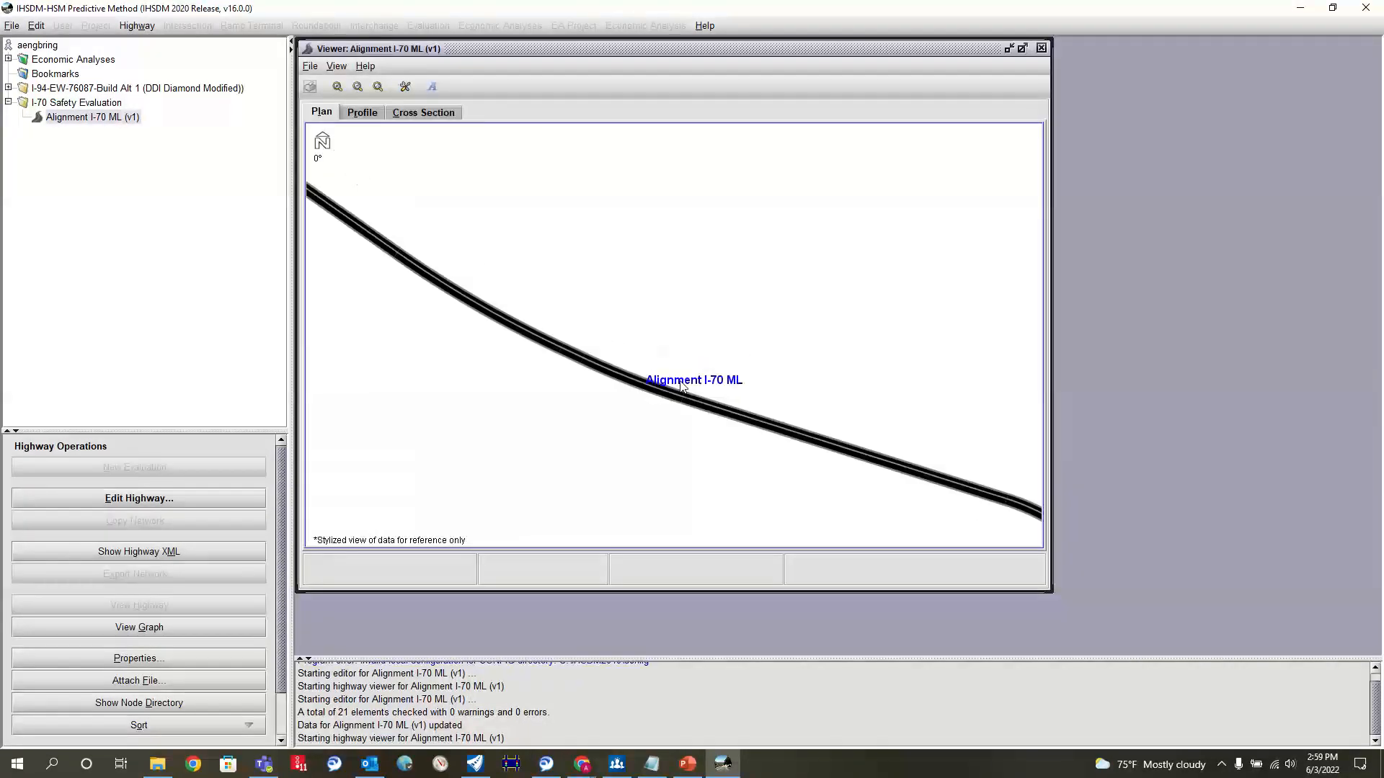
pyautogui.scroll(3, 745, 306)
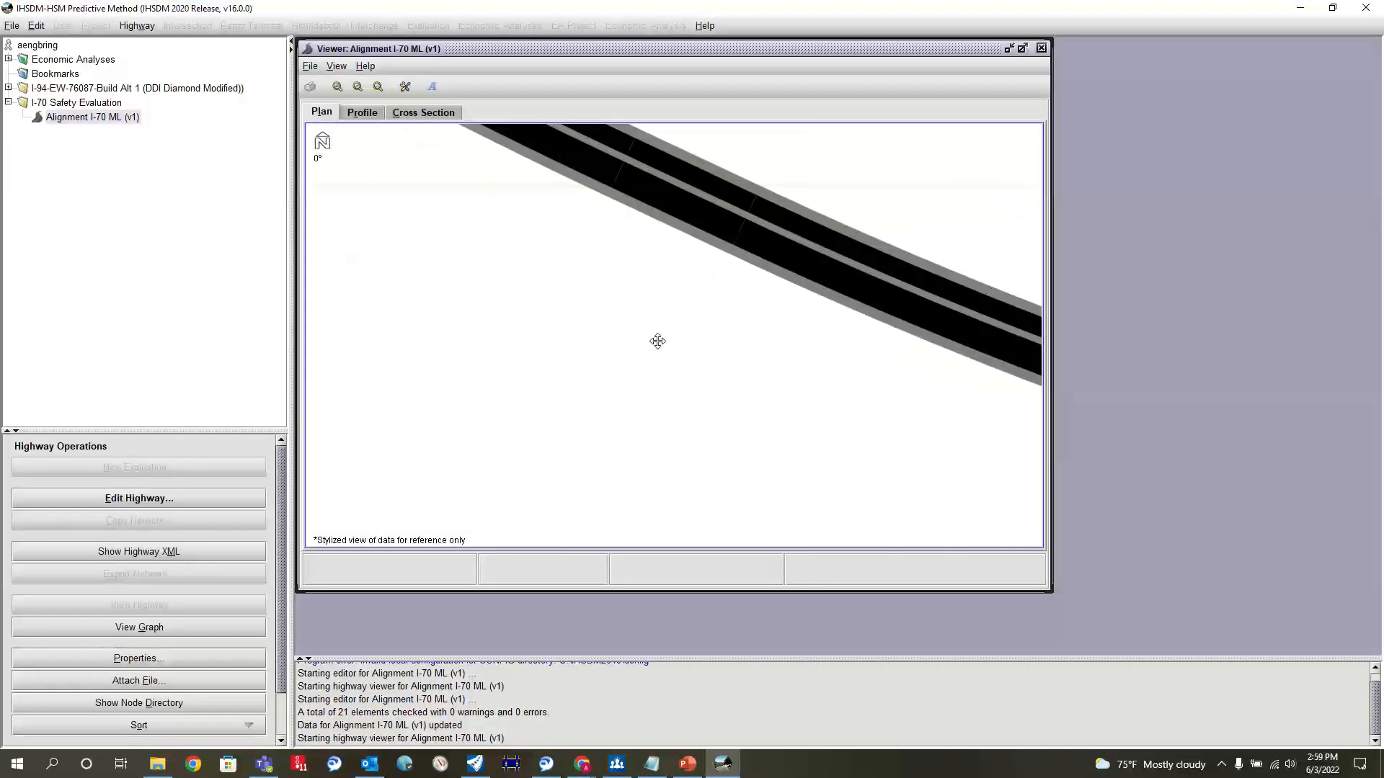
pyautogui.scroll(2, 620, 360)
pyautogui.scroll(2, 703, 292)
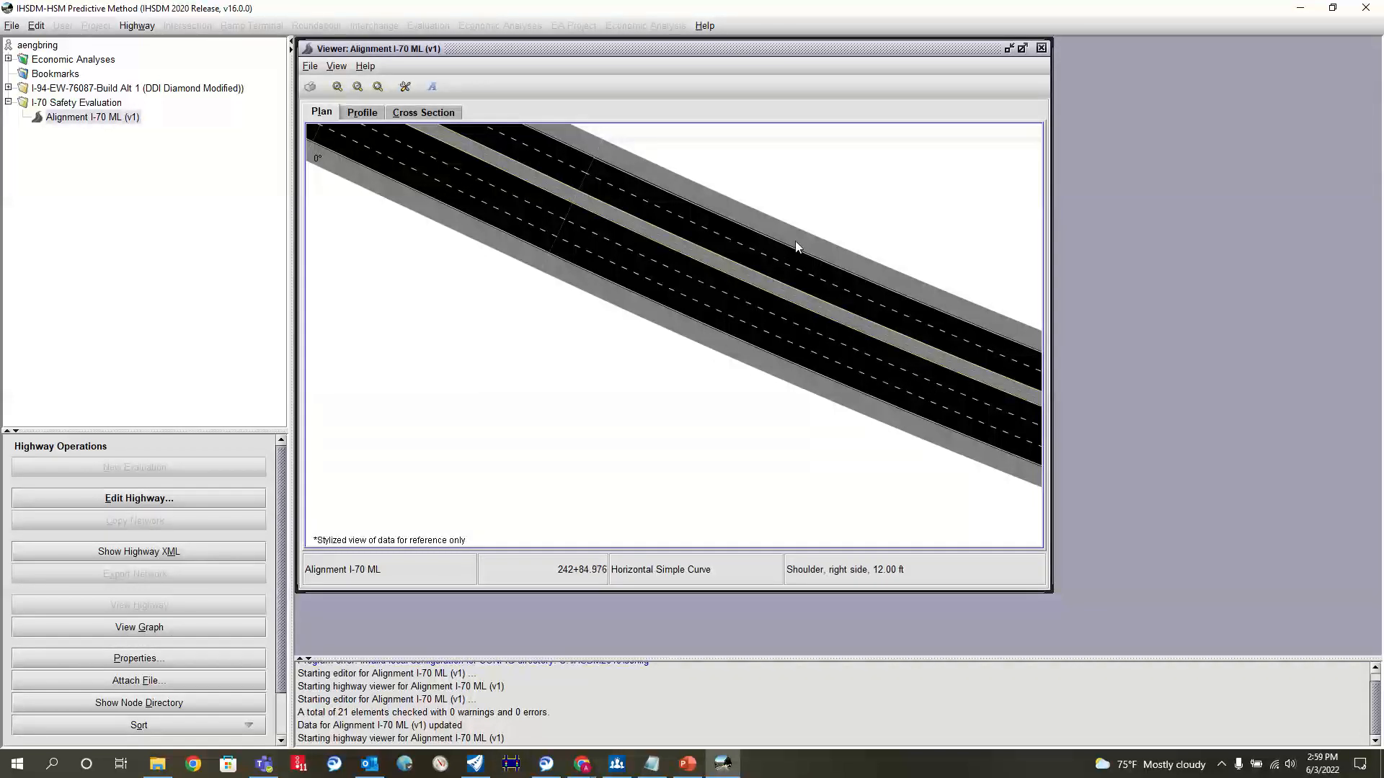
pyautogui.scroll(-5, 747, 280)
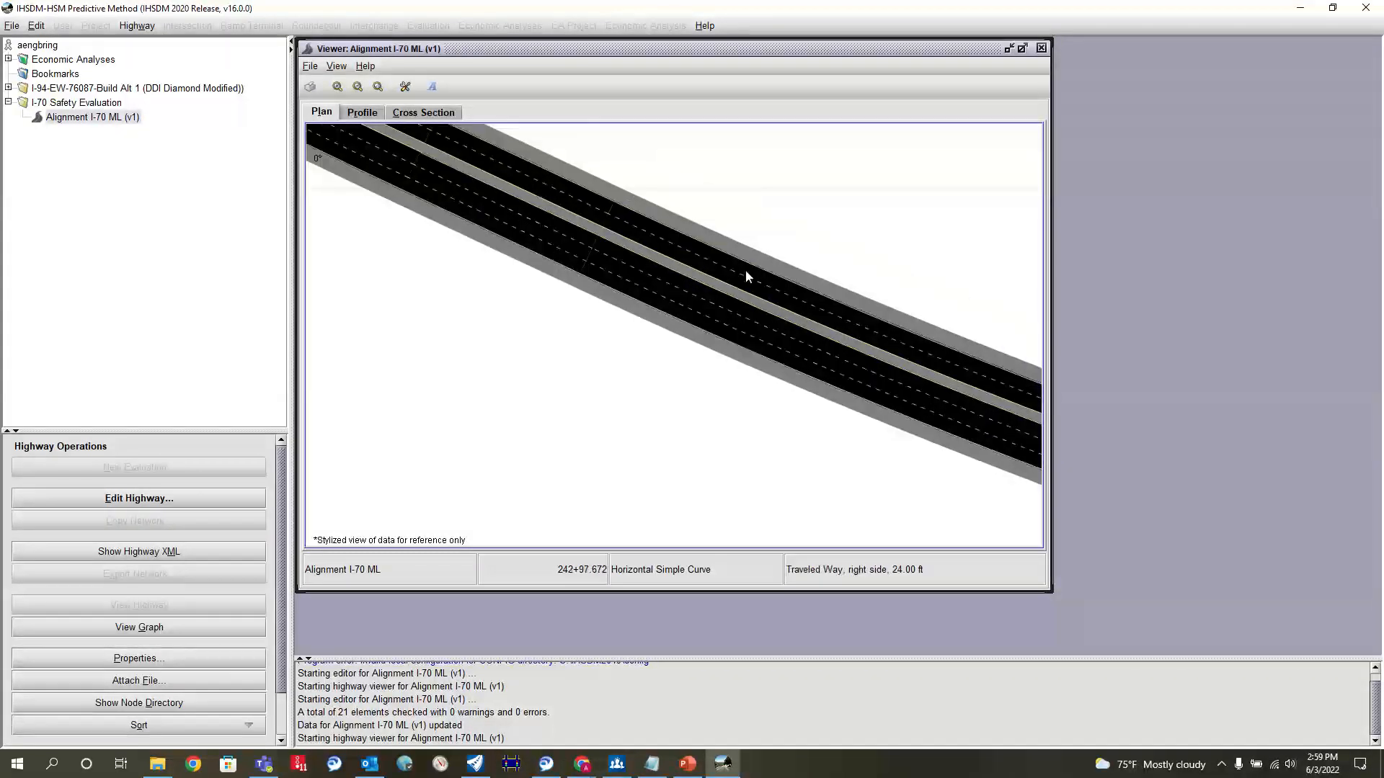
pyautogui.scroll(-4, 746, 281)
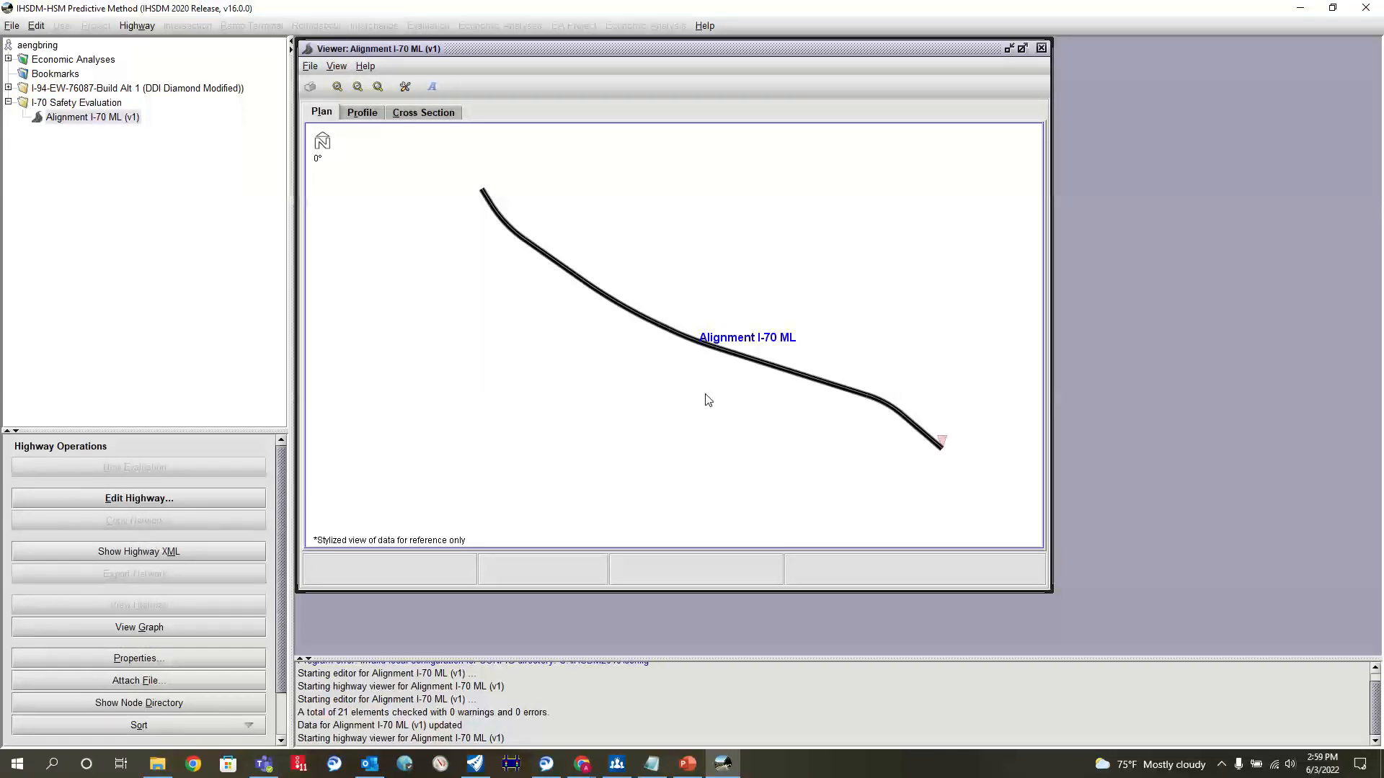
# Reopen the highway editor for Alignment I-70 ML, check the Annual Average Daily Traffic data and display the Median data.
pyautogui.click(166, 505)
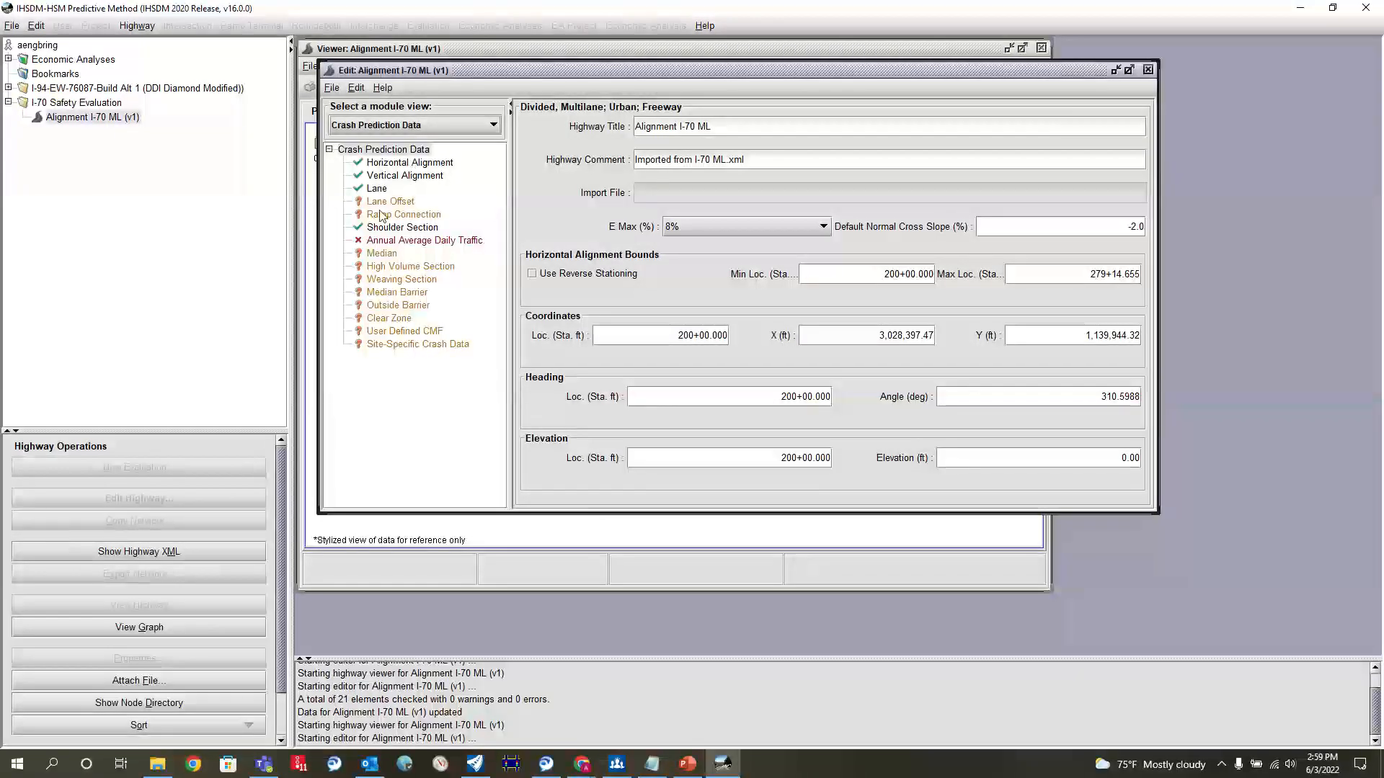
pyautogui.click(411, 243)
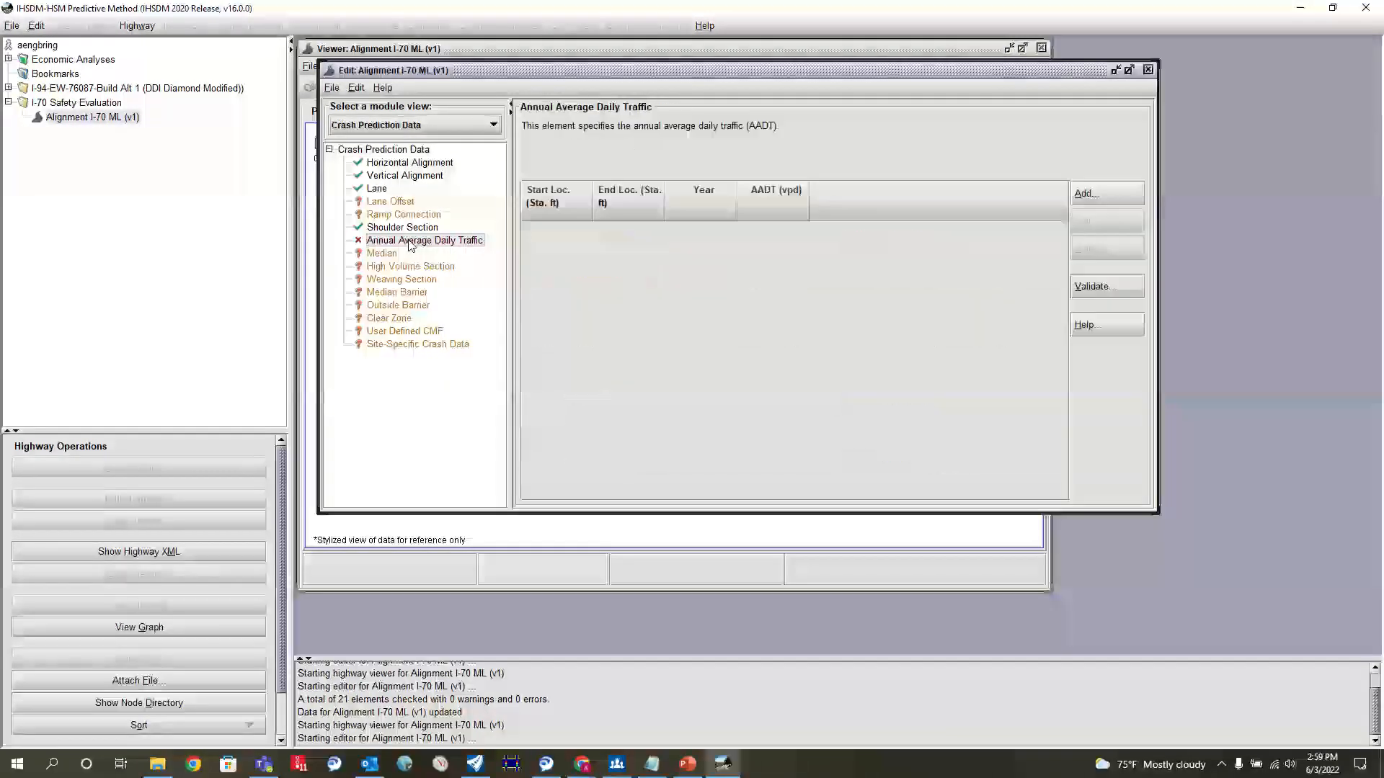
pyautogui.click(383, 256)
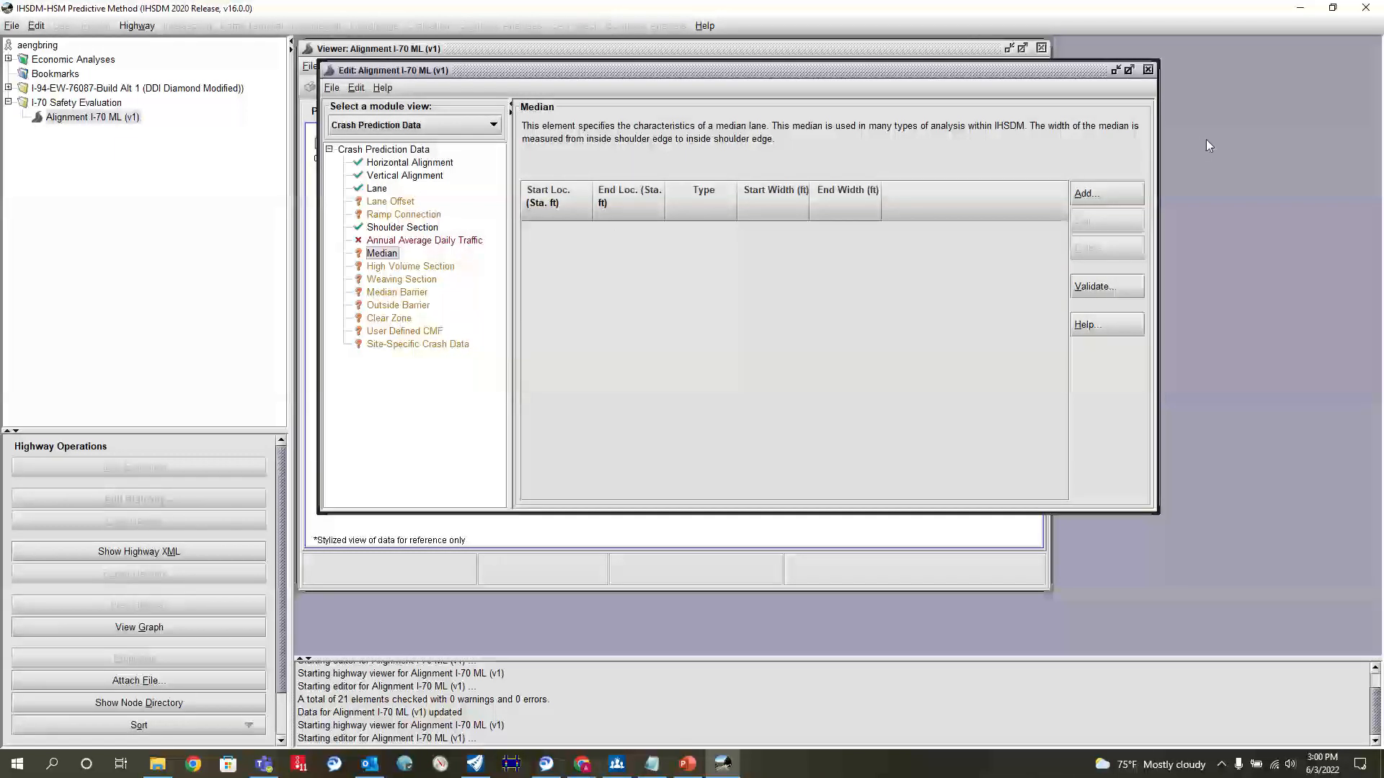
# Switch to OpenRoads Designer and examine the I-70 median on the aerial image along the alignment to its start at station 200+00.
pyautogui.click(476, 764)
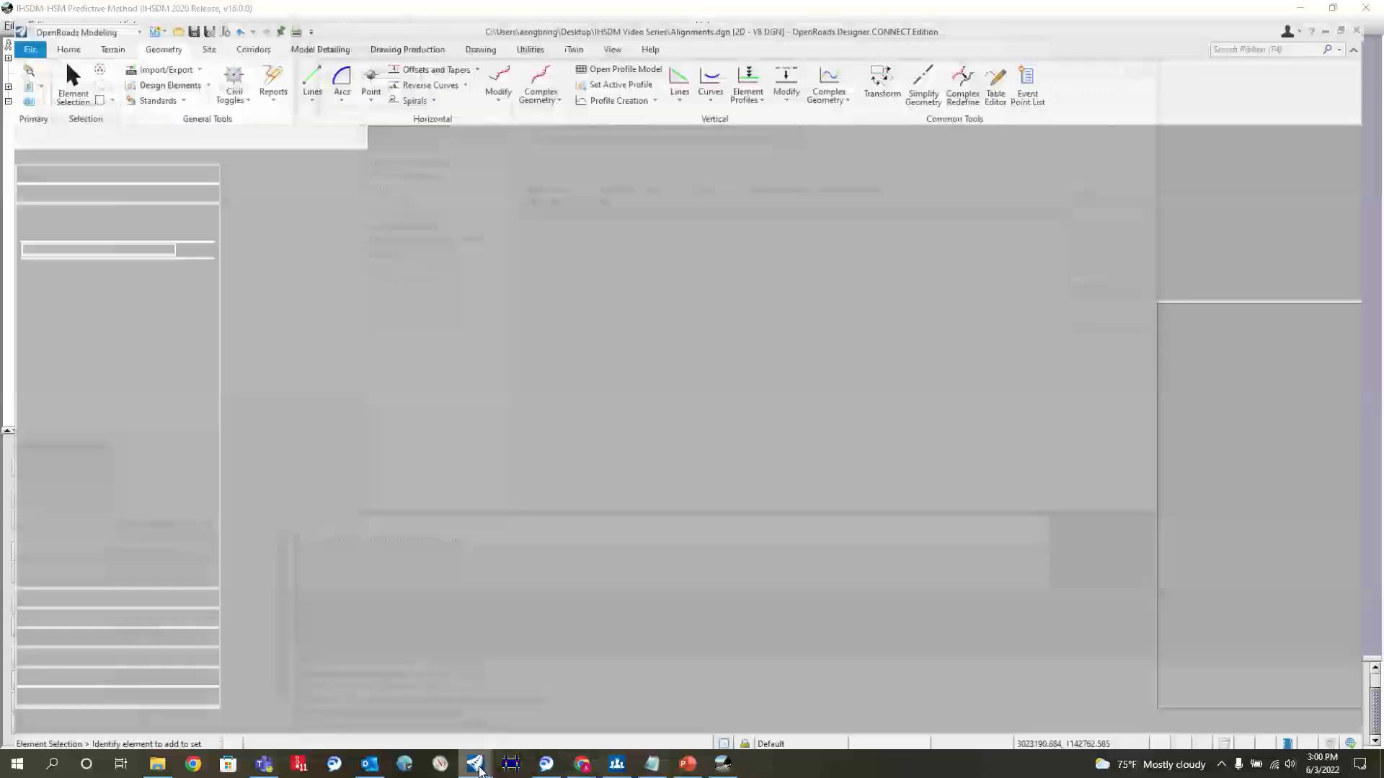
pyautogui.scroll(-5, 802, 452)
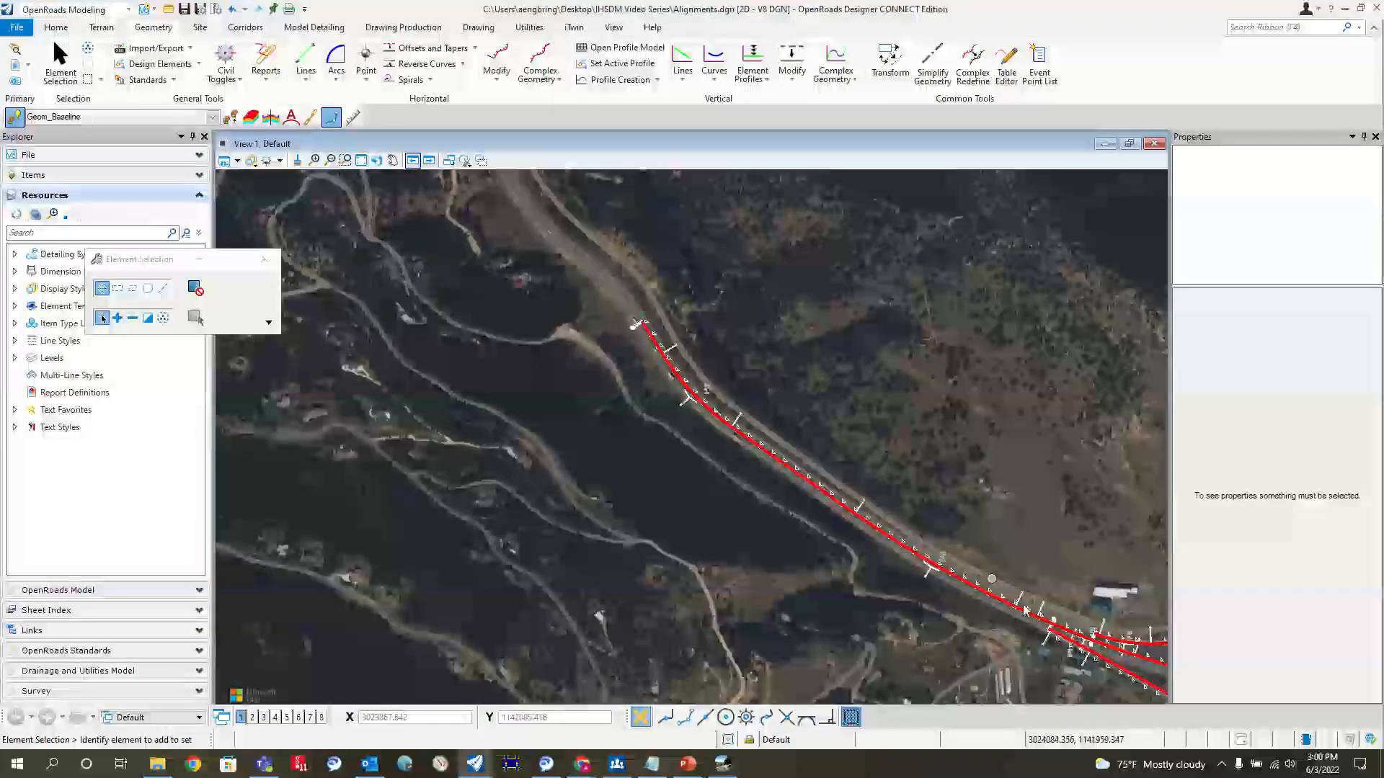
pyautogui.scroll(5, 1081, 620)
pyautogui.scroll(-2, 546, 397)
pyautogui.scroll(6, 1024, 558)
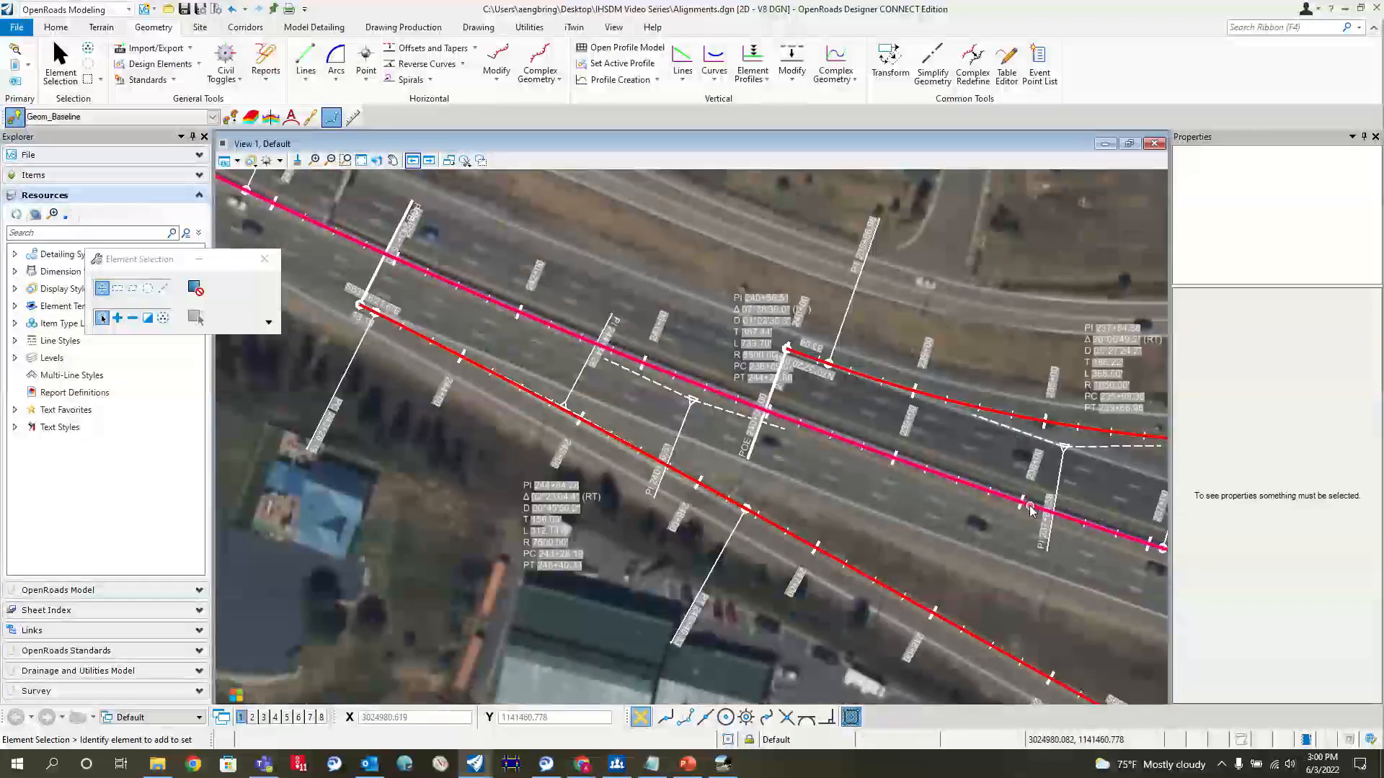
pyautogui.scroll(-6, 493, 335)
pyautogui.scroll(6, 921, 469)
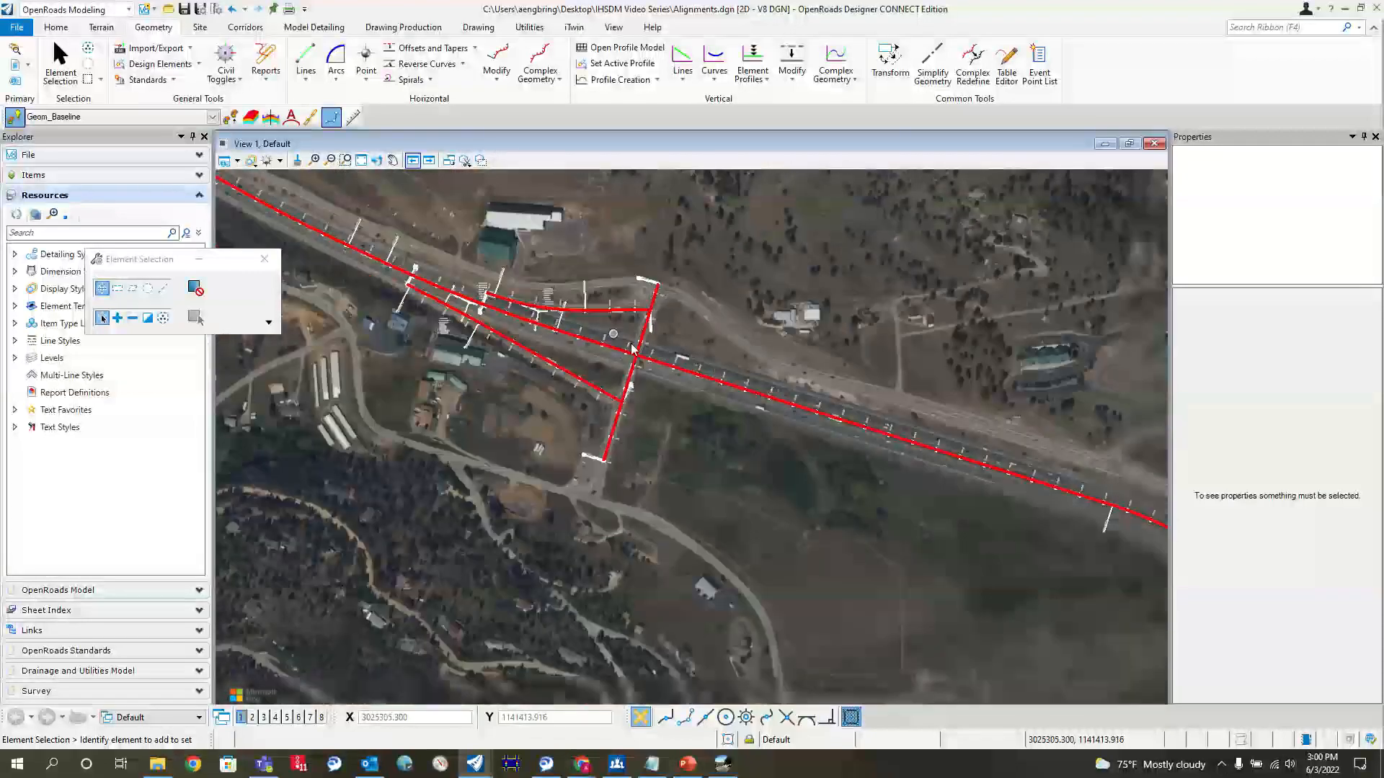
pyautogui.scroll(-5, 873, 469)
pyautogui.scroll(5, 793, 432)
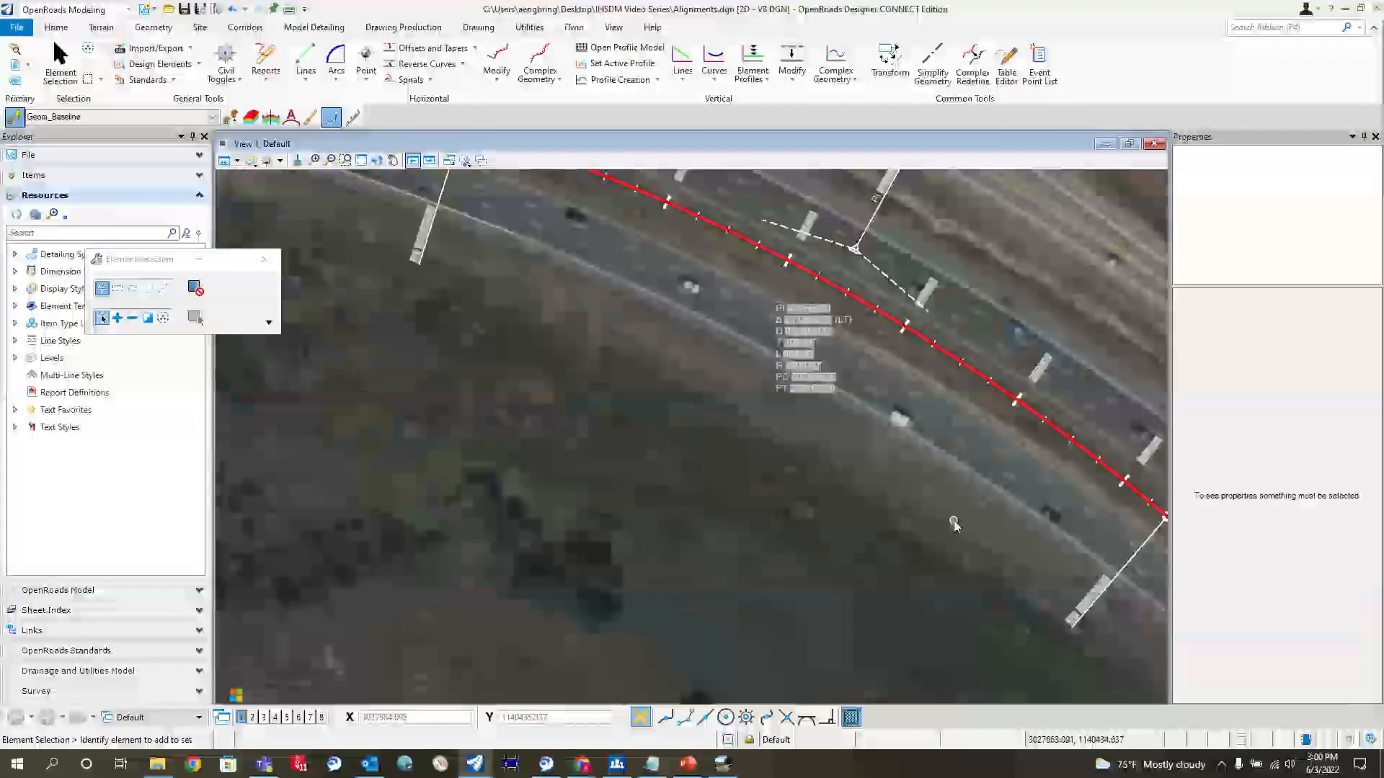
pyautogui.scroll(-5, 621, 291)
pyautogui.scroll(3, 991, 546)
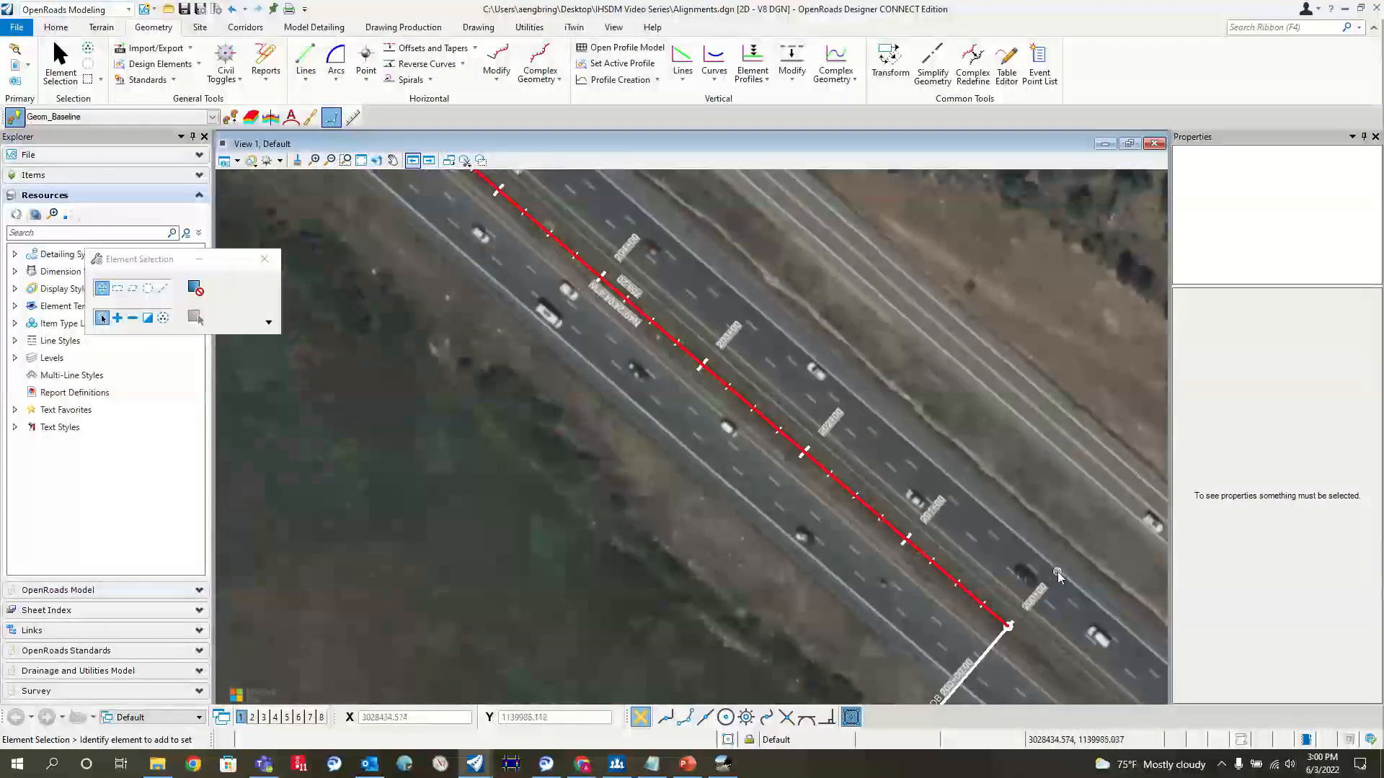
pyautogui.scroll(-2, 991, 546)
pyautogui.scroll(2, 991, 546)
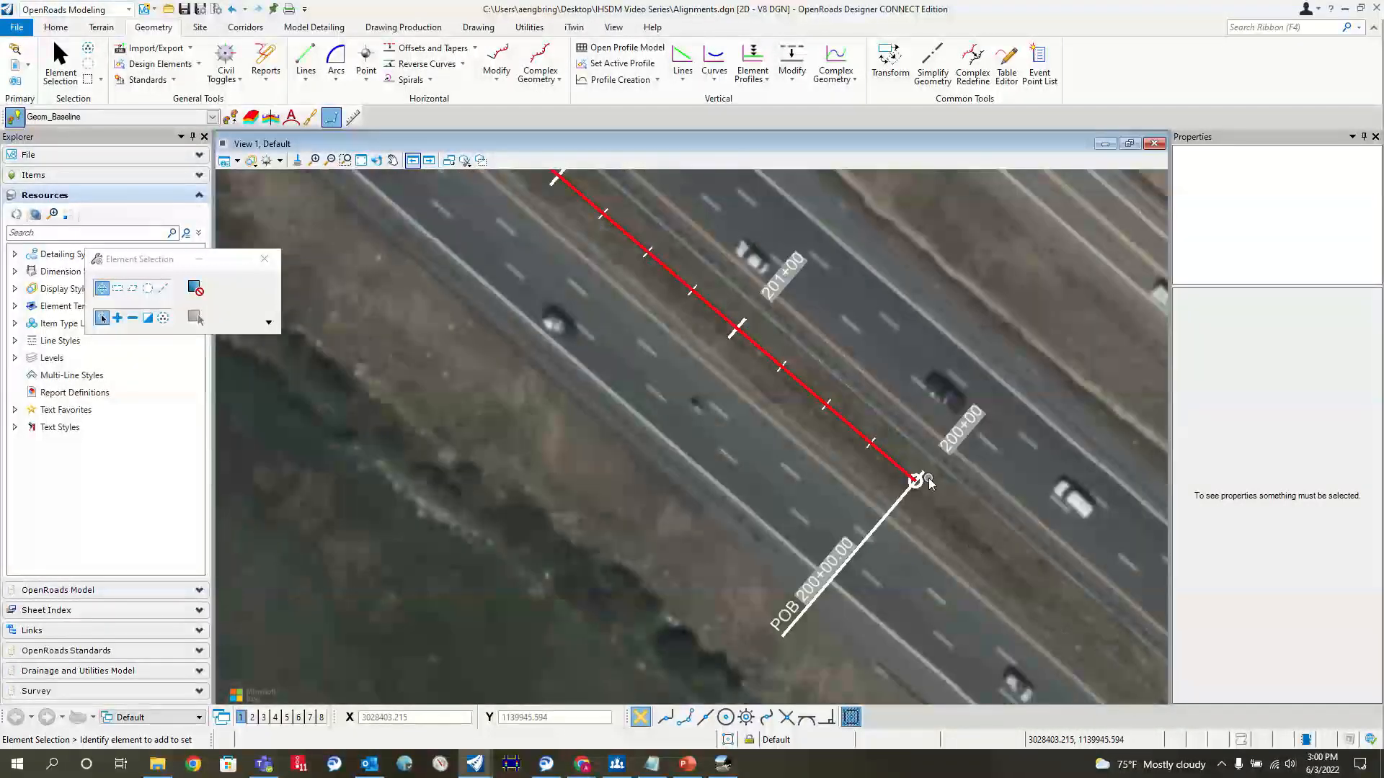
pyautogui.scroll(2, 904, 472)
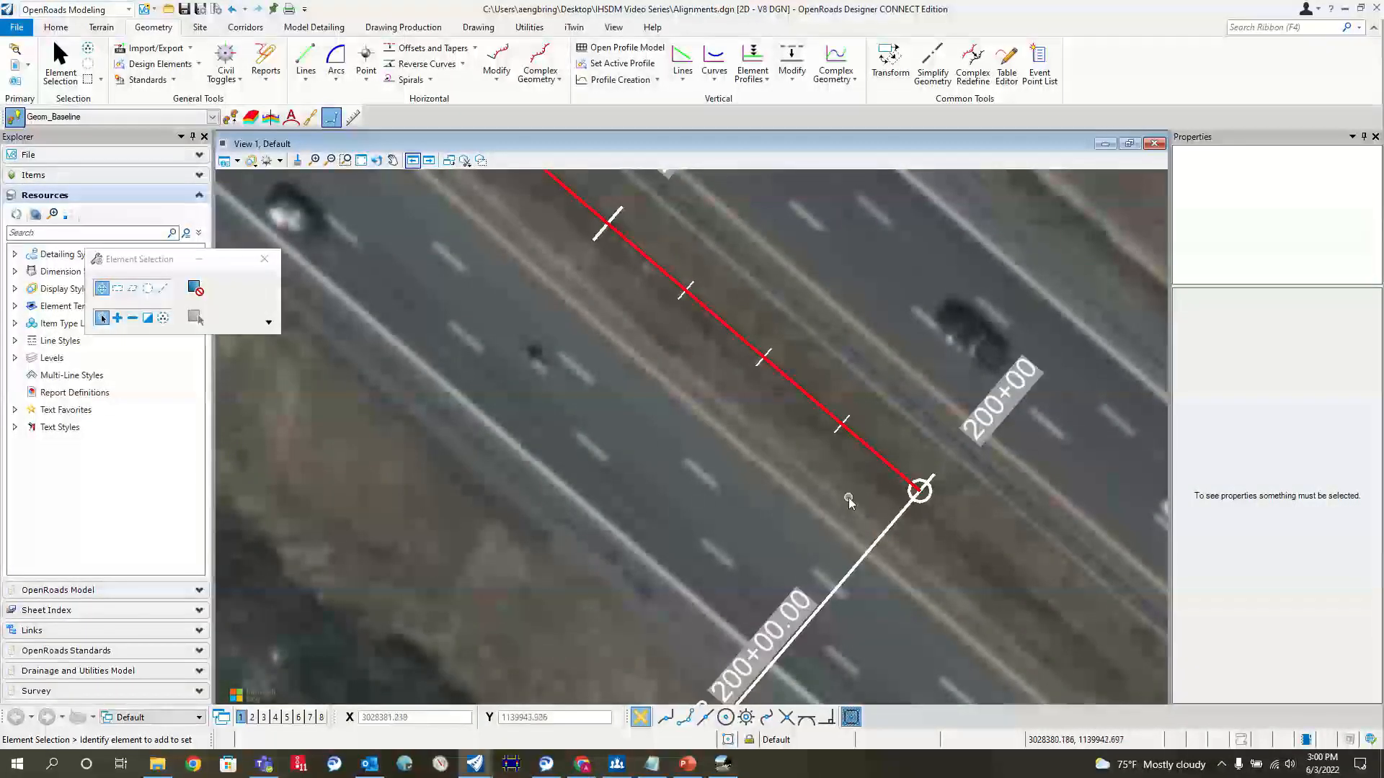
# Follow the I-70 median on the aerial image from station 200+00 to the bridge and examine it around station 231+00.
pyautogui.scroll(-3, 993, 509)
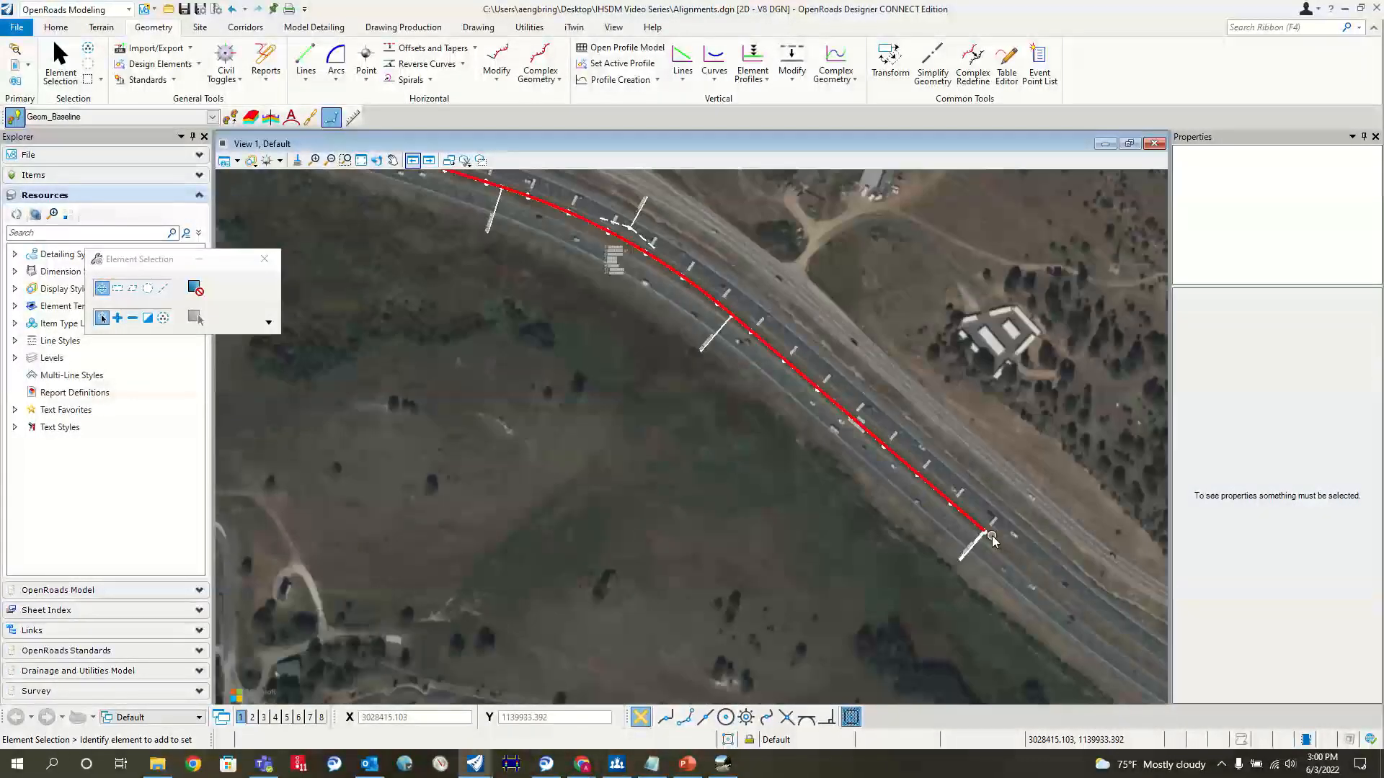
pyautogui.scroll(3, 414, 245)
pyautogui.scroll(1, 415, 245)
pyautogui.scroll(-2, 815, 437)
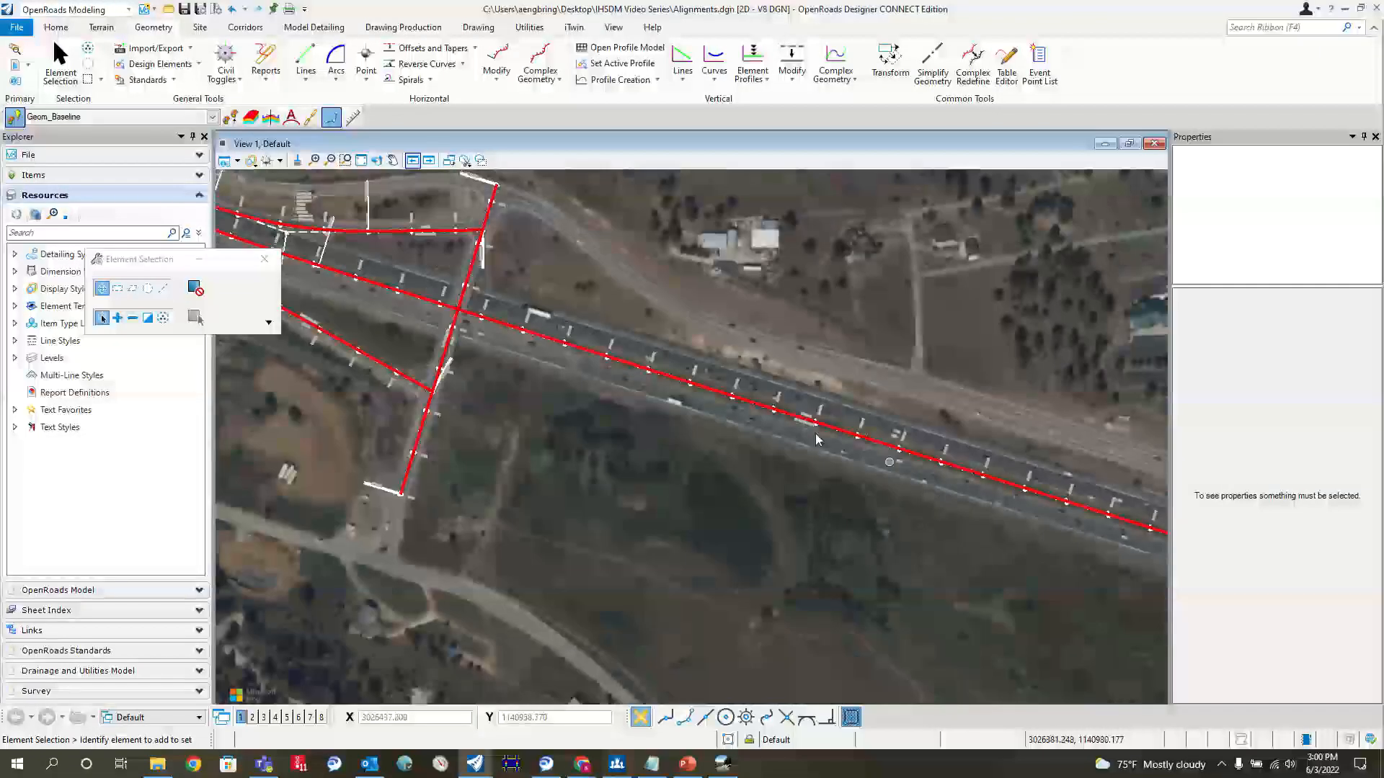
pyautogui.scroll(3, 384, 278)
pyautogui.scroll(-3, 844, 420)
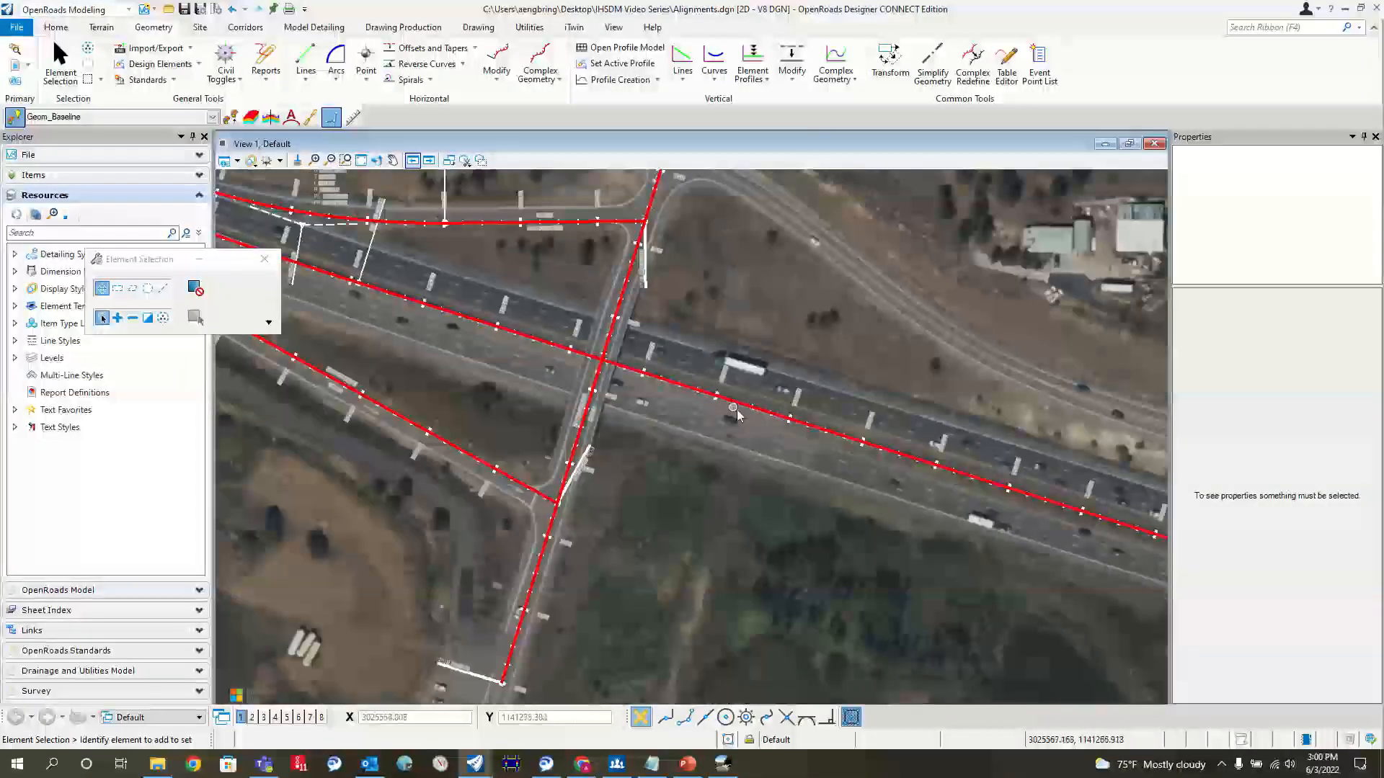
pyautogui.scroll(3, 921, 430)
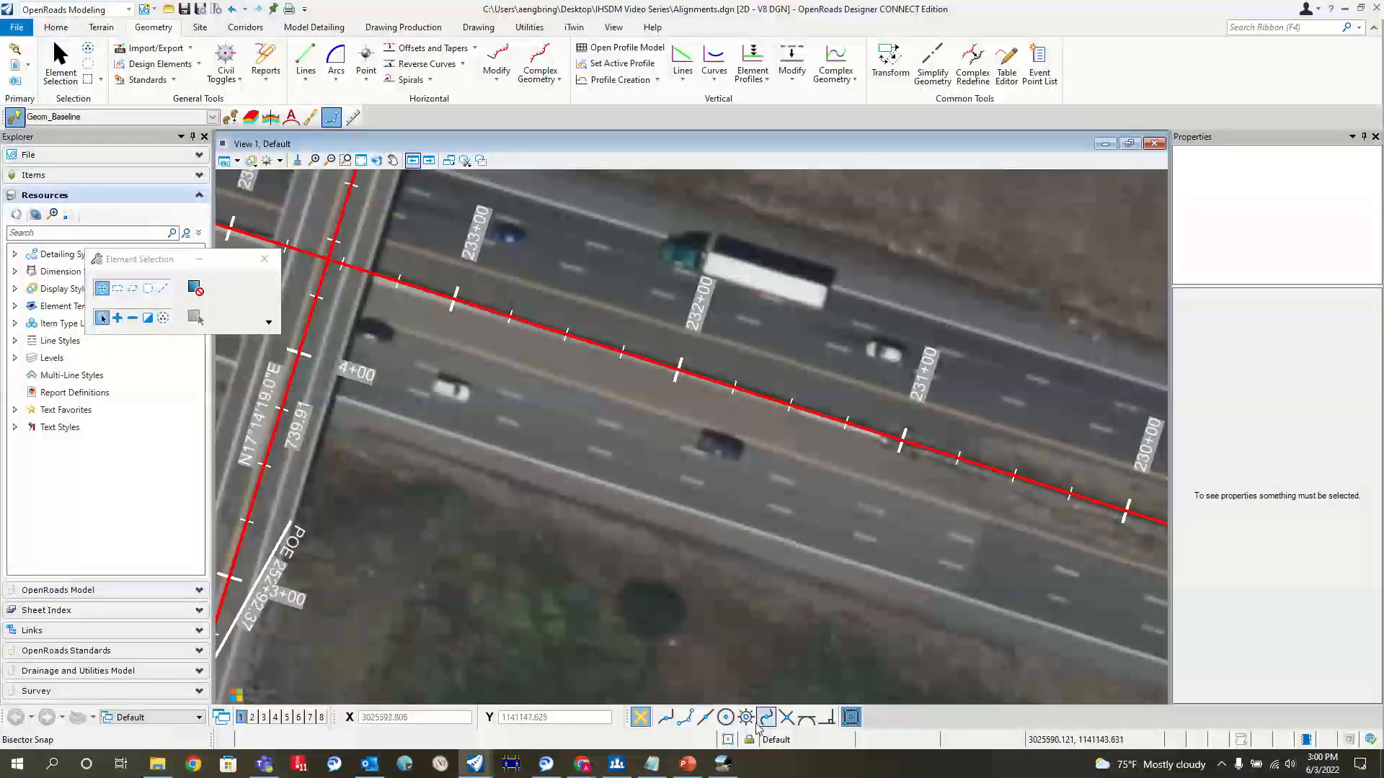
# Switch to IHSDM and add a non-traversable median from station 200+00 to 231+00 with start and end widths of 40 ft.
pyautogui.click(723, 764)
pyautogui.click(1100, 193)
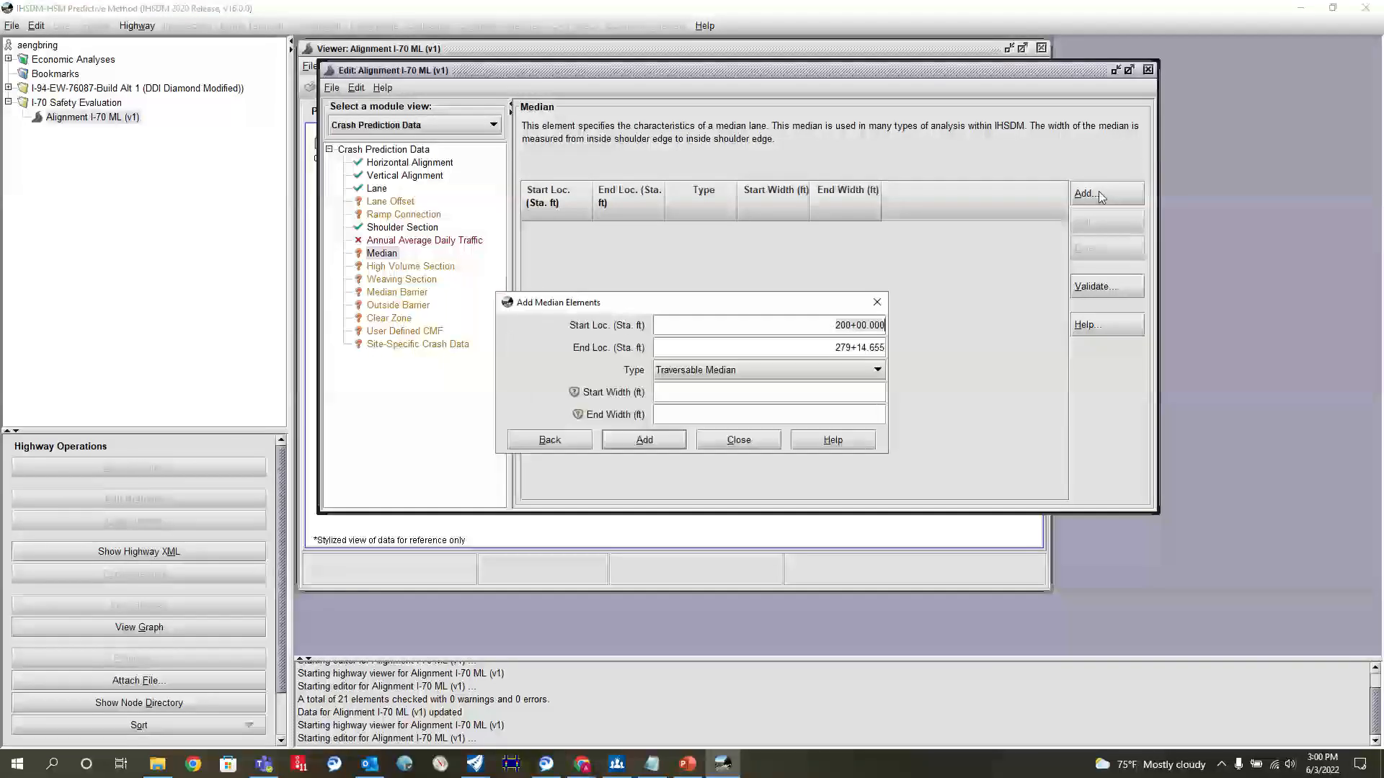
pyautogui.write('2')
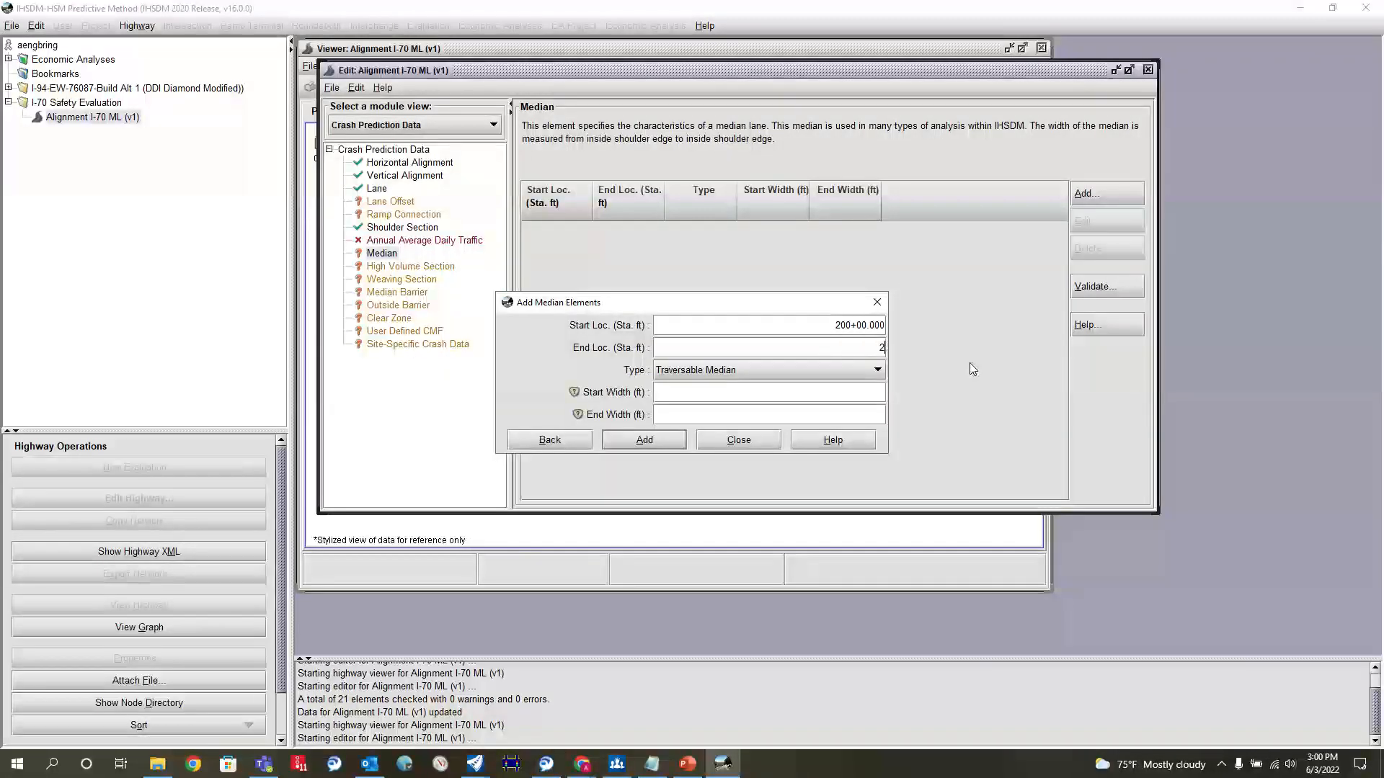
pyautogui.write('31+00')
pyautogui.click(849, 326)
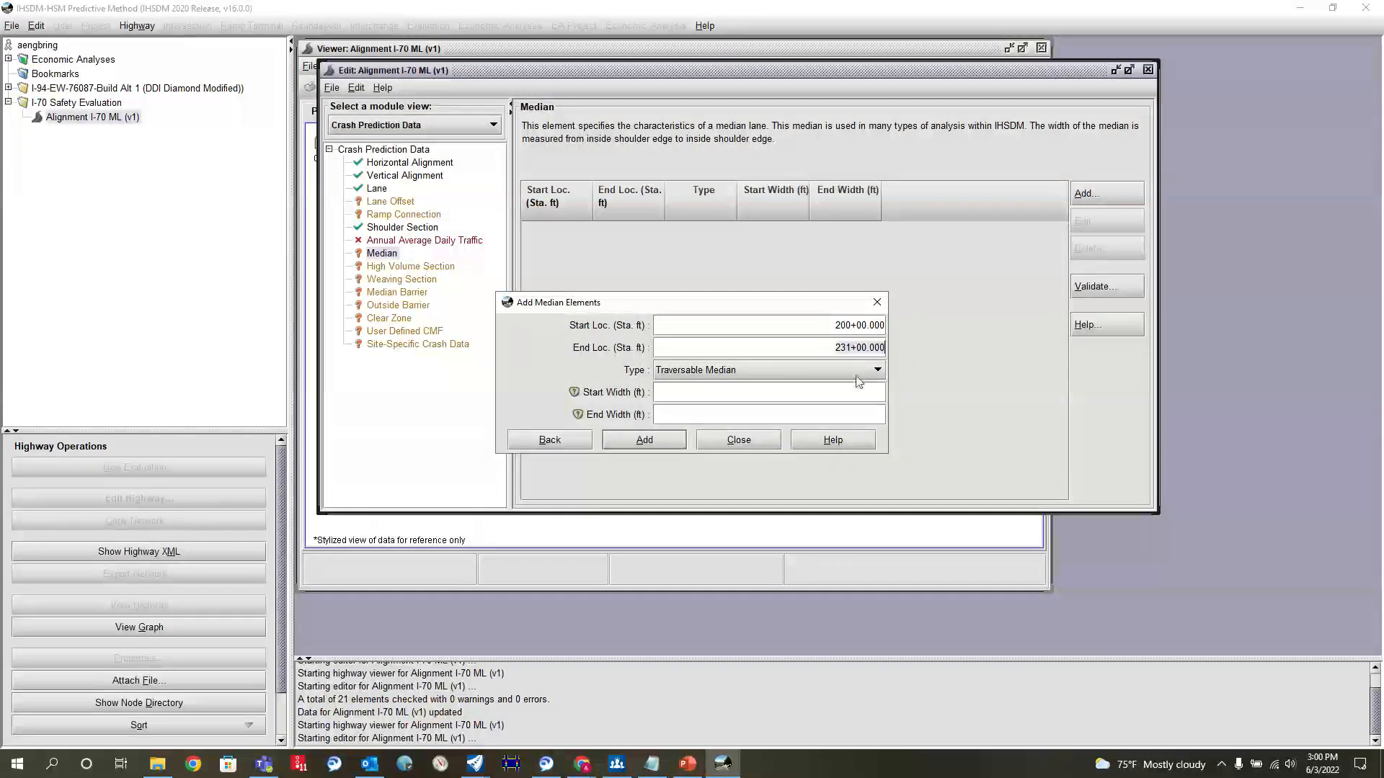
pyautogui.click(800, 372)
pyautogui.click(685, 401)
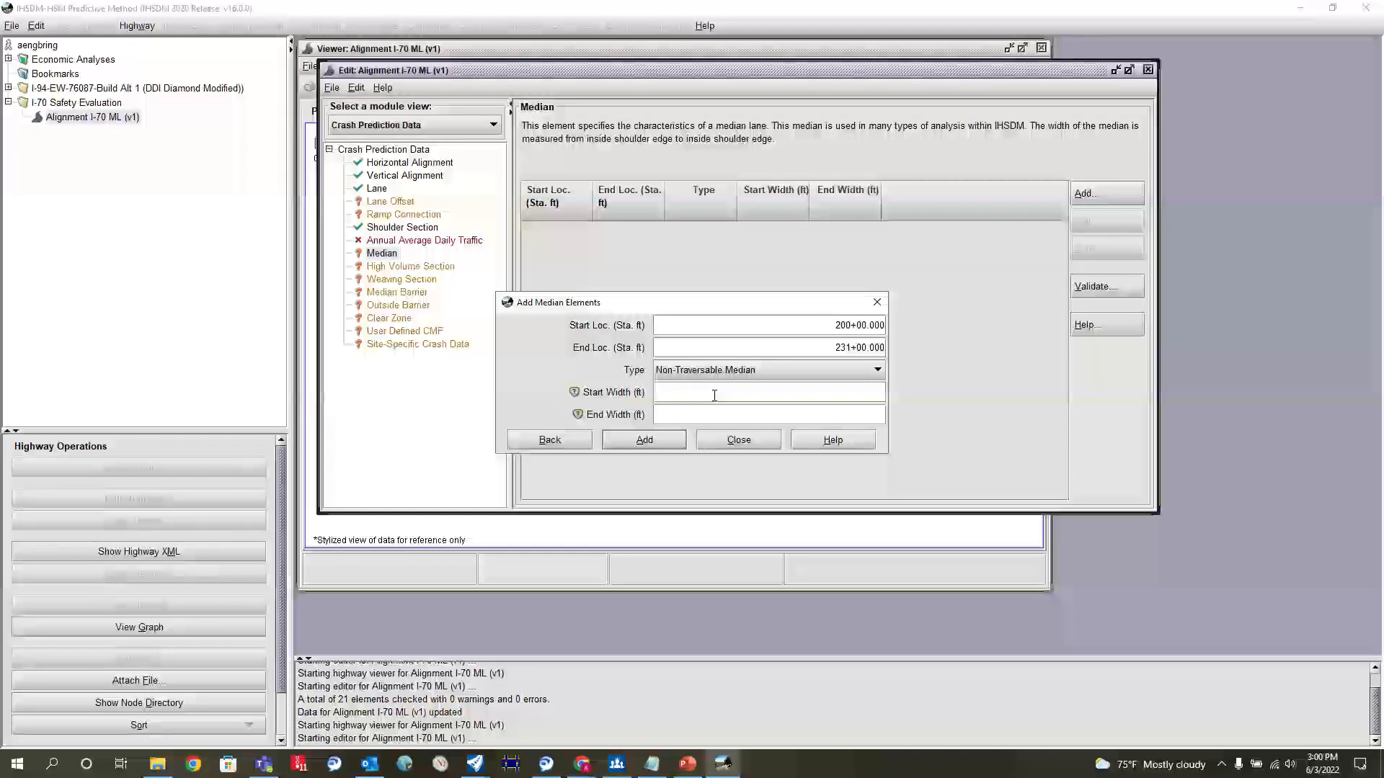
pyautogui.press('Tab')
pyautogui.write('40')
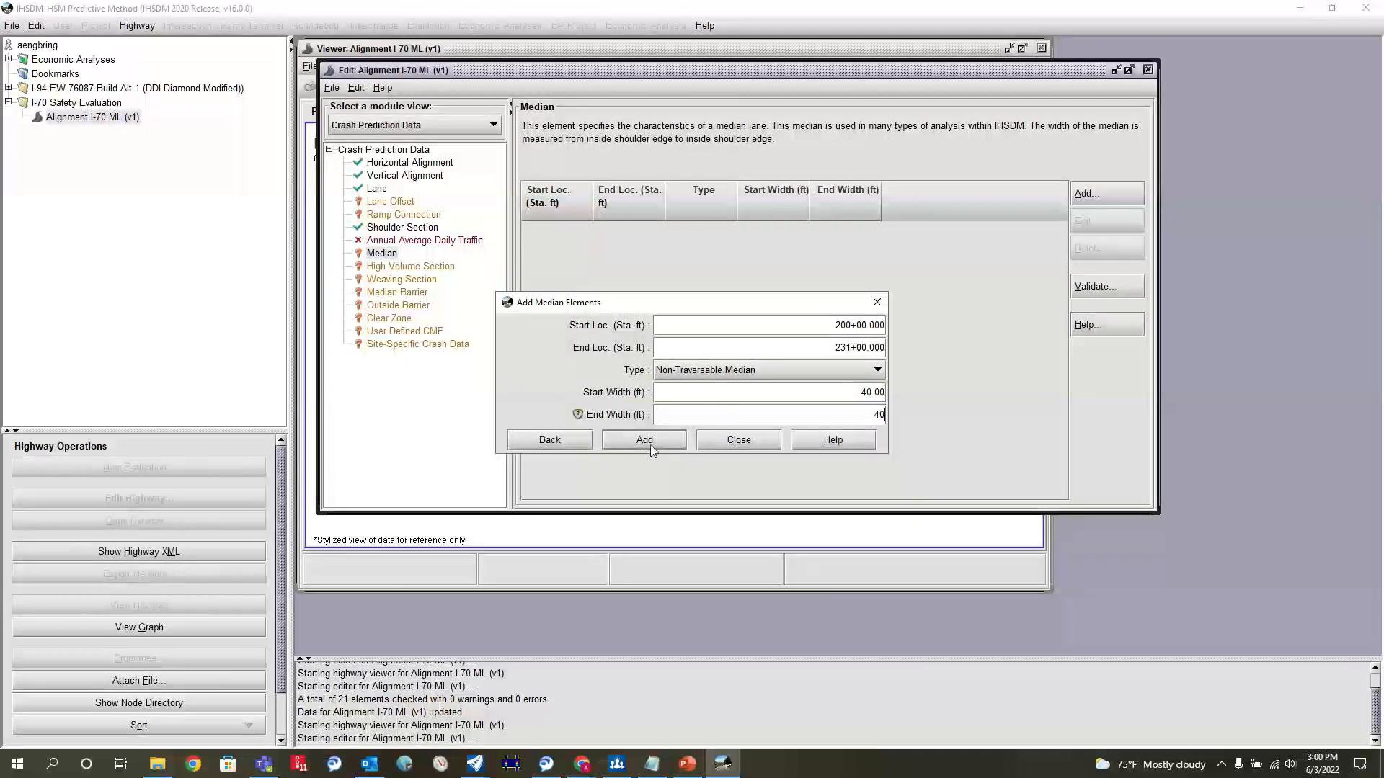
pyautogui.click(642, 442)
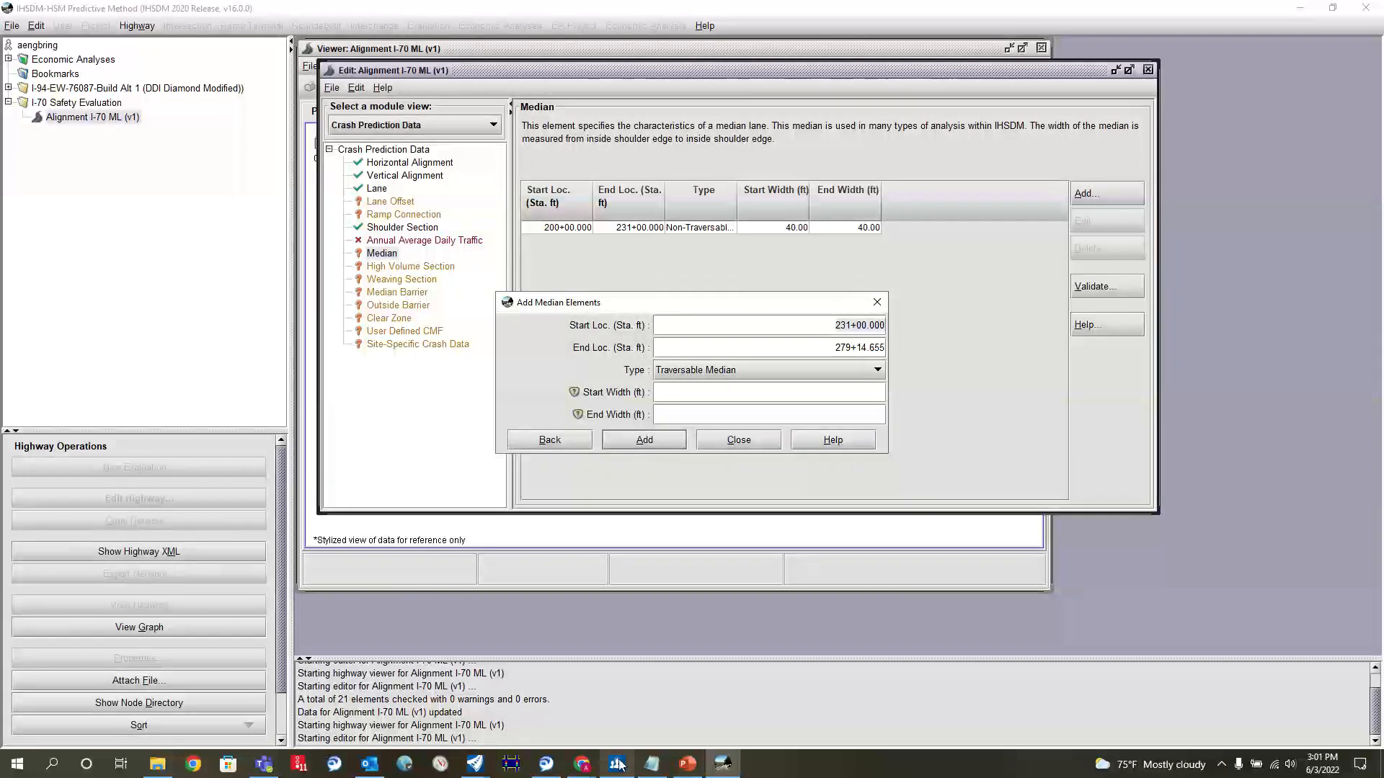
# Switch to OpenRoads Designer and examine the median on the aerial image from station 231+00 to around 242+00.
pyautogui.click(475, 764)
pyautogui.click(448, 702)
pyautogui.scroll(-12, 908, 445)
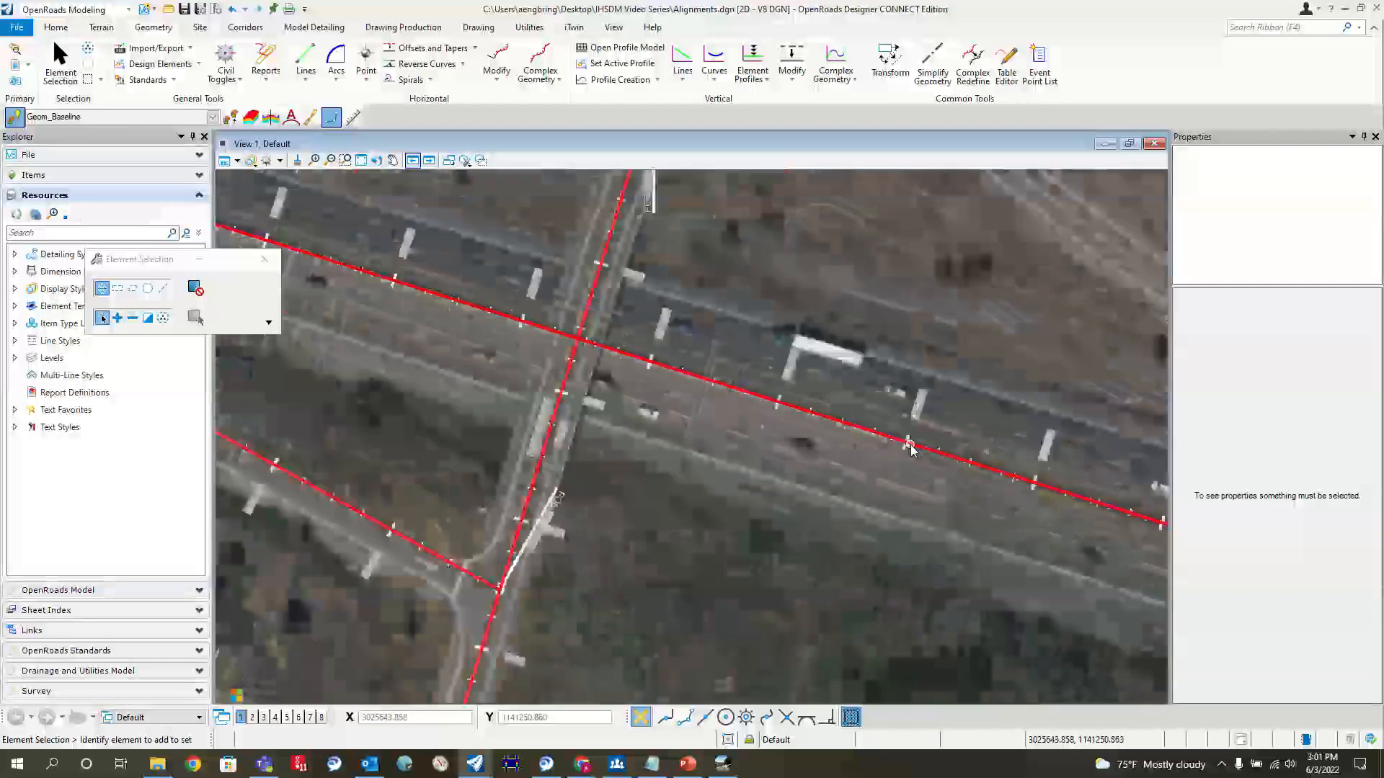
pyautogui.scroll(9, 636, 343)
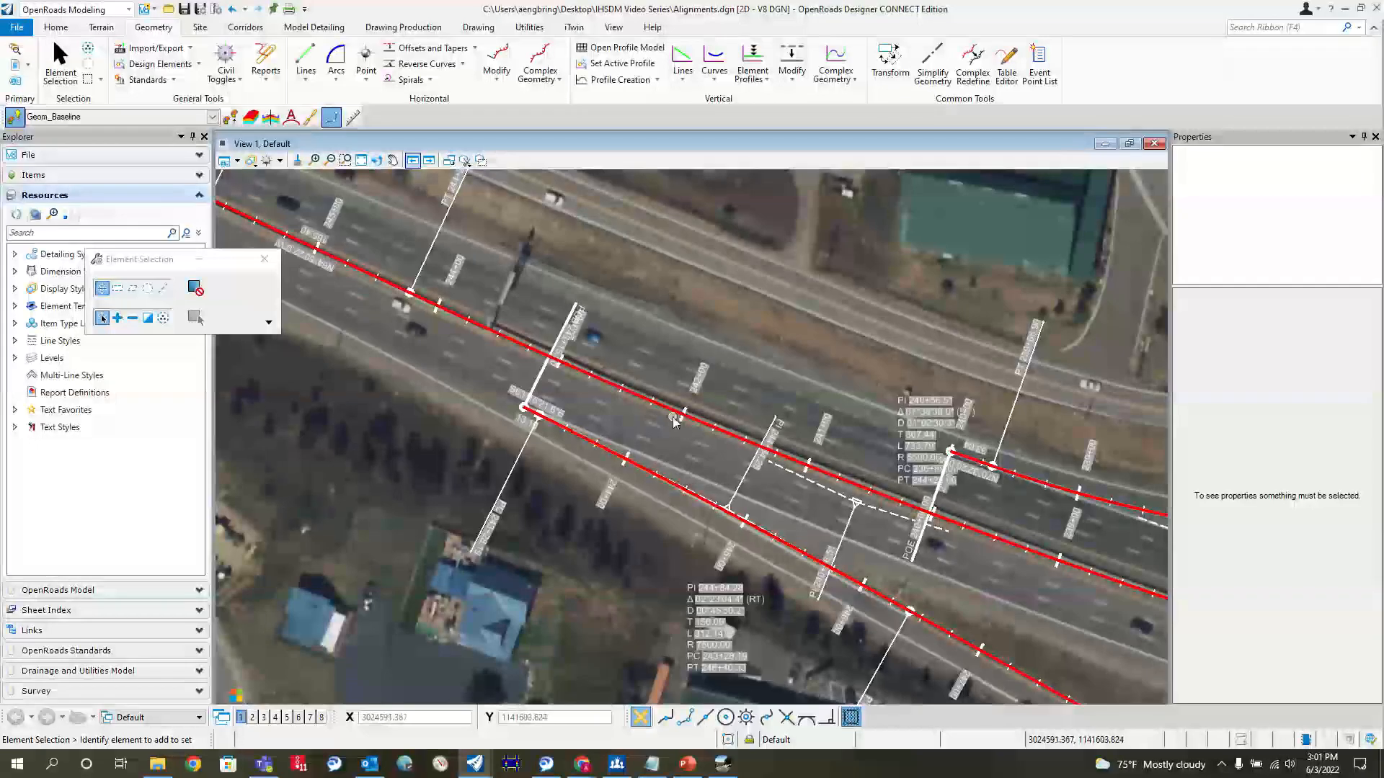
pyautogui.scroll(3, 604, 369)
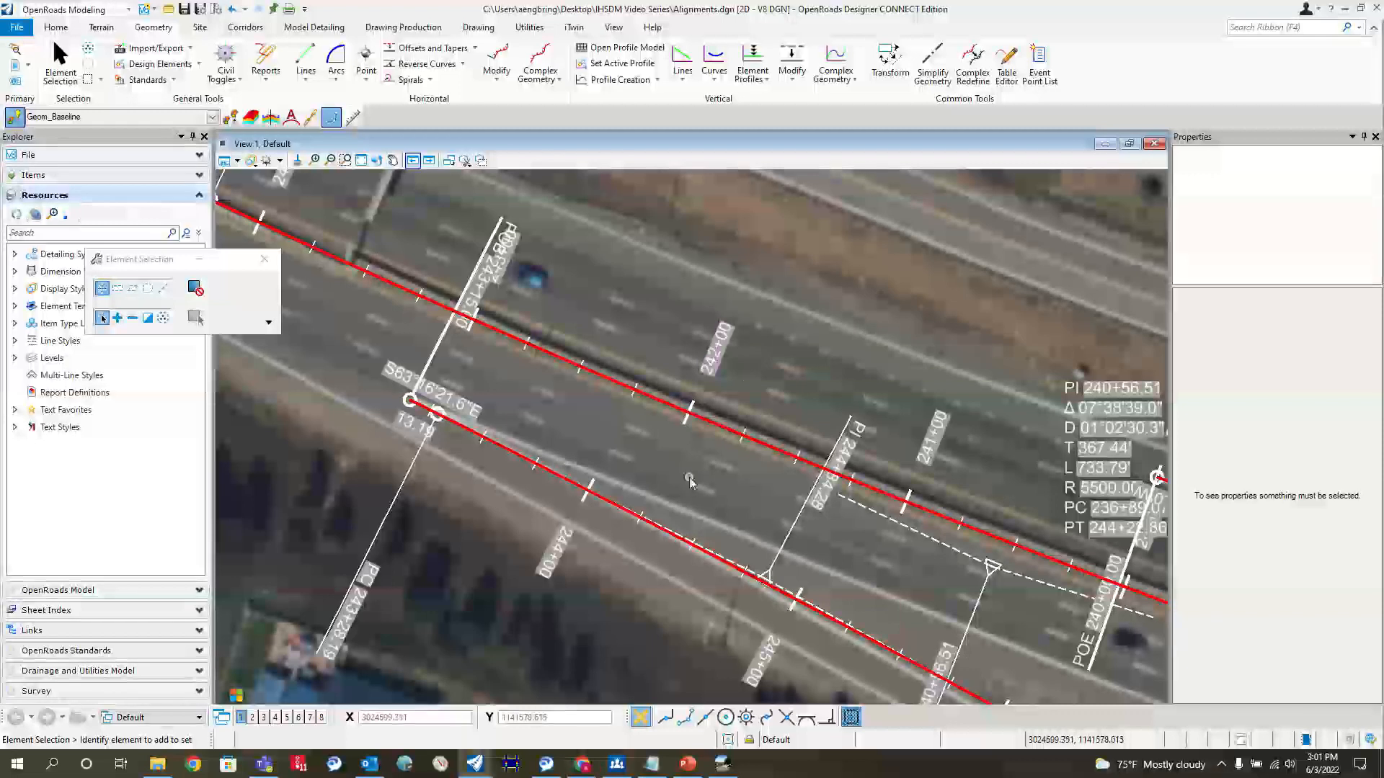
# Back in IHSDM, add a non-traversable median from station 231+00 to 242+00, 40 ft wide at the start and 0 ft at the end.
pyautogui.click(727, 764)
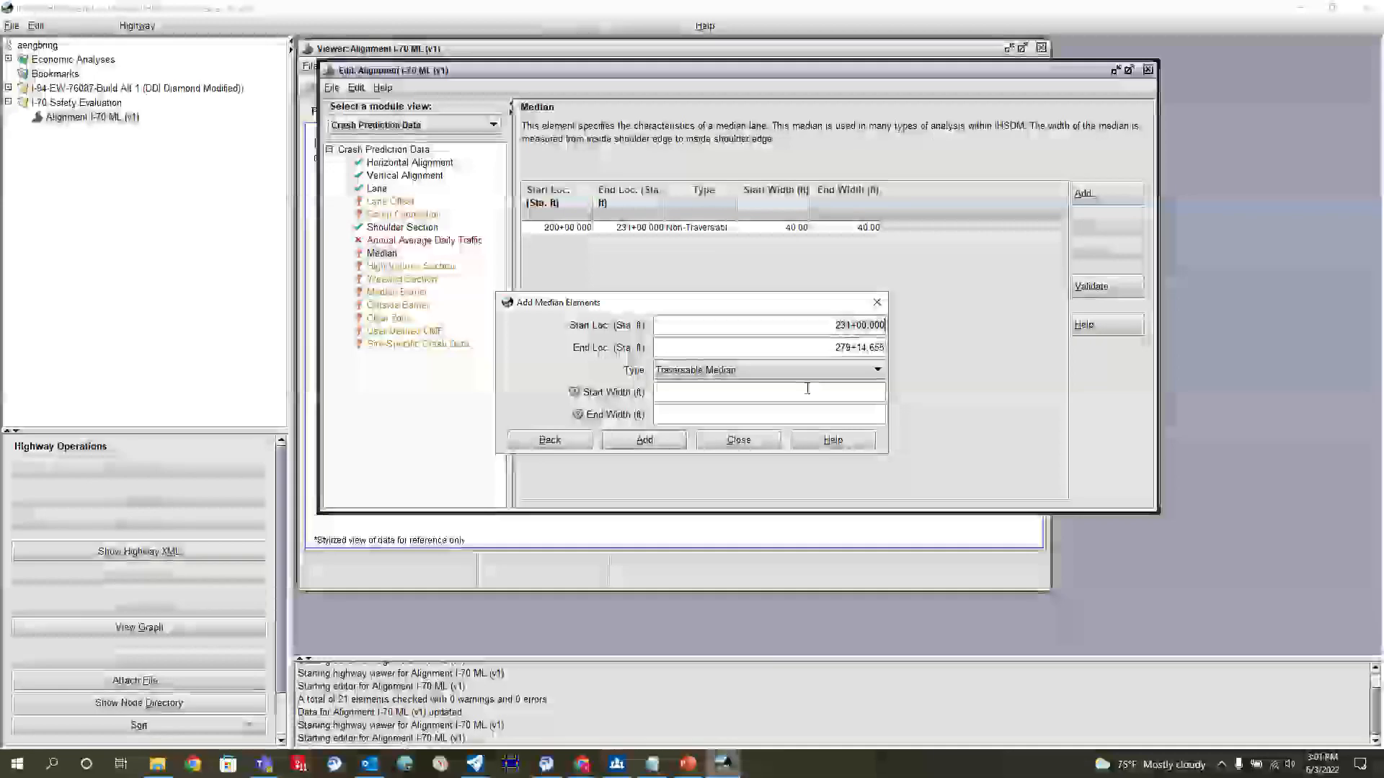
pyautogui.press('BackSpace')
pyautogui.press('BackSpace')
pyautogui.press('BackSpace')
pyautogui.press('BackSpace')
pyautogui.press('BackSpace')
pyautogui.press('BackSpace')
pyautogui.press('BackSpace')
pyautogui.press('BackSpace')
pyautogui.press('BackSpace')
pyautogui.press('BackSpace')
pyautogui.write('242+00.000')
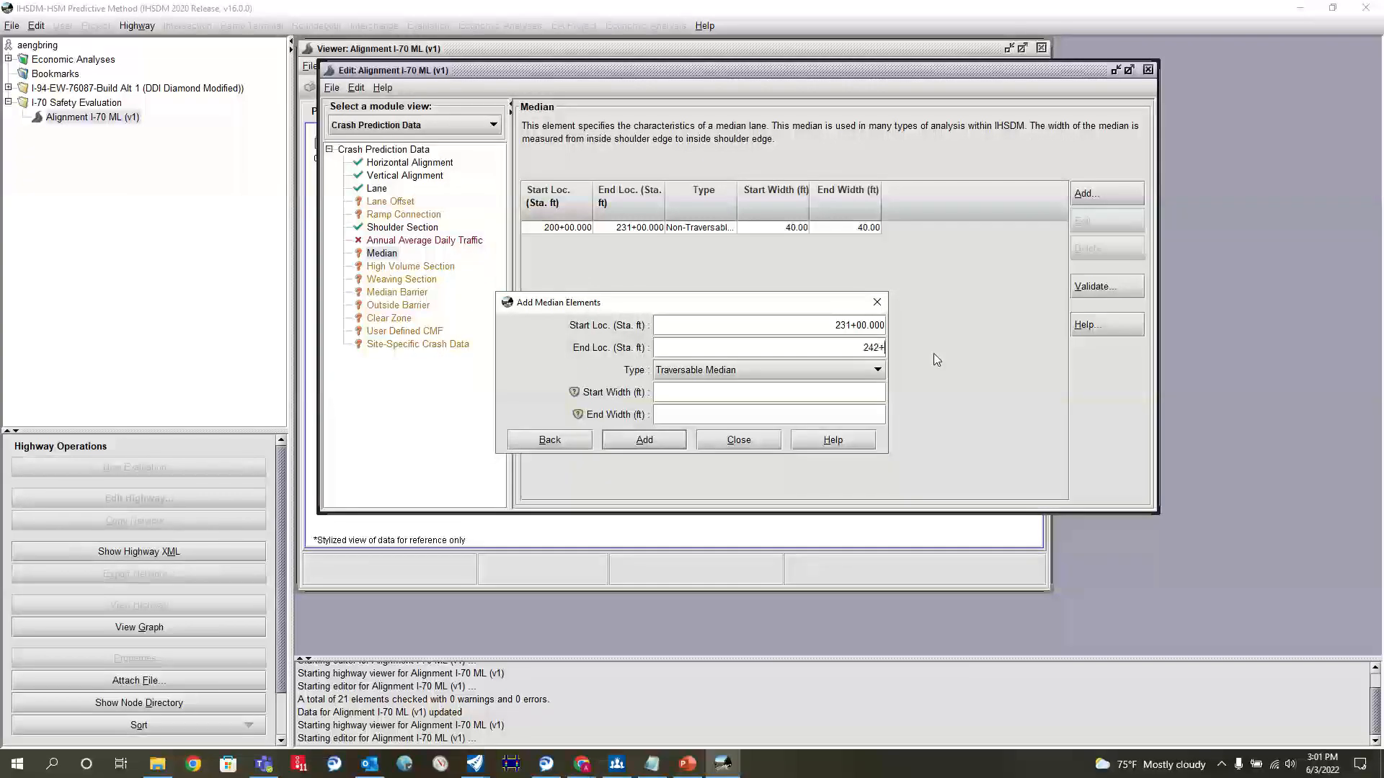
pyautogui.click(848, 395)
pyautogui.write('40')
pyautogui.click(792, 370)
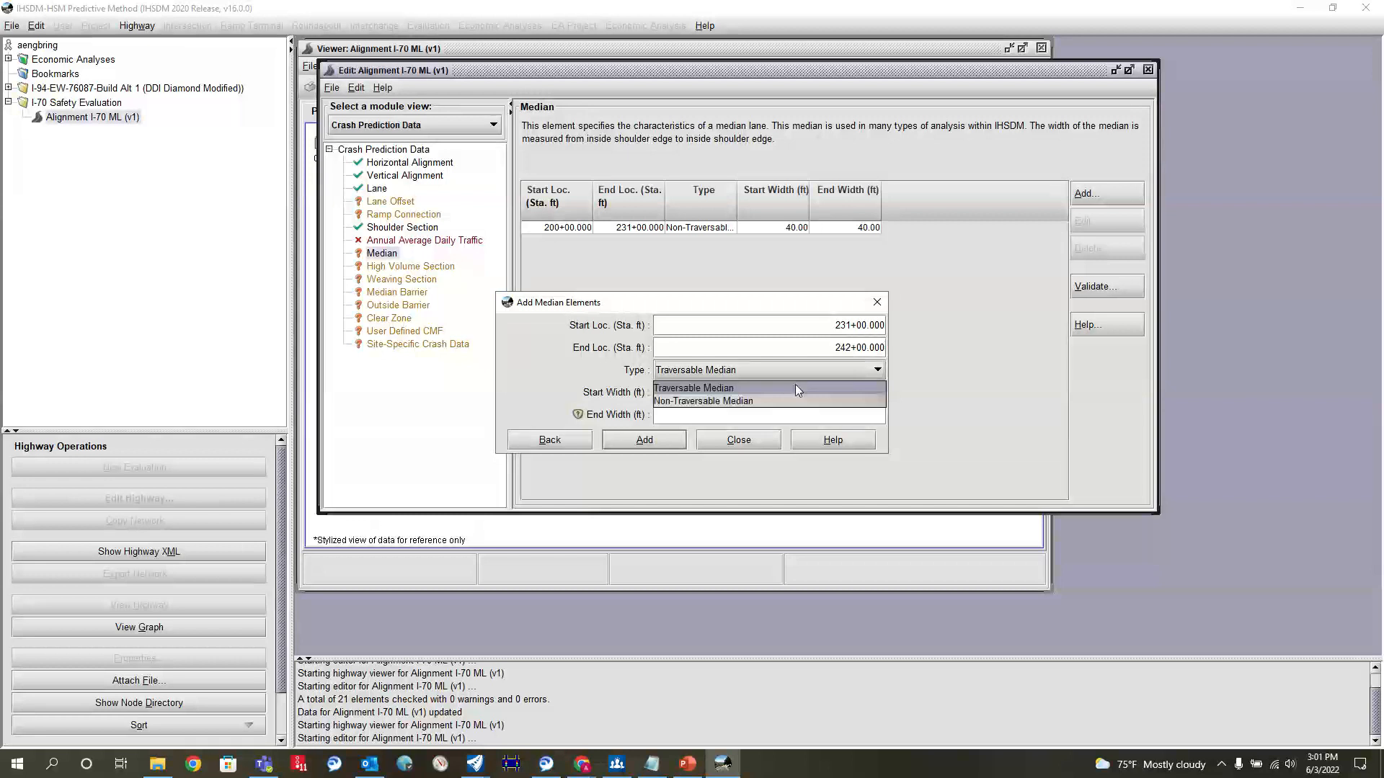
pyautogui.click(800, 398)
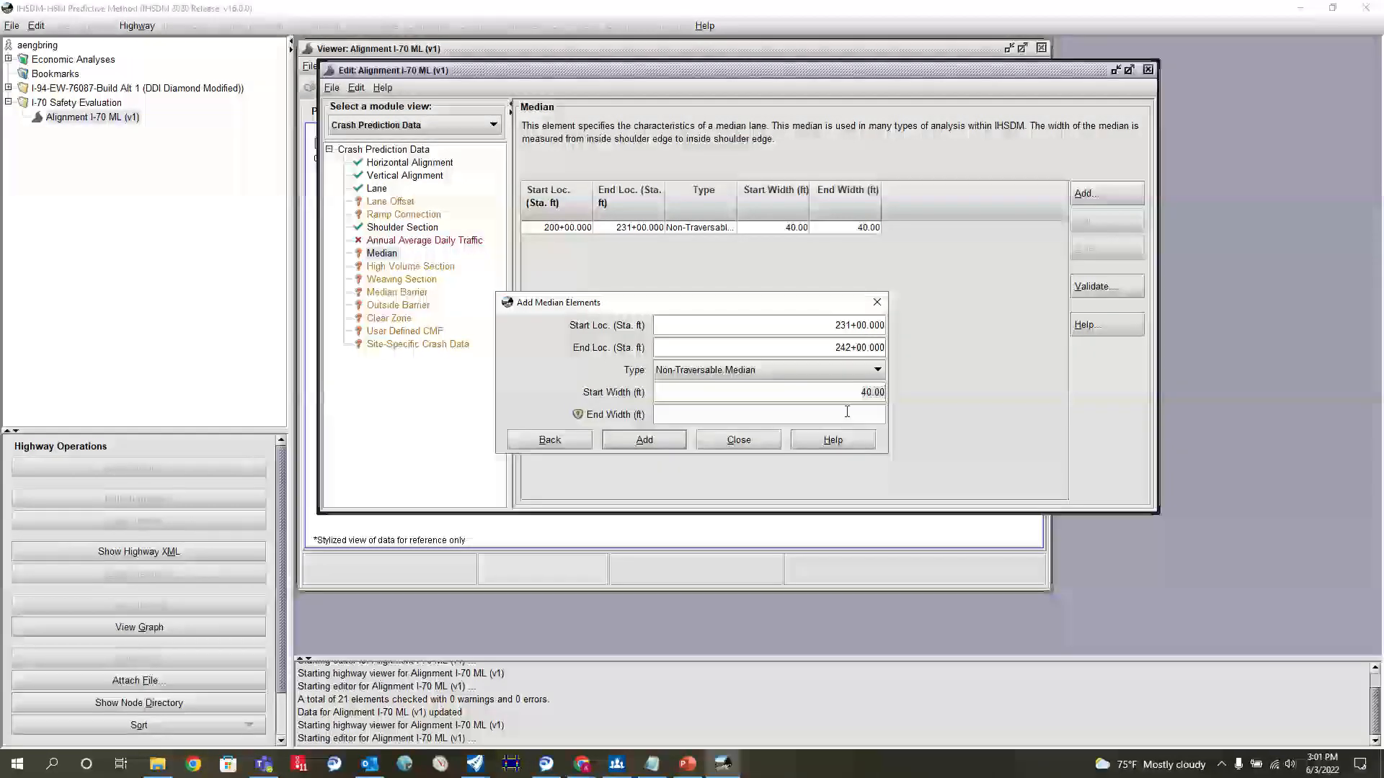
pyautogui.click(847, 412)
pyautogui.click(644, 440)
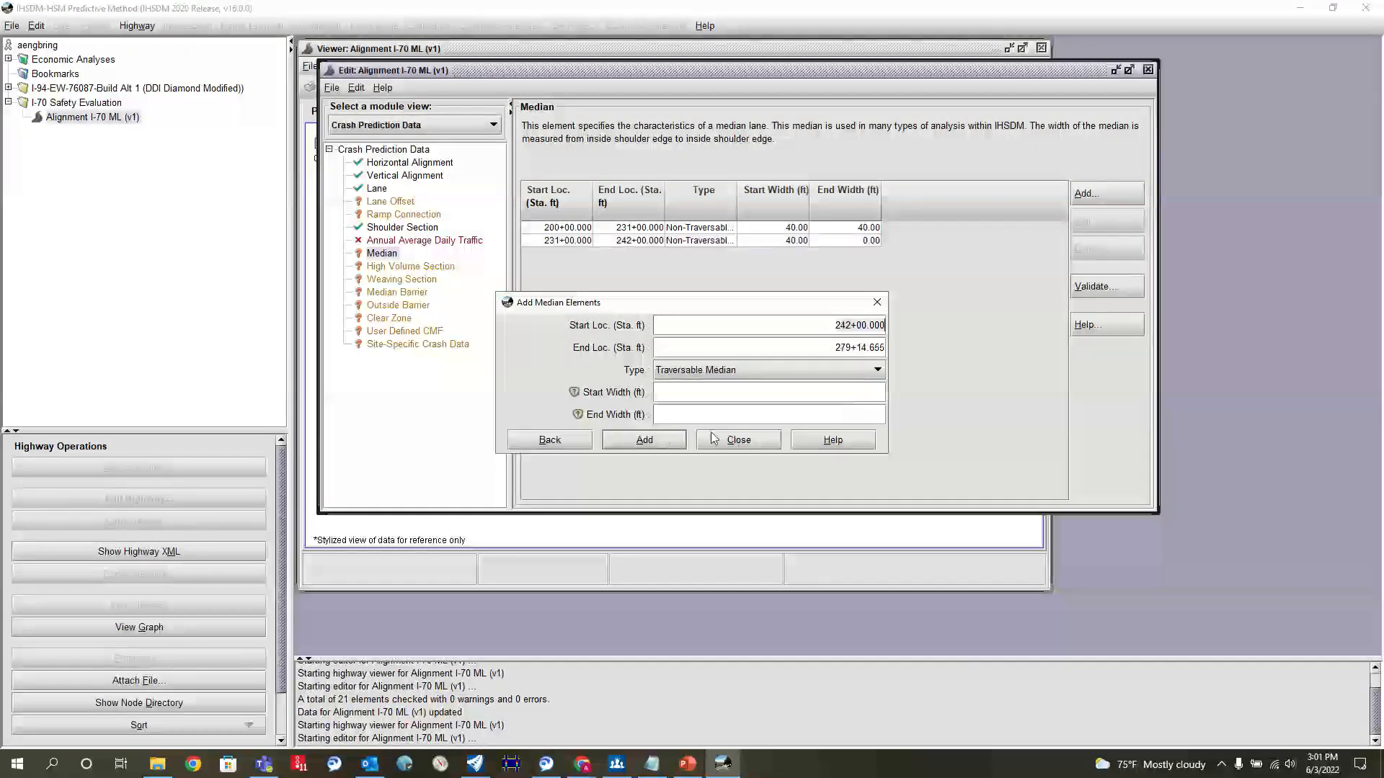
pyautogui.click(739, 440)
# Save the median data to the same alignment version, dismiss the warnings, and close the highway editor and viewer.
pyautogui.click(332, 87)
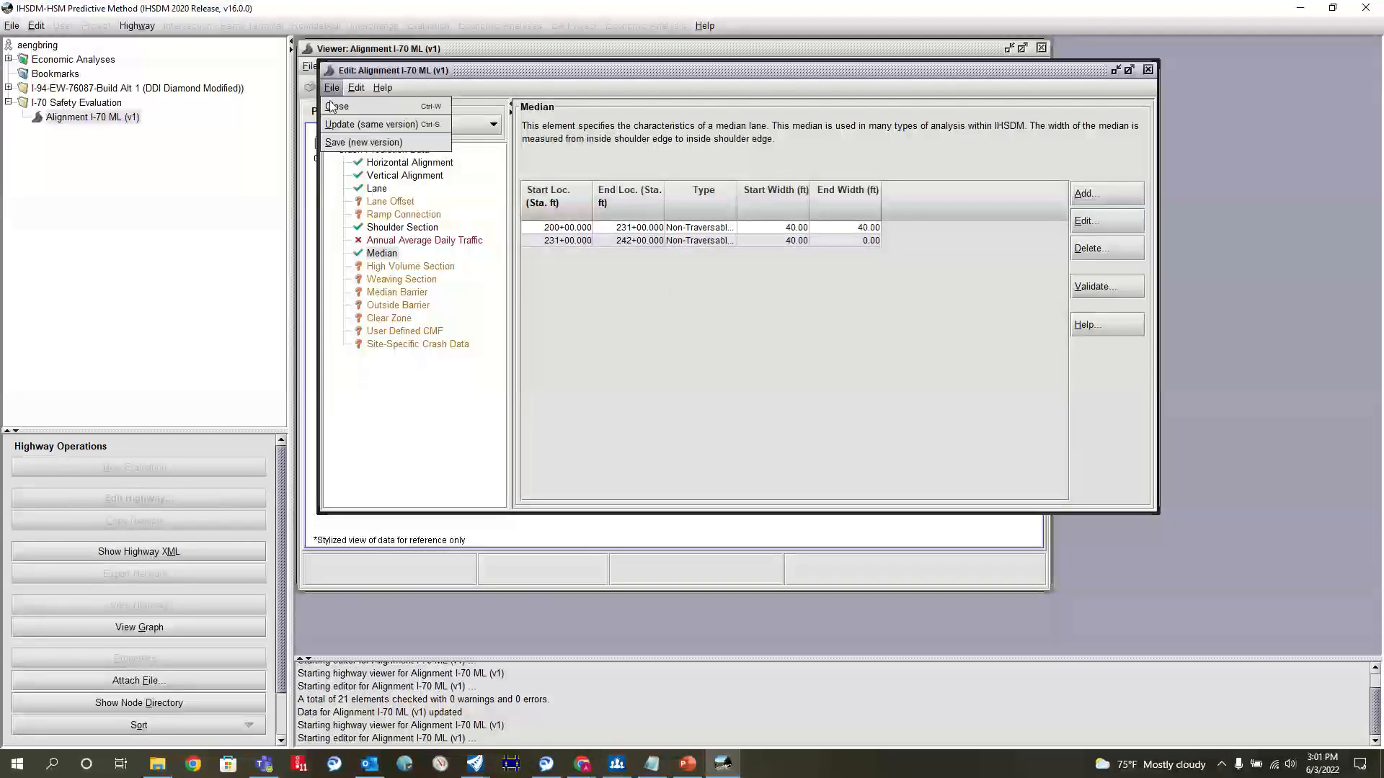
pyautogui.click(382, 106)
pyautogui.click(694, 430)
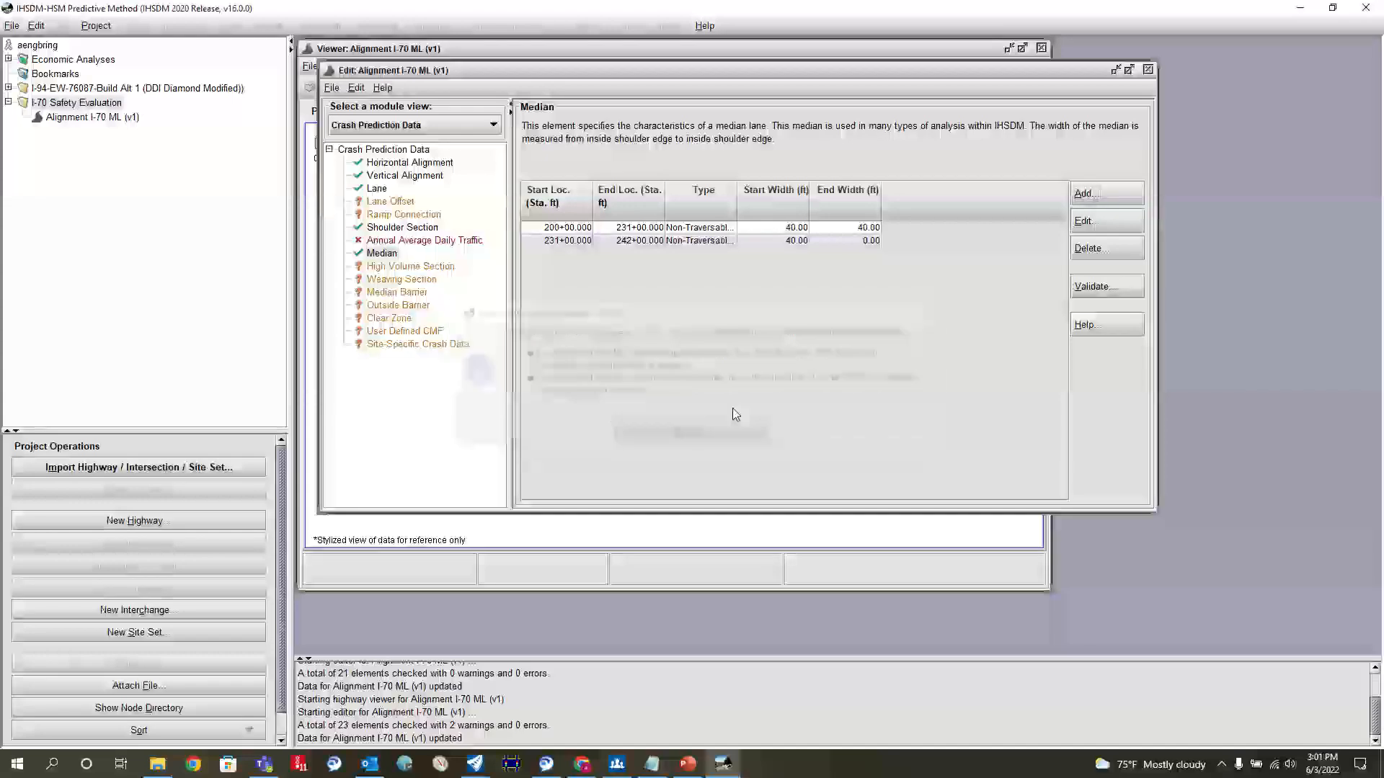
pyautogui.click(331, 88)
pyautogui.click(382, 106)
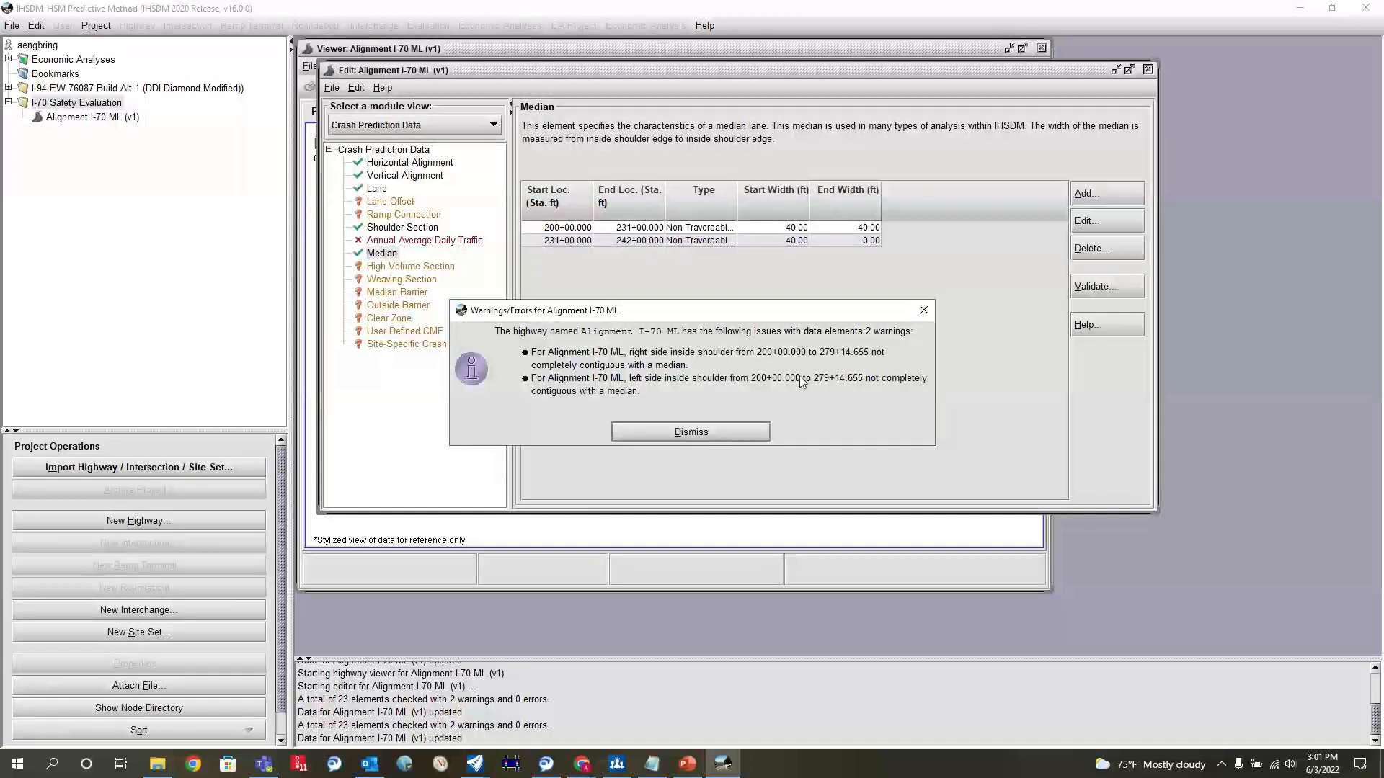
pyautogui.click(736, 432)
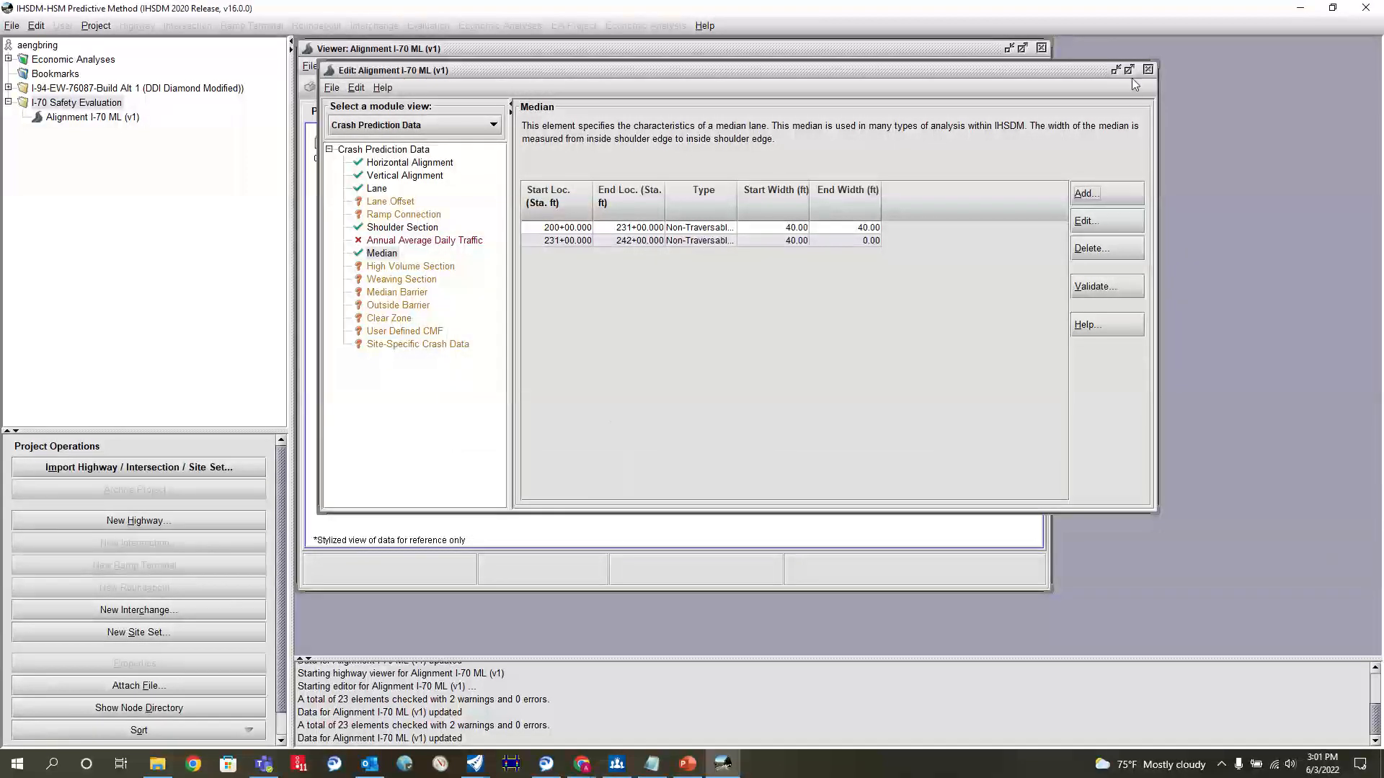
pyautogui.click(1148, 70)
pyautogui.click(1040, 48)
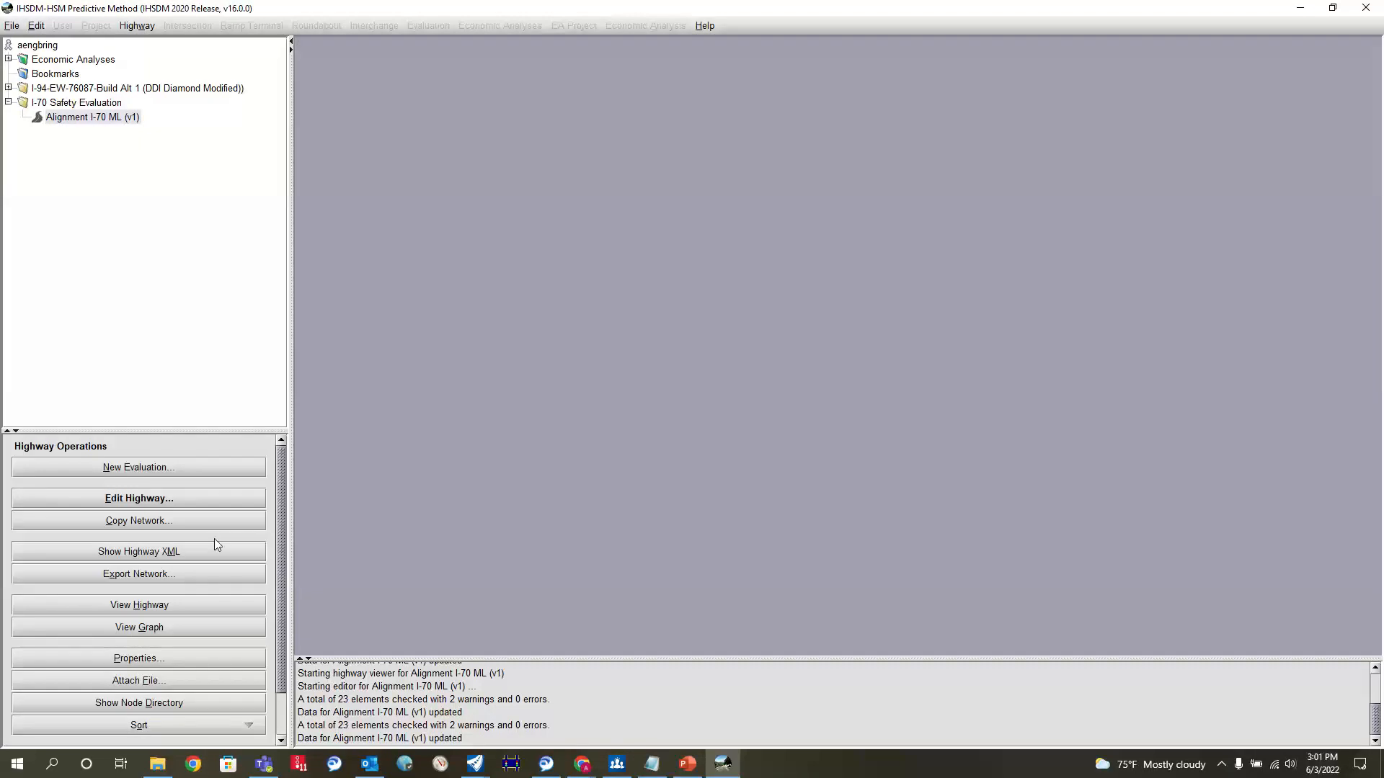
# Open the highway viewer for Alignment I-70 ML and inspect the median and its taper along the plan view.
pyautogui.click(141, 605)
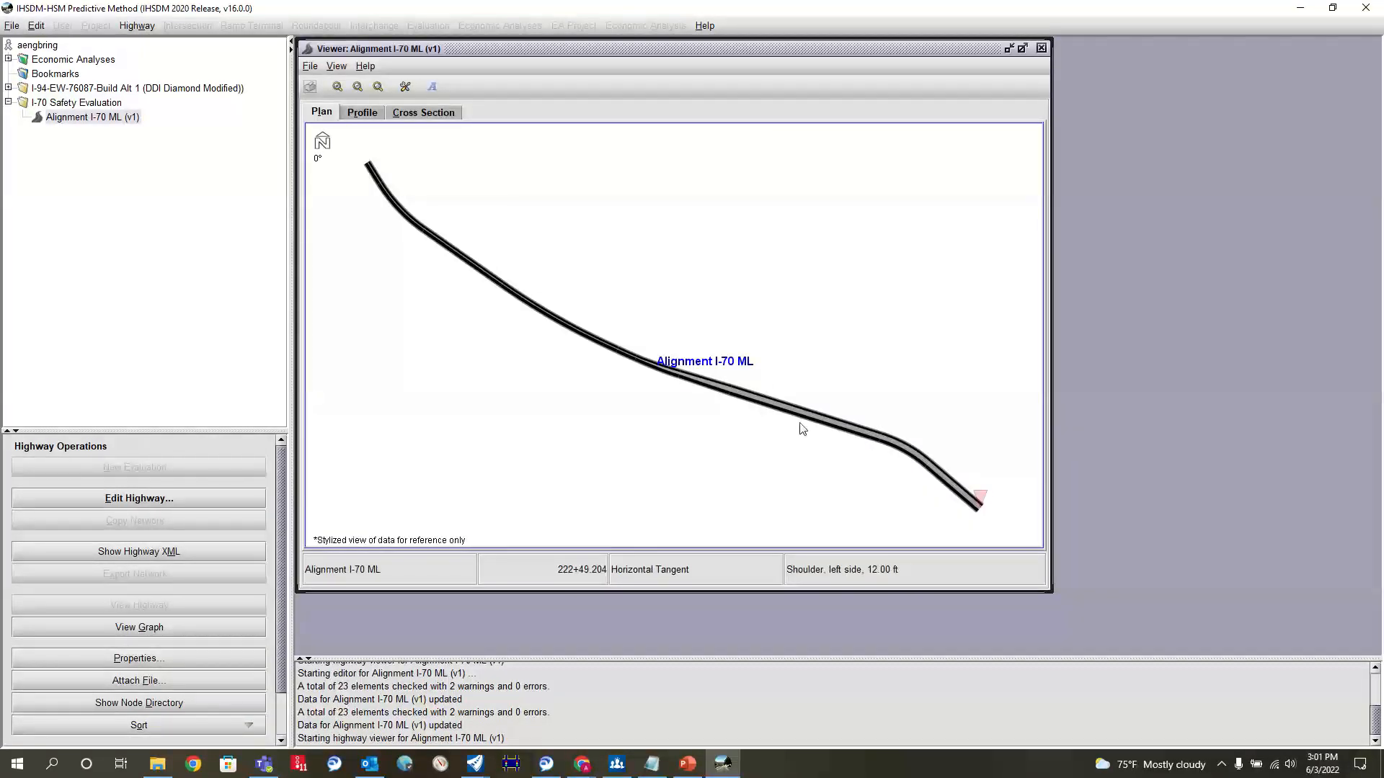
pyautogui.scroll(3, 857, 428)
pyautogui.moveTo(957, 417); pyautogui.dragTo(697, 249)
pyautogui.scroll(-2, 775, 323)
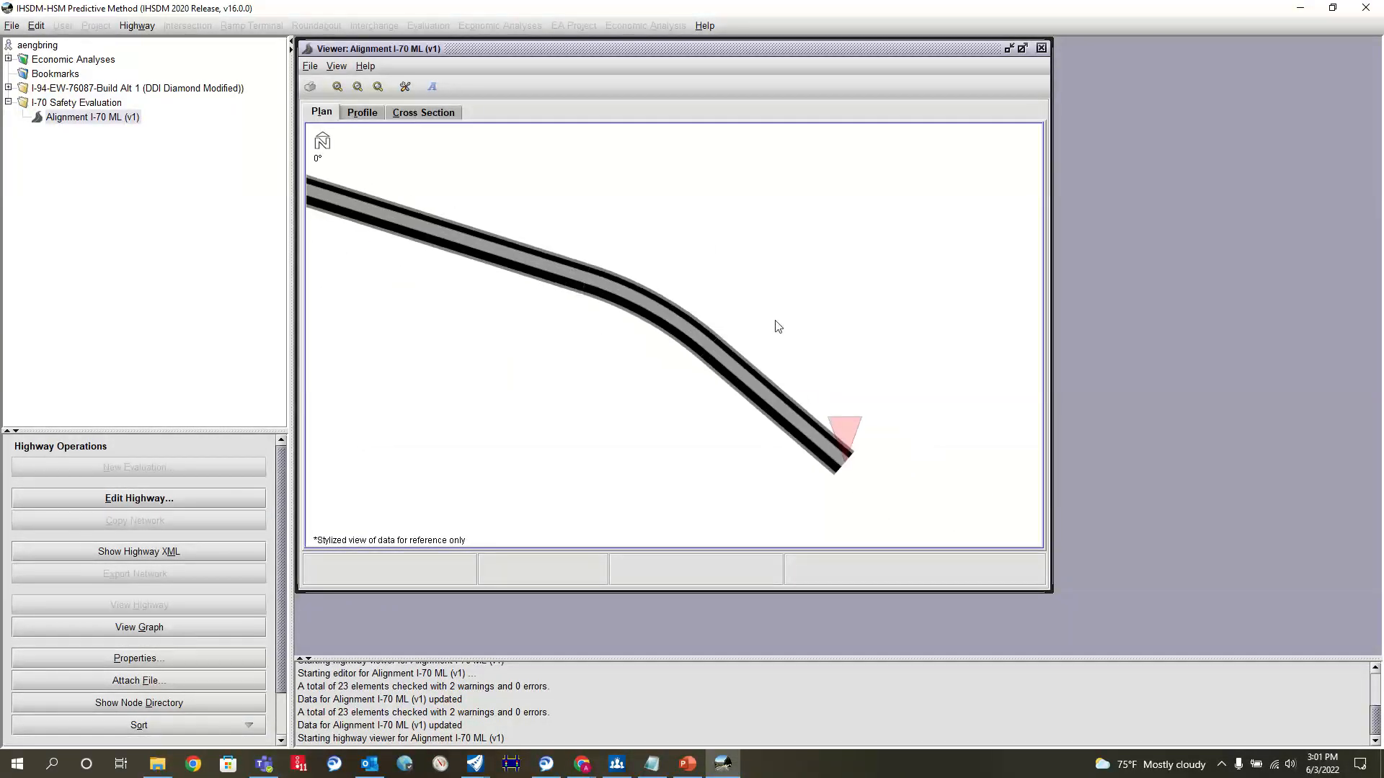
pyautogui.scroll(4, 782, 421)
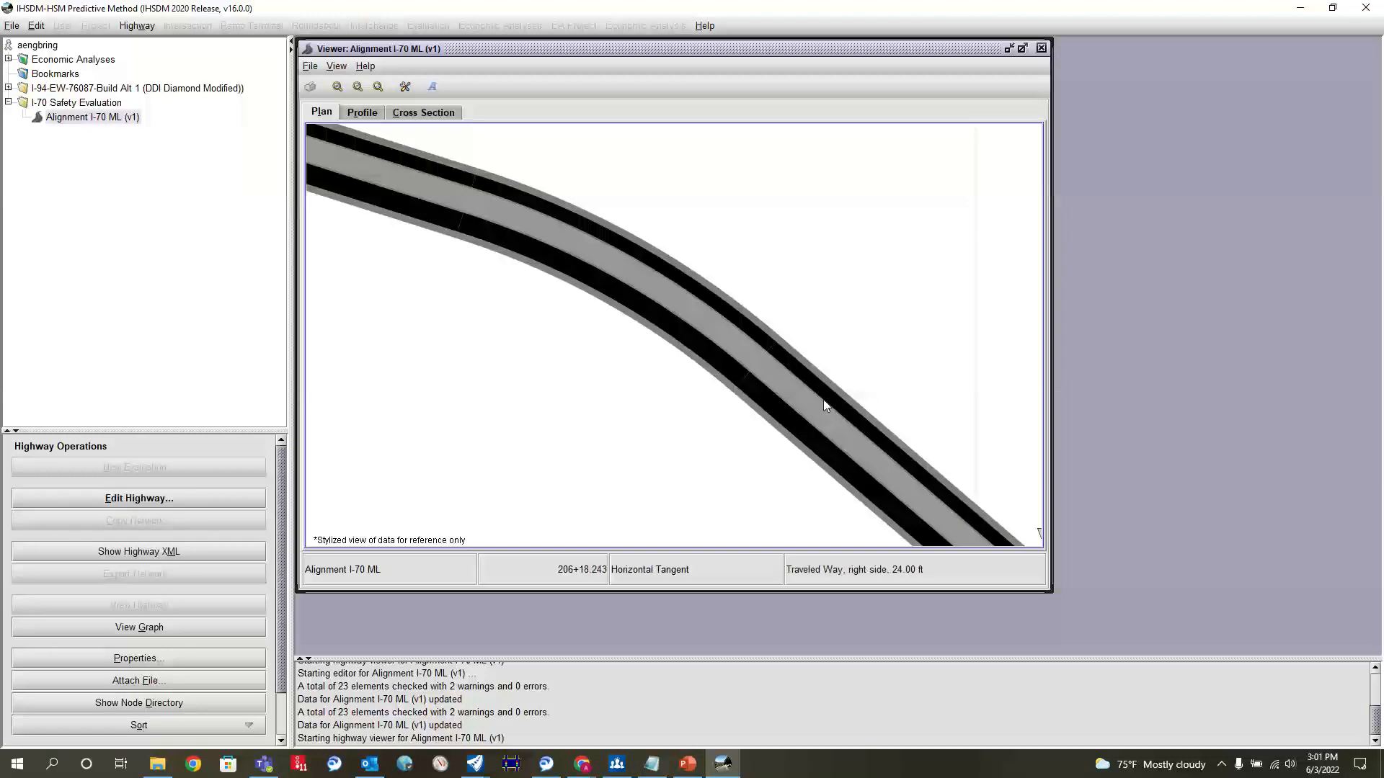
pyautogui.scroll(-5, 1007, 389)
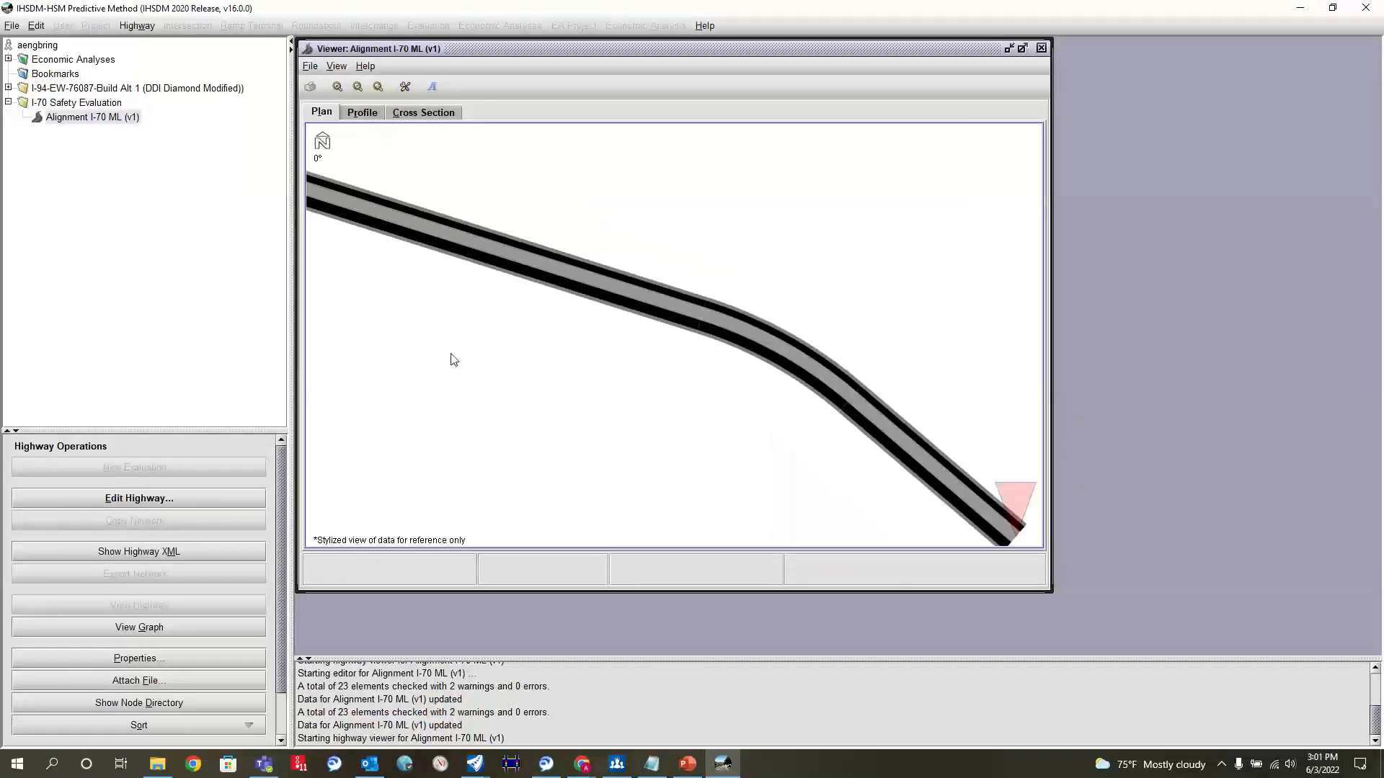
pyautogui.scroll(4, 741, 416)
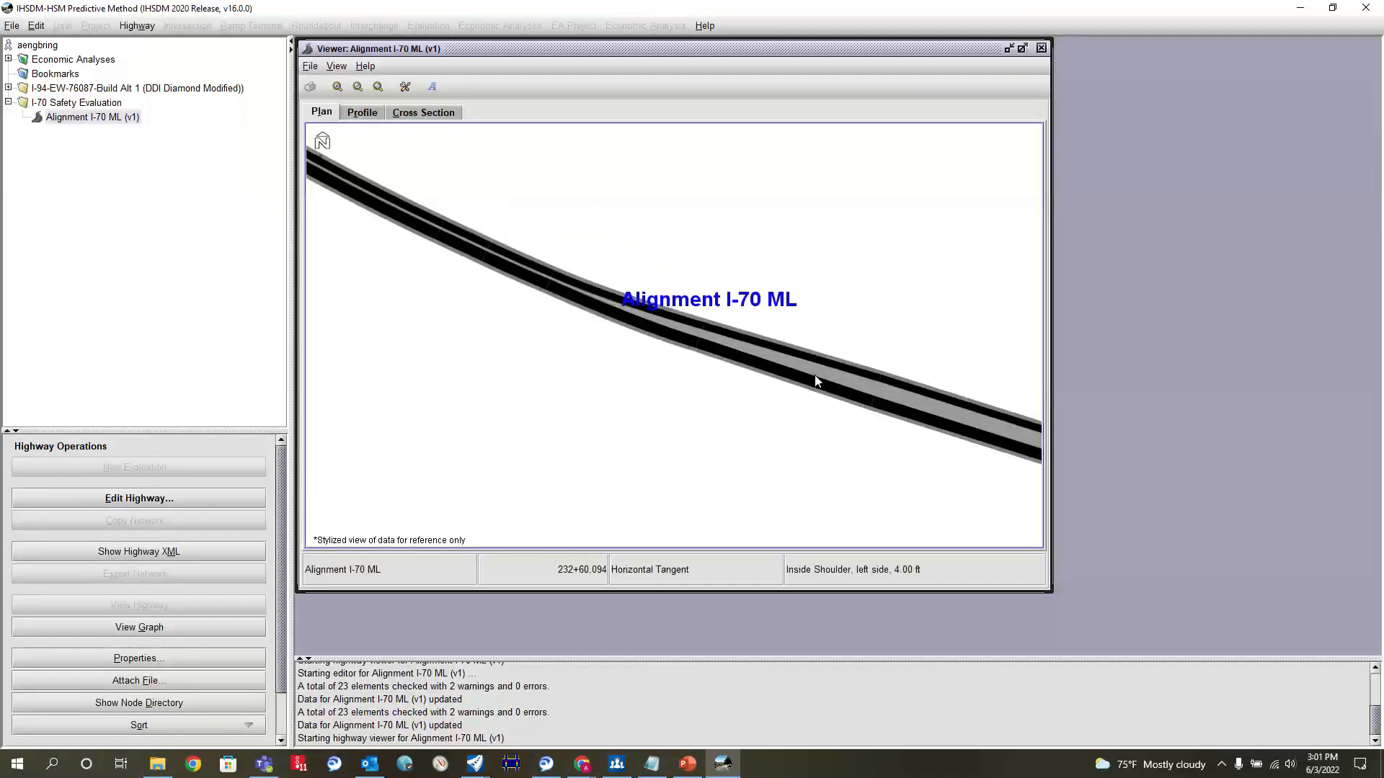
pyautogui.scroll(1, 767, 346)
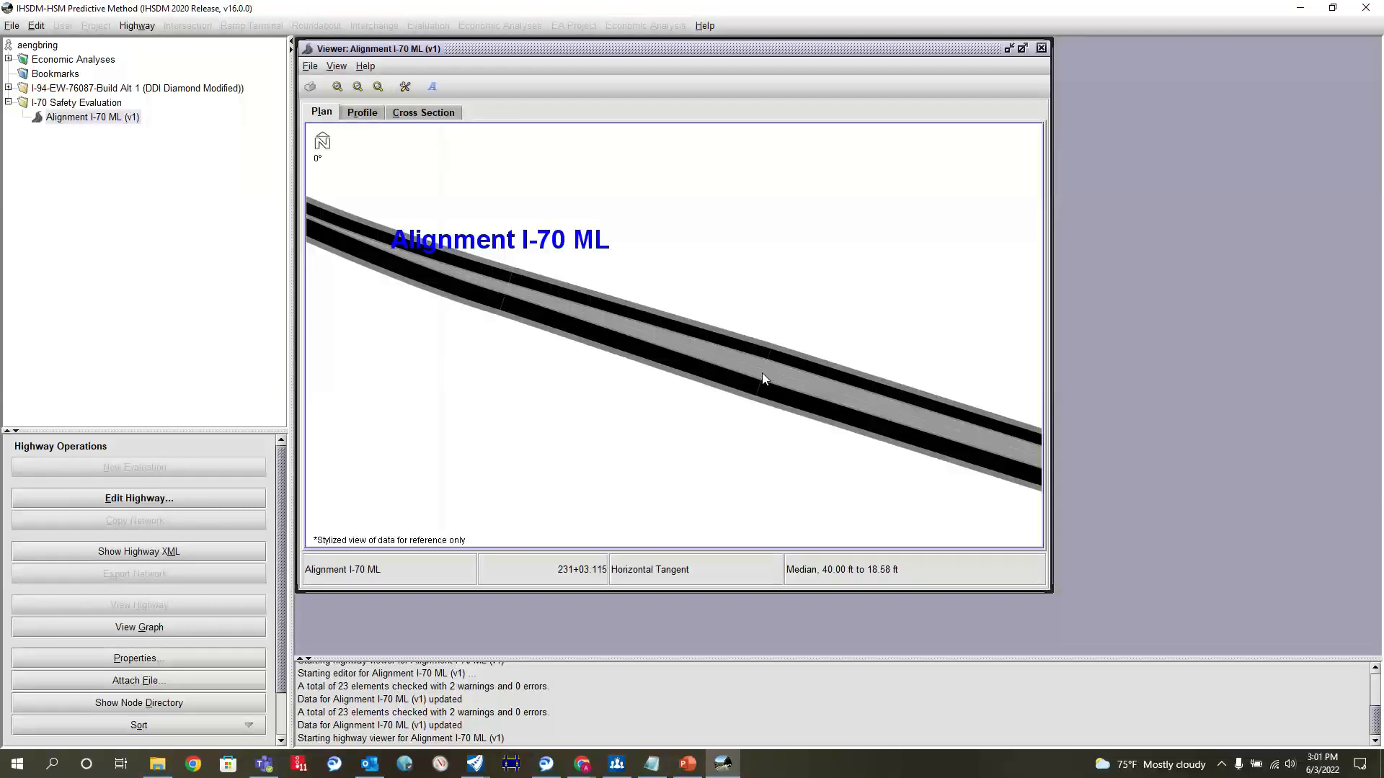
pyautogui.scroll(-1, 644, 347)
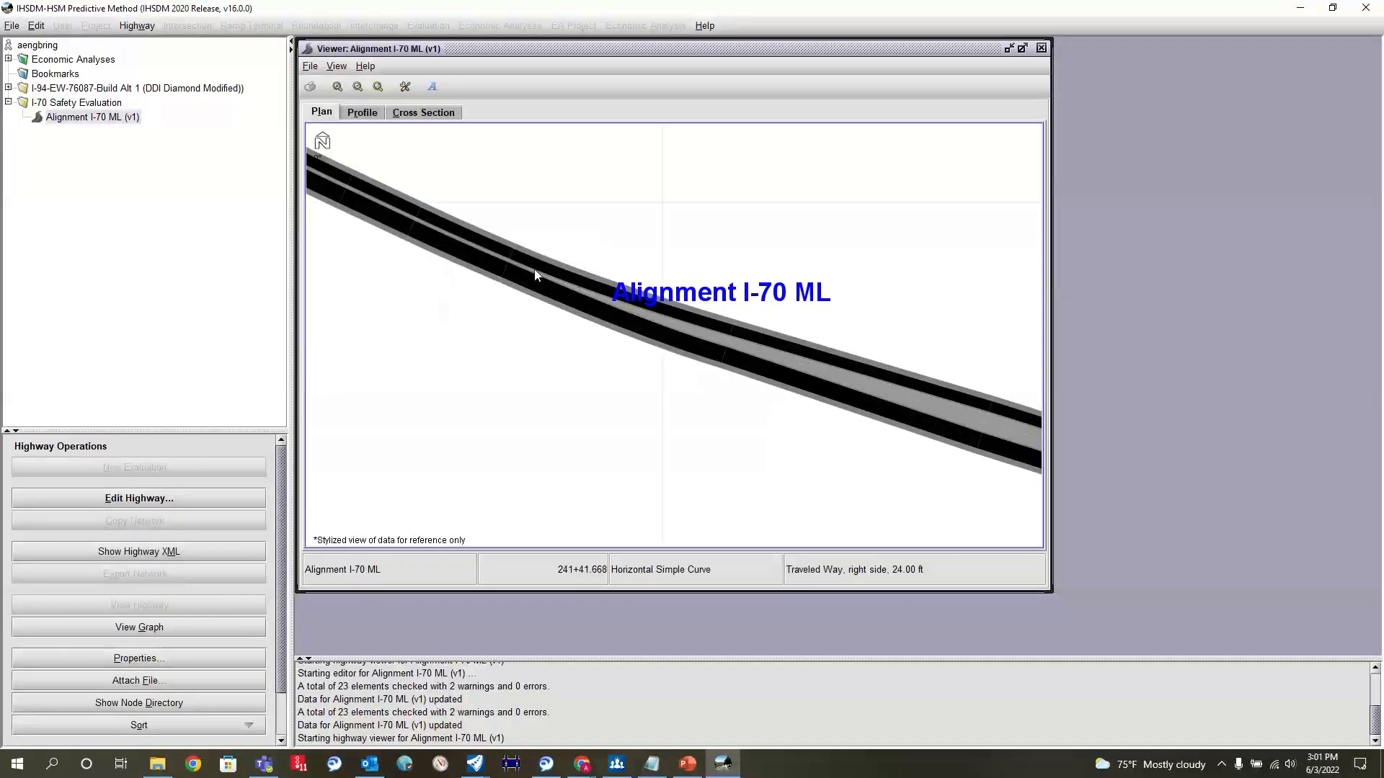
pyautogui.scroll(-4, 473, 249)
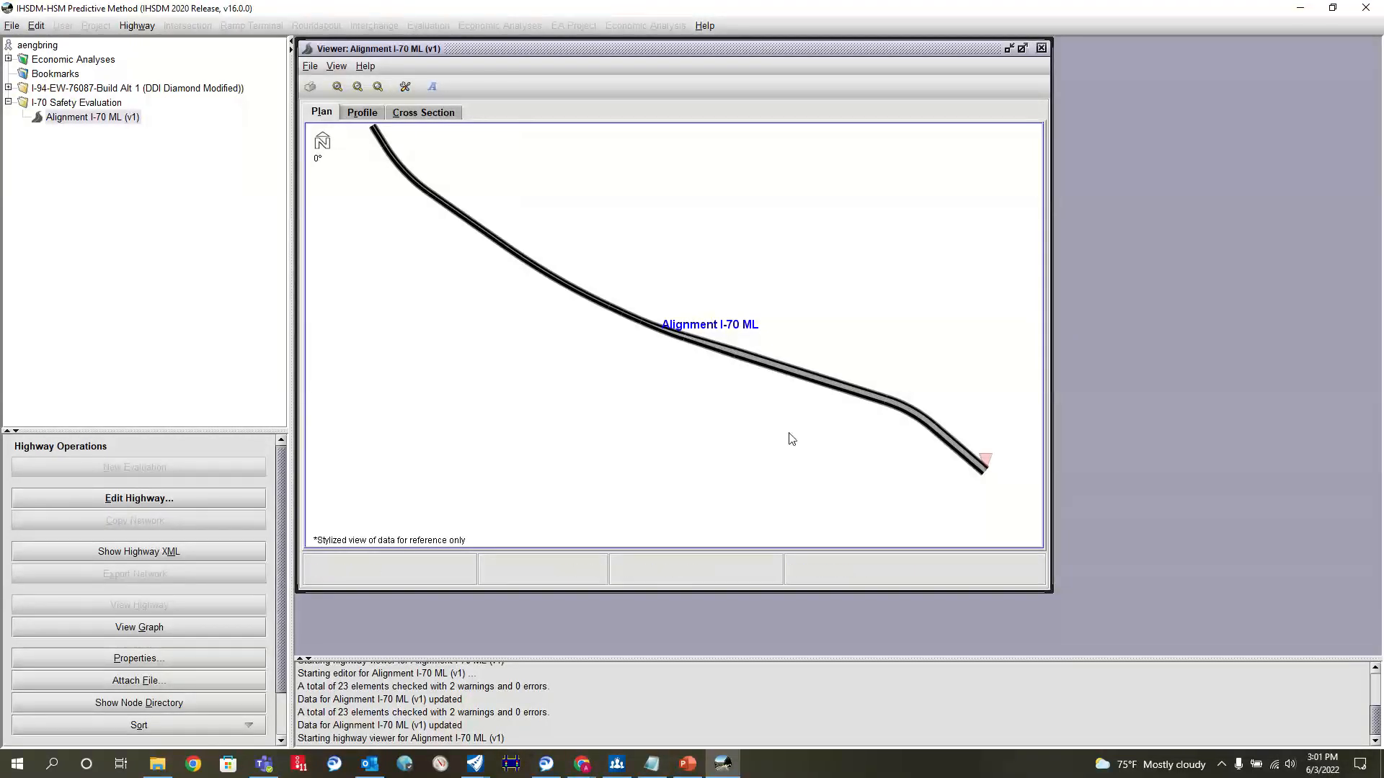
pyautogui.scroll(4, 816, 375)
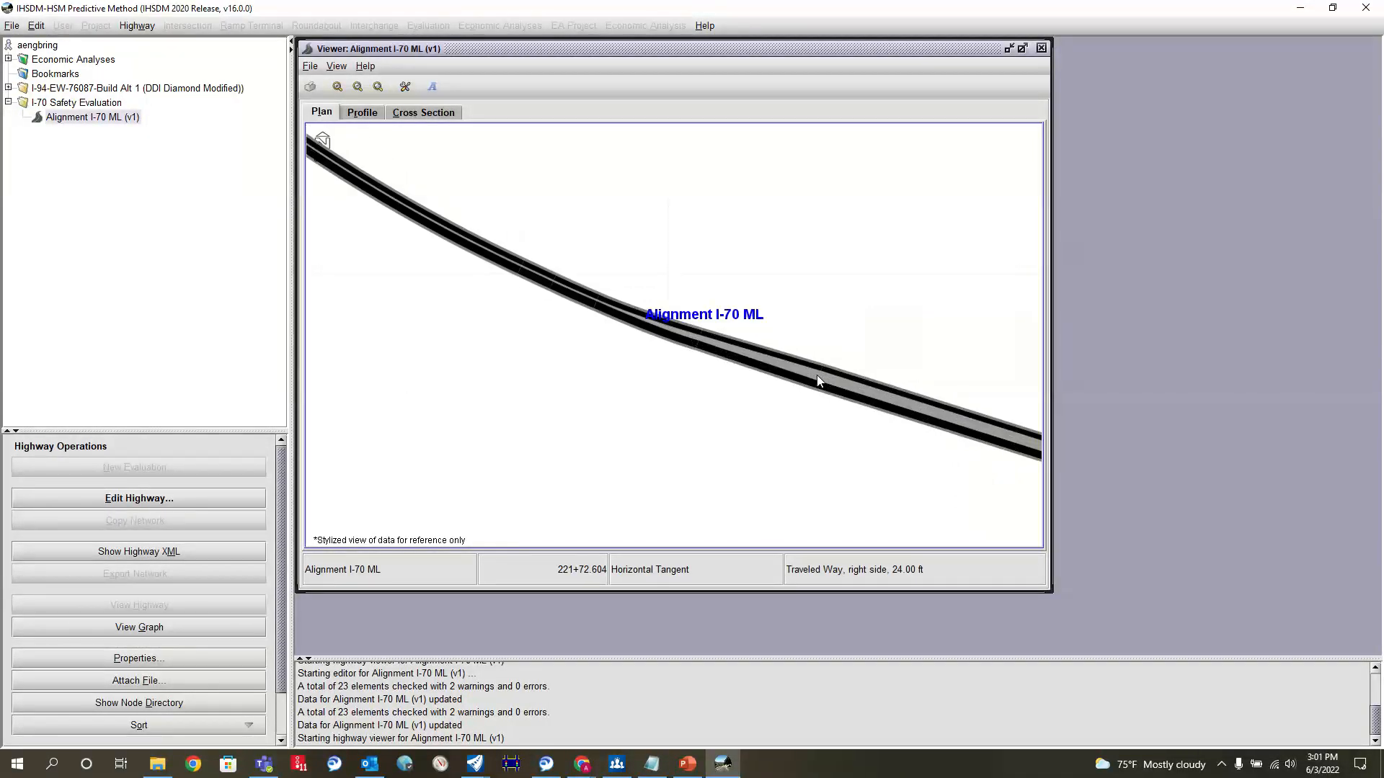
pyautogui.moveTo(849, 348); pyautogui.dragTo(617, 286)
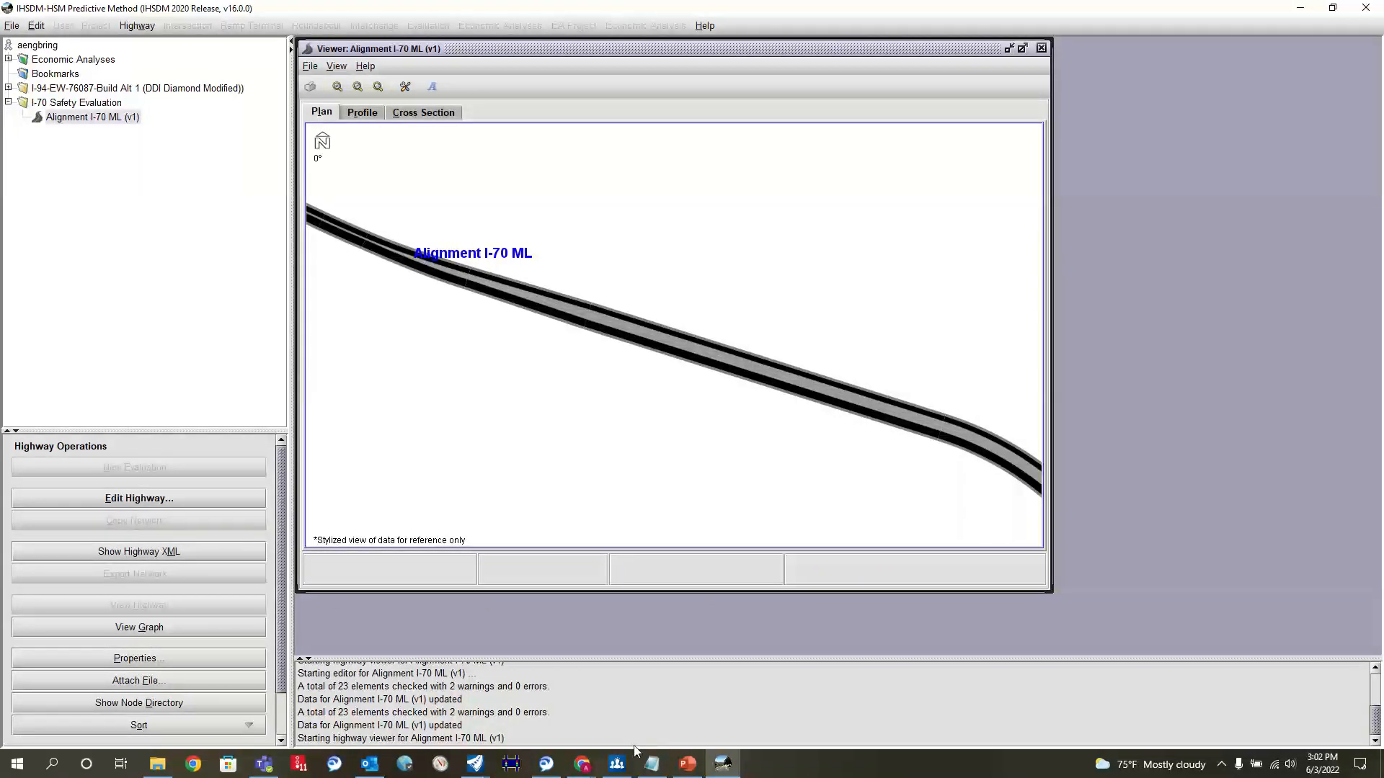
# Switch to OpenRoads Designer and examine the median and roadside on the aerial image from the alignment's station 279+14 end back toward 253+00.
pyautogui.moveTo(485, 770)
pyautogui.click(443, 702)
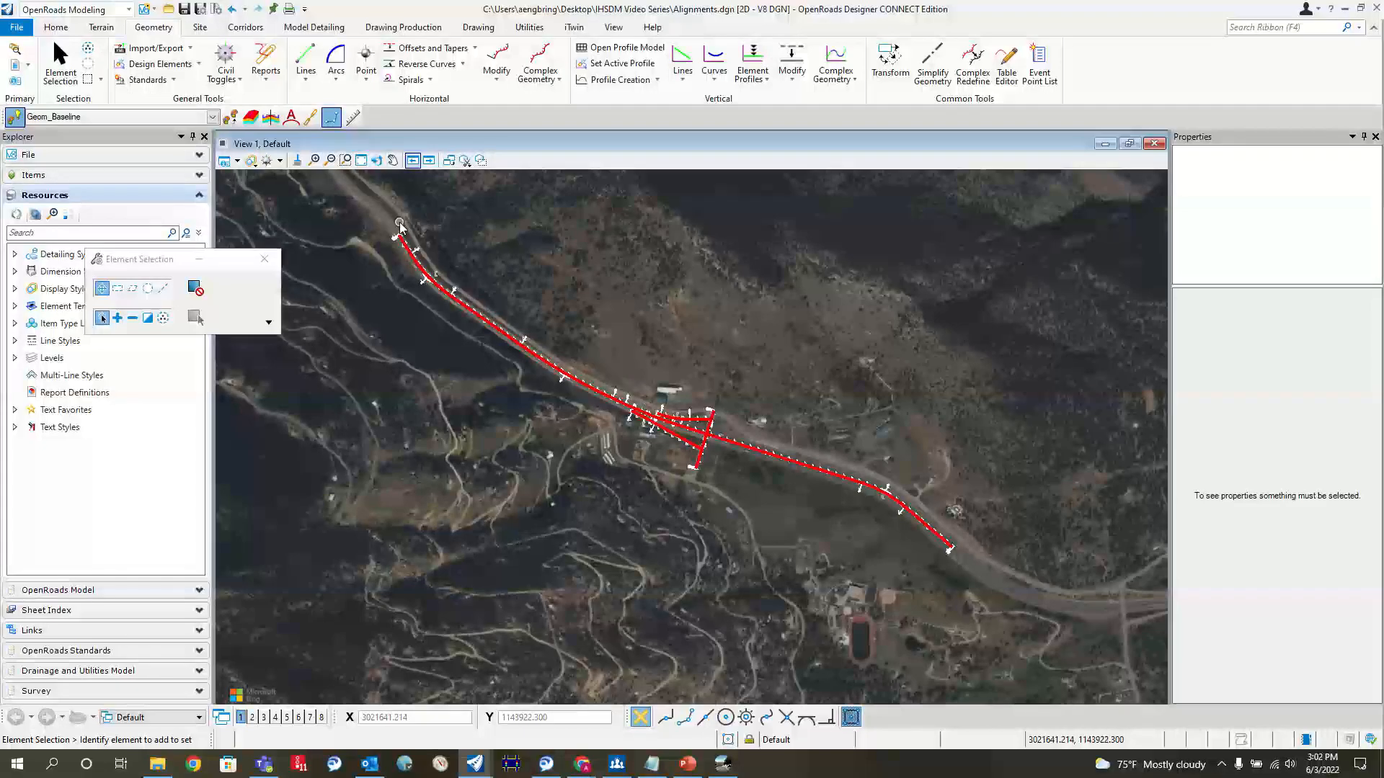
pyautogui.scroll(5, 466, 279)
pyautogui.scroll(-3, 466, 279)
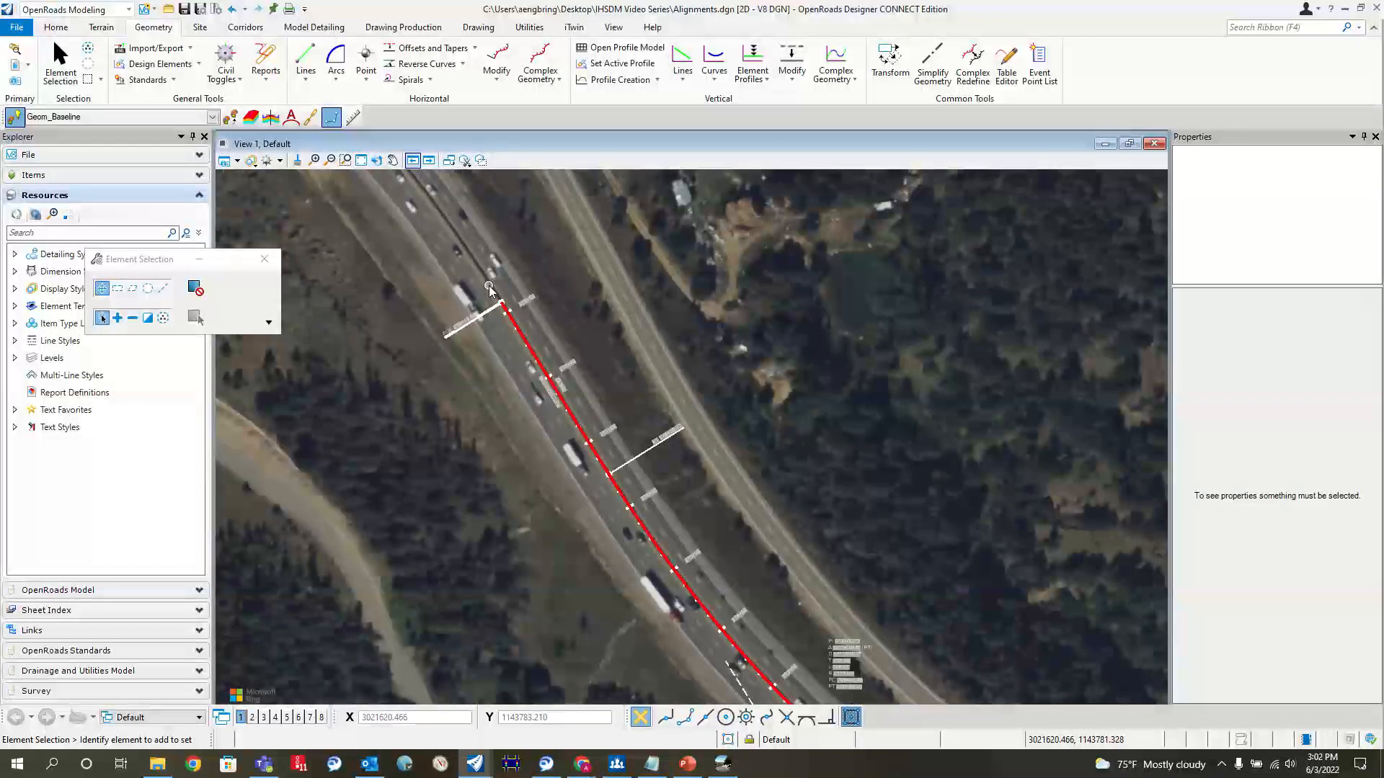
pyautogui.scroll(2, 497, 327)
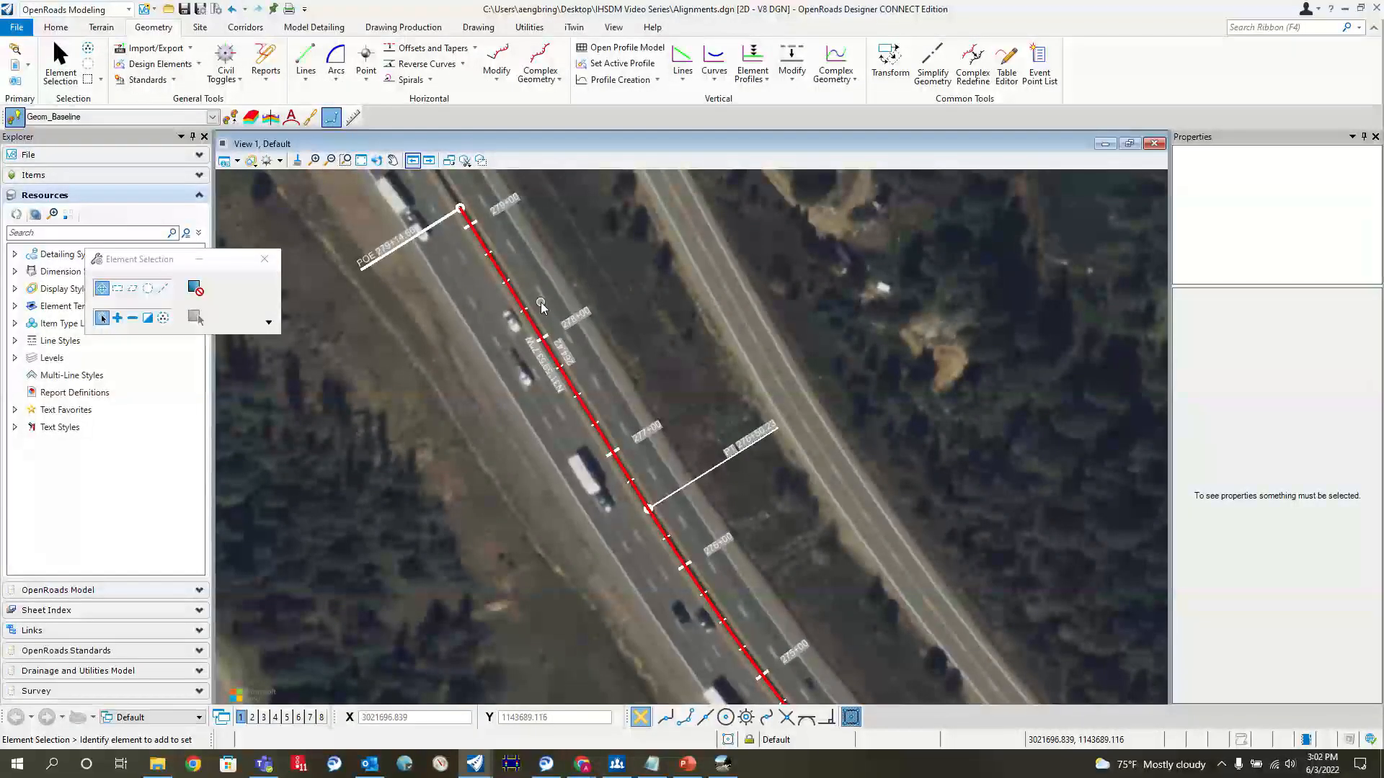
pyautogui.scroll(-2, 539, 308)
pyautogui.scroll(-2, 542, 309)
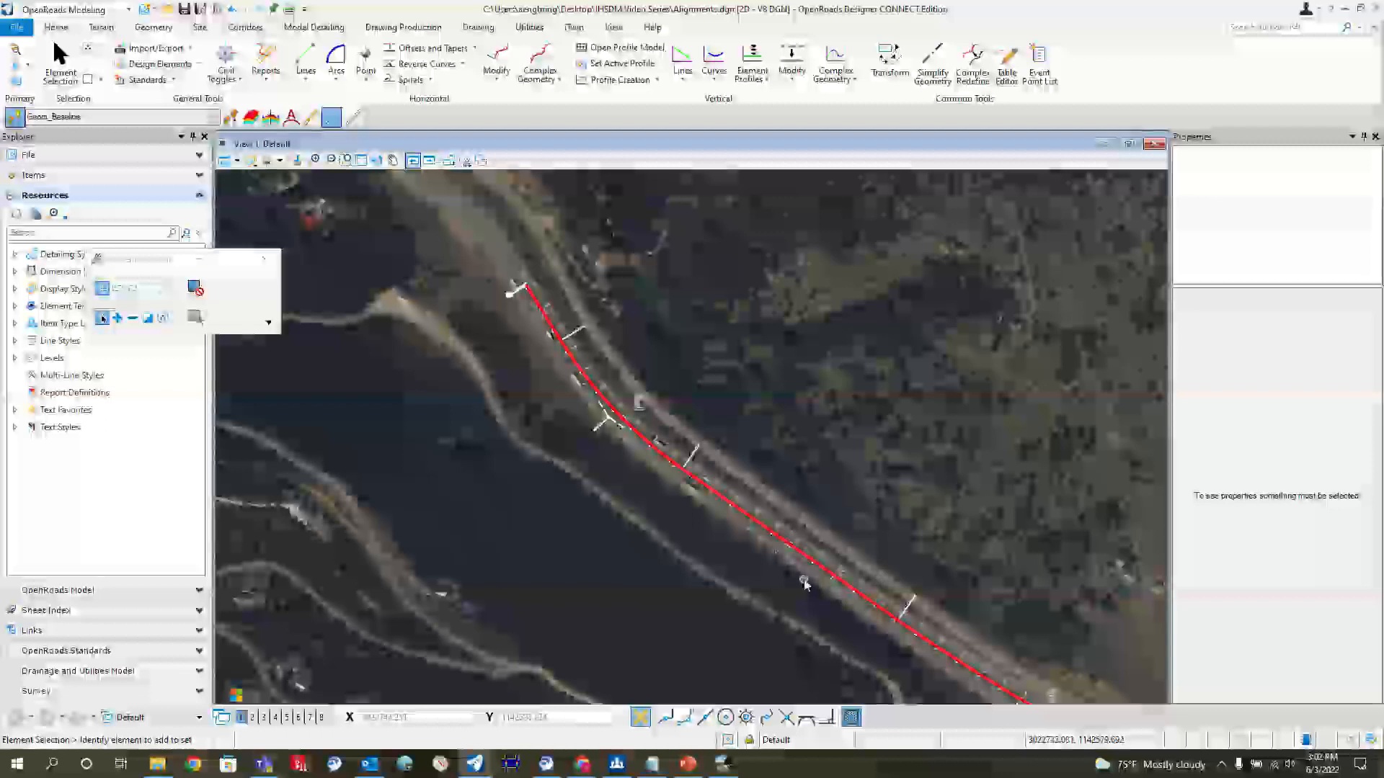
pyautogui.scroll(5, 800, 552)
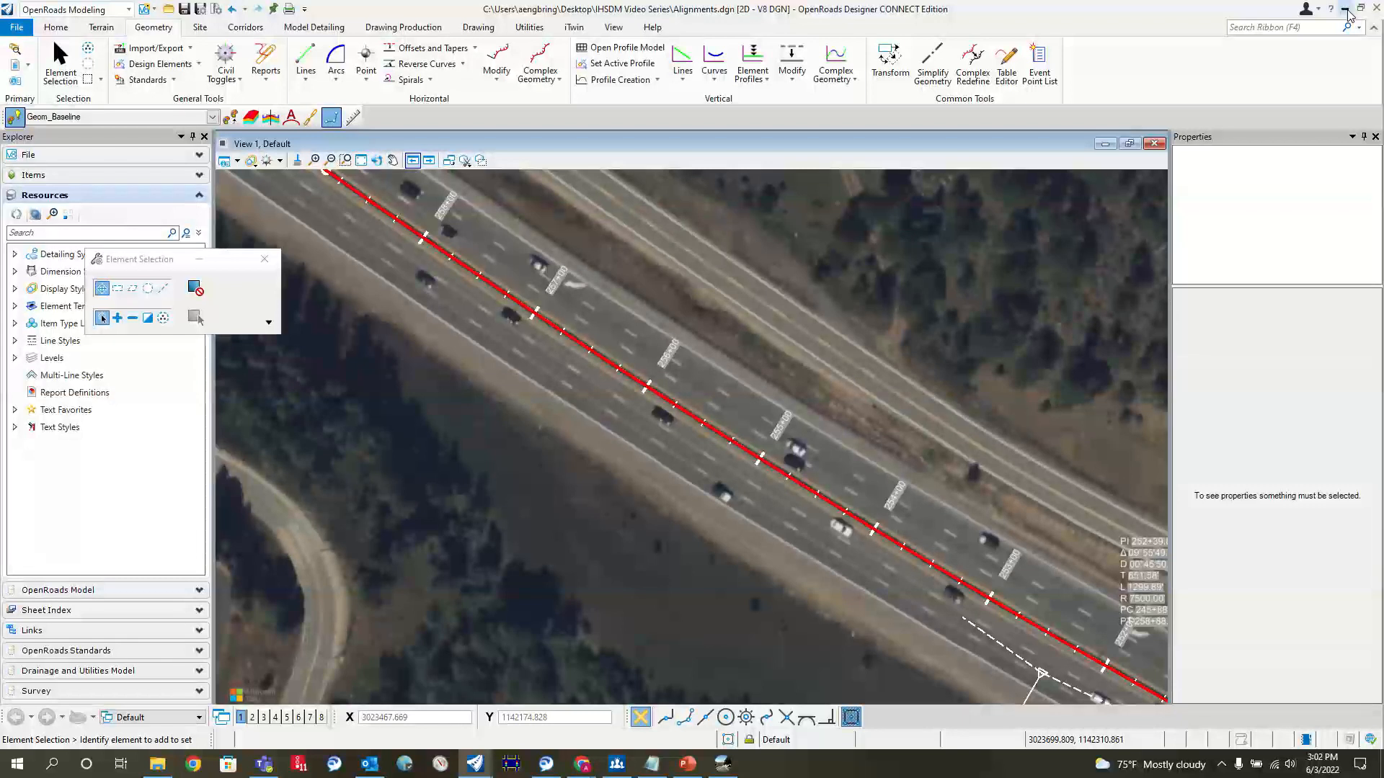
# Return to IHSDM, open Alignment I-70 ML for editing, and bring up its Median Barrier data.
pyautogui.click(1346, 10)
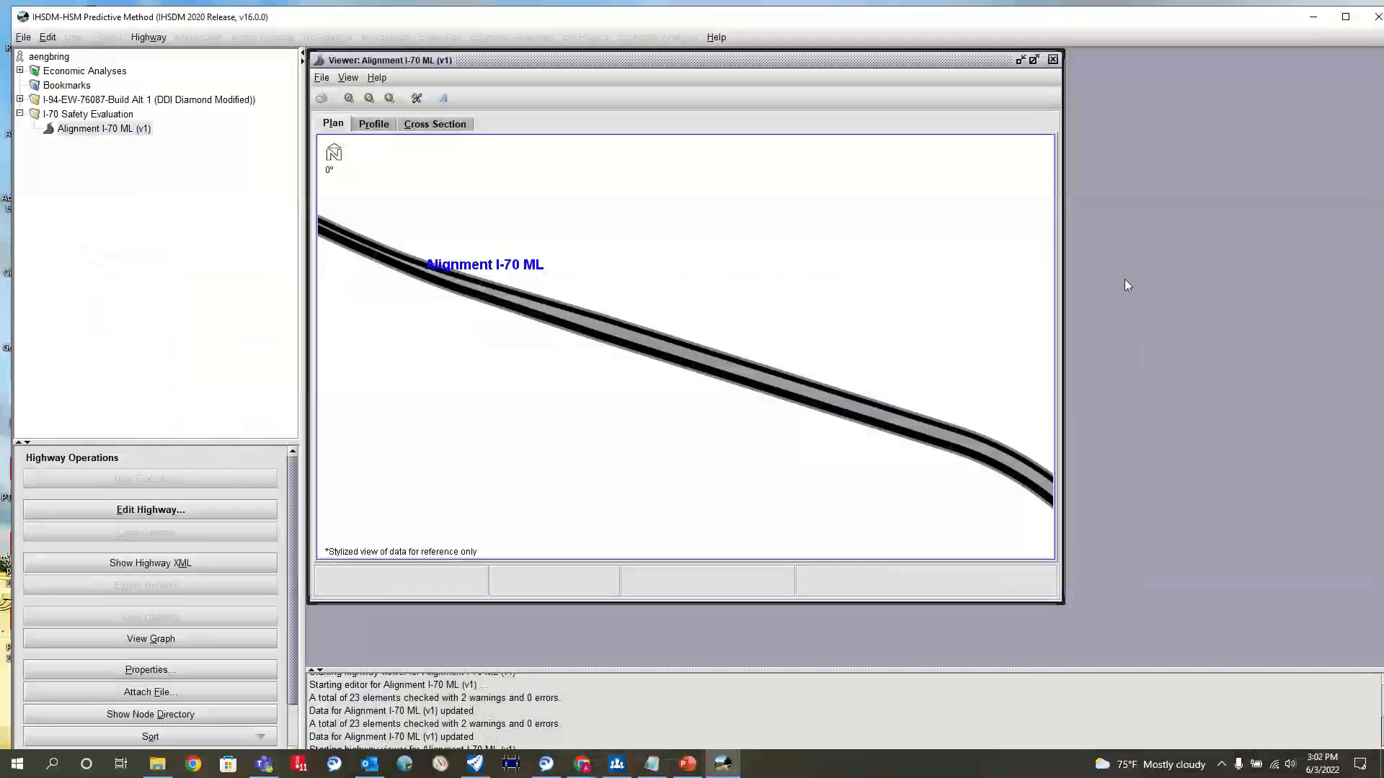
pyautogui.scroll(-2, 696, 377)
pyautogui.moveTo(686, 310); pyautogui.dragTo(788, 324)
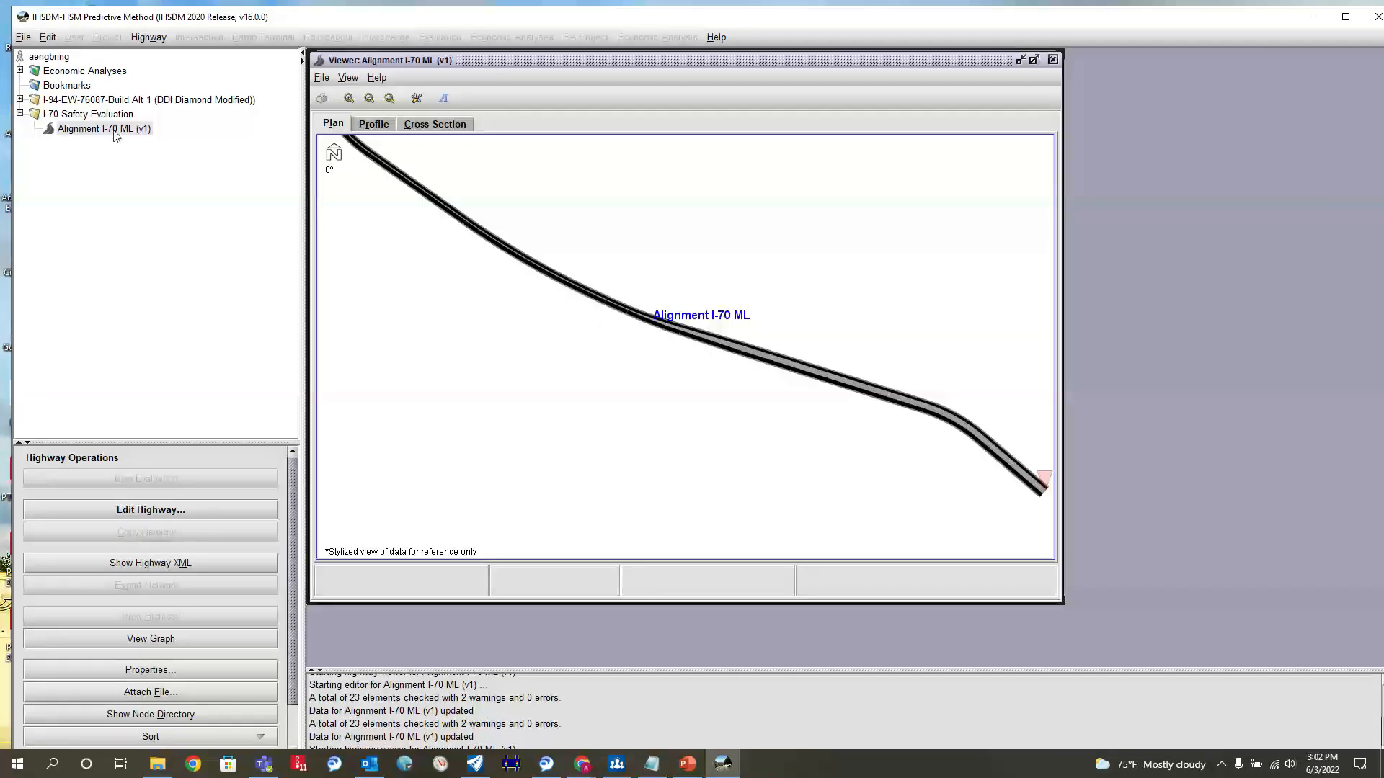
pyautogui.click(160, 508)
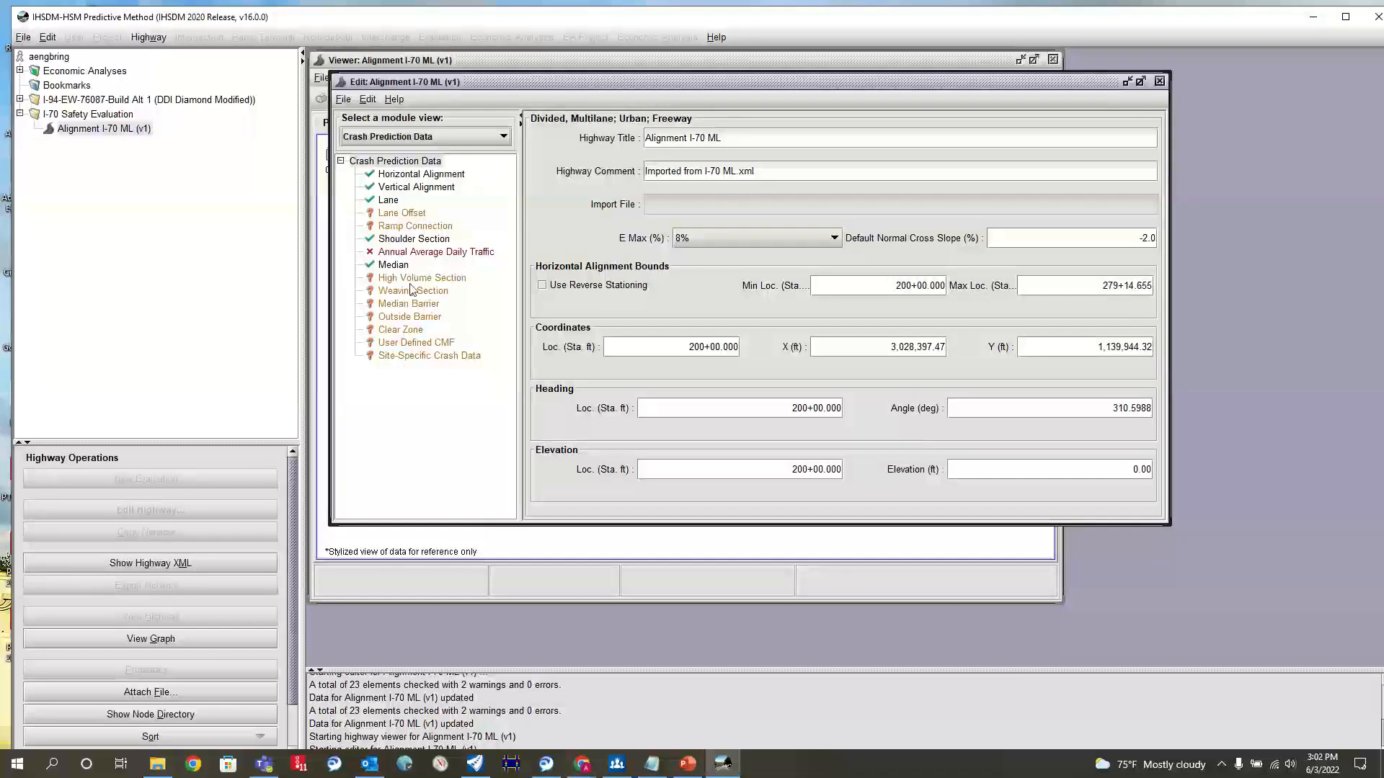
pyautogui.click(390, 305)
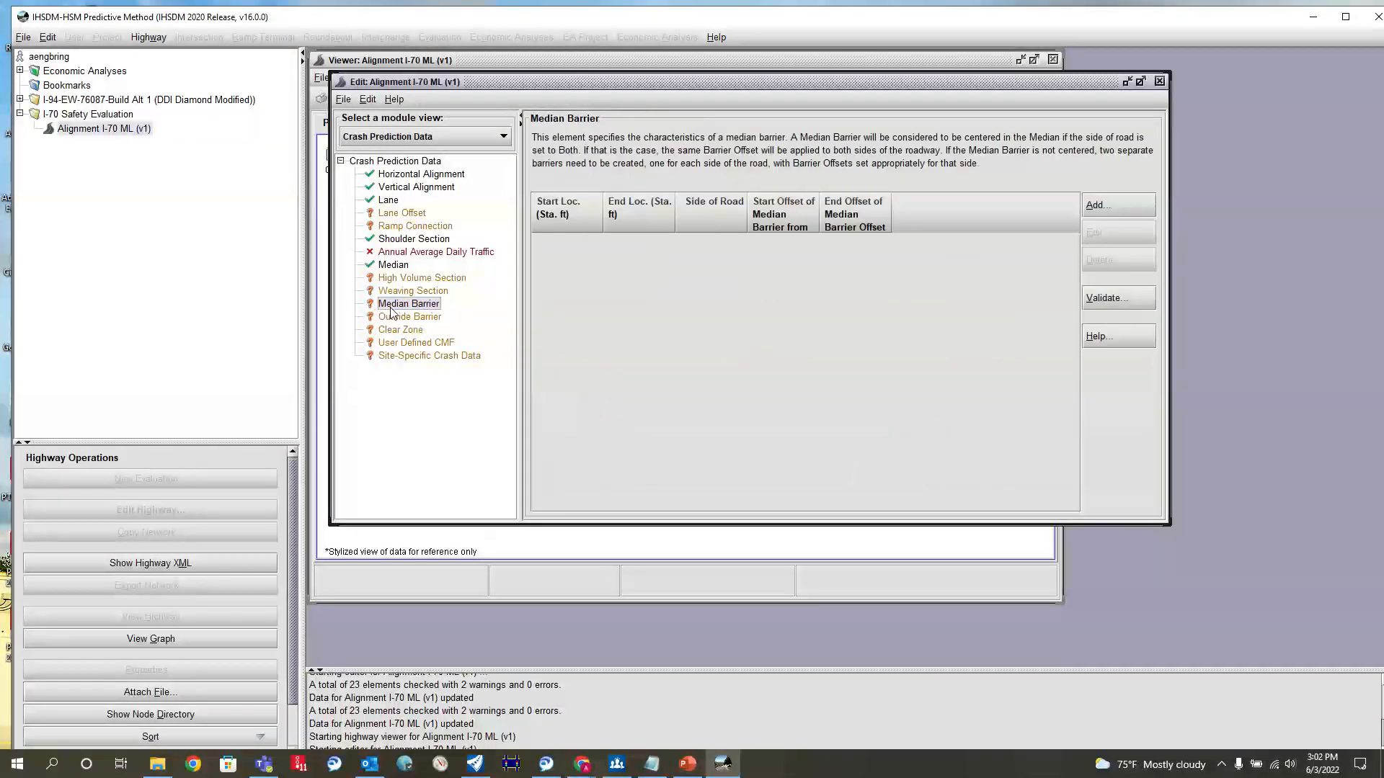
# Add a median barrier on both sides of the road from station 200+00.000 to 279+14.655 with 5 ft start and end offsets.
pyautogui.click(1100, 208)
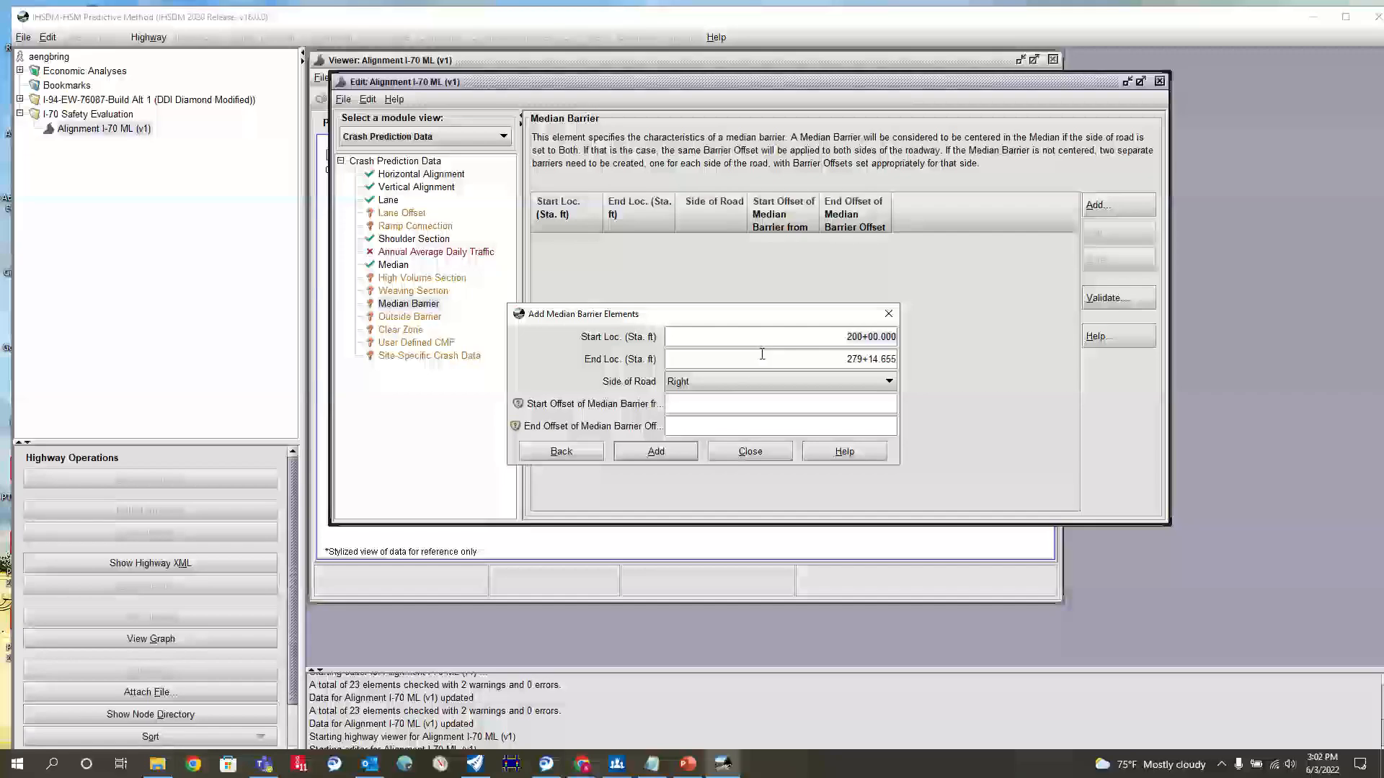
pyautogui.click(732, 384)
pyautogui.click(711, 398)
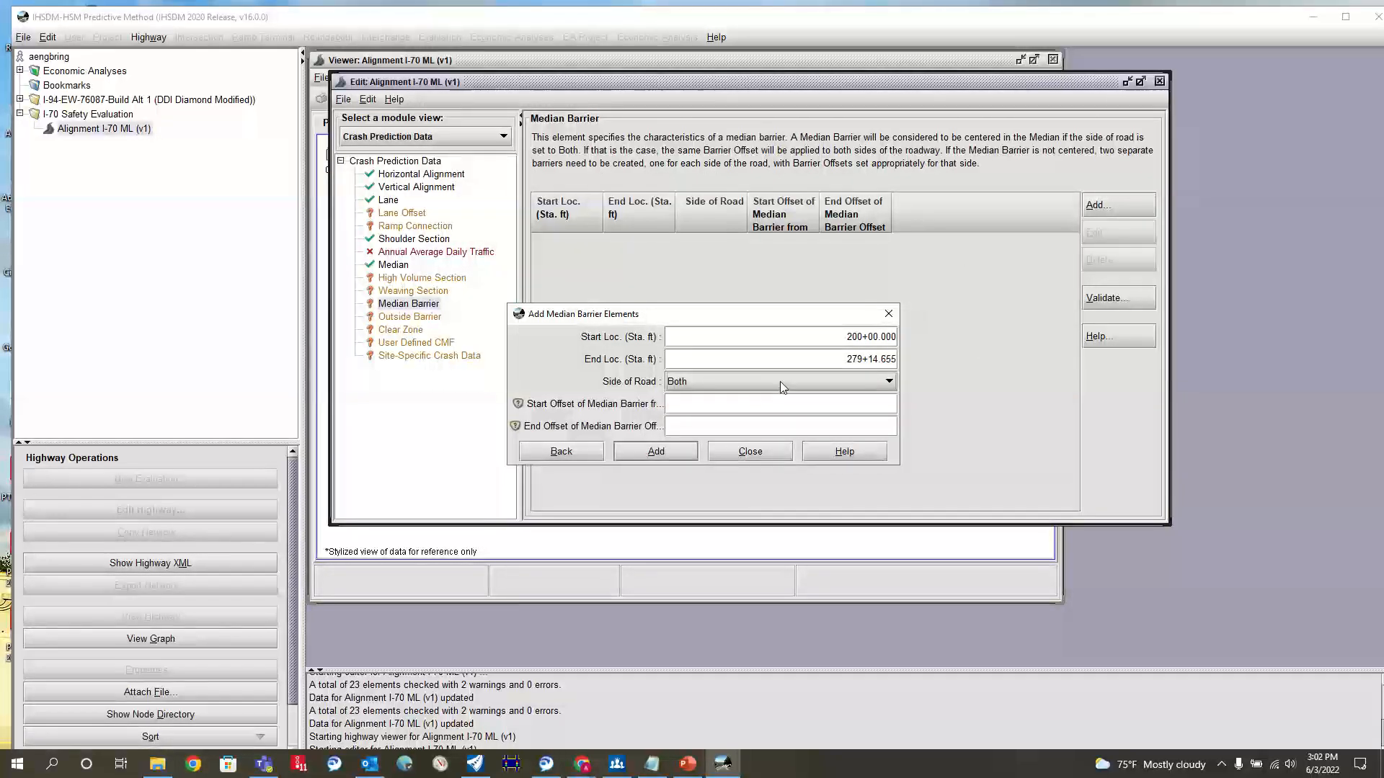
pyautogui.click(729, 408)
pyautogui.write('5')
pyautogui.click(765, 424)
pyautogui.write('5')
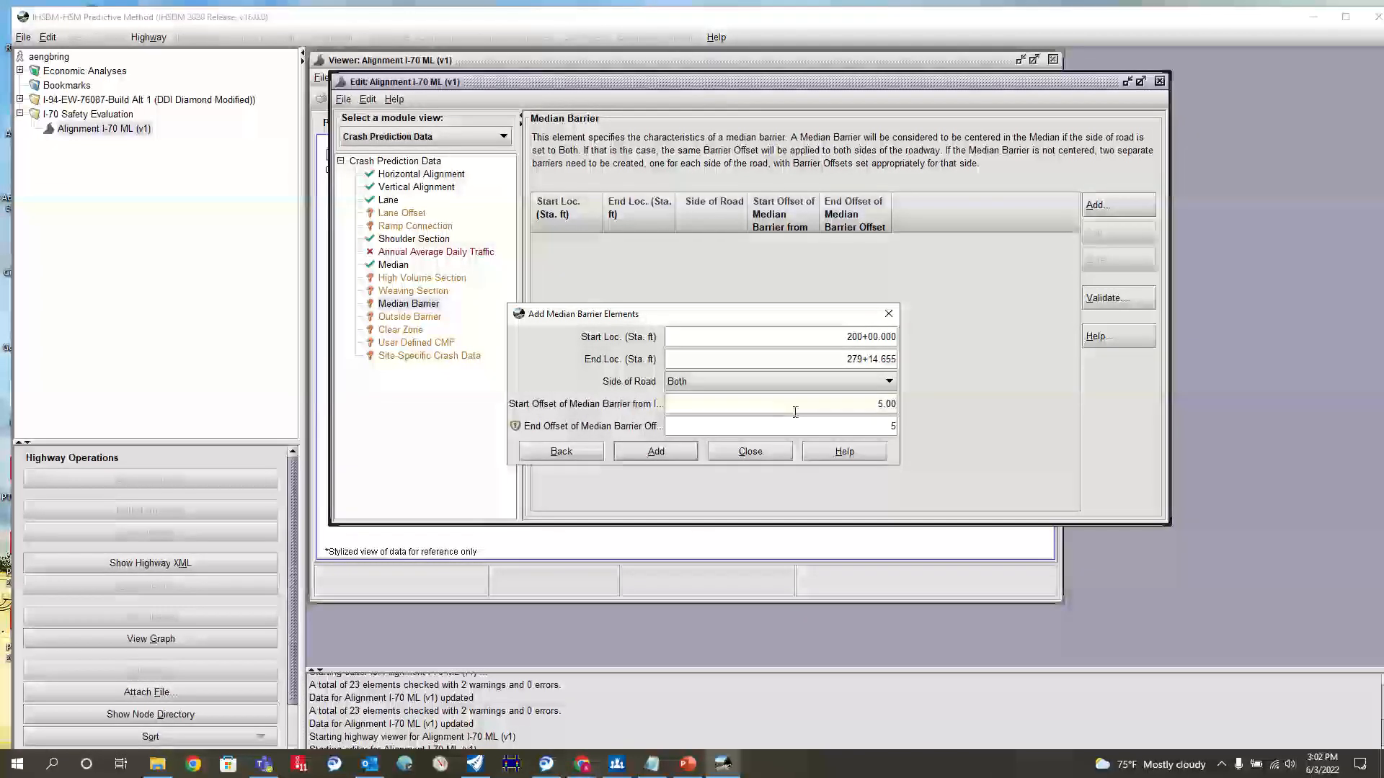
pyautogui.click(817, 407)
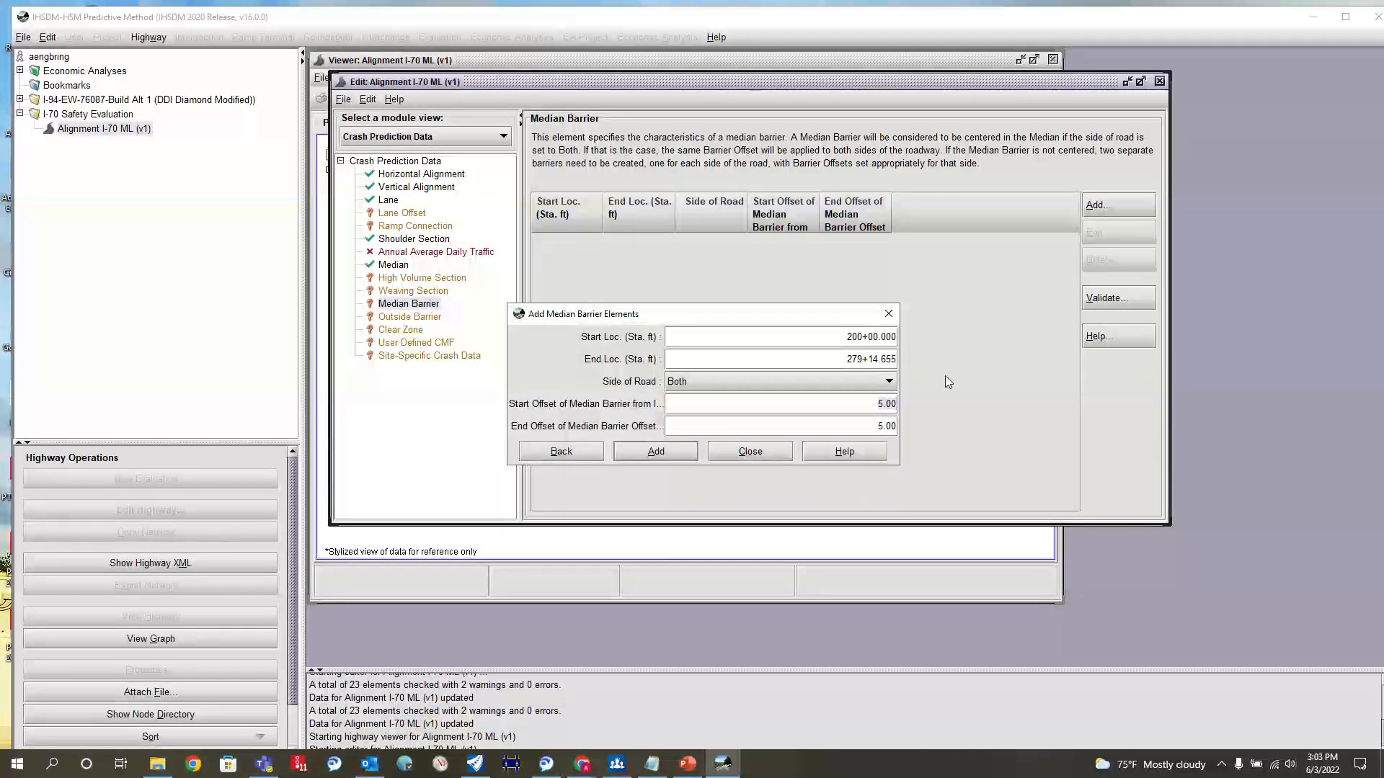
pyautogui.click(685, 451)
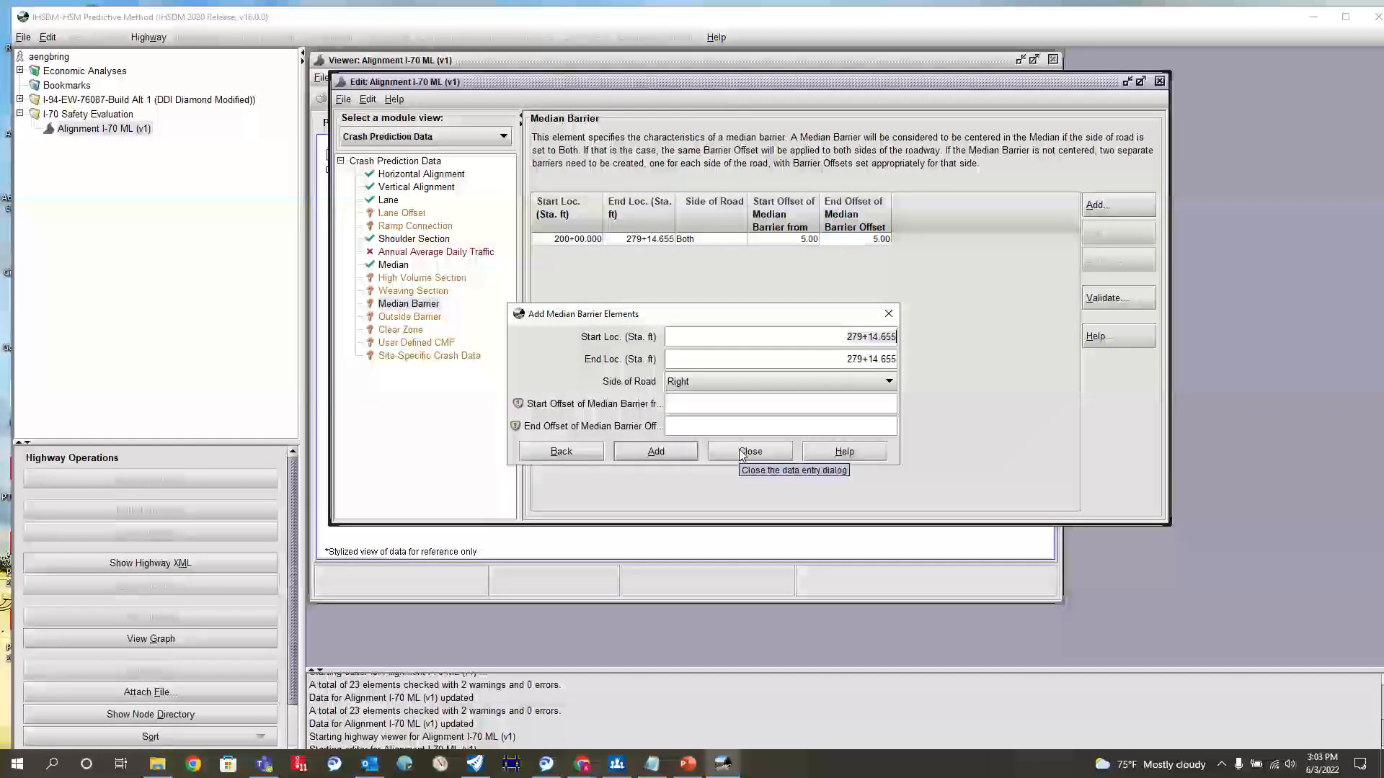
pyautogui.click(742, 452)
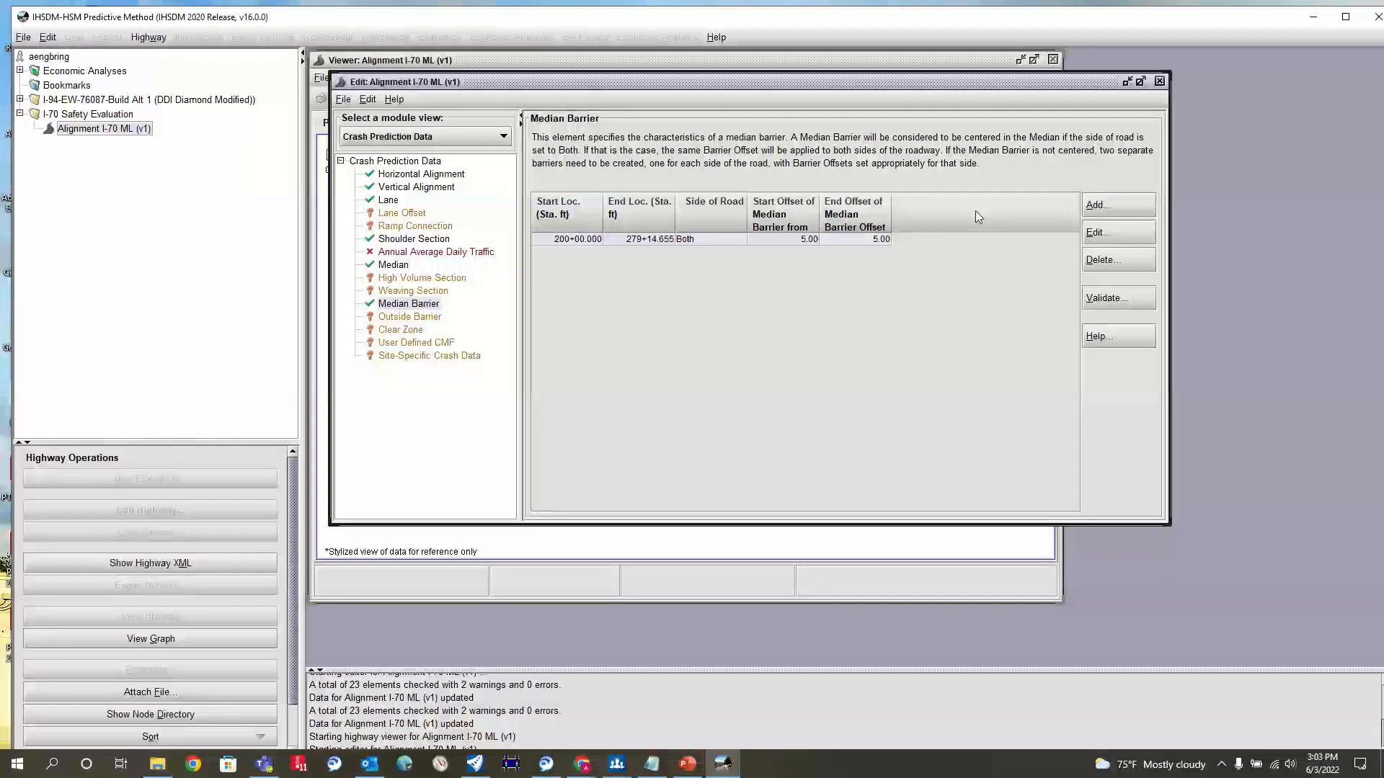
# Add an outside barrier on the left side of the road from station 200+00.000 to 279+14.655 with 14 ft start and end offsets.
pyautogui.click(421, 318)
pyautogui.click(1100, 206)
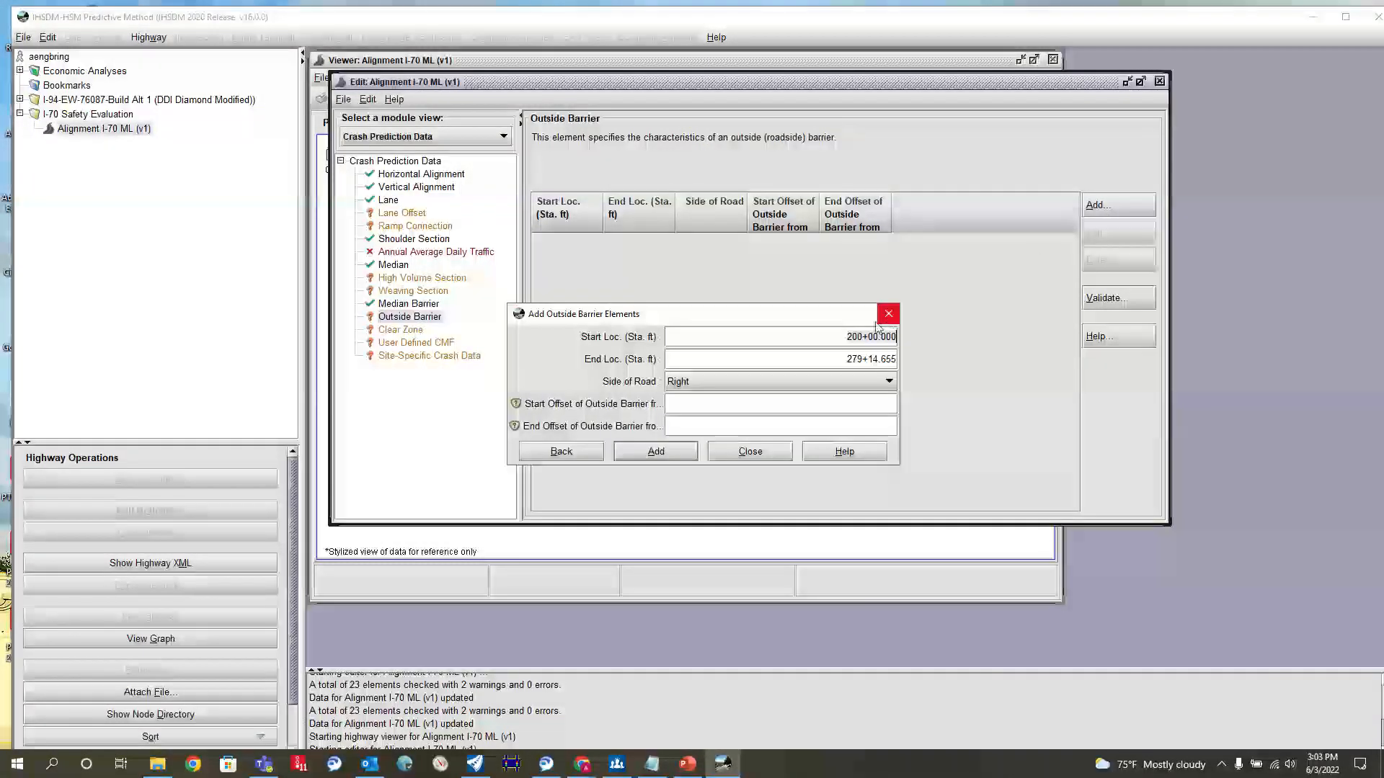
pyautogui.click(797, 382)
pyautogui.click(728, 398)
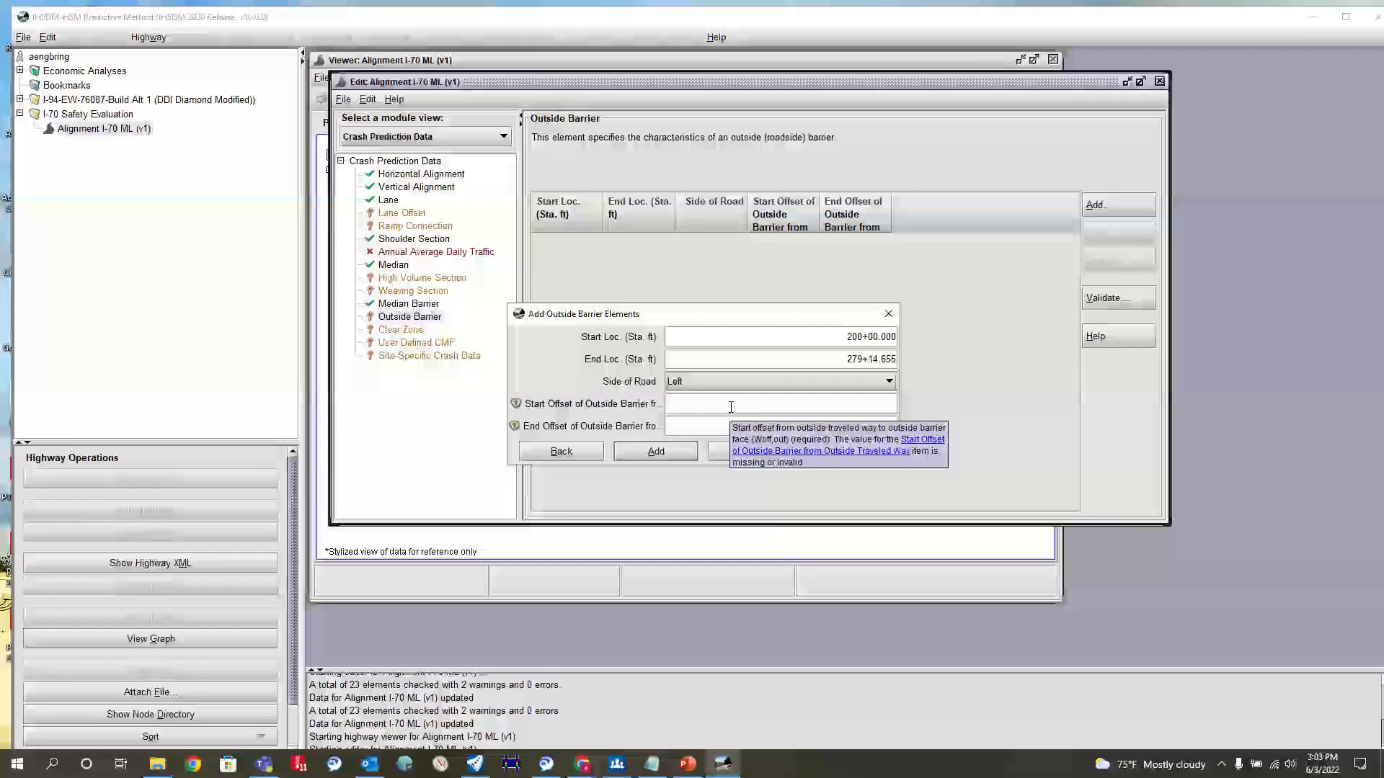
pyautogui.click(731, 406)
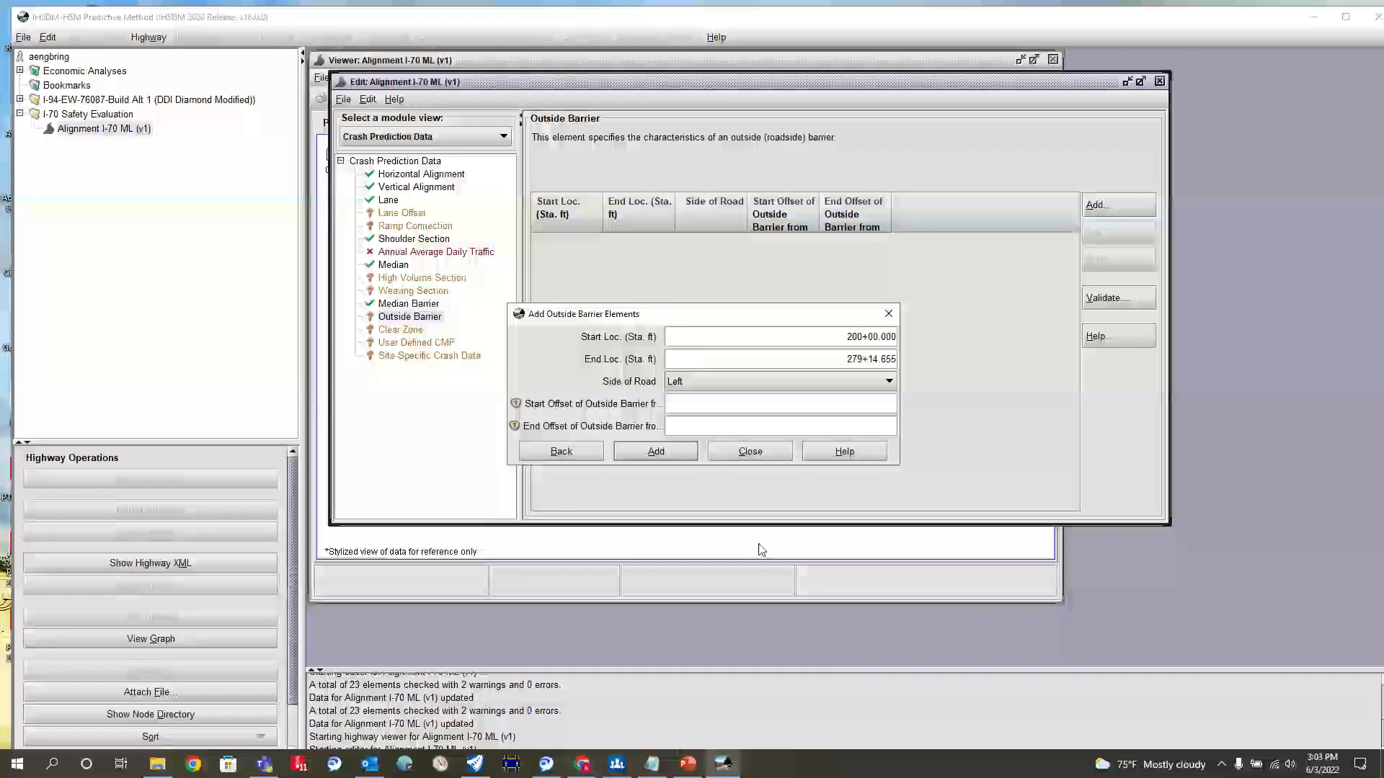
pyautogui.click(513, 89)
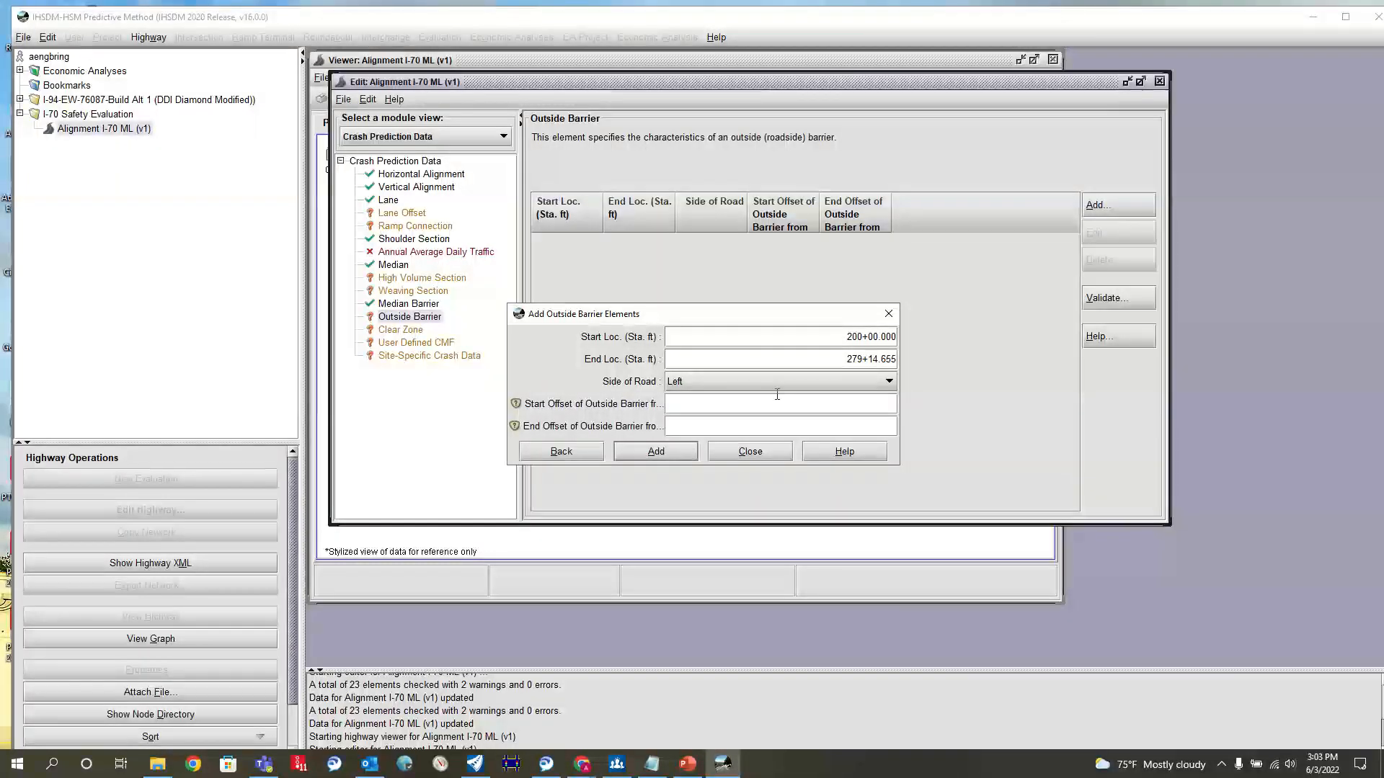
pyautogui.write('14')
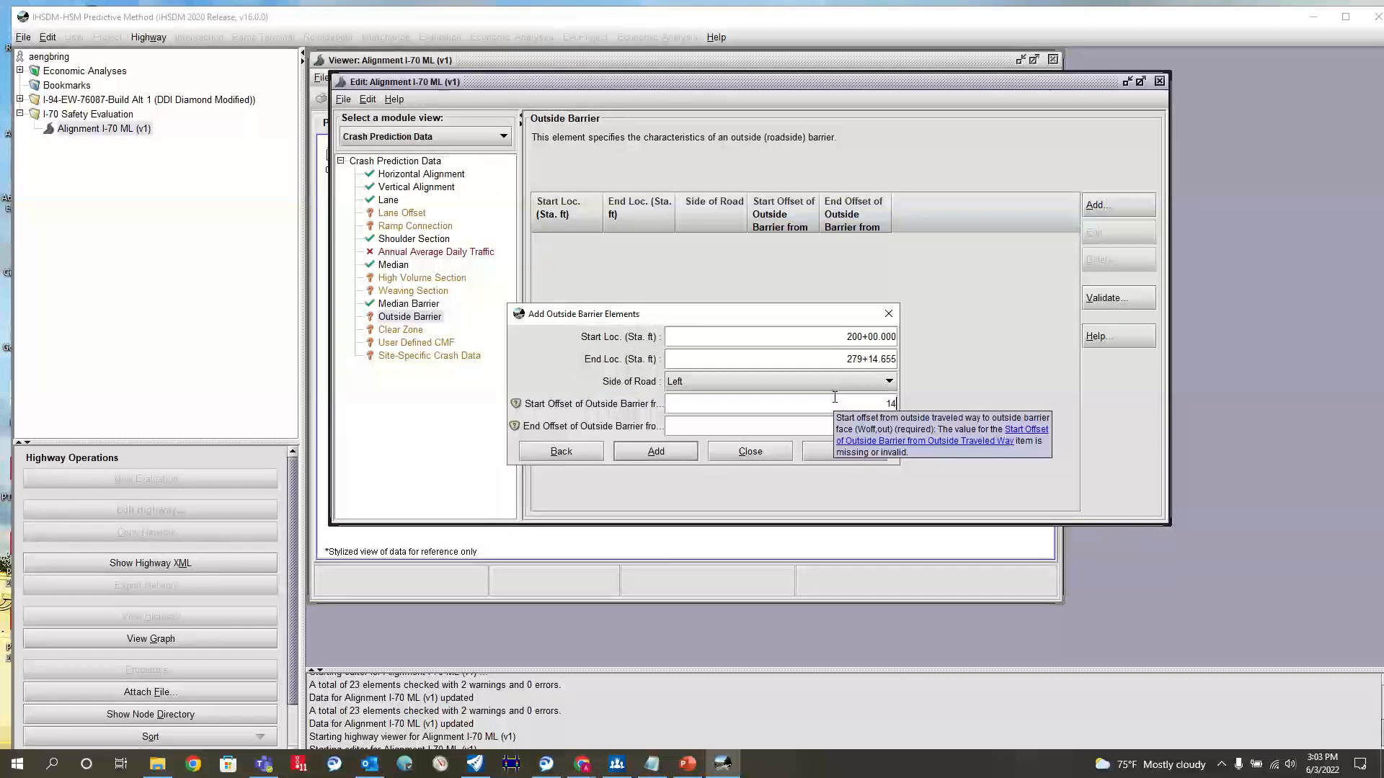
pyautogui.click(848, 431)
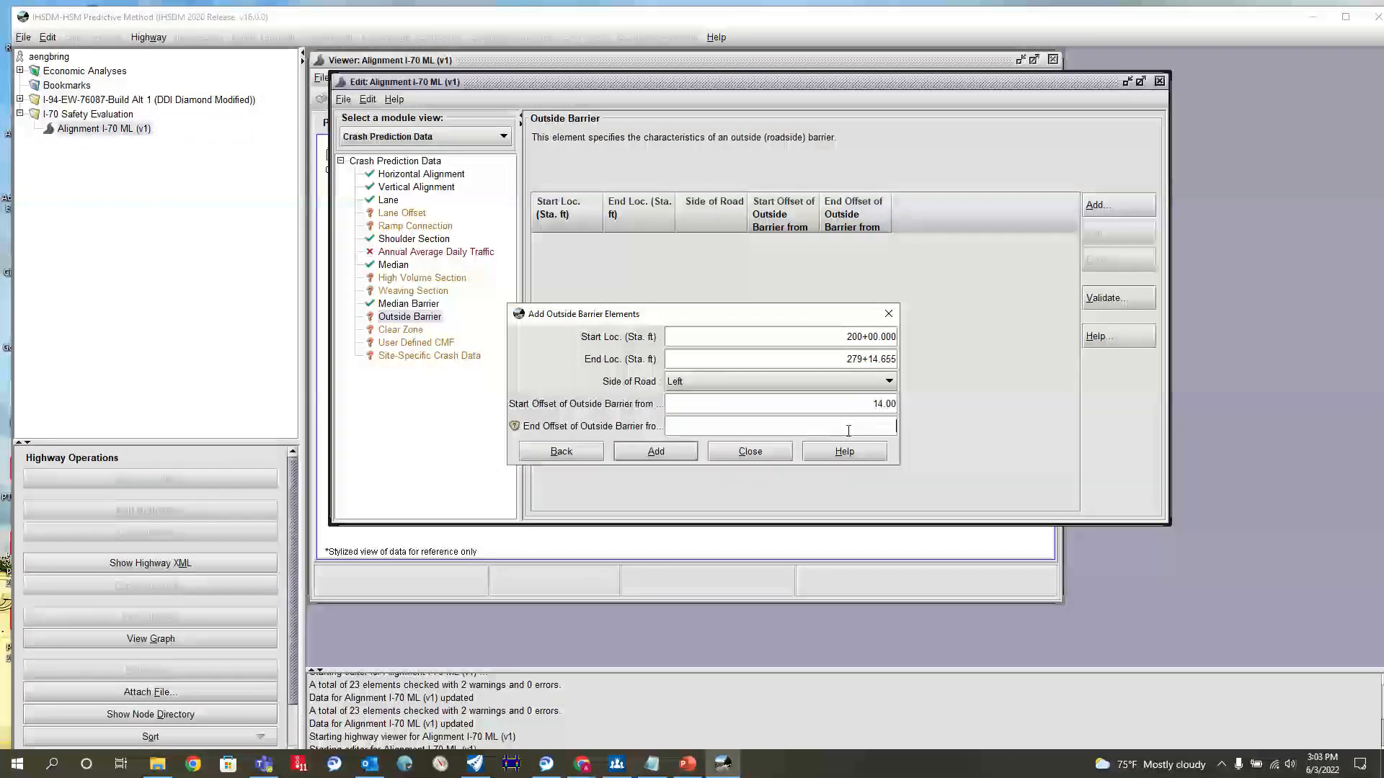
pyautogui.write('14')
pyautogui.click(656, 451)
pyautogui.click(750, 451)
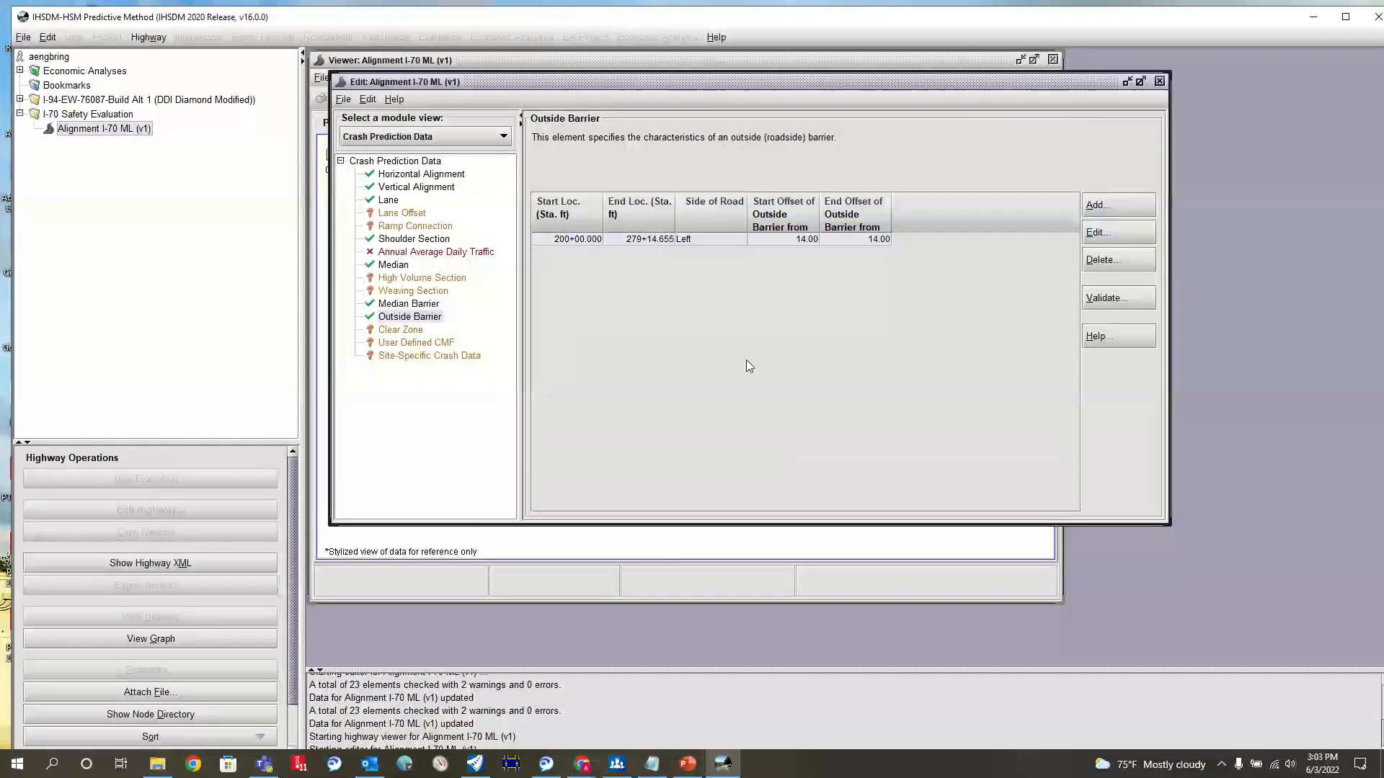
# Save the barrier data to the alignment, dismiss the warnings, and close the highway editor.
pyautogui.click(343, 99)
pyautogui.click(366, 136)
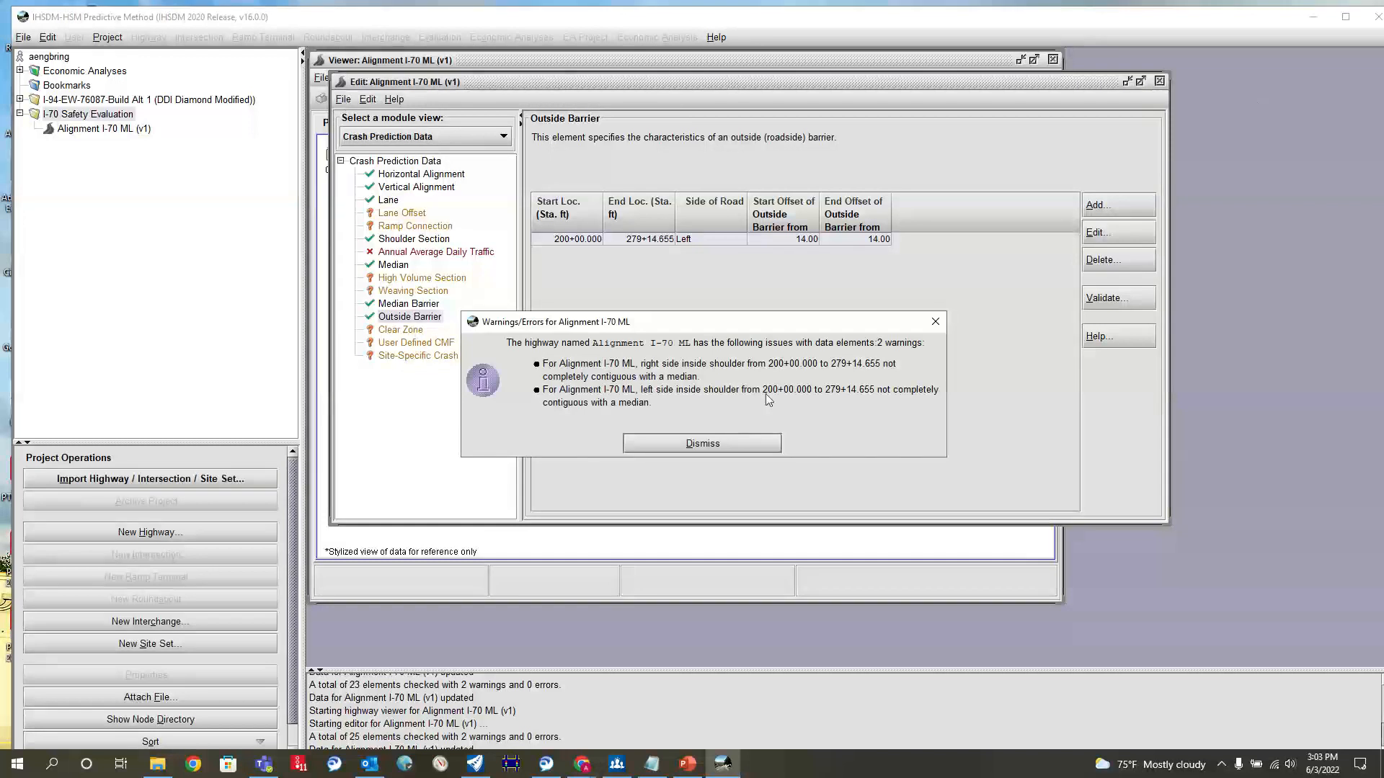
pyautogui.click(732, 443)
pyautogui.click(1159, 81)
# Inspect the lanes, shoulders and median of the alignment in the plan view around station 235+00.
pyautogui.scroll(5, 578, 306)
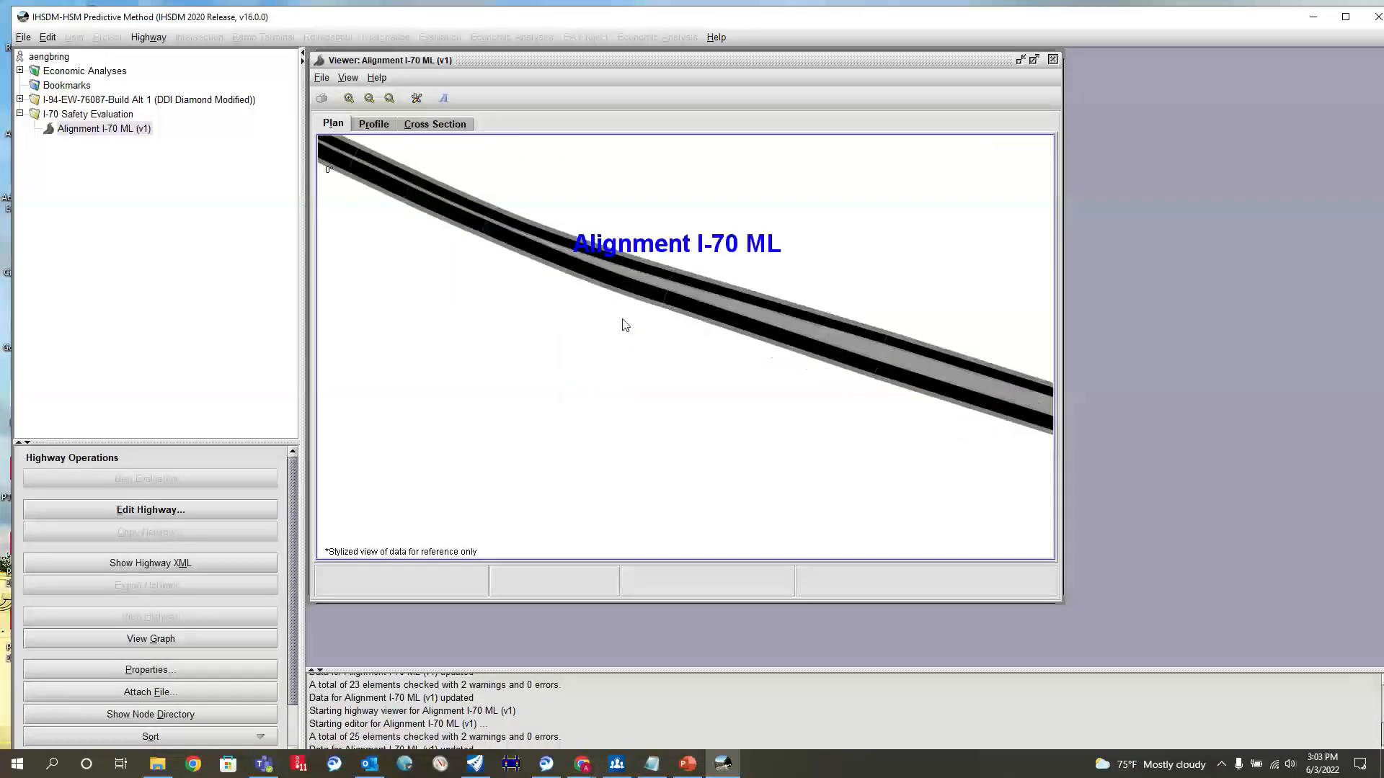
pyautogui.scroll(1, 690, 269)
pyautogui.moveTo(724, 222); pyautogui.dragTo(643, 342)
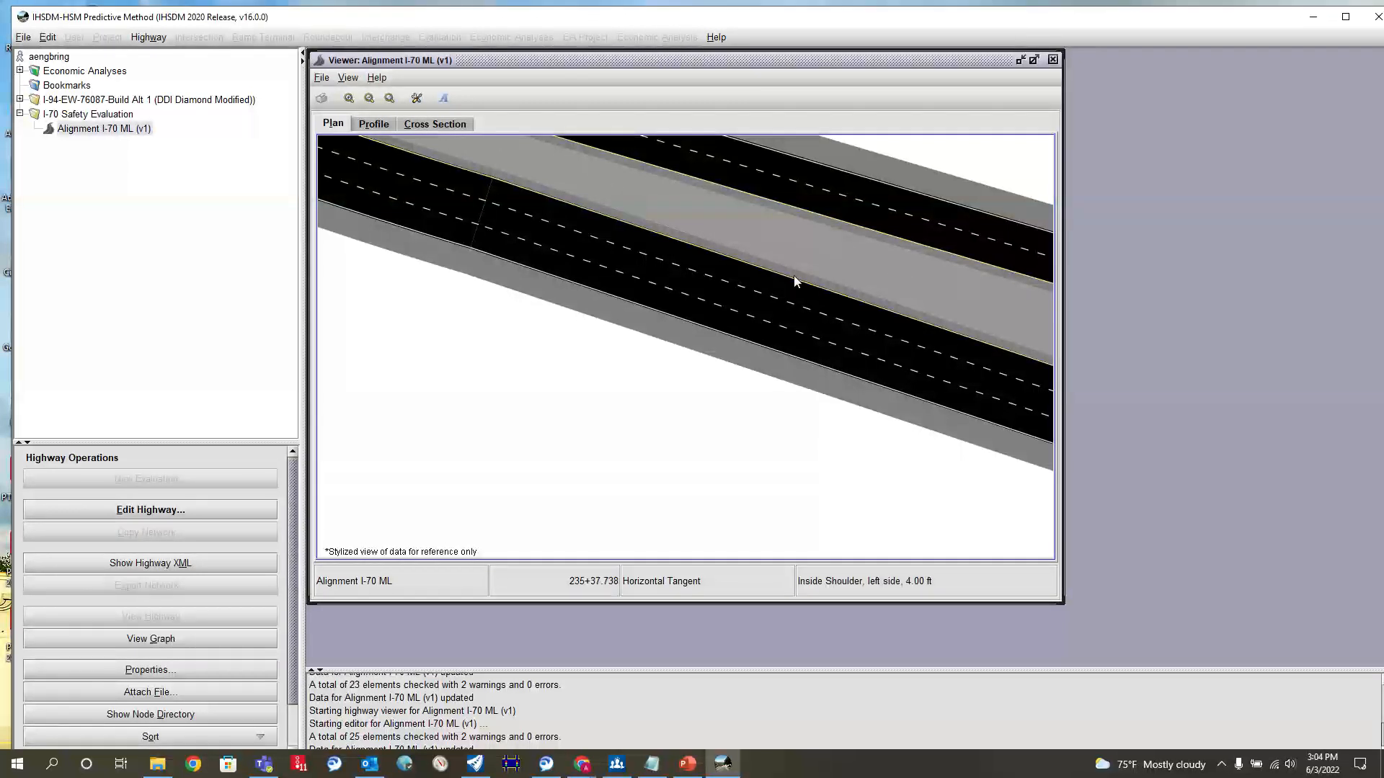
pyautogui.scroll(-5, 737, 389)
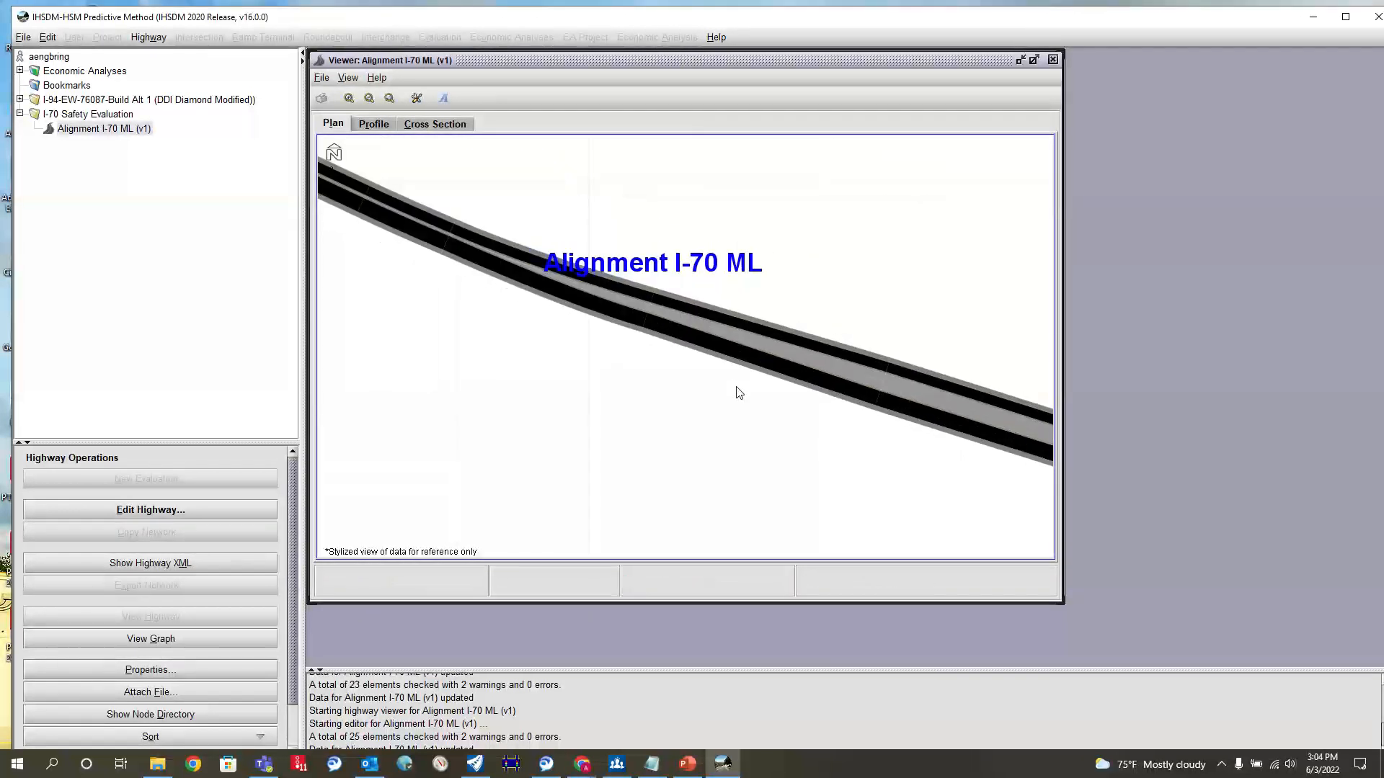
# Reopen the highway editor and review the High Volume Section, Weaving Section, Clear Zone, User Defined CMF and Site-Specific Crash Data elements.
pyautogui.click(150, 509)
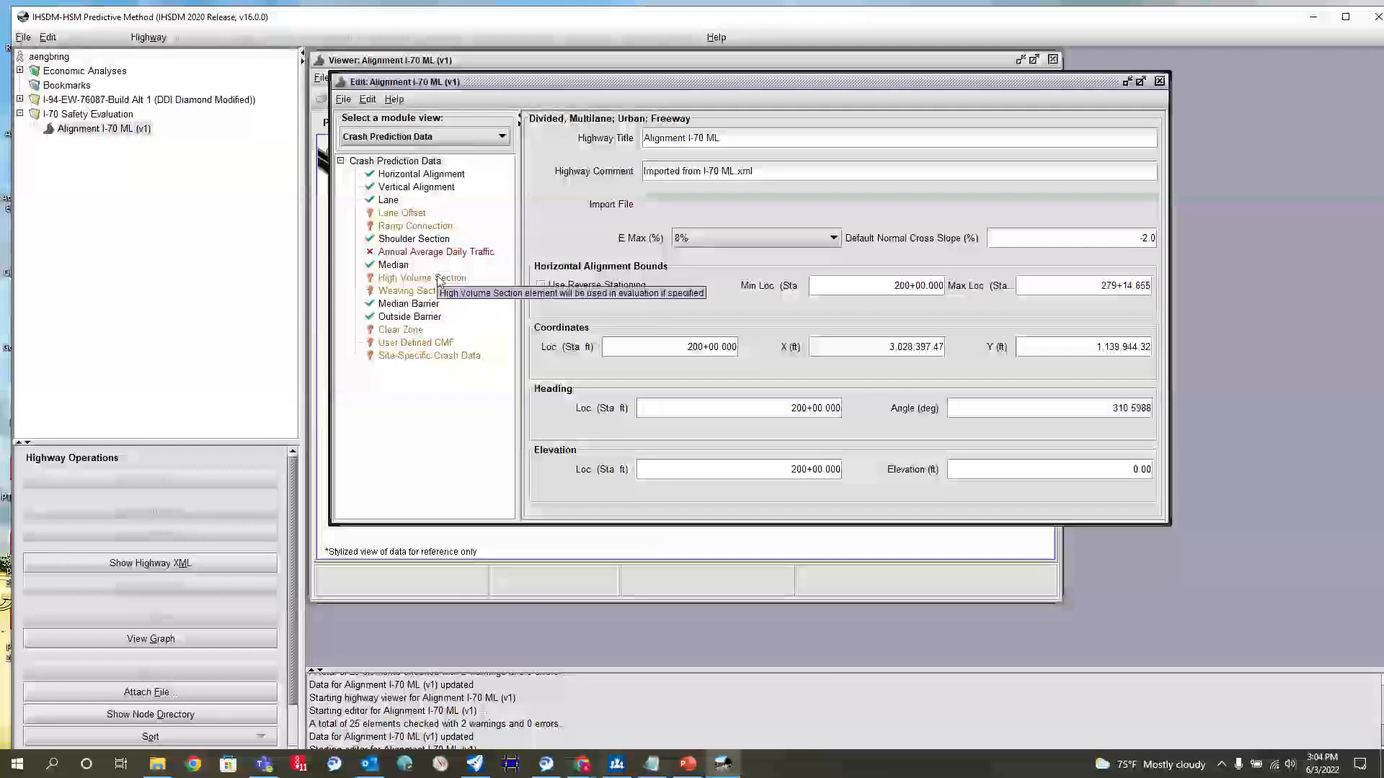
pyautogui.click(421, 278)
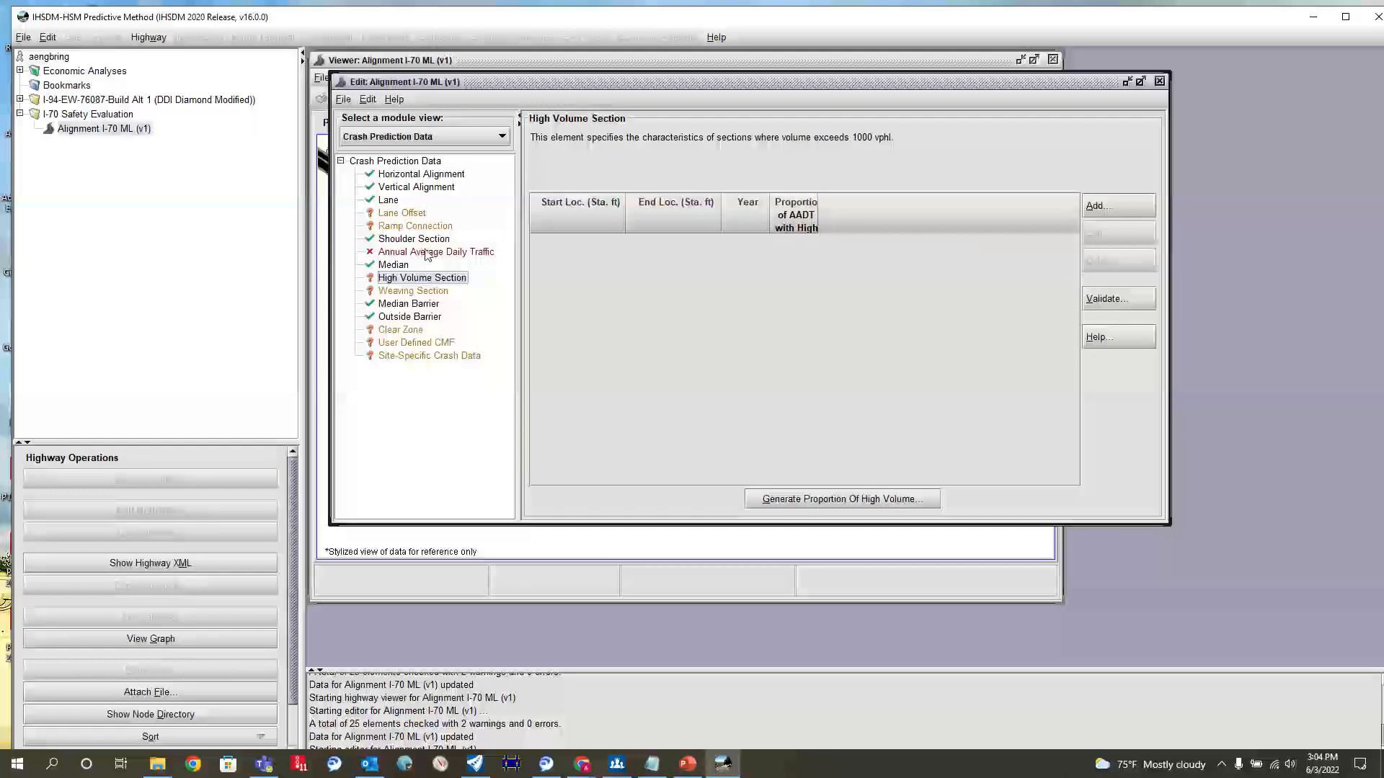
pyautogui.click(409, 292)
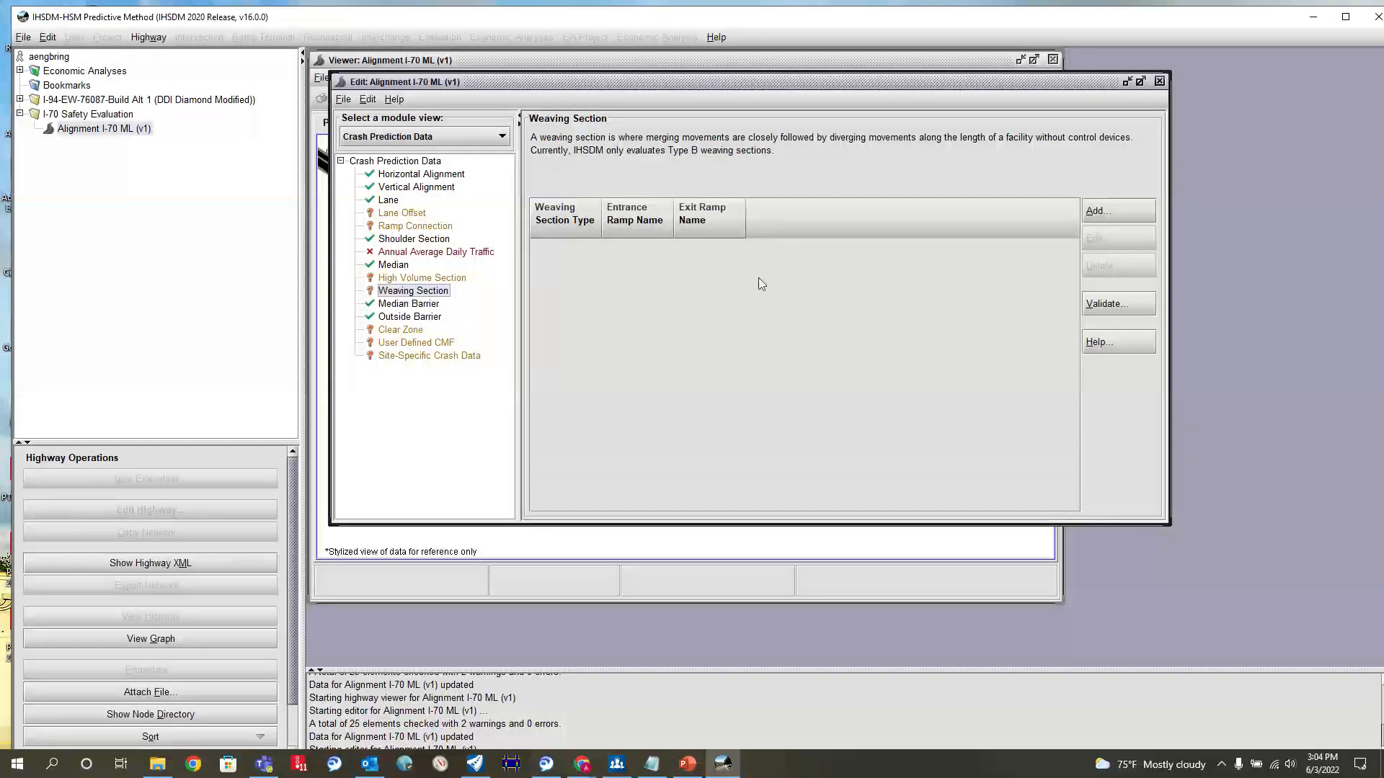
pyautogui.click(389, 333)
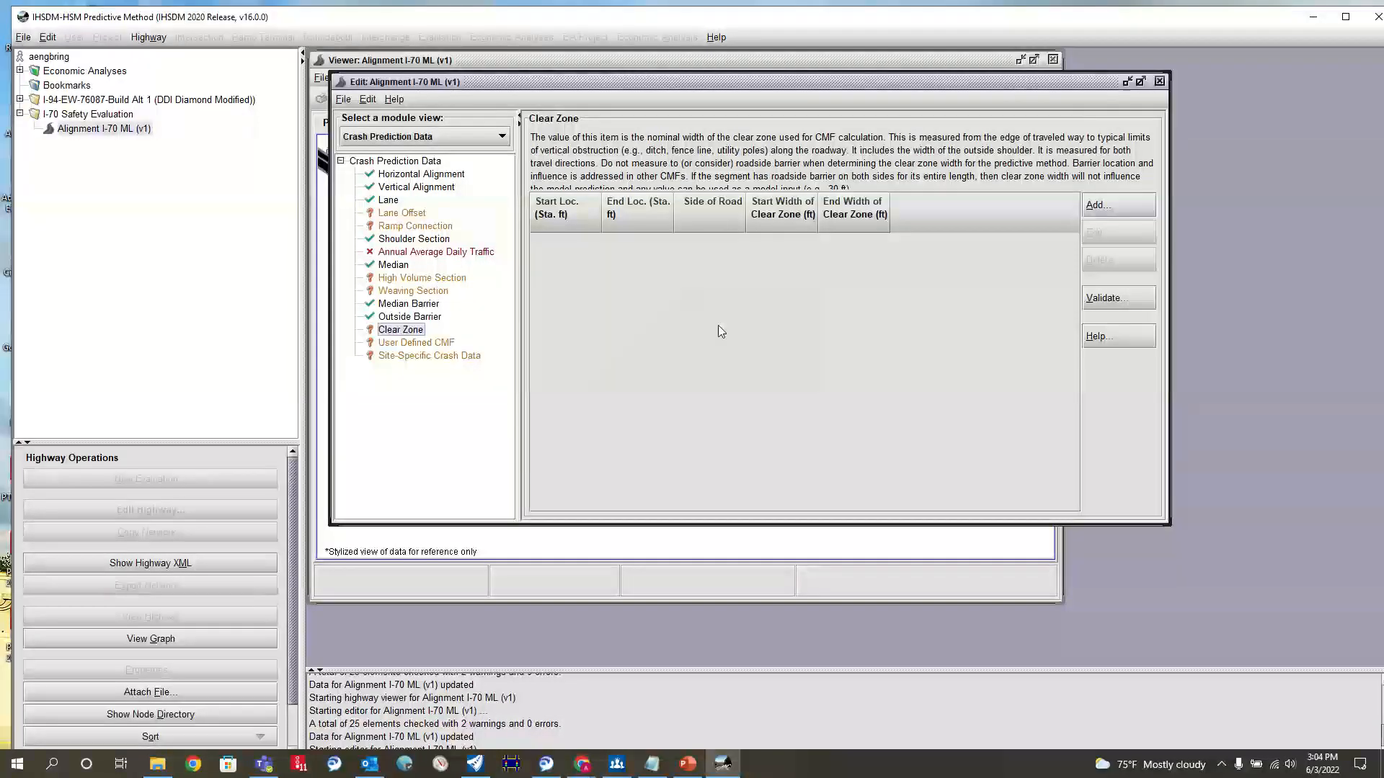
pyautogui.click(417, 345)
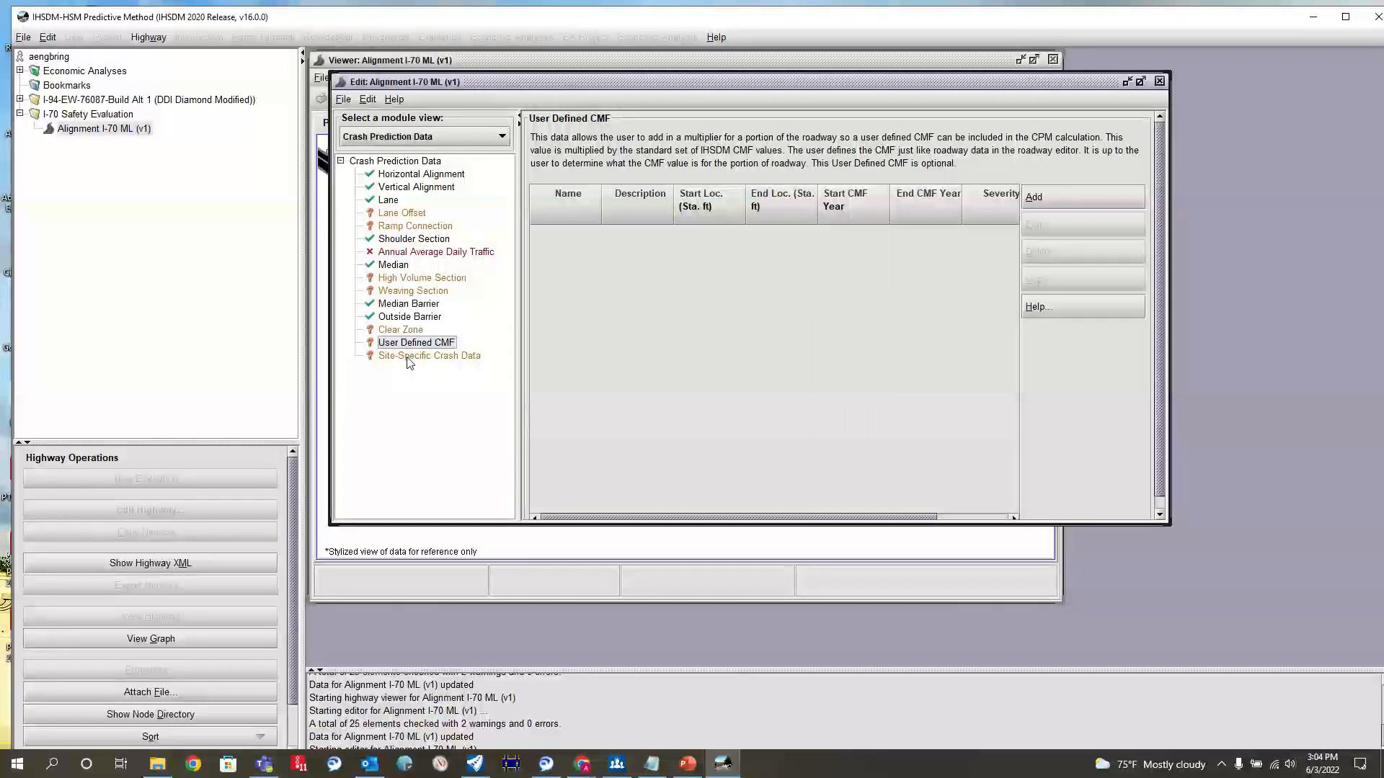
pyautogui.click(408, 359)
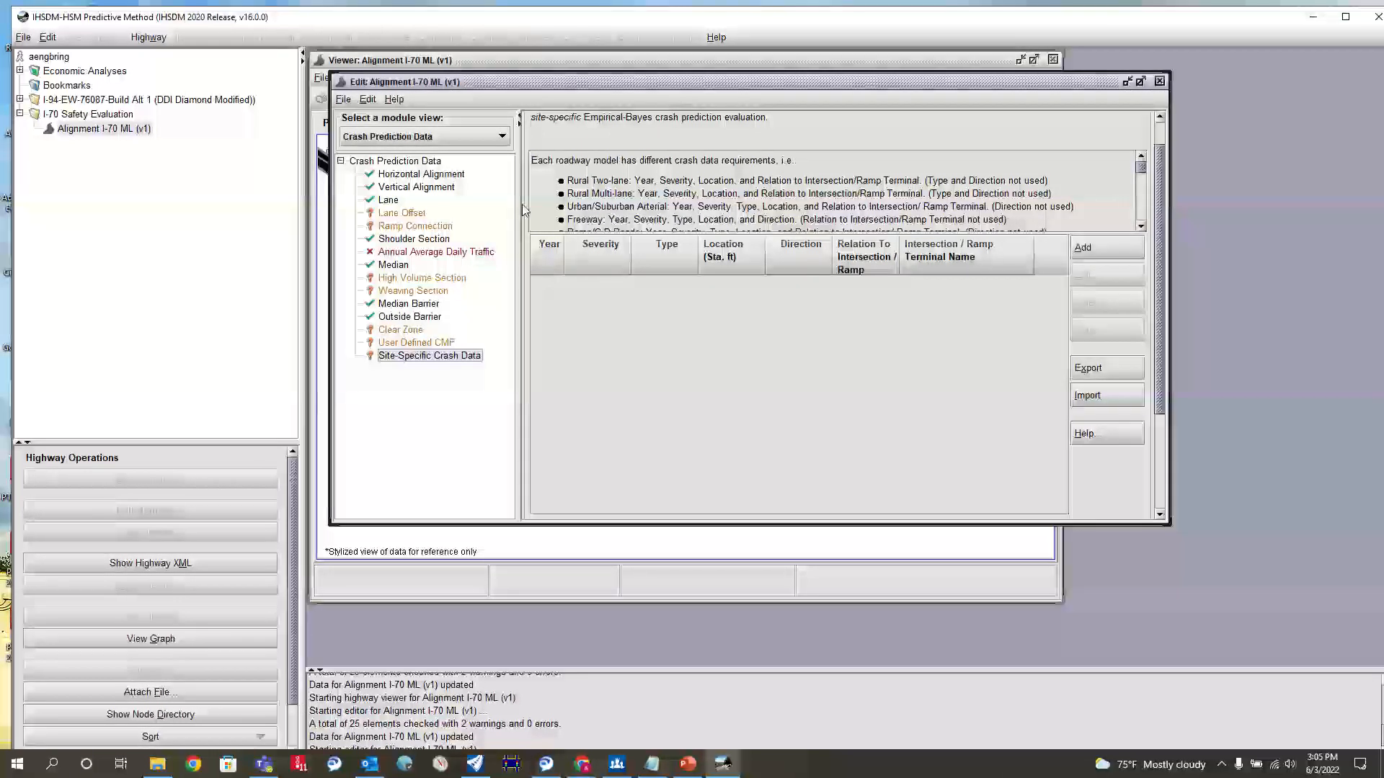
# Save the alignment's highway data again, dismiss the warnings, and close the editor.
pyautogui.click(349, 102)
pyautogui.click(363, 135)
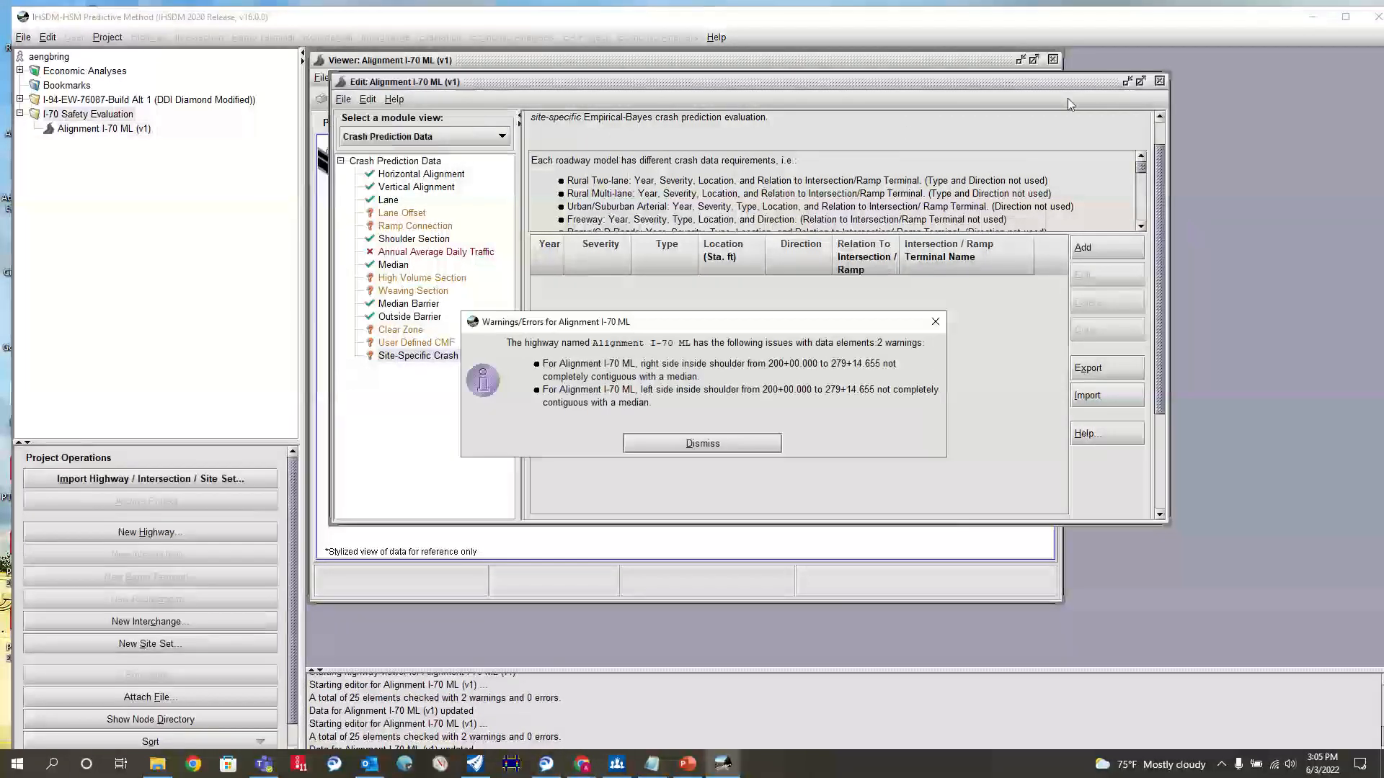
pyautogui.click(757, 443)
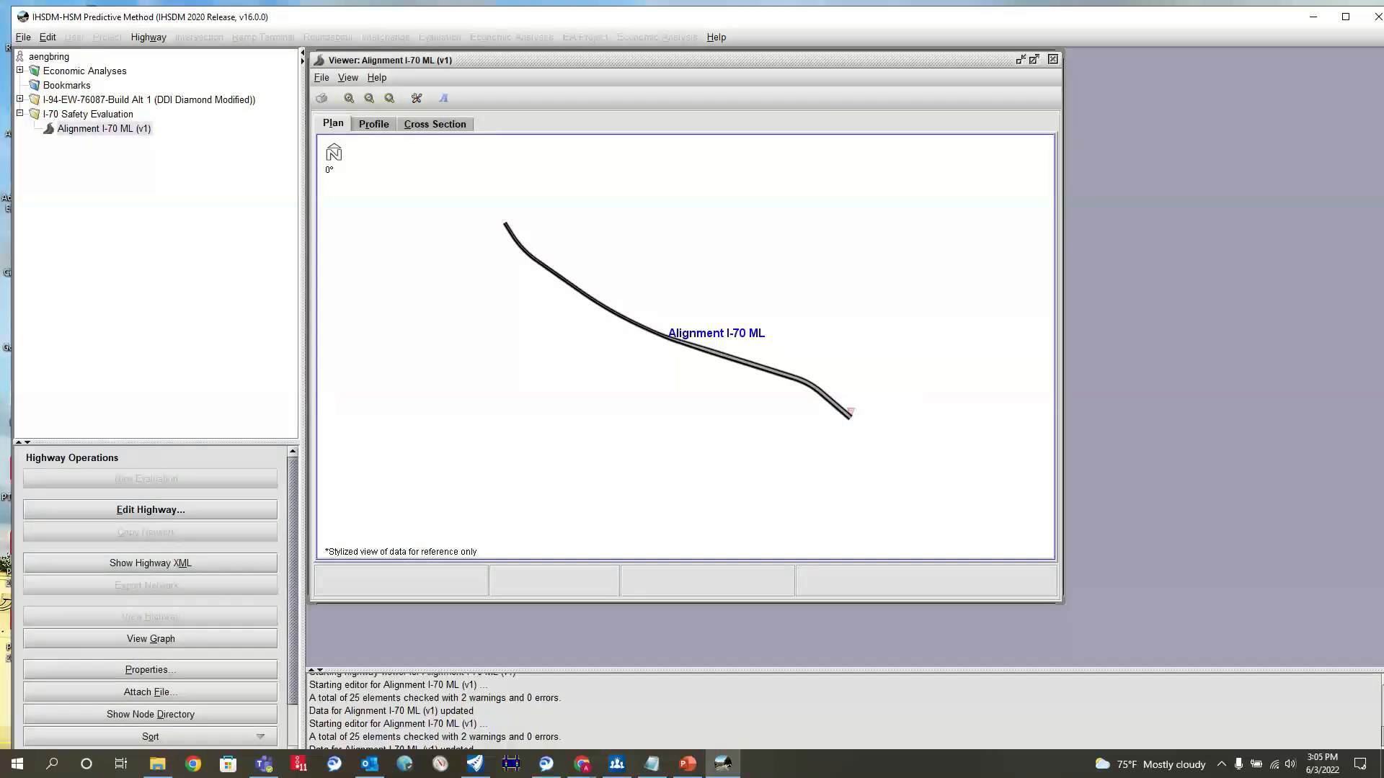
# Inspect the traveled way, shoulders and median in the plan view along the curve around stations 256+00 to 259+00.
pyautogui.scroll(8, 544, 298)
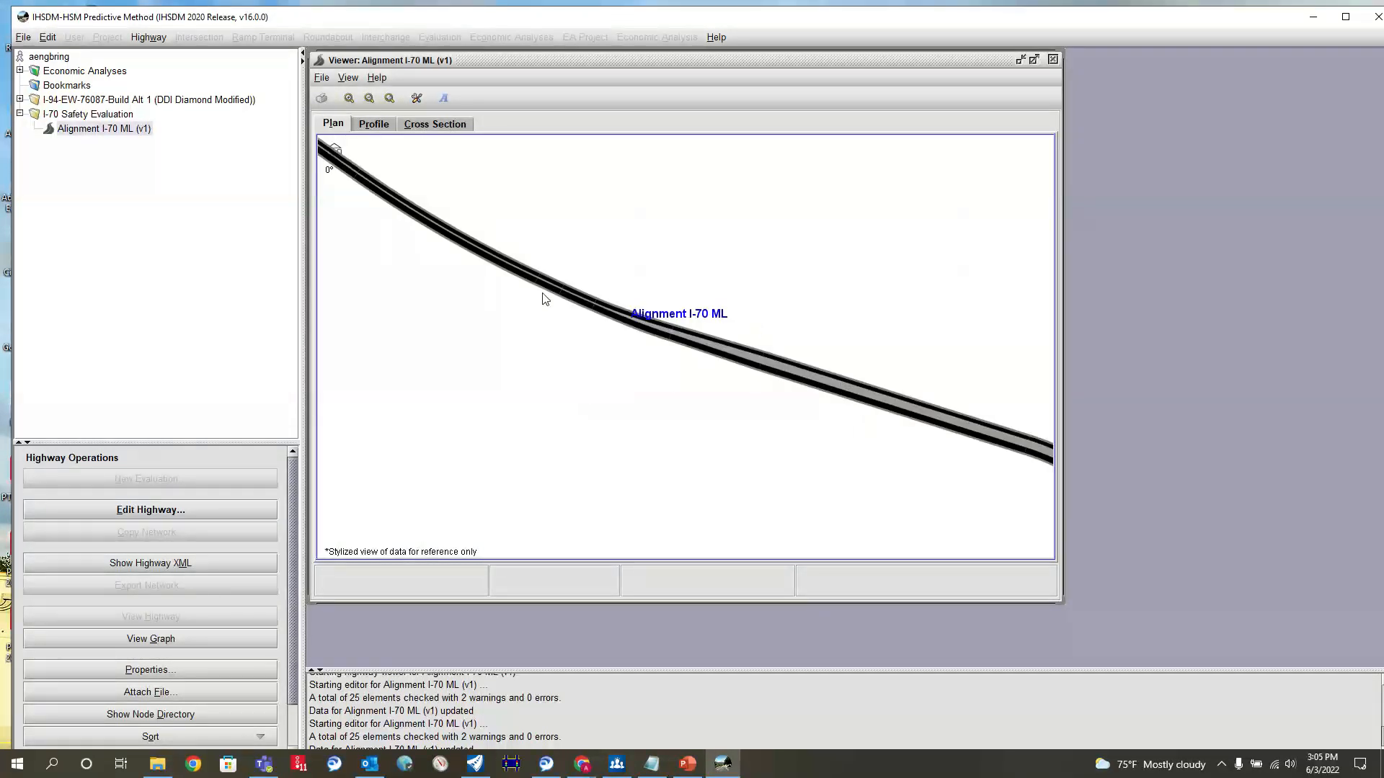
pyautogui.moveTo(539, 298); pyautogui.dragTo(880, 490)
pyautogui.scroll(4, 640, 299)
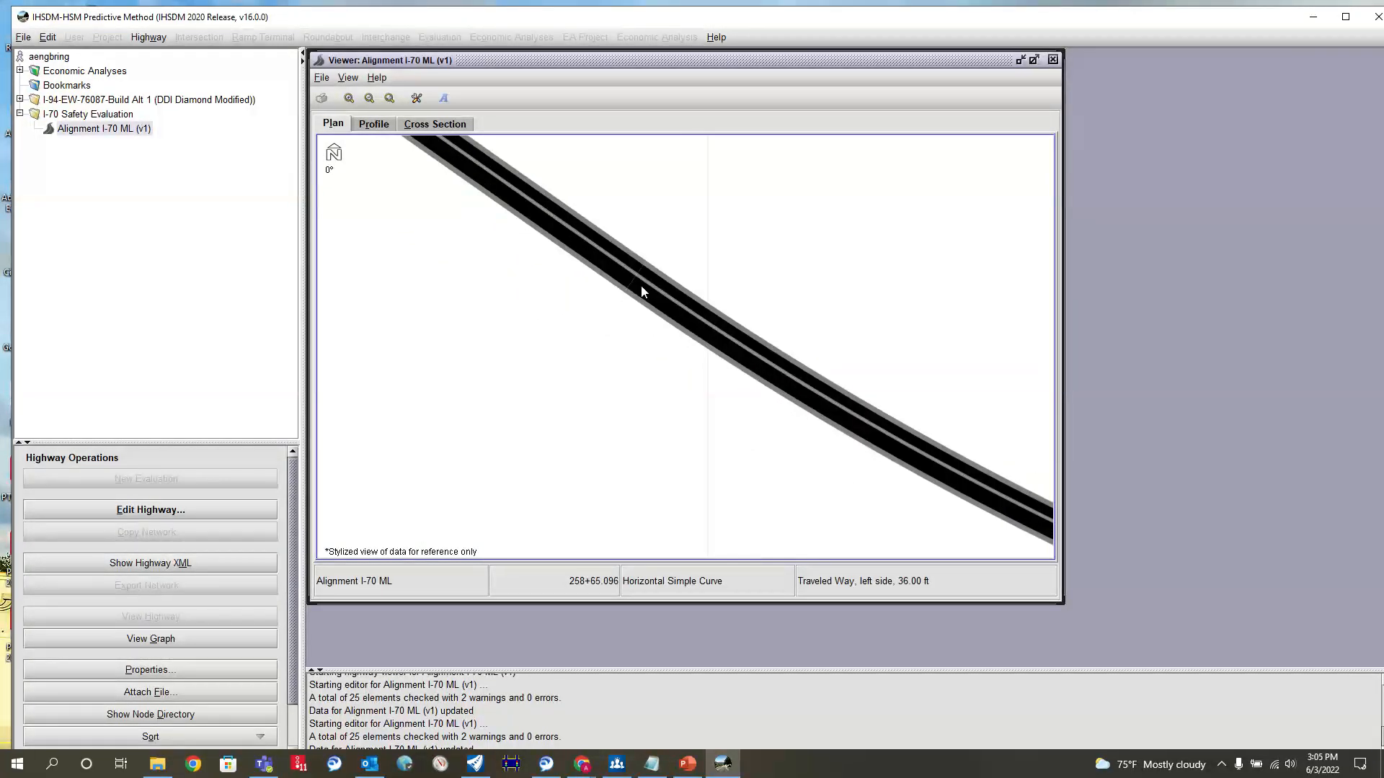
pyautogui.scroll(5, 719, 315)
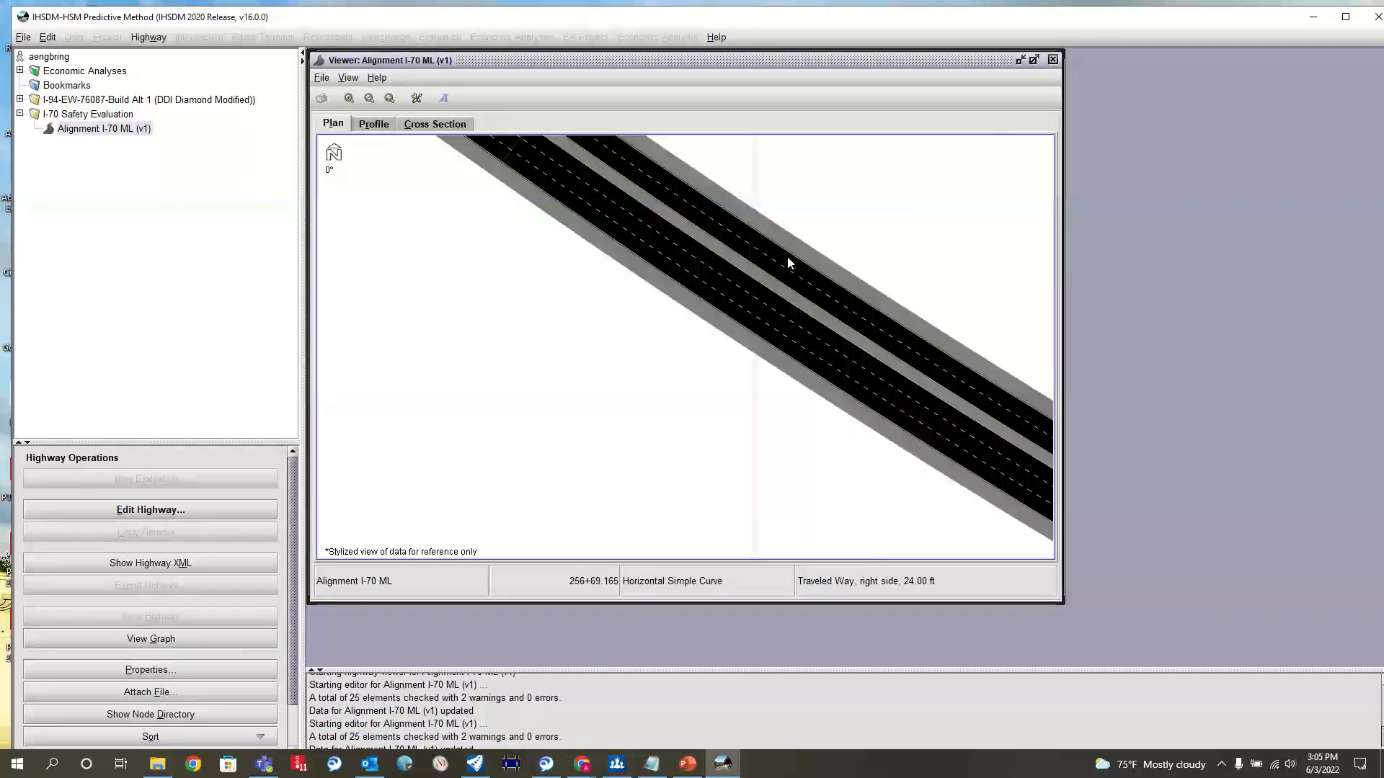
pyautogui.scroll(-3, 800, 267)
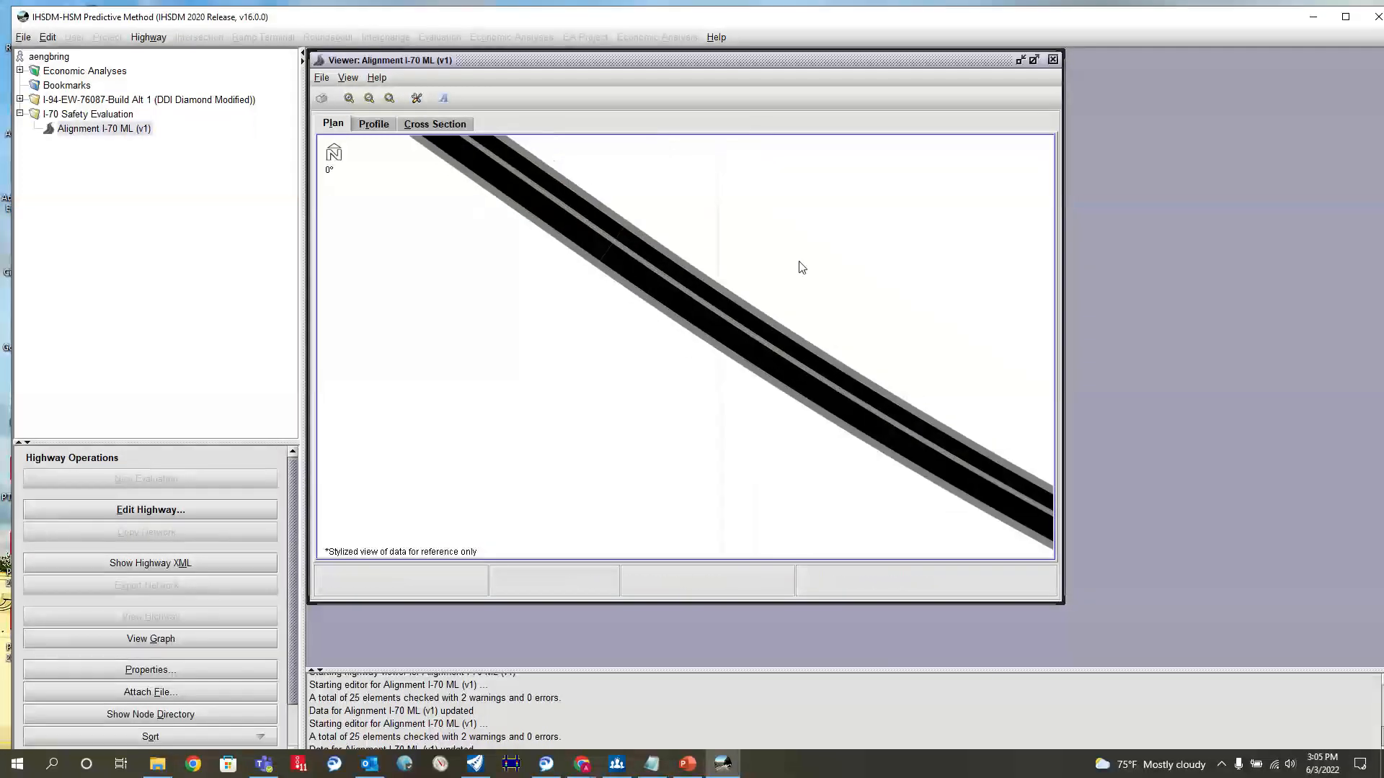
pyautogui.scroll(2, 736, 346)
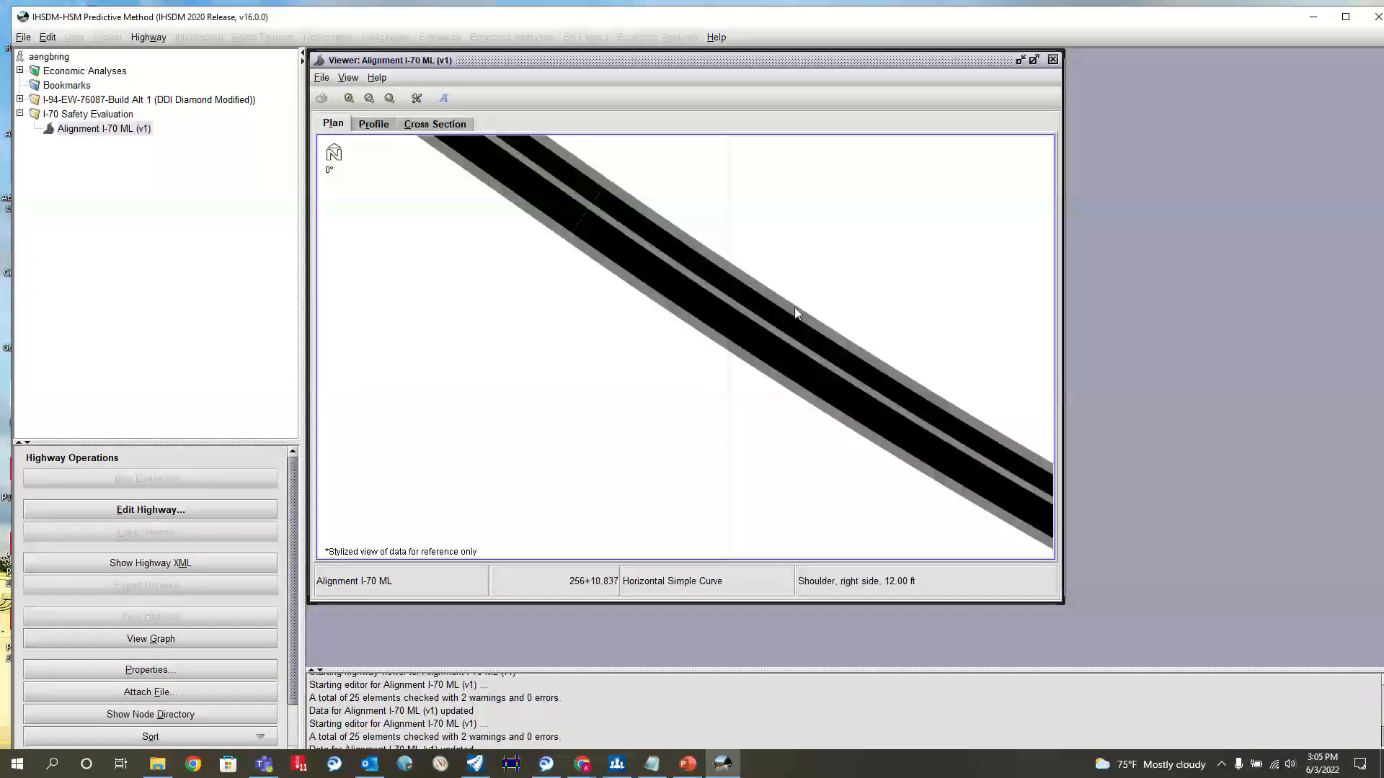